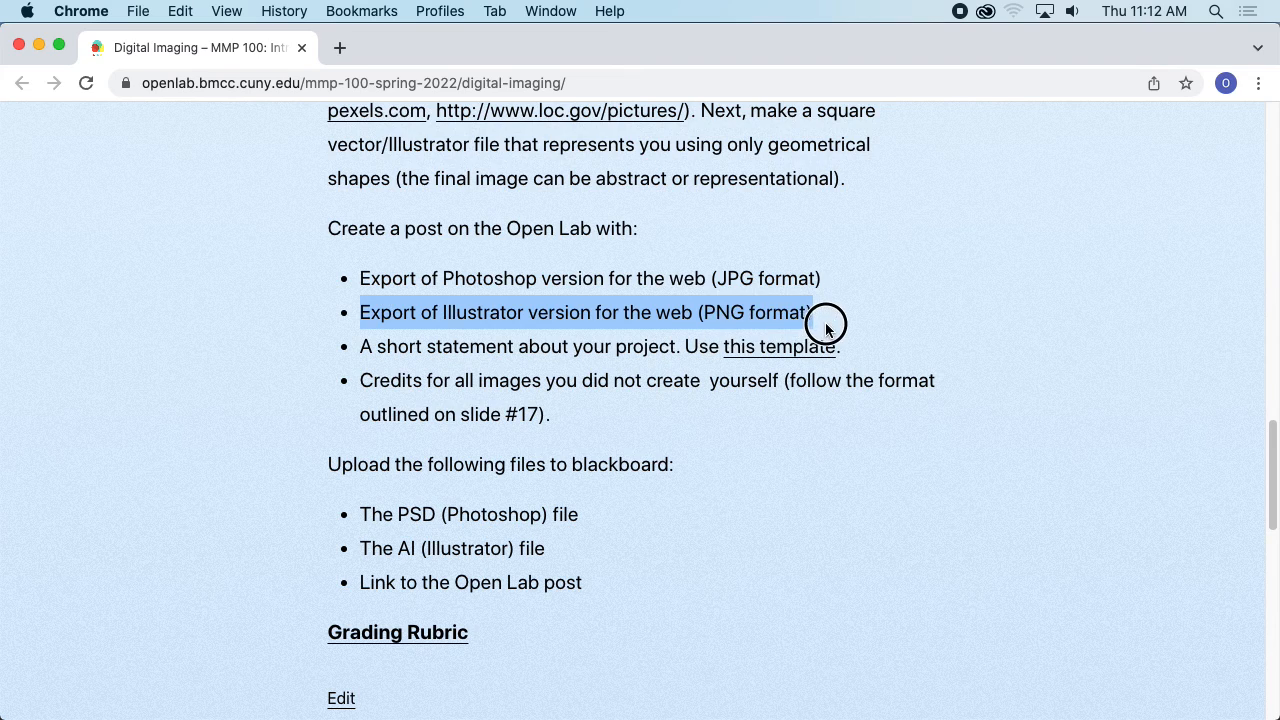
- Open the project statement template linked from the assignment page and read through its sections
left_click_drag(362, 346, 676, 337)
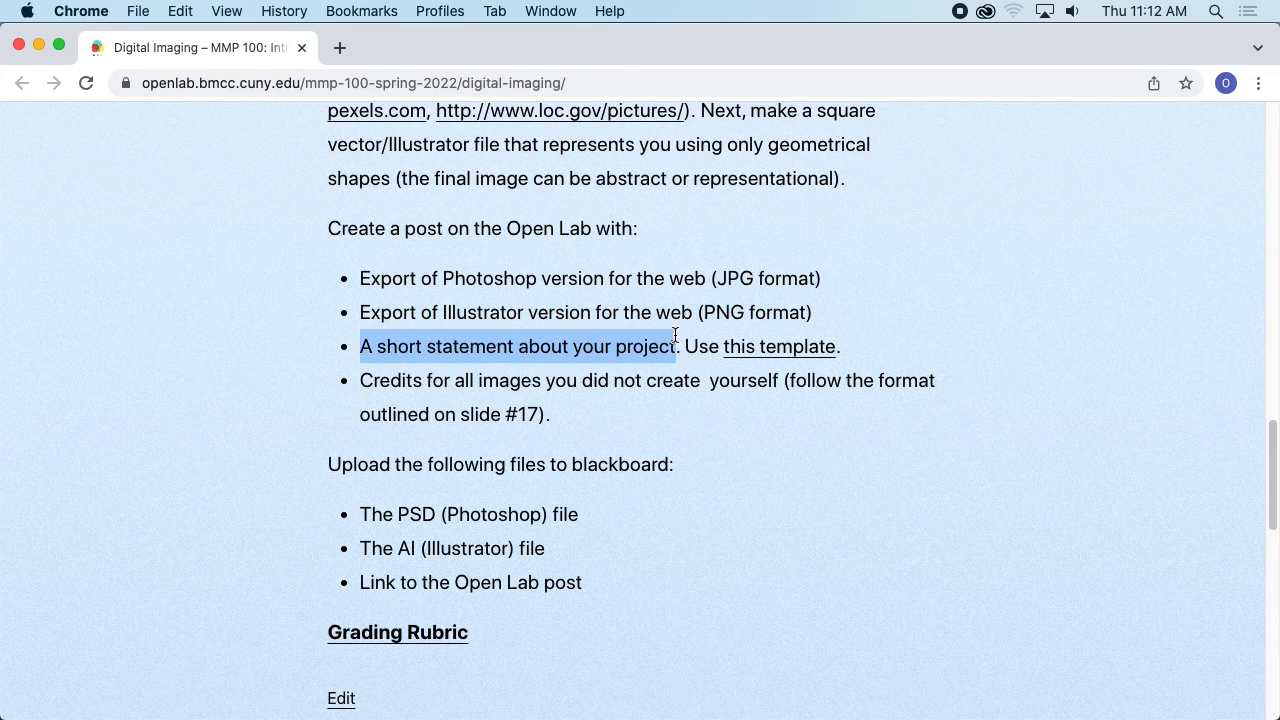
left_click(778, 346)
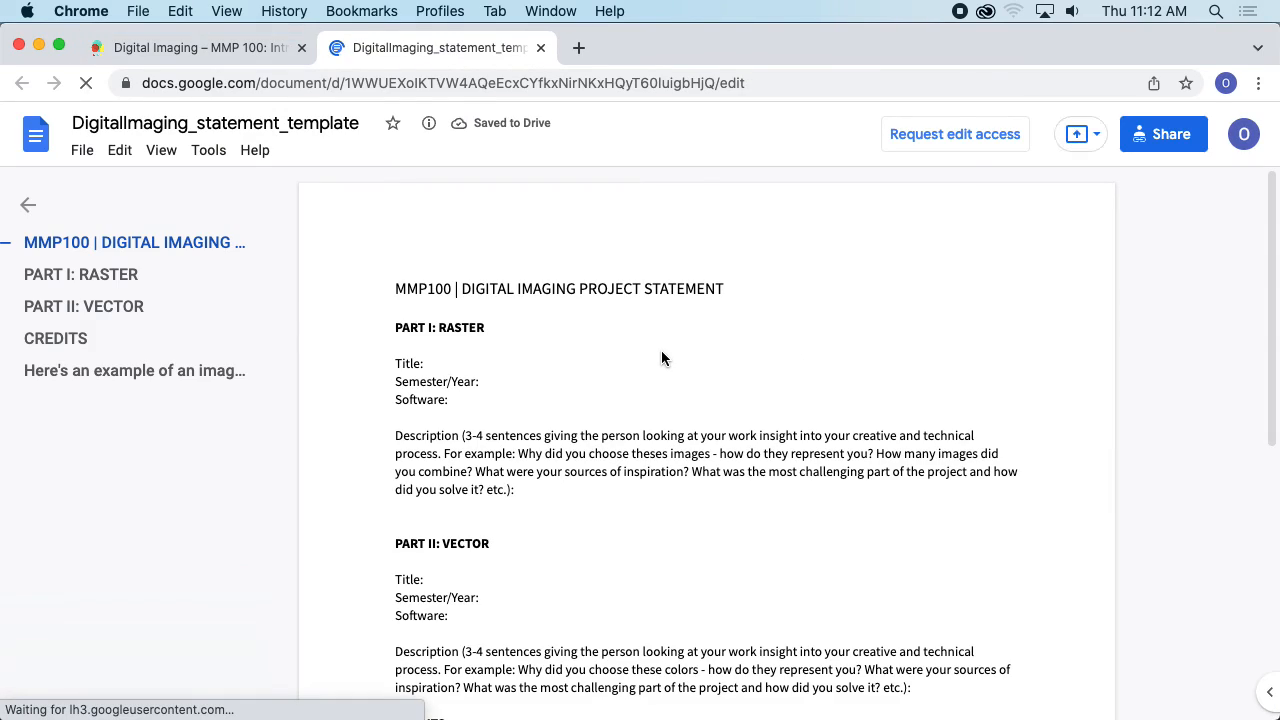
scroll(585, 312, "down", 3)
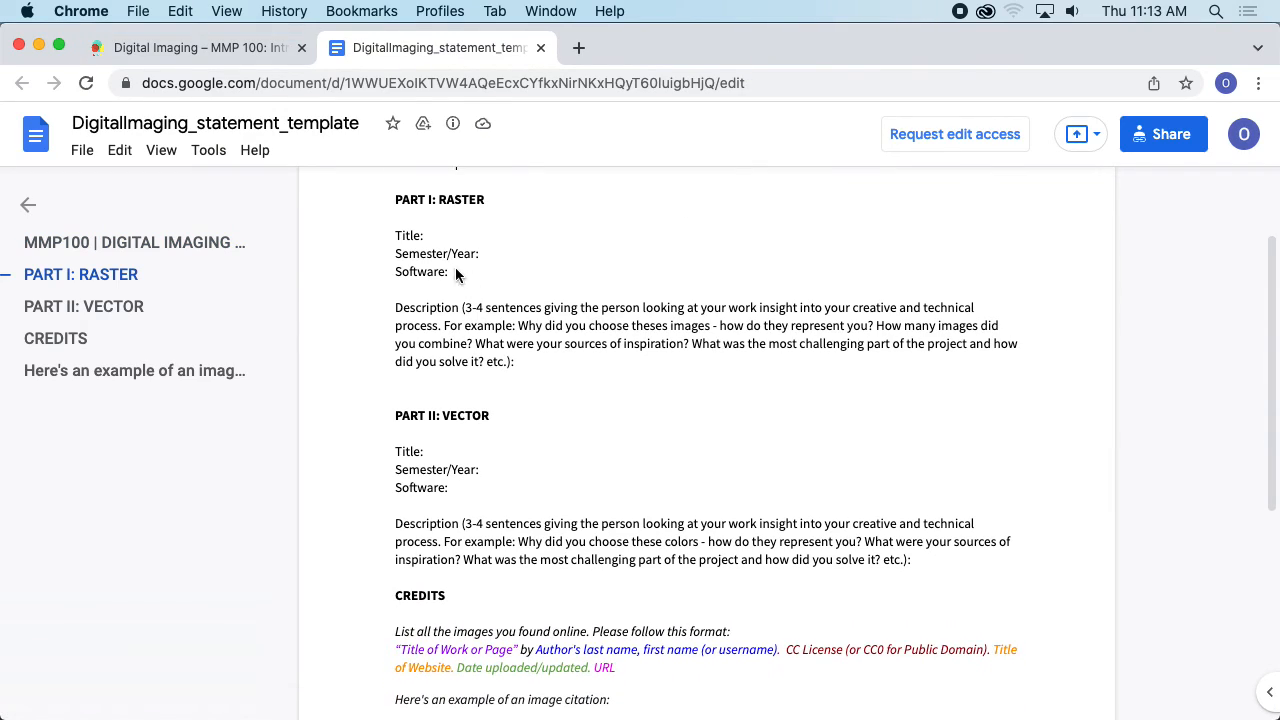
scroll(455, 267, "up", 1)
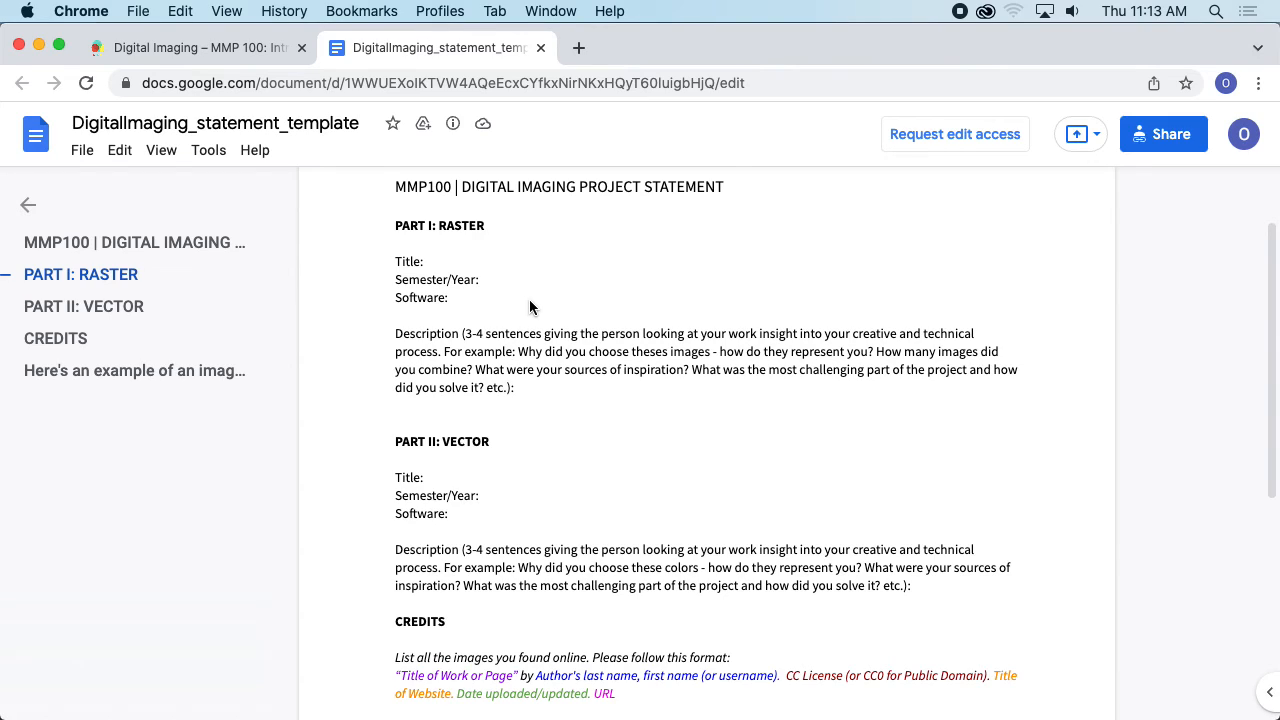
scroll(488, 343, "down", 1)
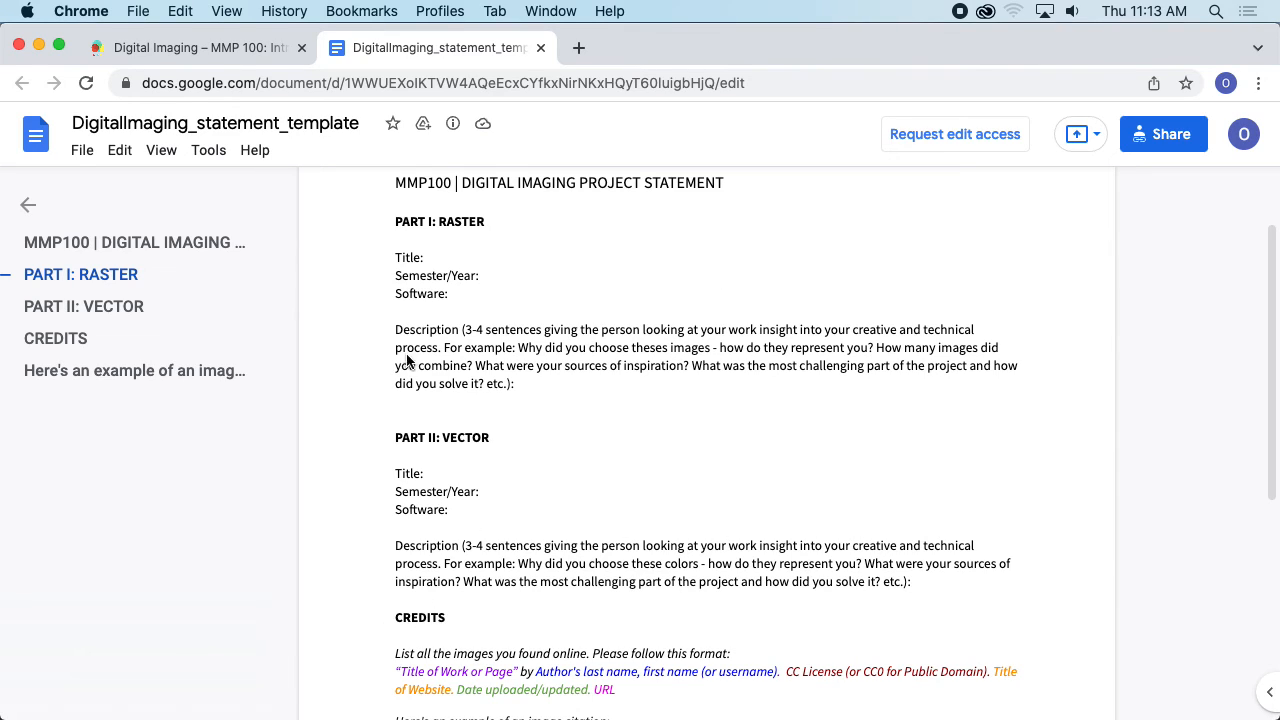
scroll(430, 425, "down", 1)
scroll(500, 400, "down", 2)
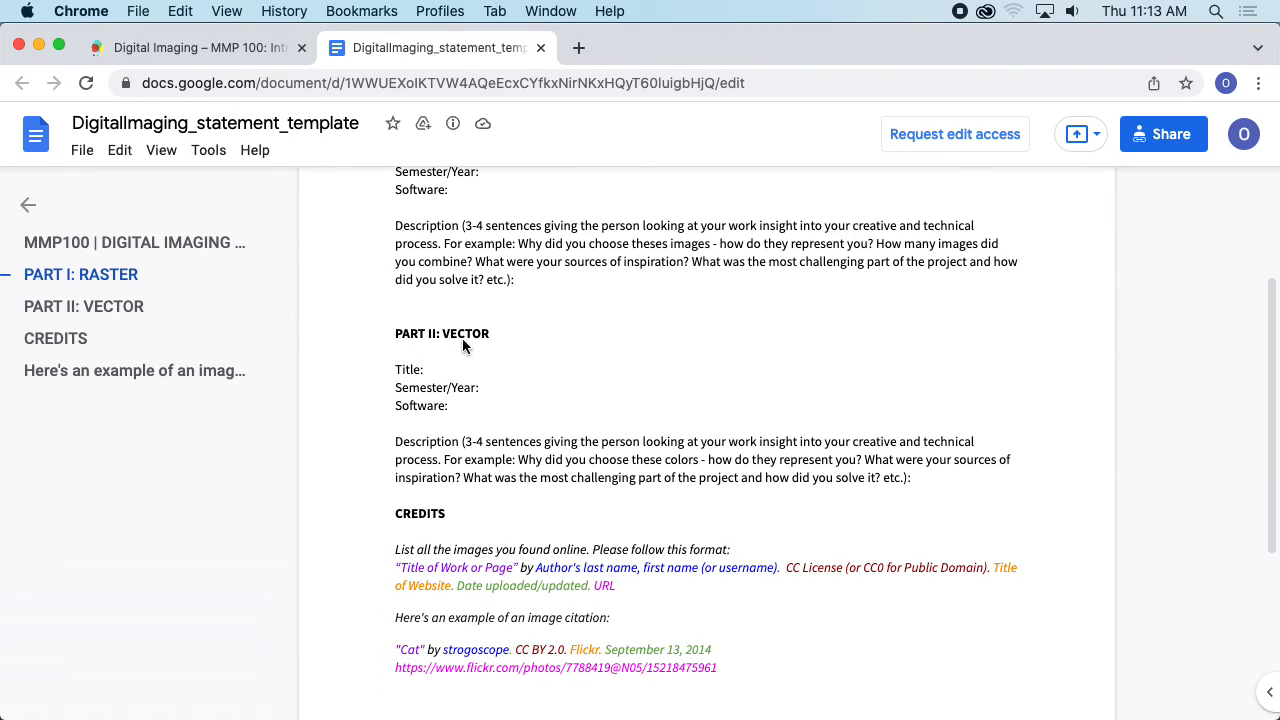
scroll(468, 400, "down", 5)
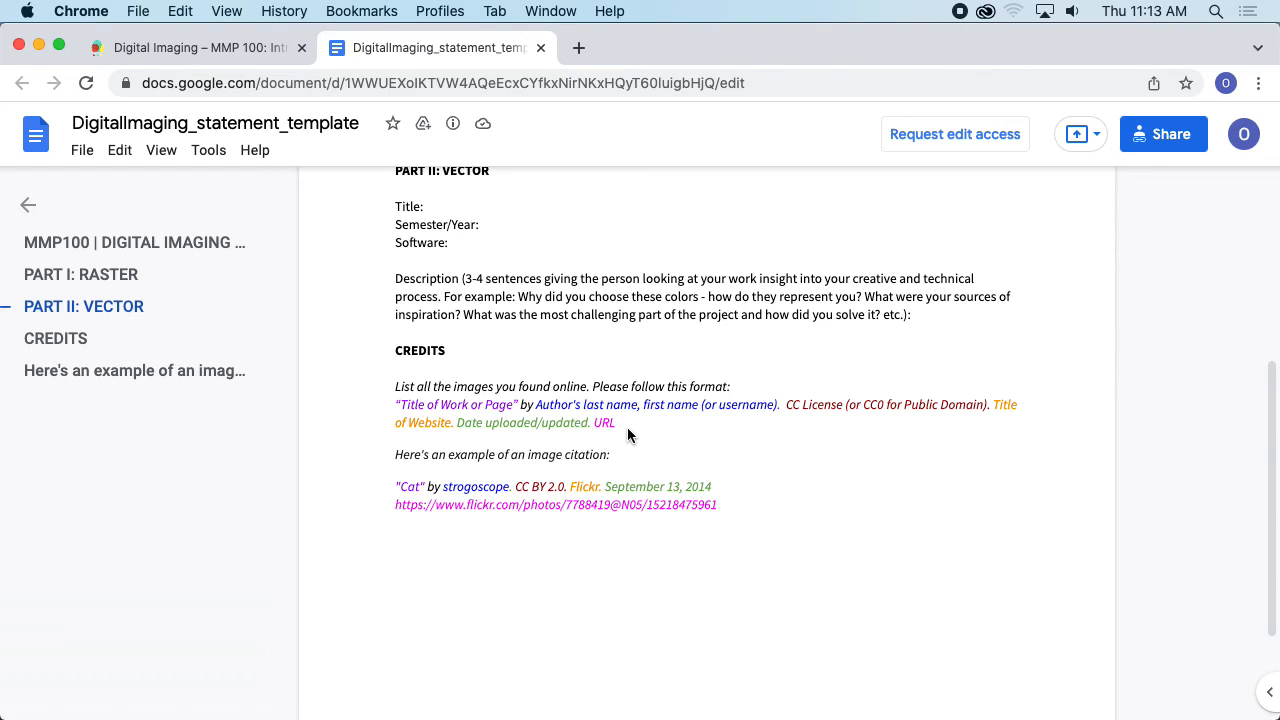
scroll(738, 455, "down", 1)
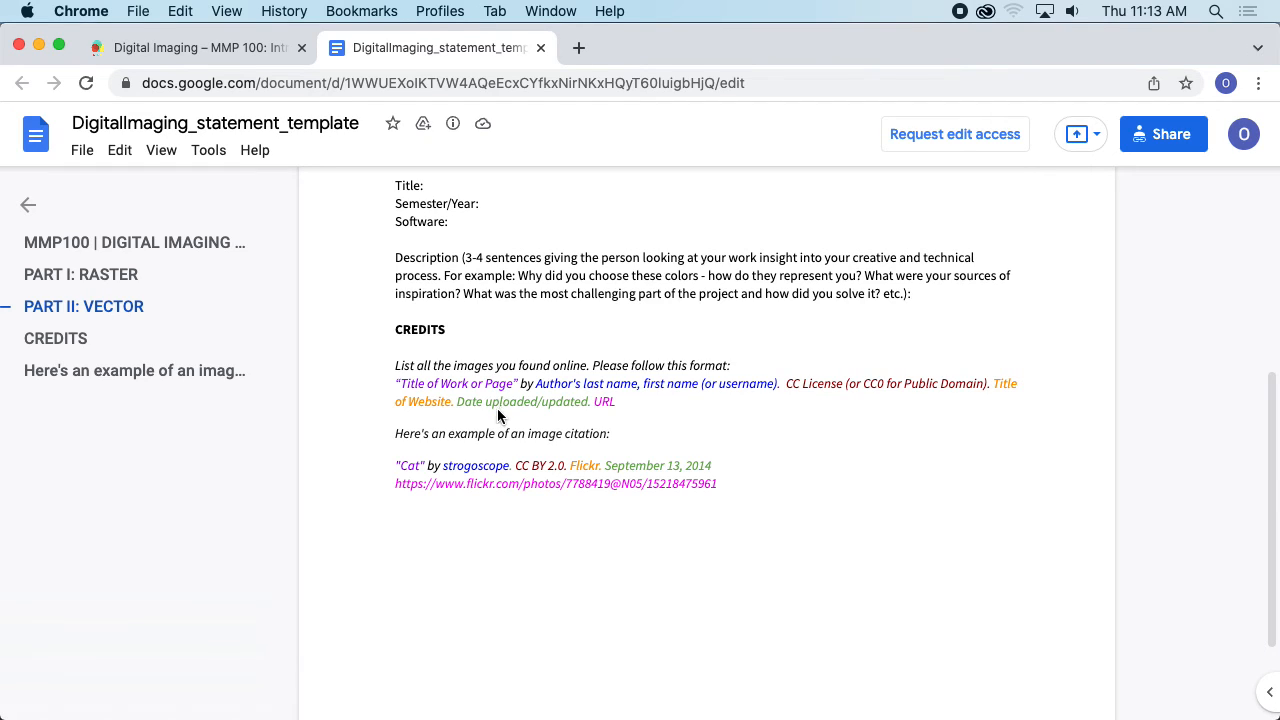
- Switch to Finder and review the credits text file and source images in the Self Portrait 1 folder
key("super+Tab")
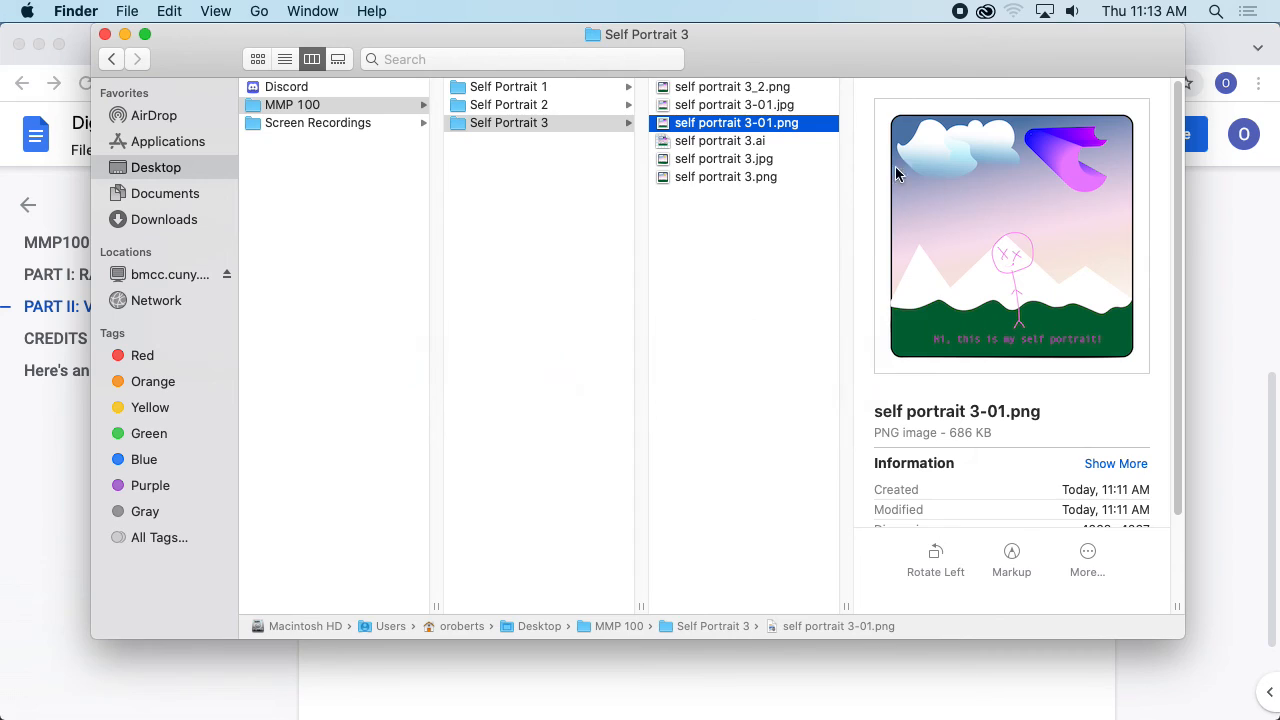
left_click(558, 90)
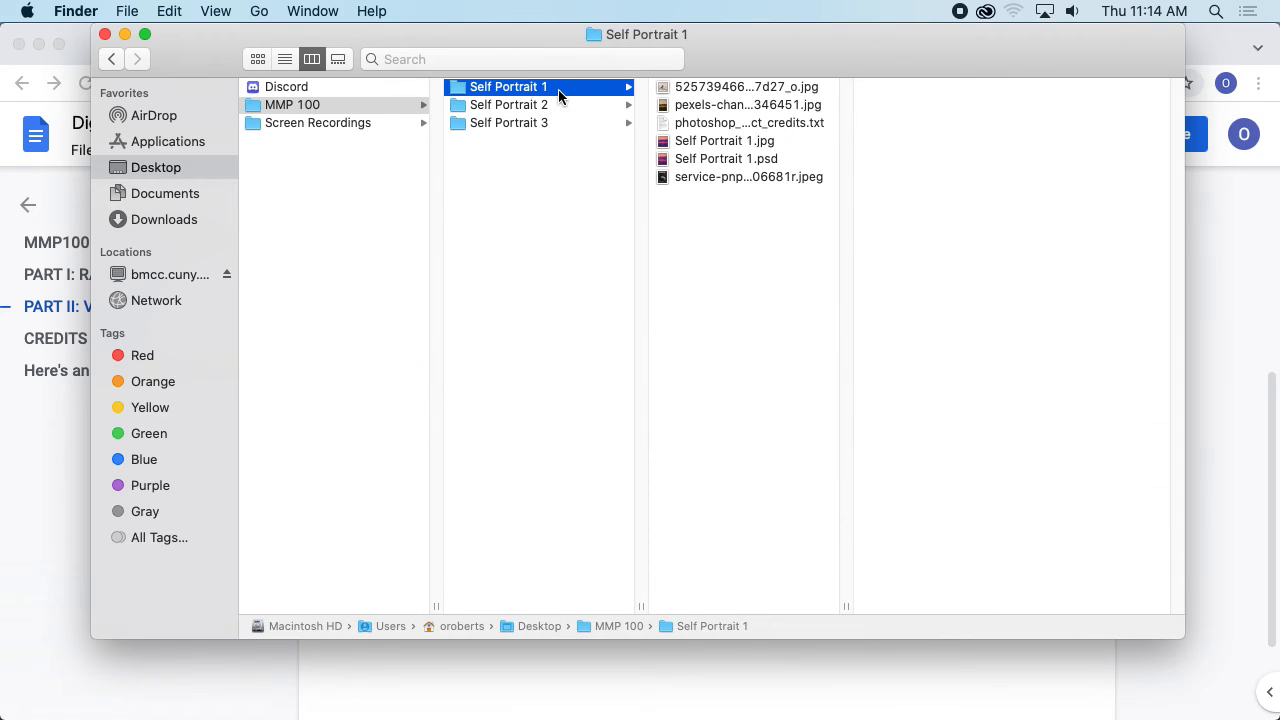
left_click(748, 126)
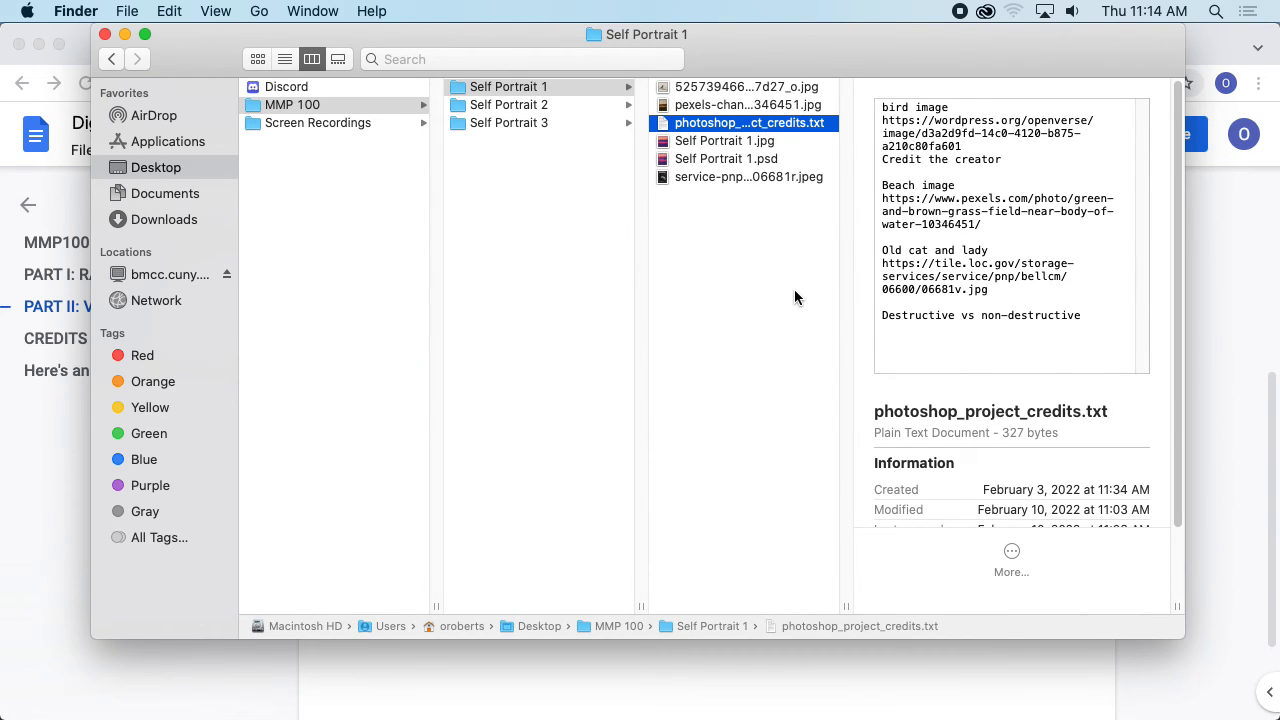
left_click(804, 90)
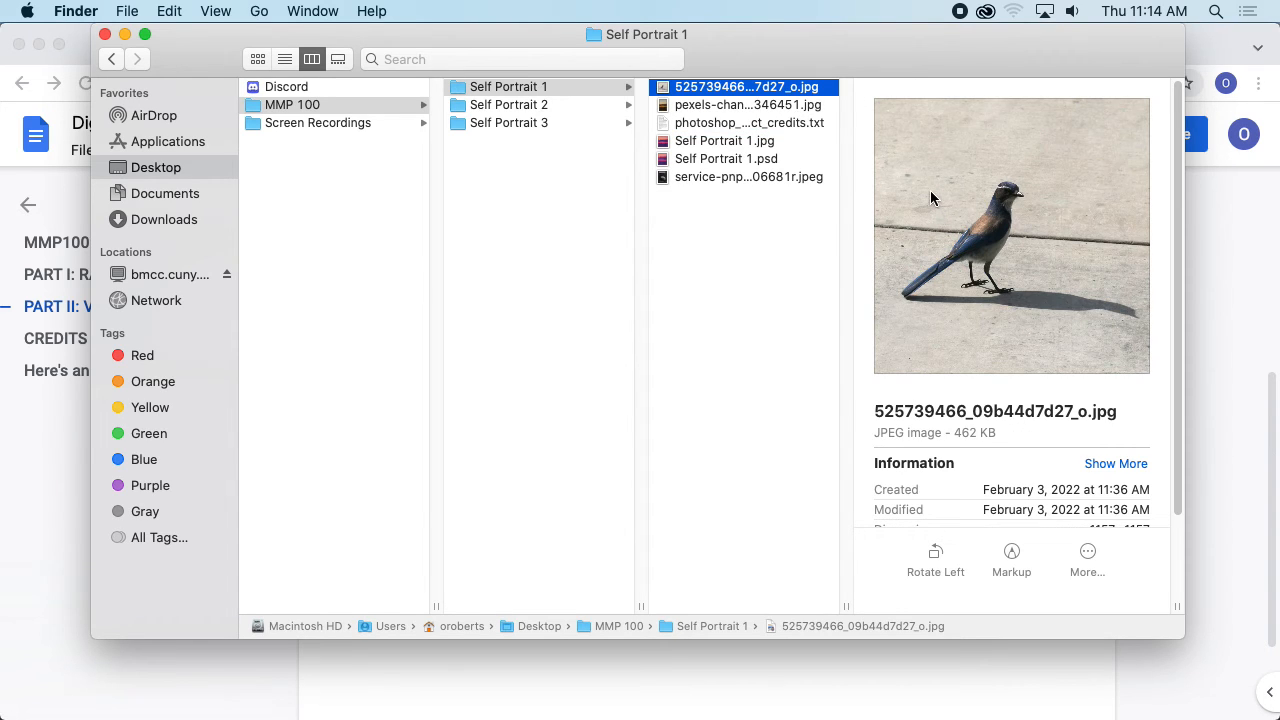
left_click_drag(798, 48, 819, 63)
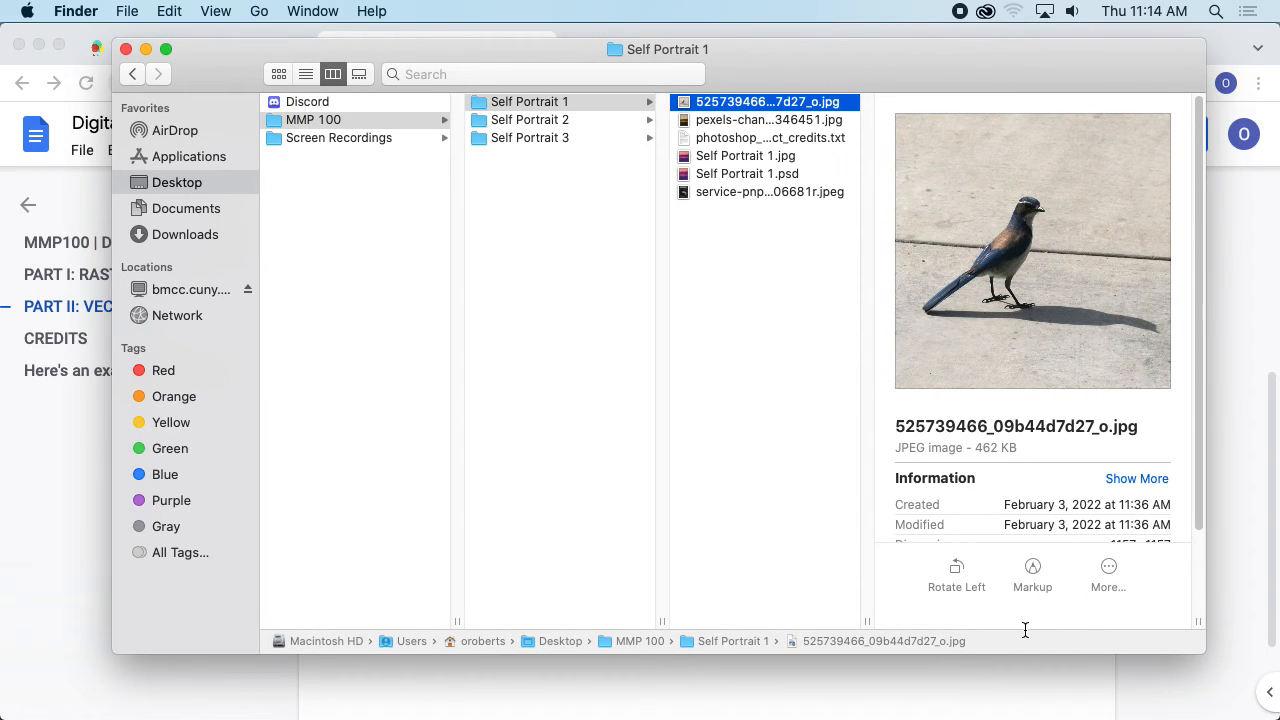
key("super+Tab")
- Return to the assignment page and start a new post on the Open Lab site
scroll(628, 321, "up", 3)
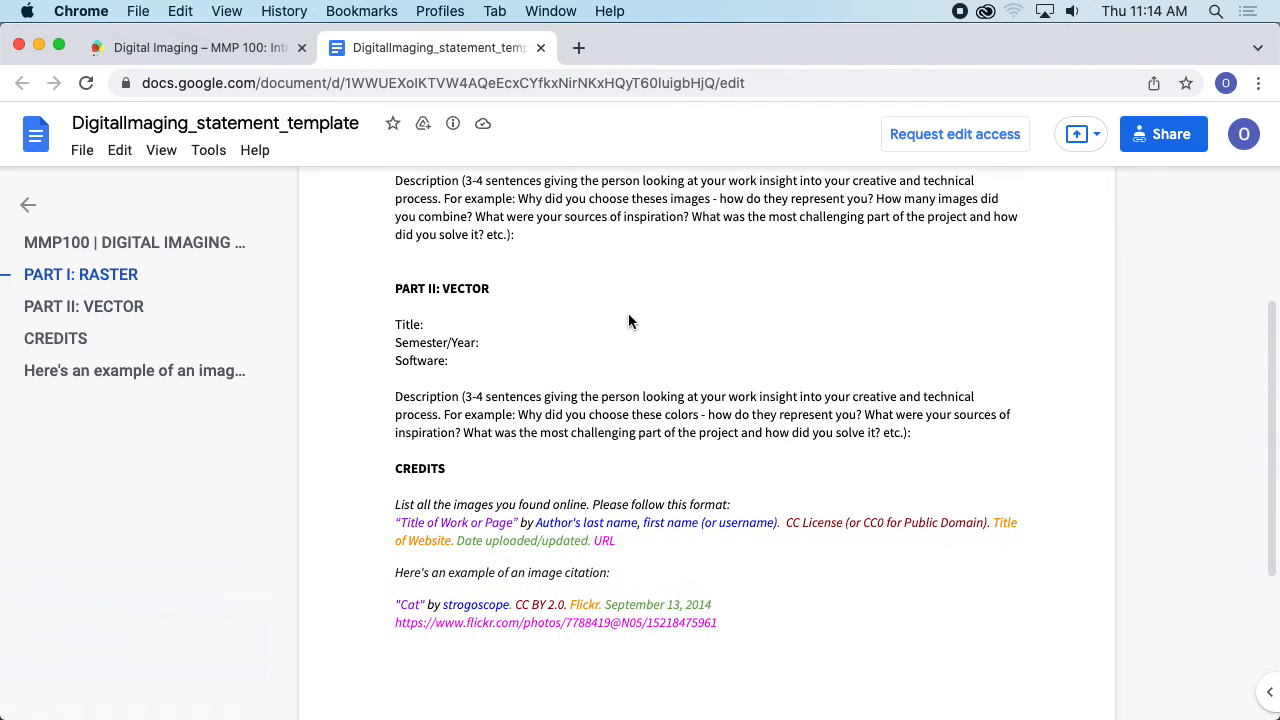
scroll(628, 321, "up", 5)
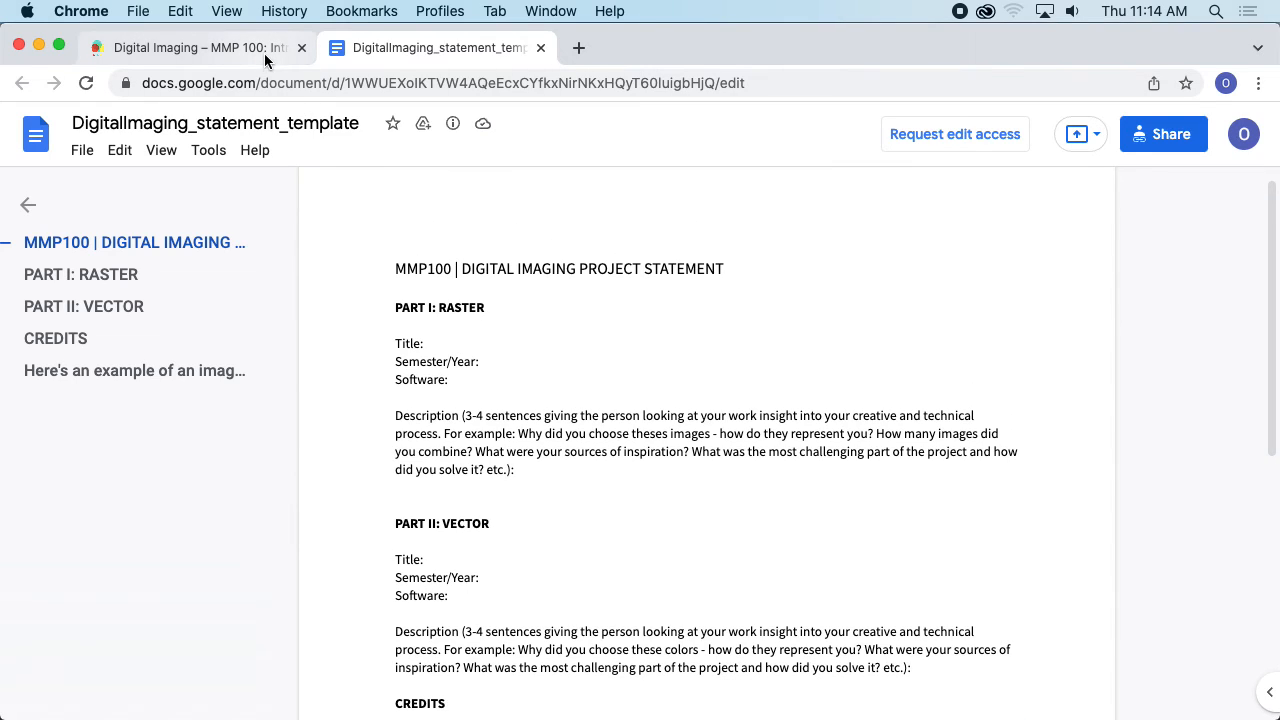
left_click(264, 53)
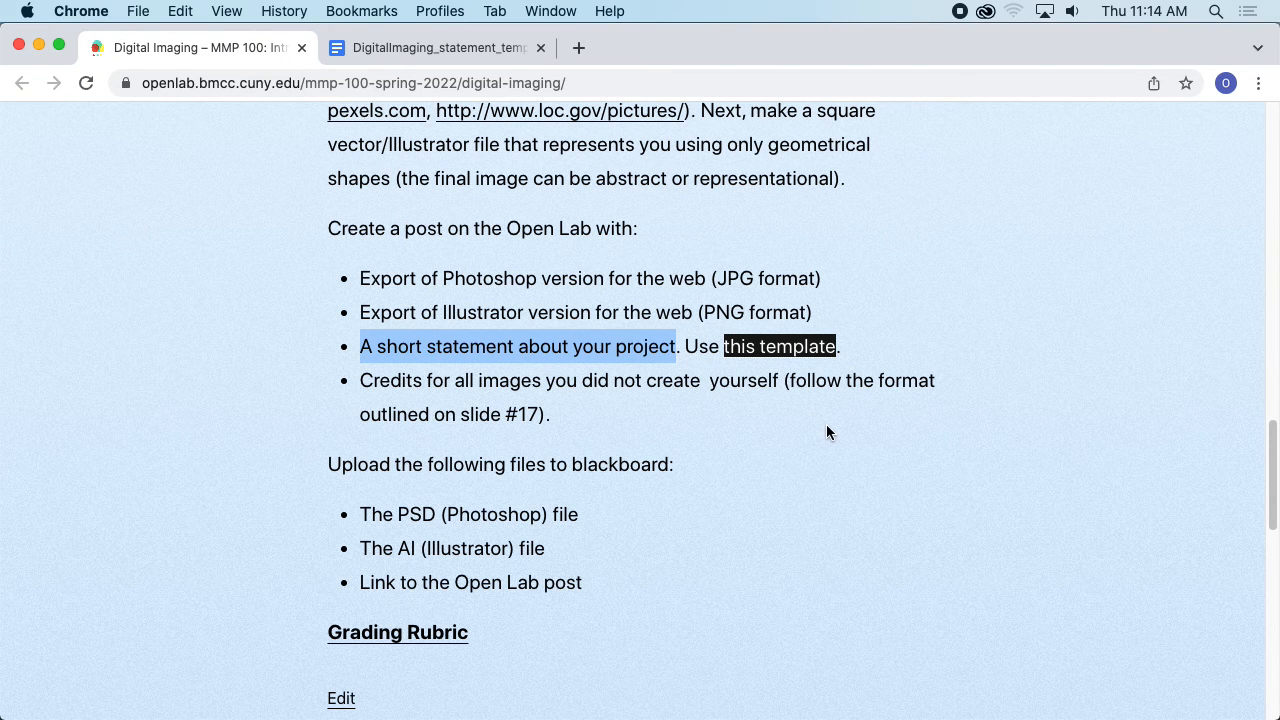
scroll(826, 432, "up", 15)
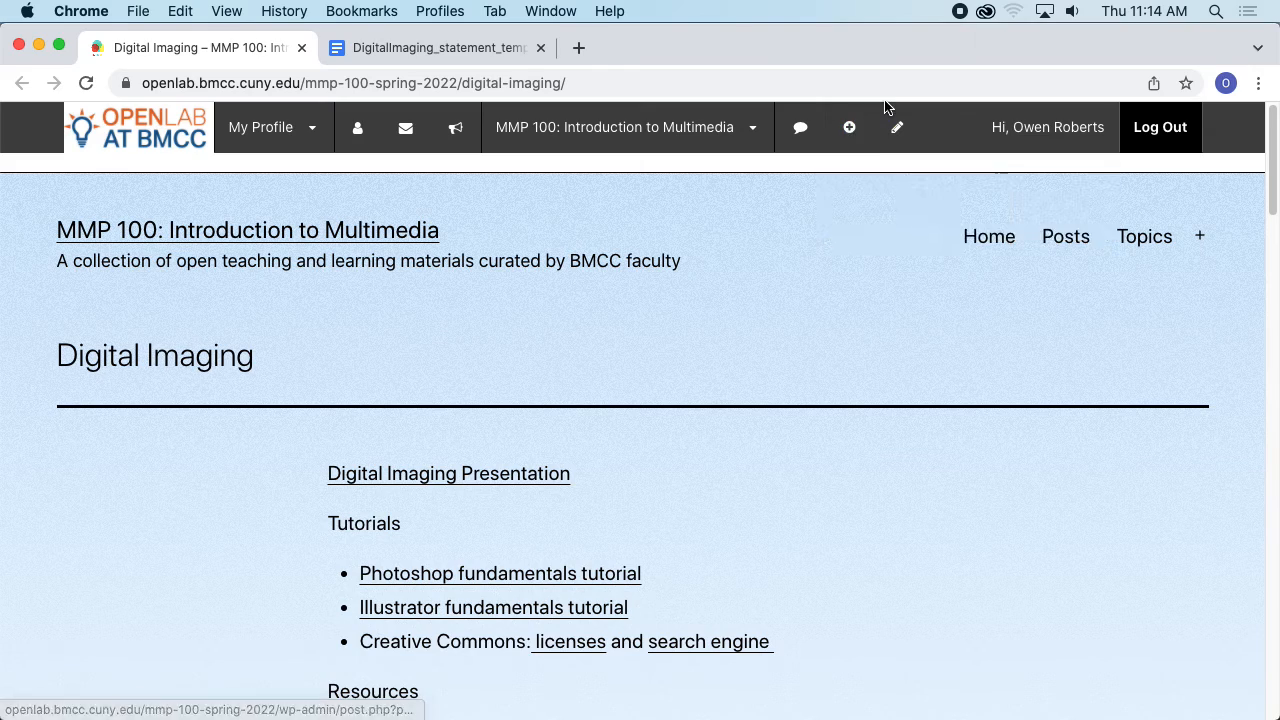
mouse_move(866, 118)
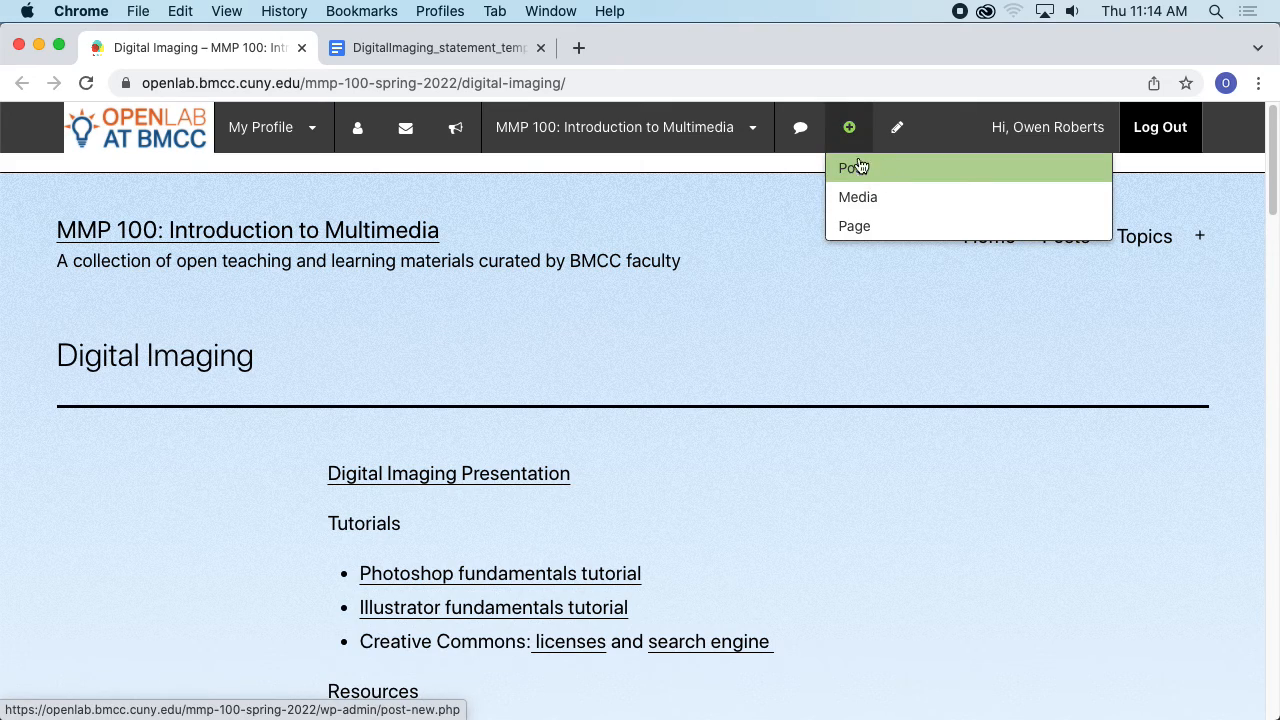
left_click(860, 168)
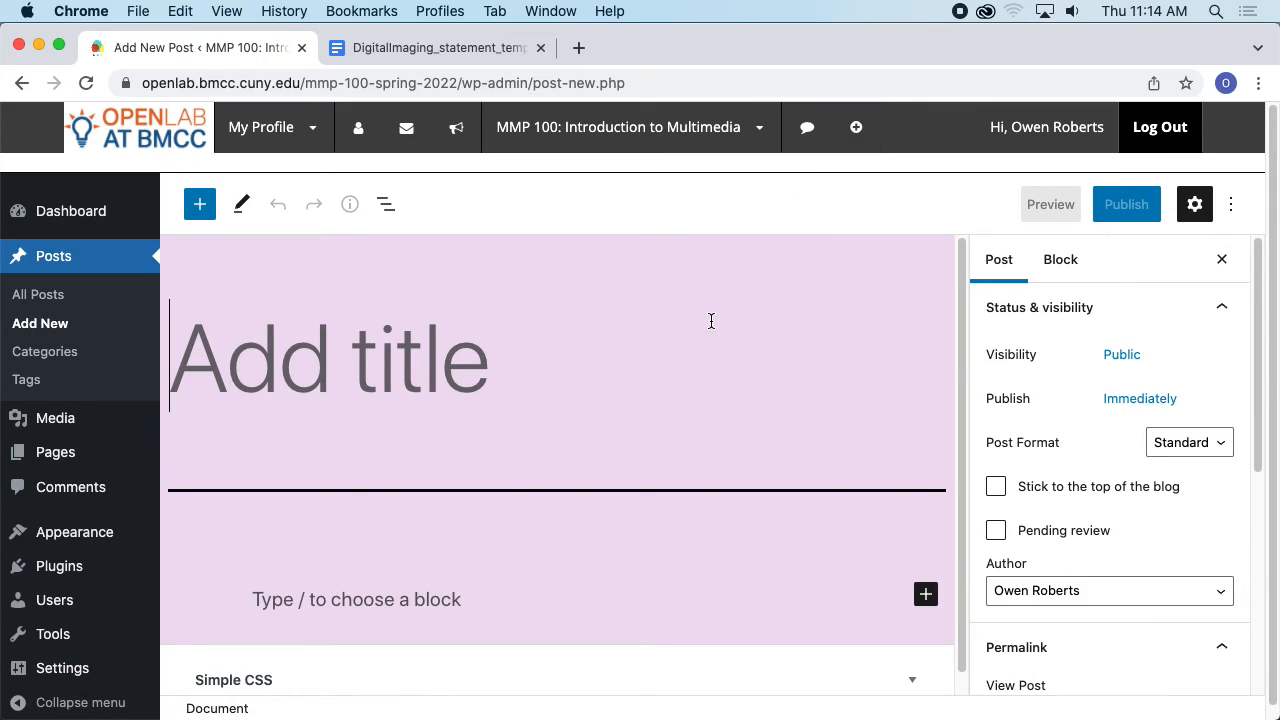
- Assign the post to the Self Portrait category
scroll(1057, 386, "down", 4)
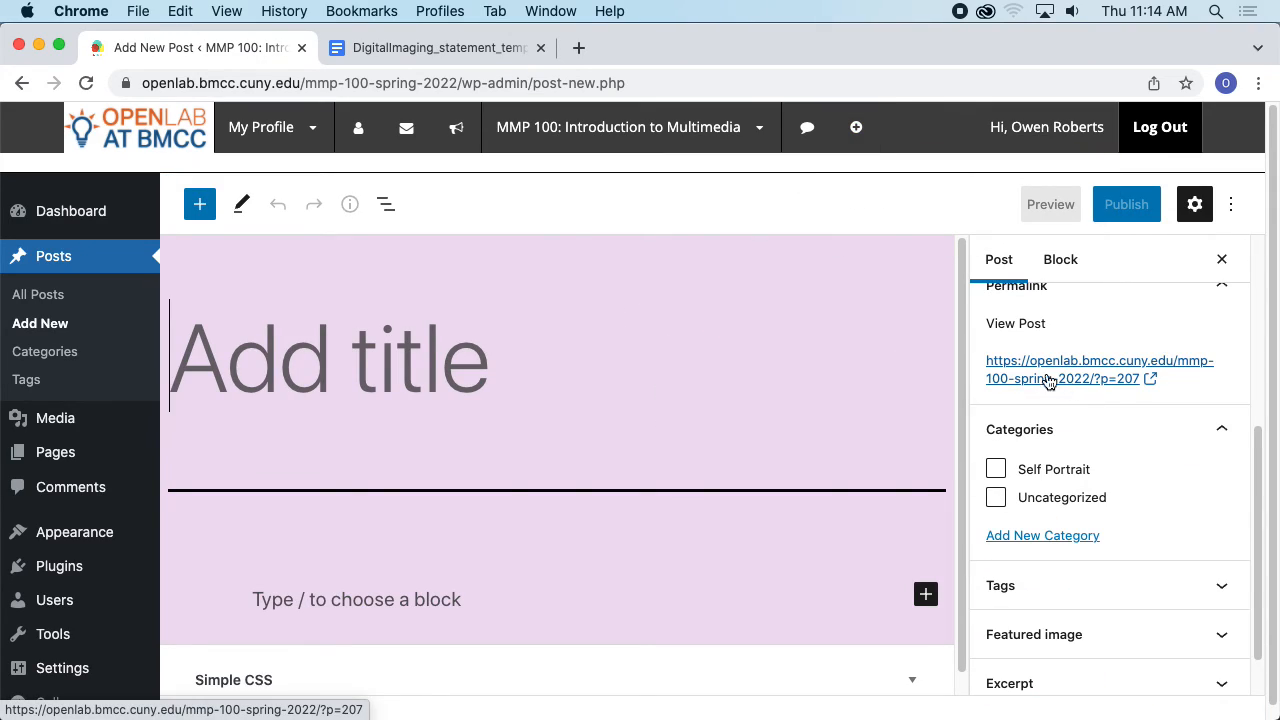
left_click(996, 470)
scroll(1139, 444, "up", 4)
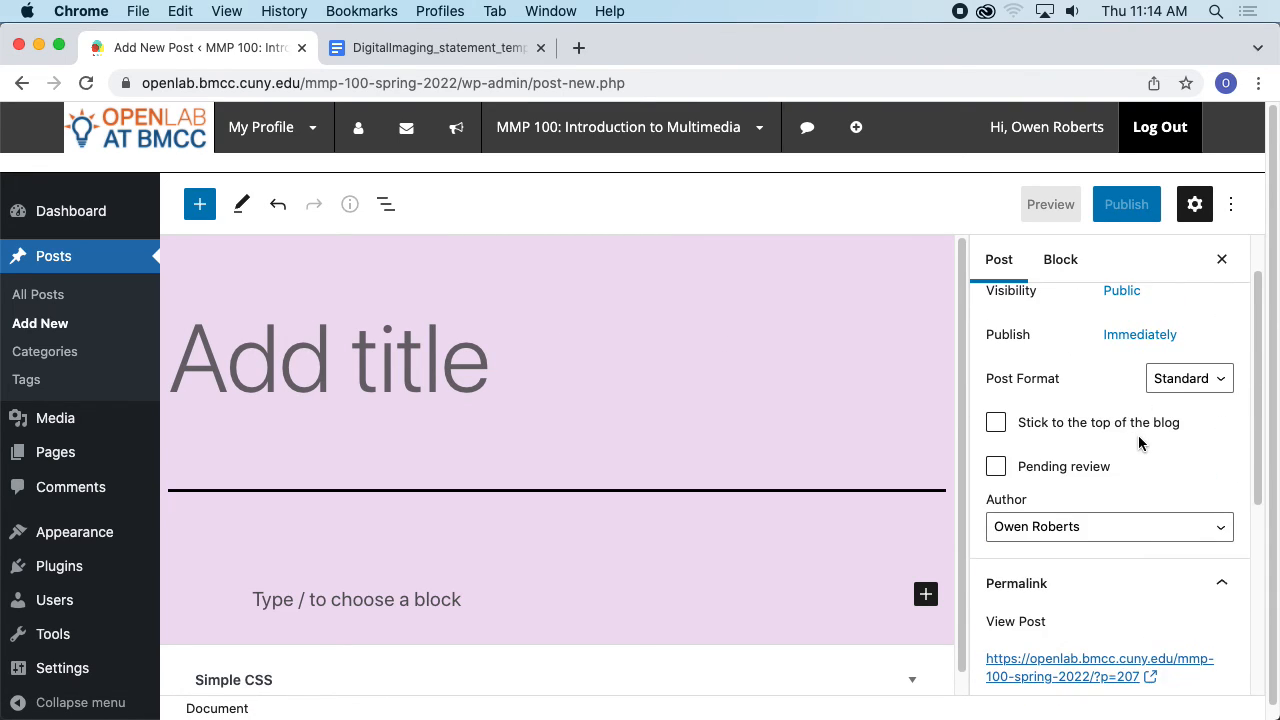
- Title the post My Self Portrait
left_click(513, 367)
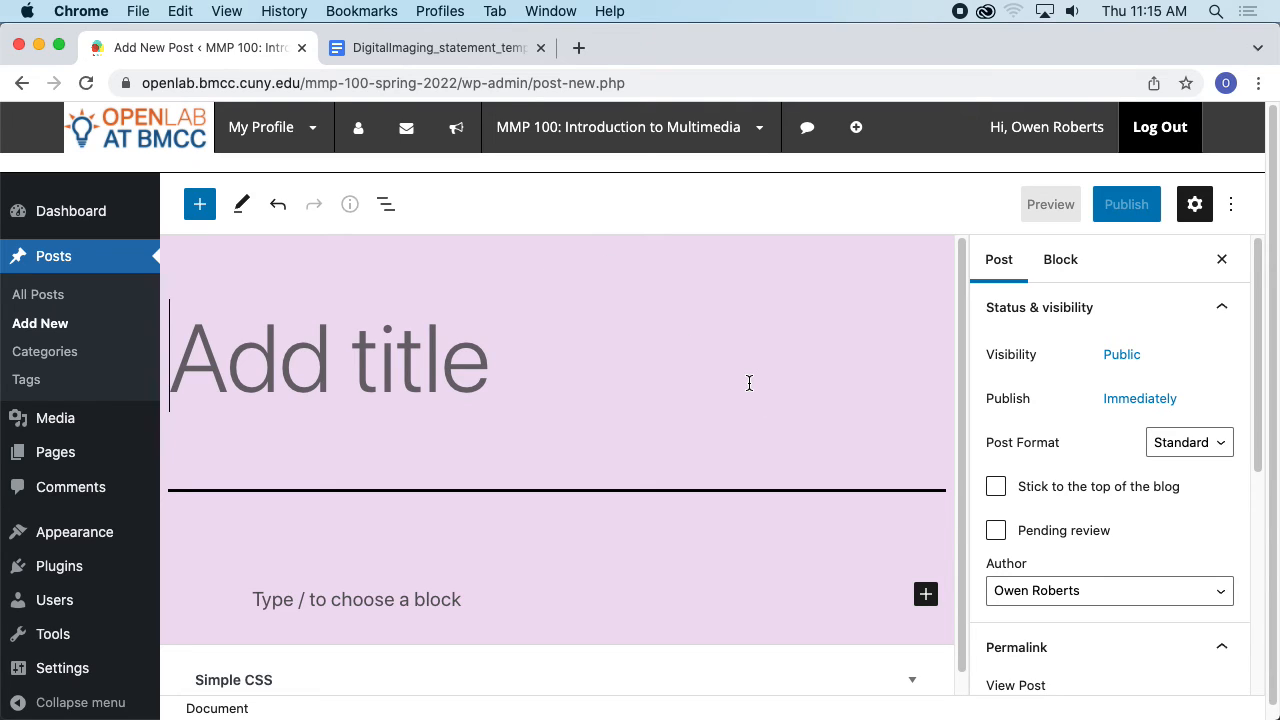
type("My S")
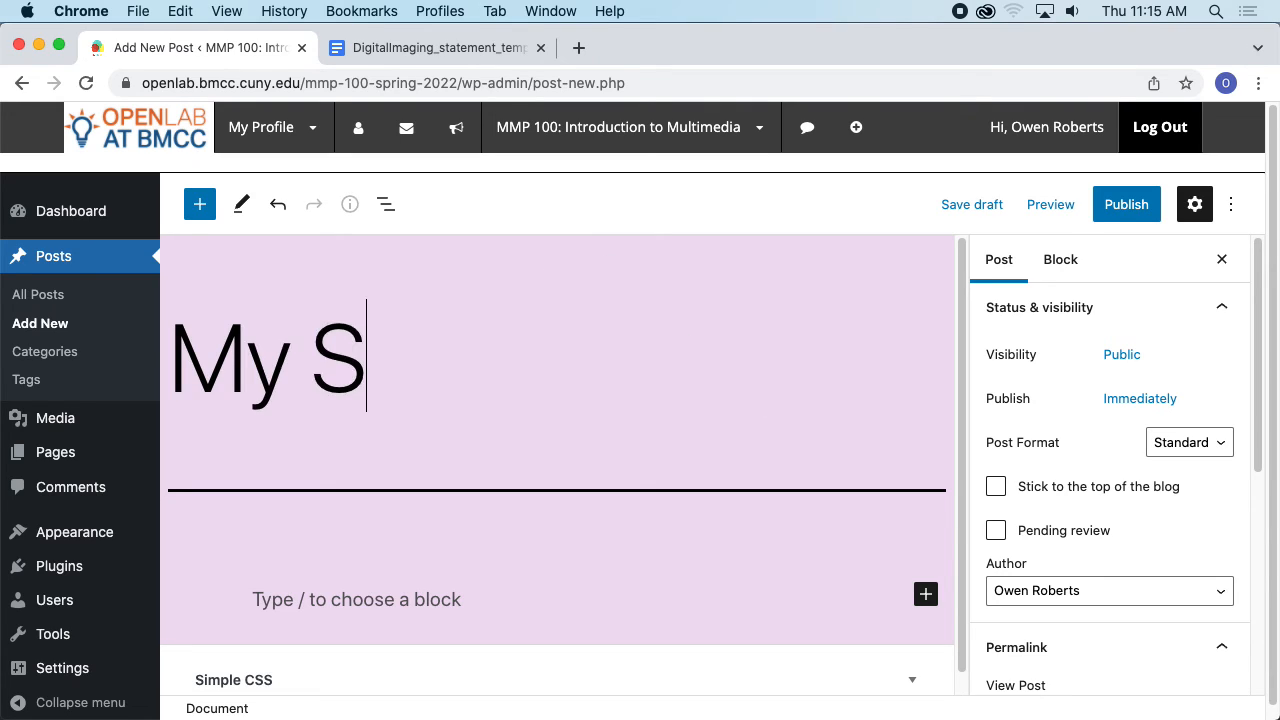
type("elf Port")
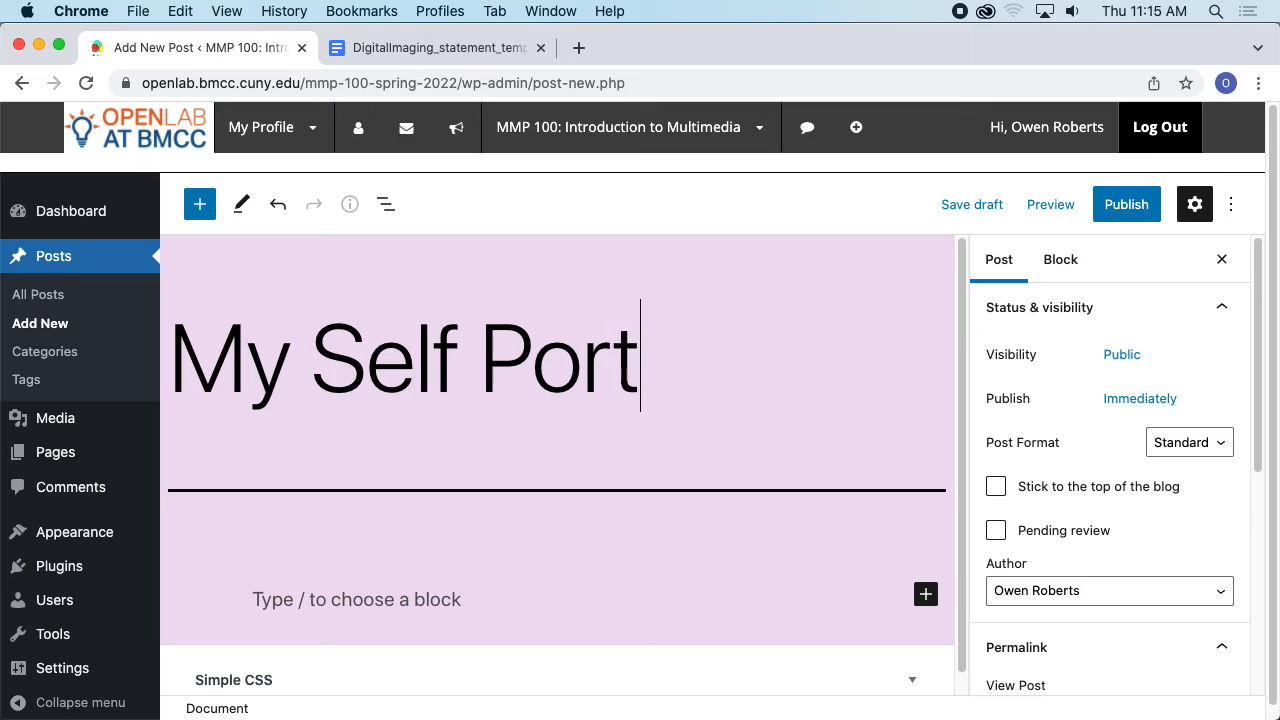
type("rait")
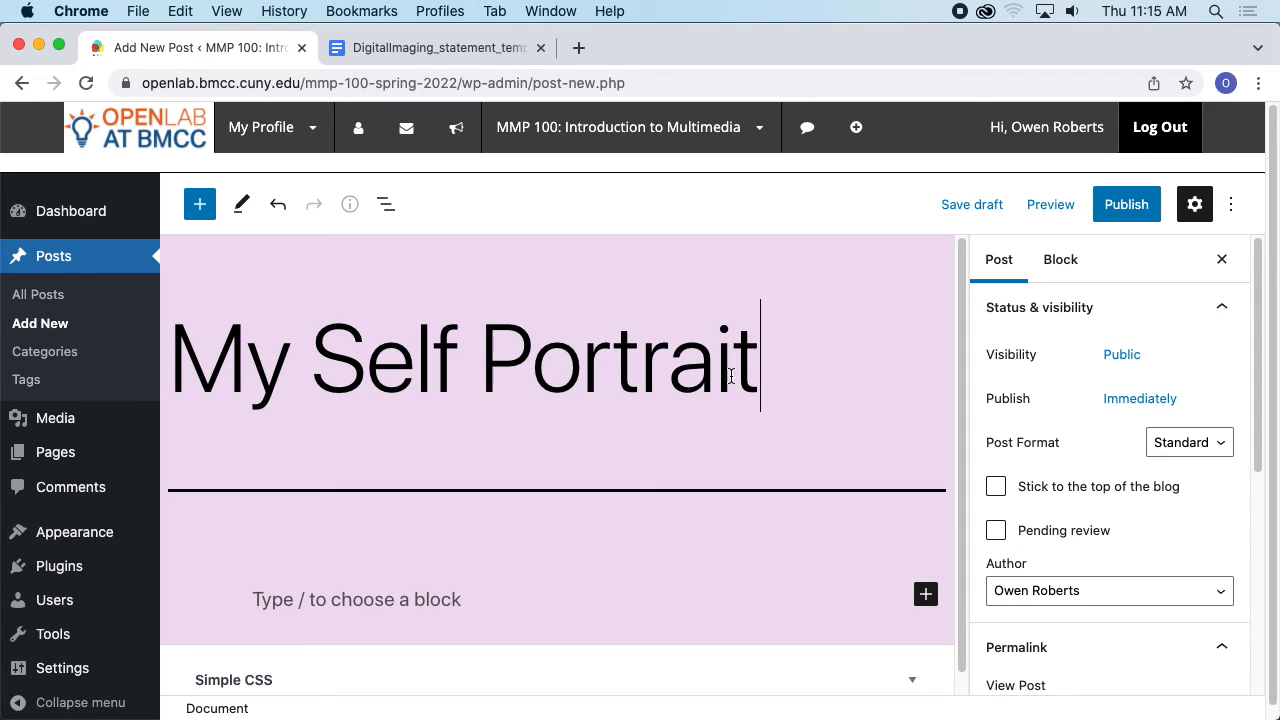
left_click_drag(963, 357, 957, 380)
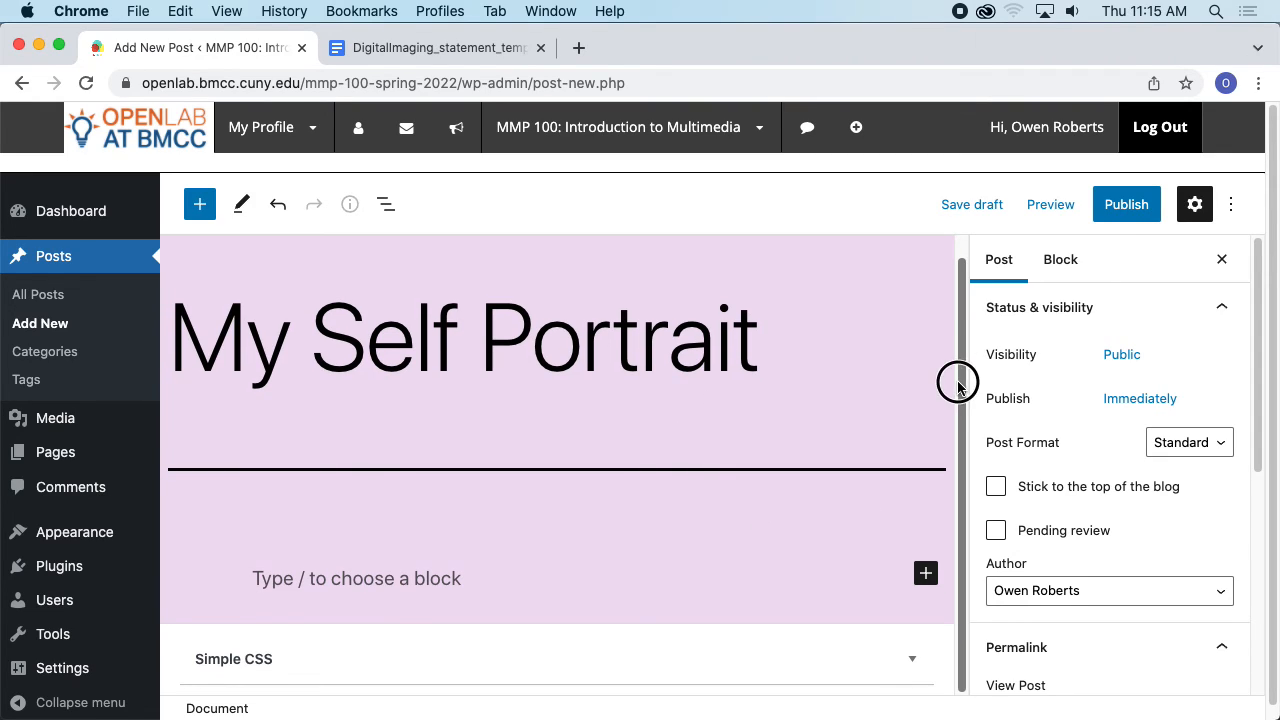
- Add an image block and upload Self Portrait 1.jpg from the Desktop's MMP 100 > Self Portrait 1 folder
left_click(529, 571)
scroll(920, 424, "down", 1)
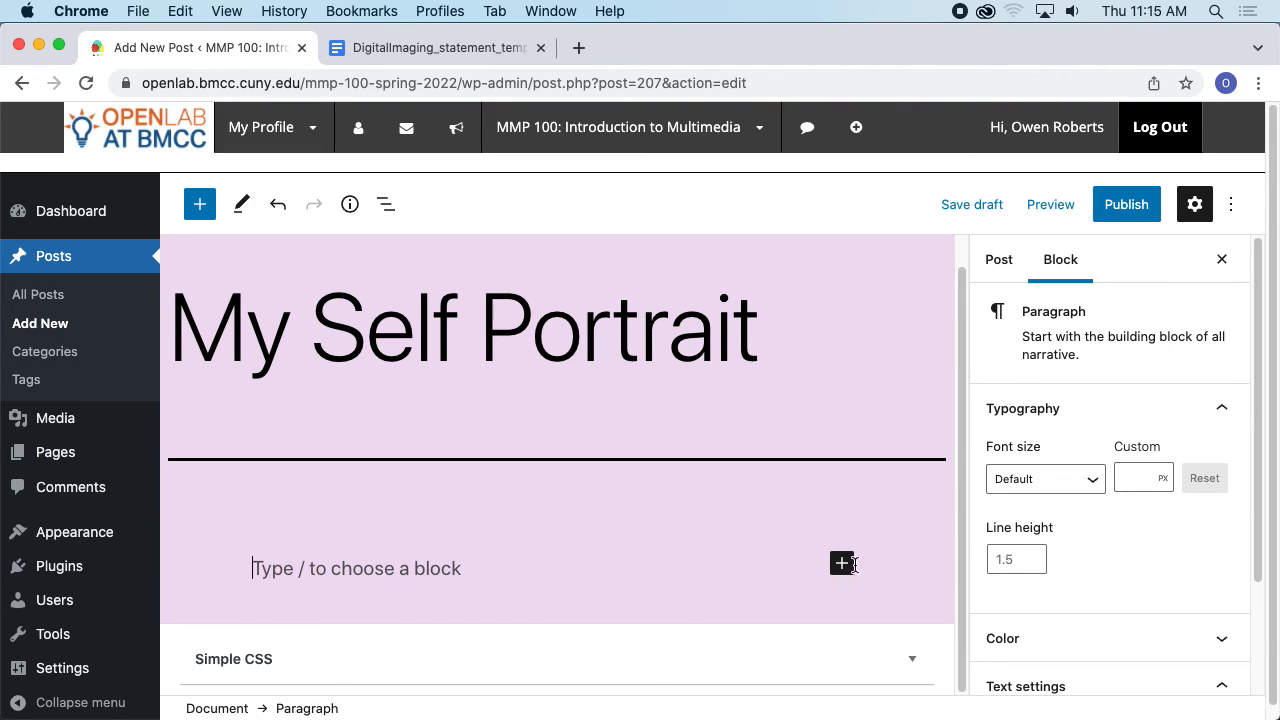
left_click(843, 566)
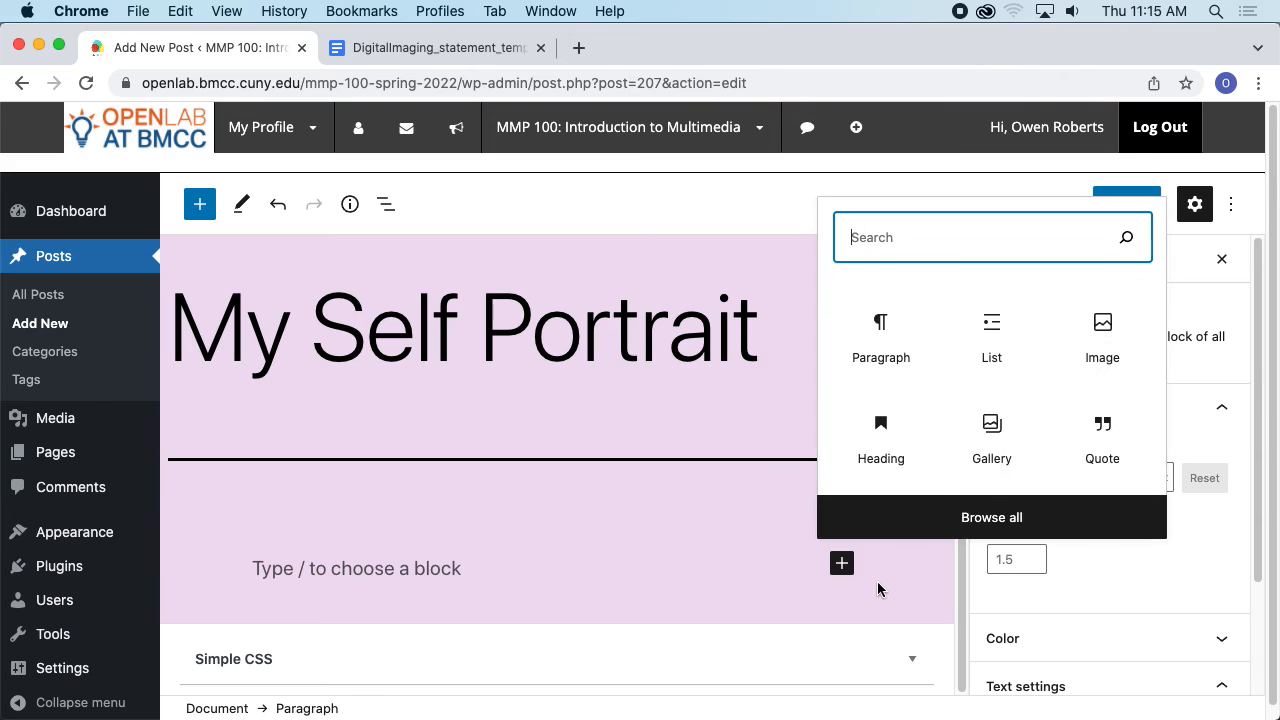
left_click(1097, 383)
scroll(812, 433, "down", 2)
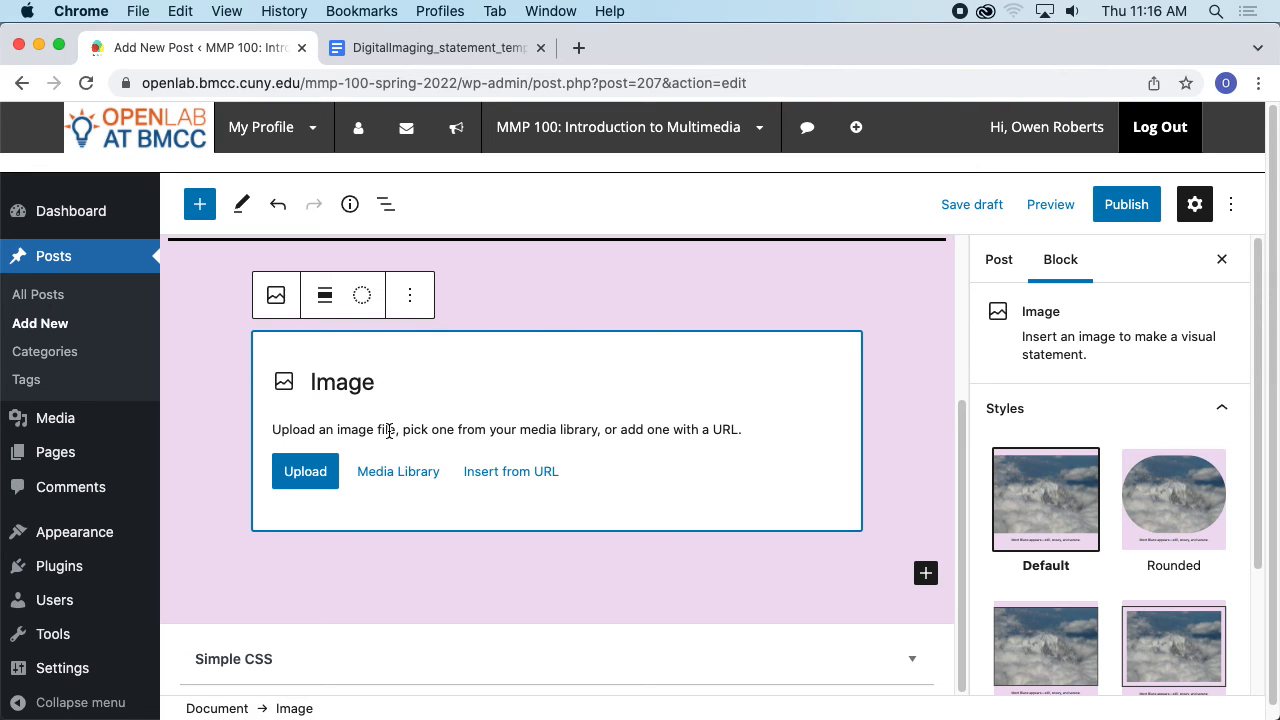
left_click(319, 484)
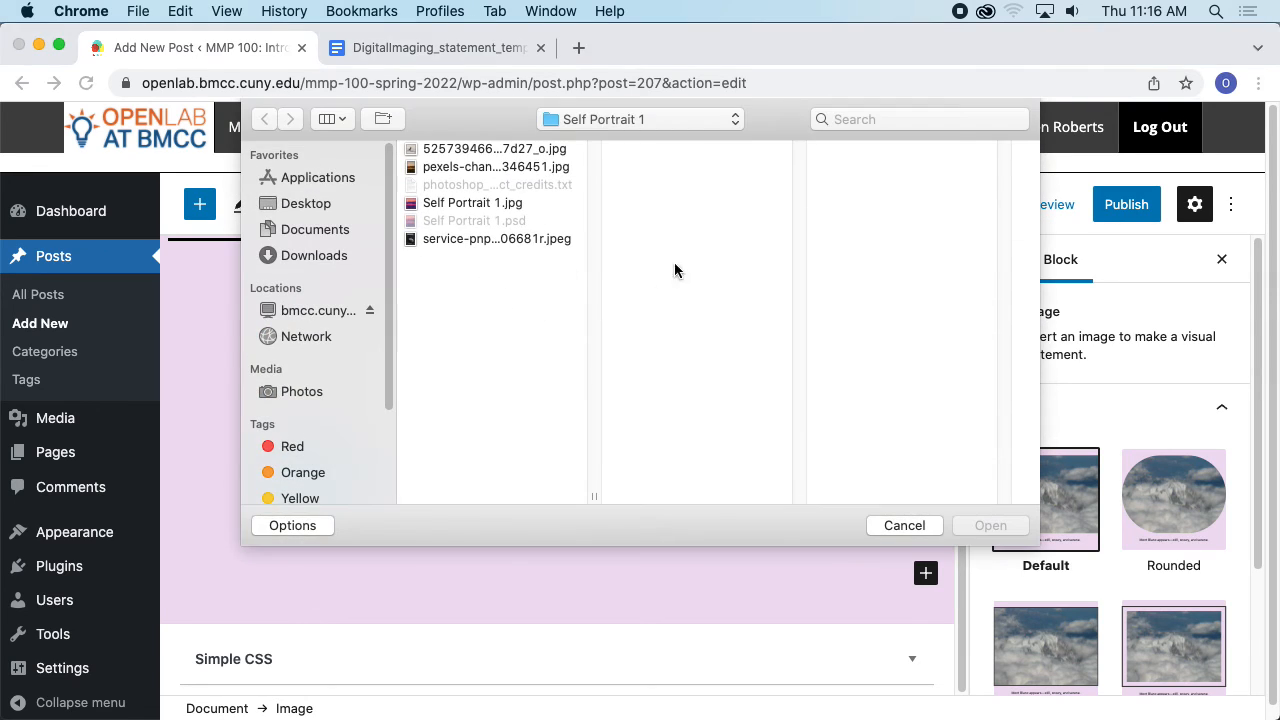
left_click(341, 208)
left_click(516, 168)
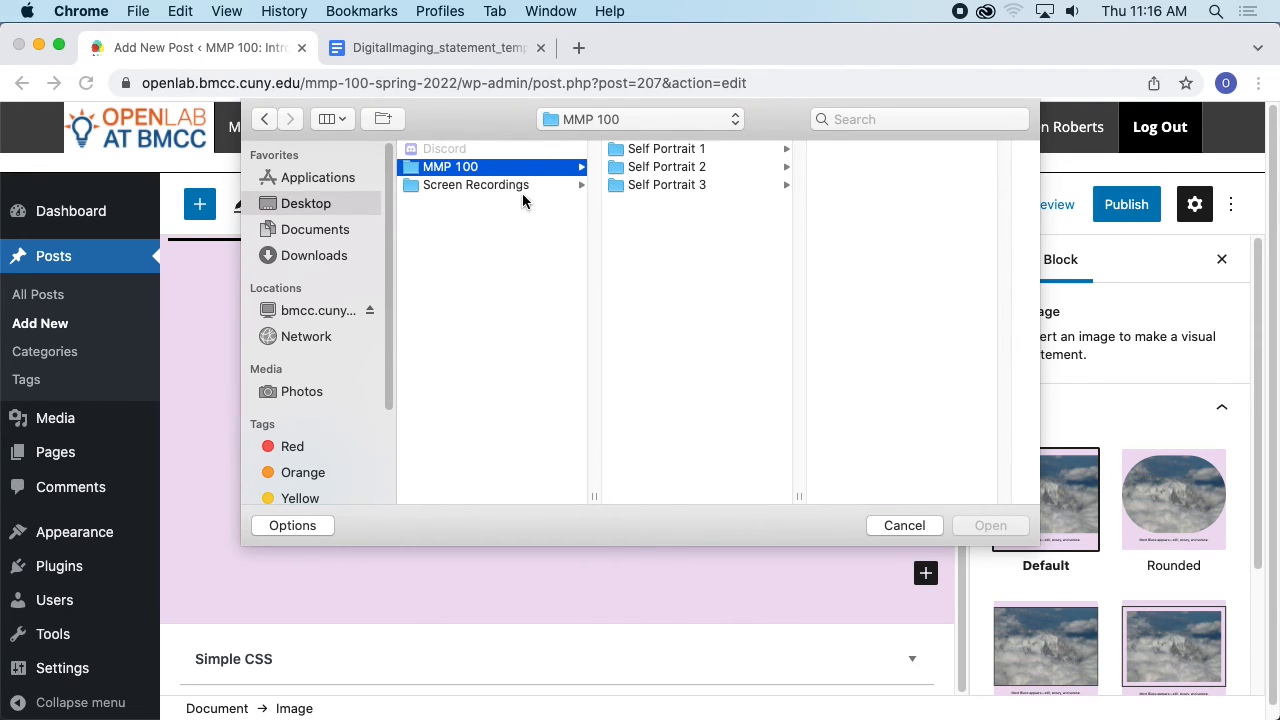
left_click(700, 149)
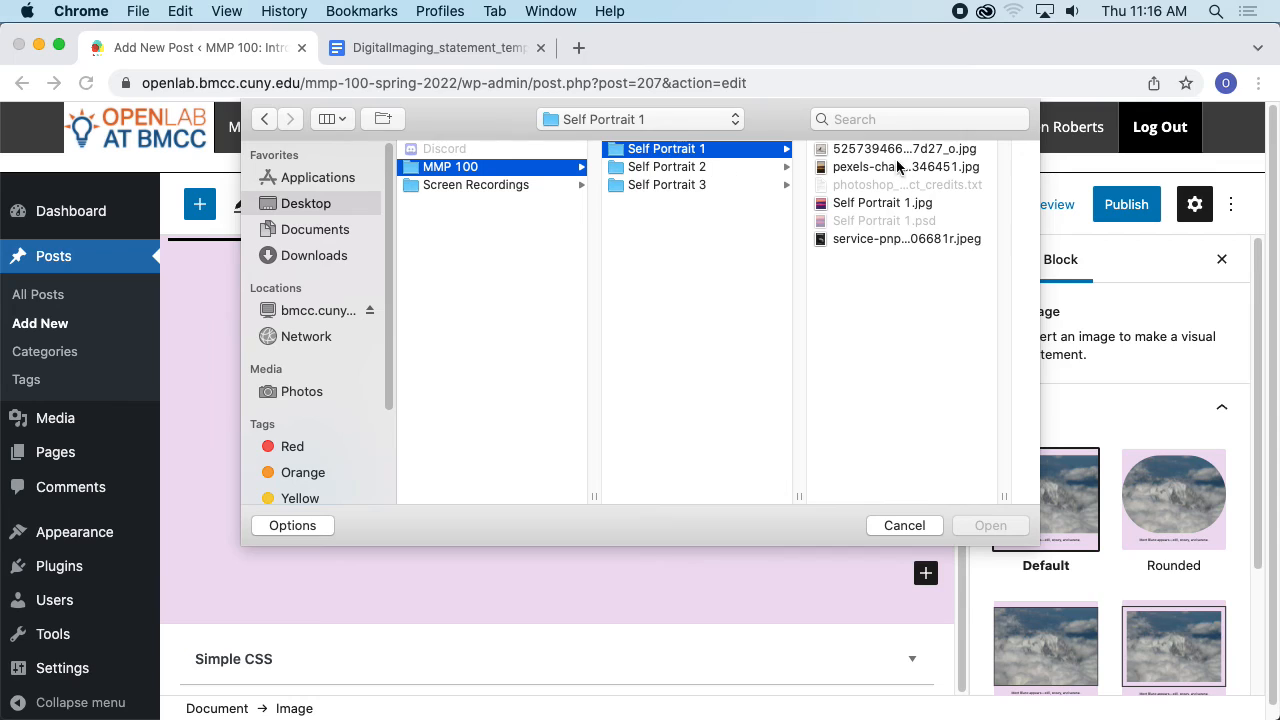
left_click(862, 204)
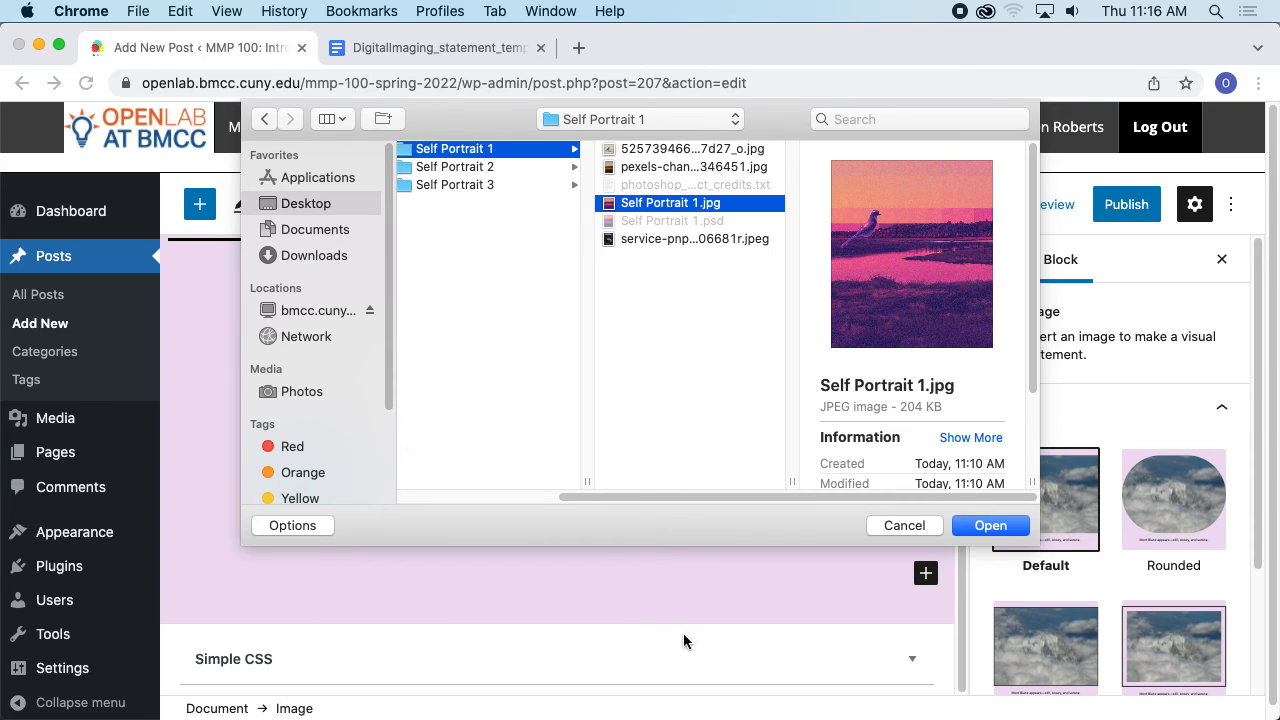
left_click(989, 526)
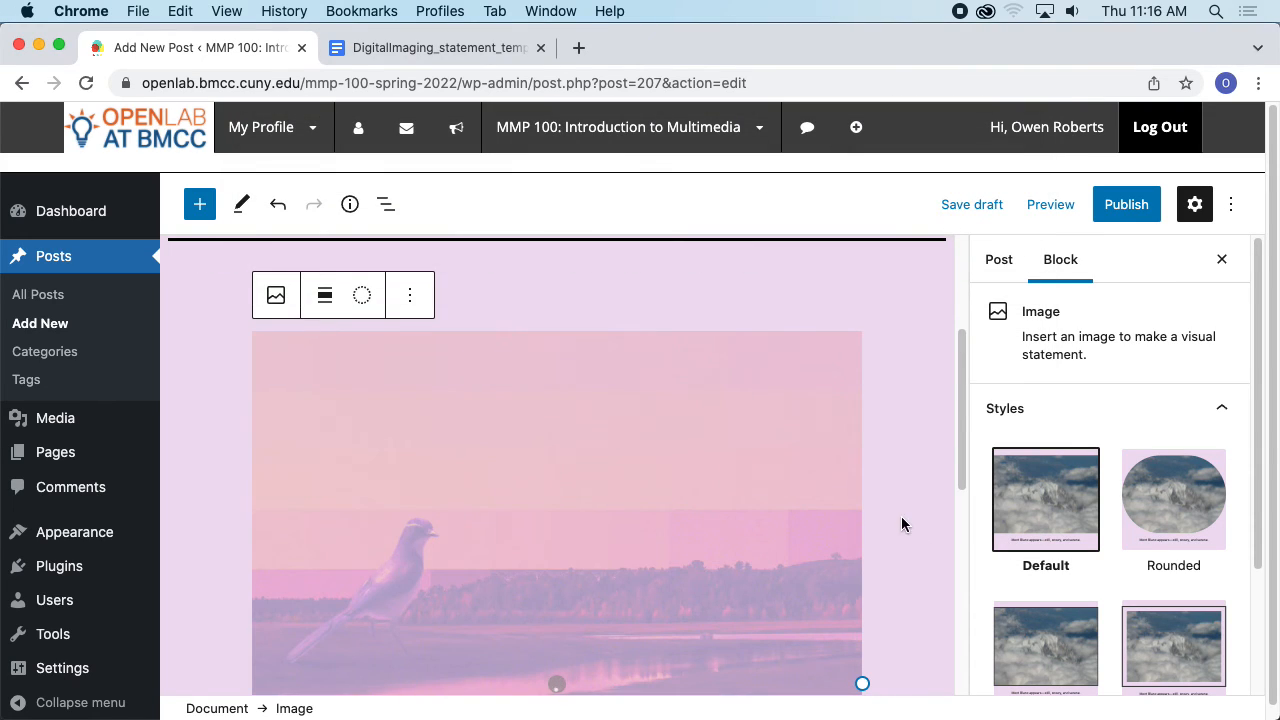
scroll(788, 413, "up", 8)
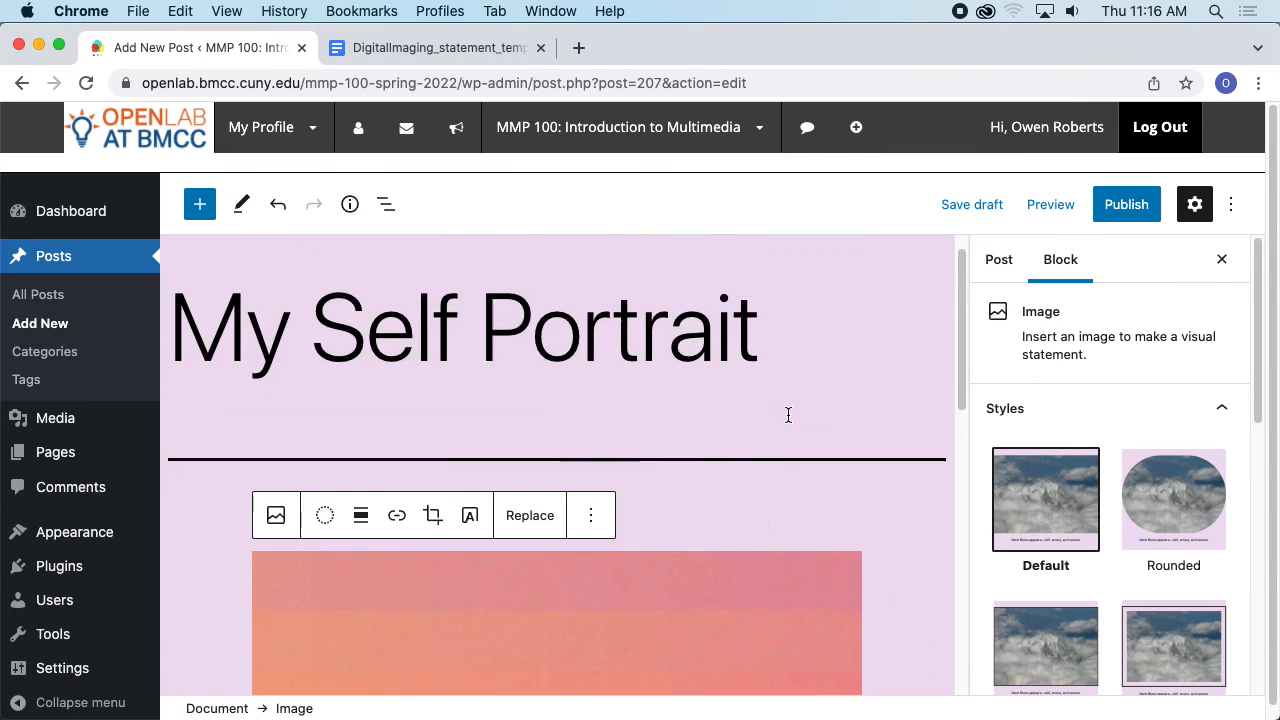
- Add a paragraph block below the uploaded image
scroll(792, 420, "down", 8)
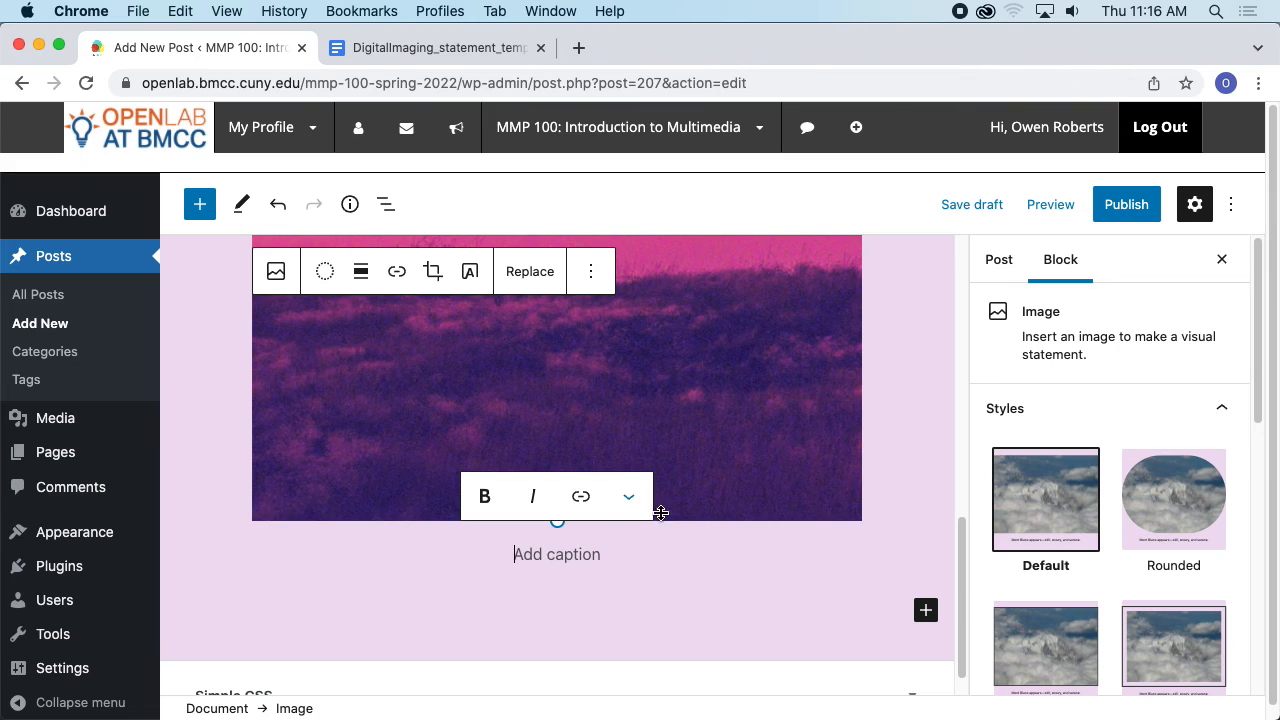
scroll(710, 540, "down", 1)
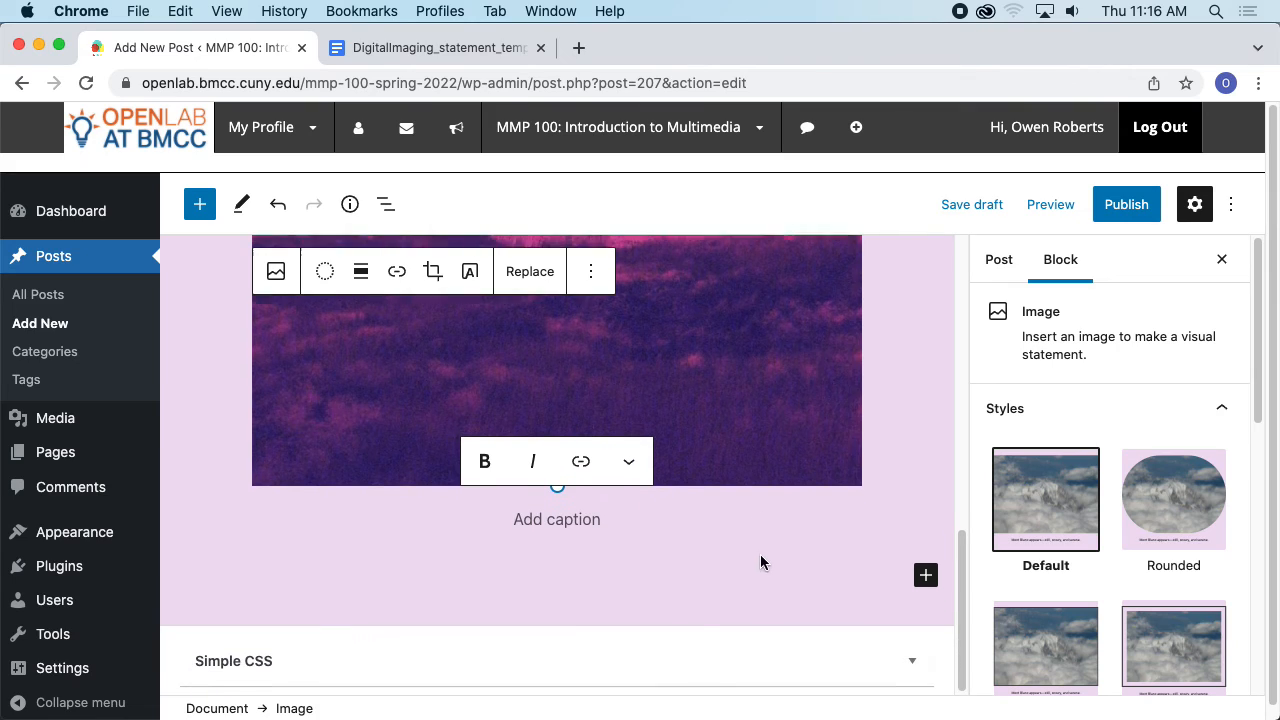
left_click(926, 574)
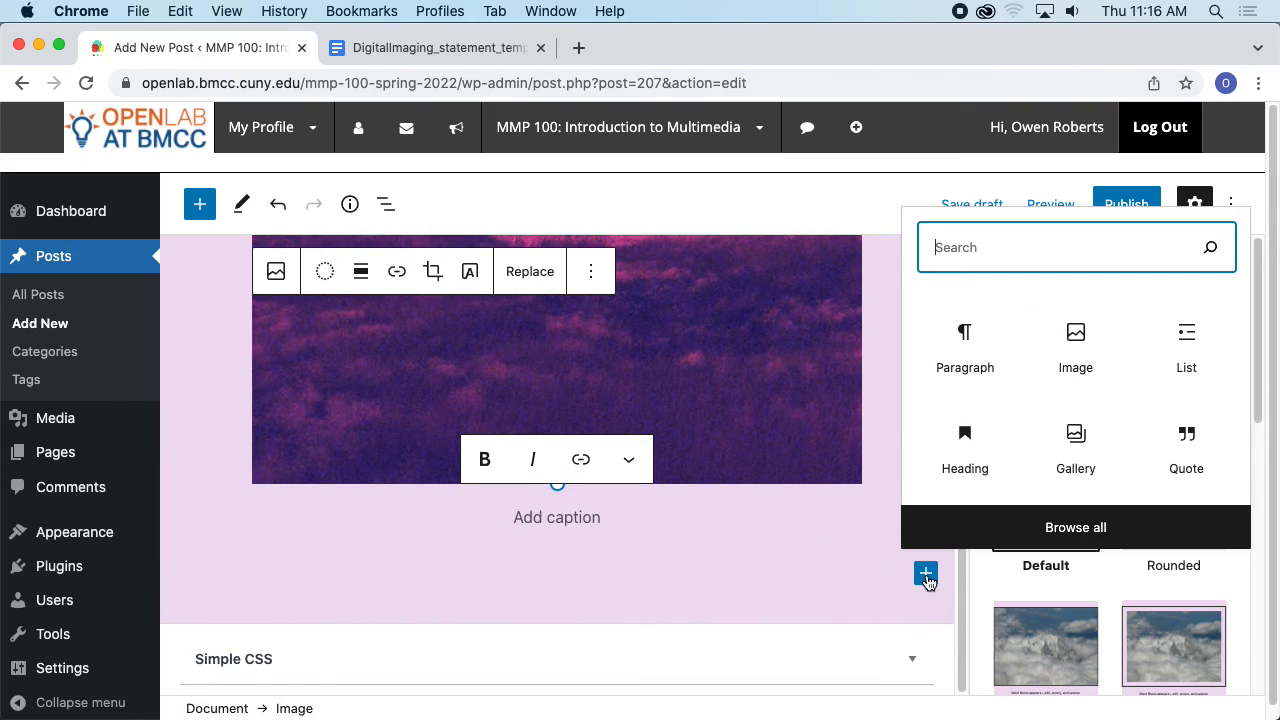
left_click(978, 362)
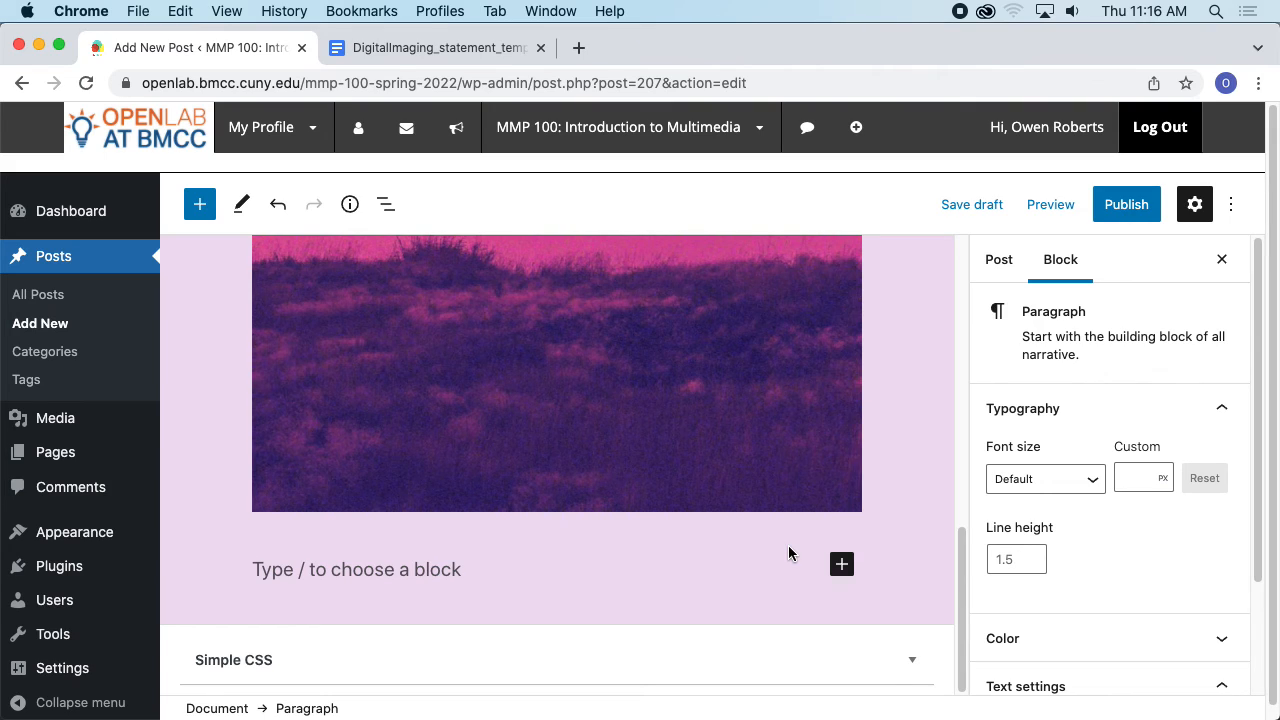
- Check the statement template, then enter the heading Part 1: Raster in the new paragraph and start another
left_click(450, 47)
scroll(430, 300, "down", 1)
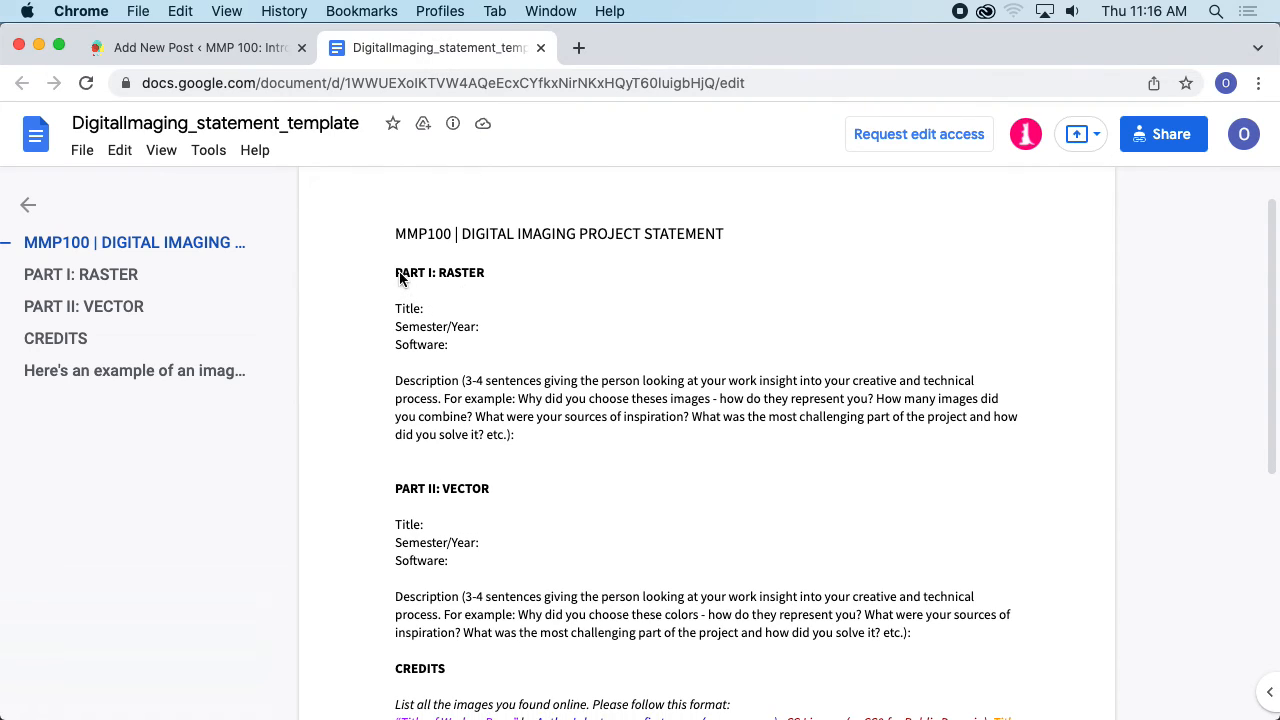
left_click(200, 47)
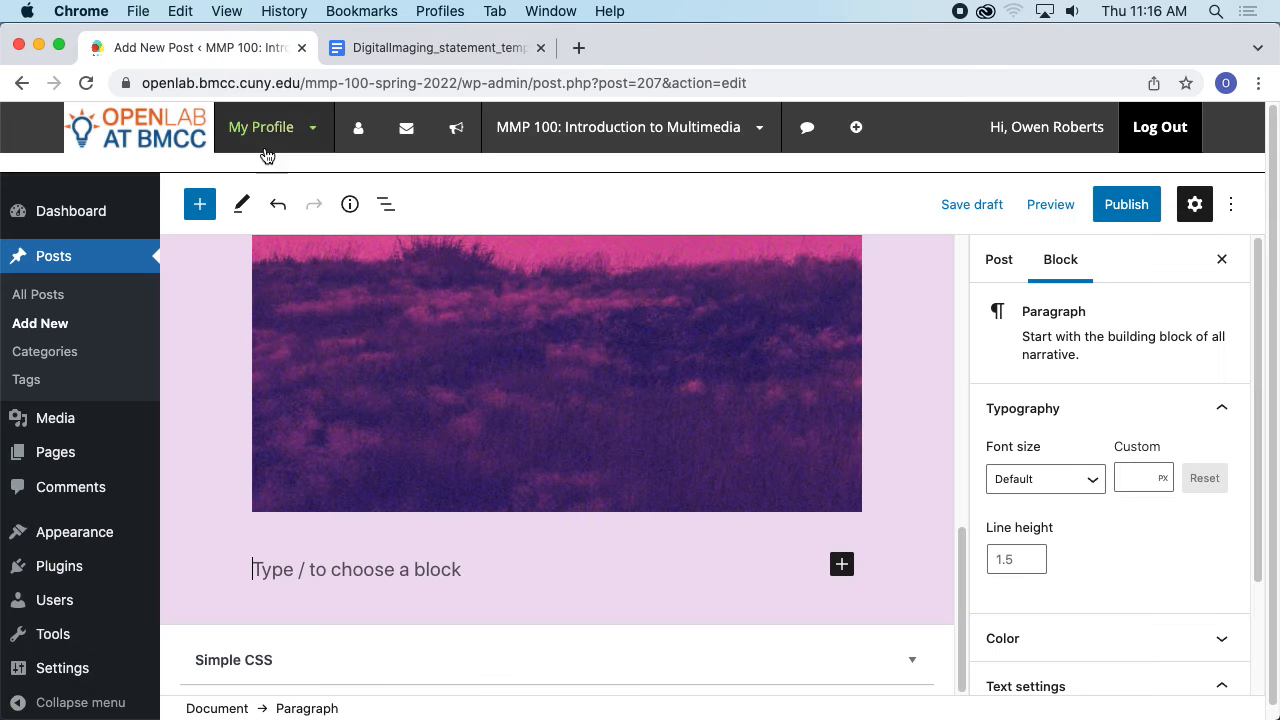
type("Part 1")
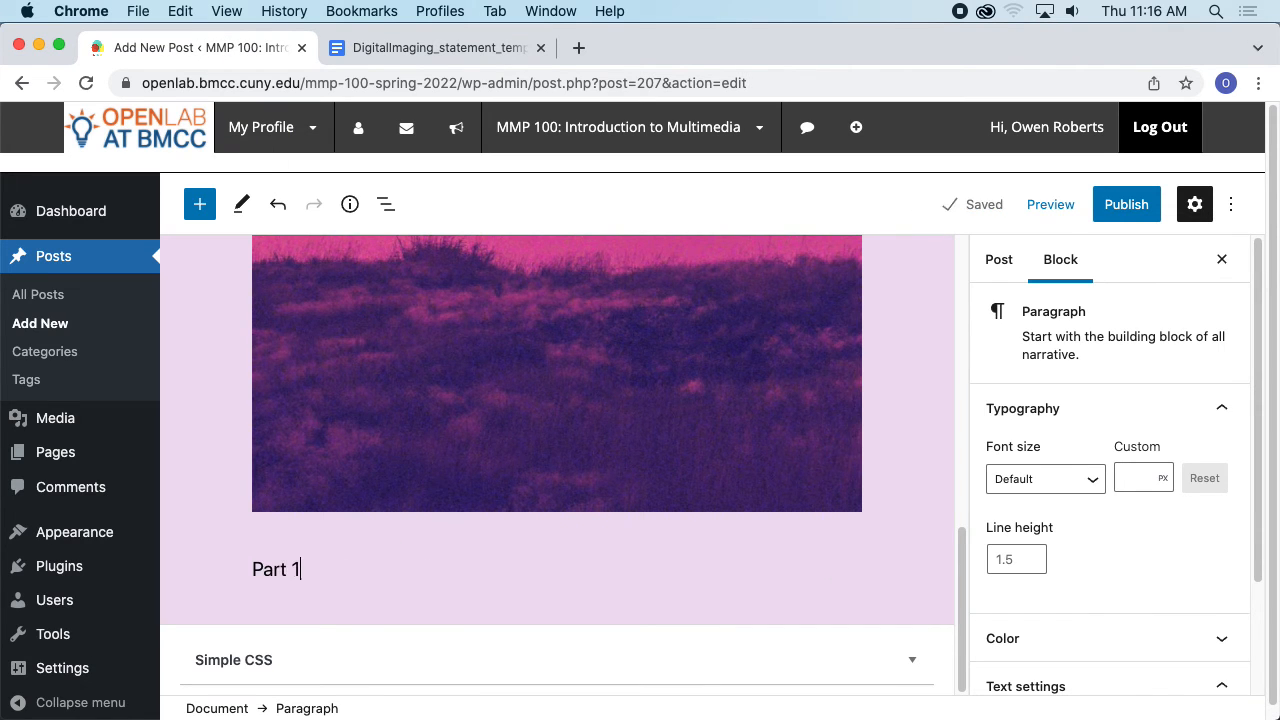
type(": Raster")
key("Return")
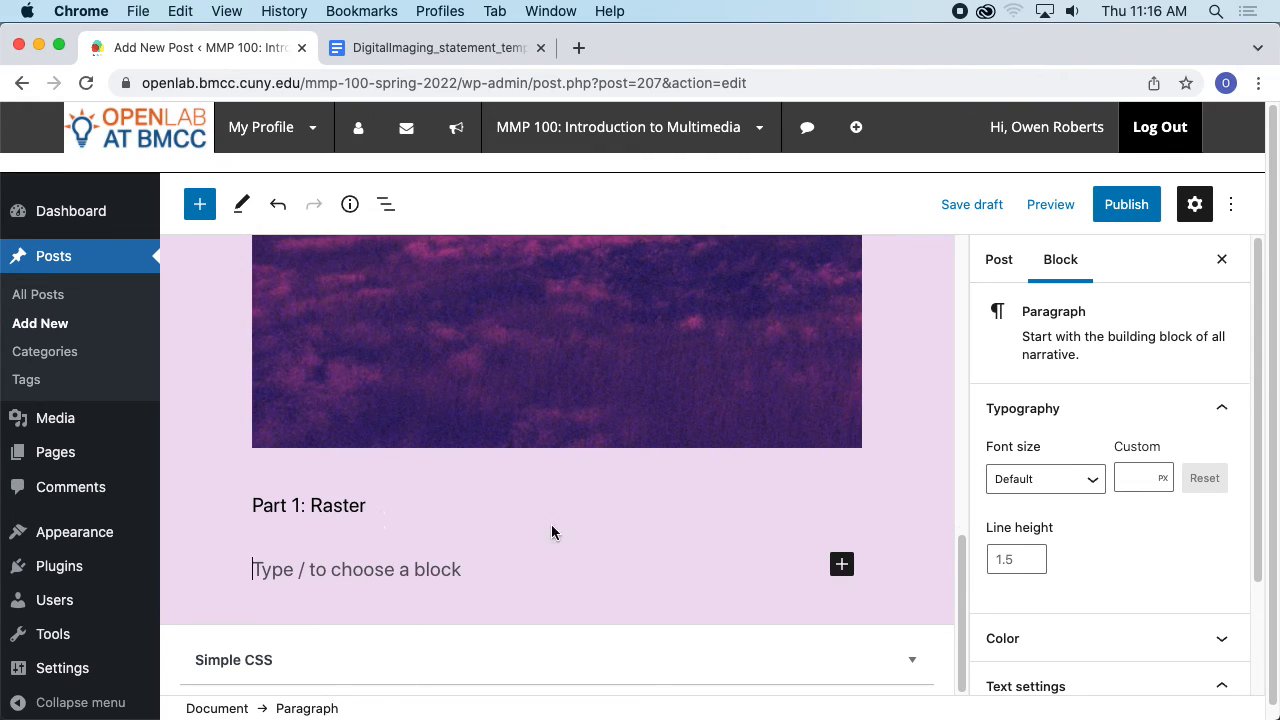
- Copy the Title, Semester/Year and Software lines from the template and paste them into the post
scroll(551, 531, "down", 1)
left_click(477, 49)
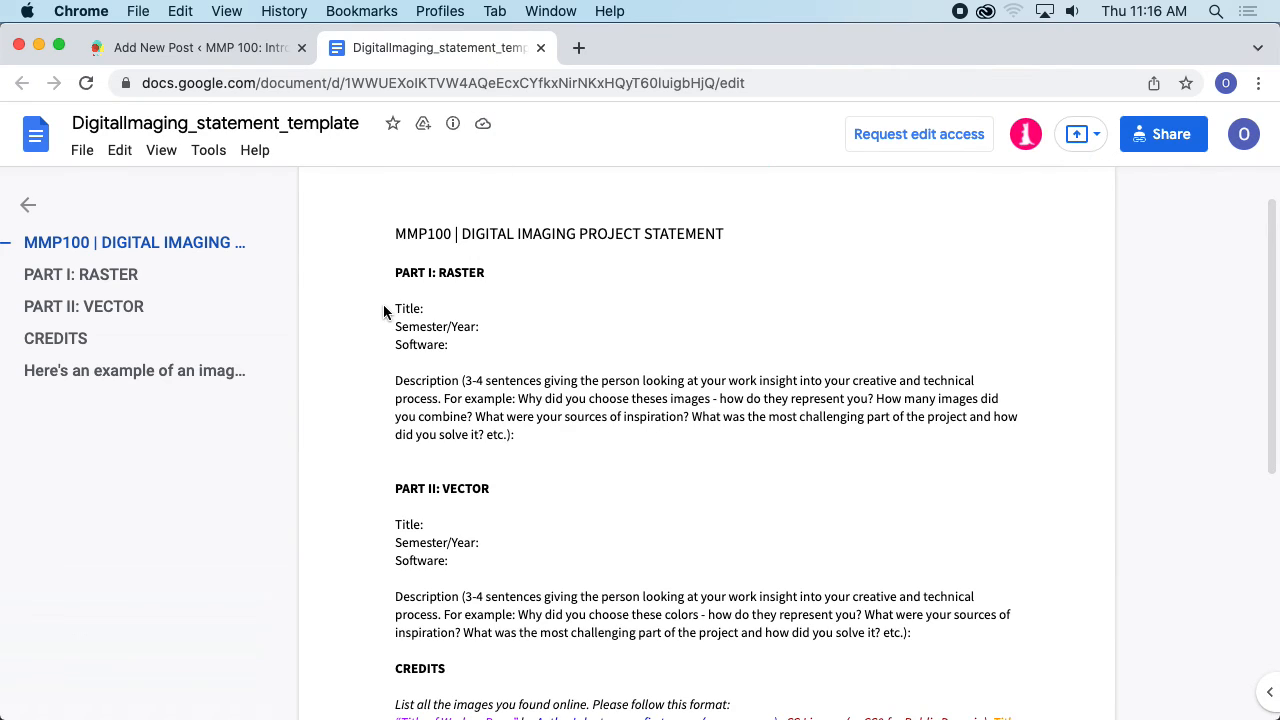
left_click_drag(388, 310, 483, 348)
key("super+c")
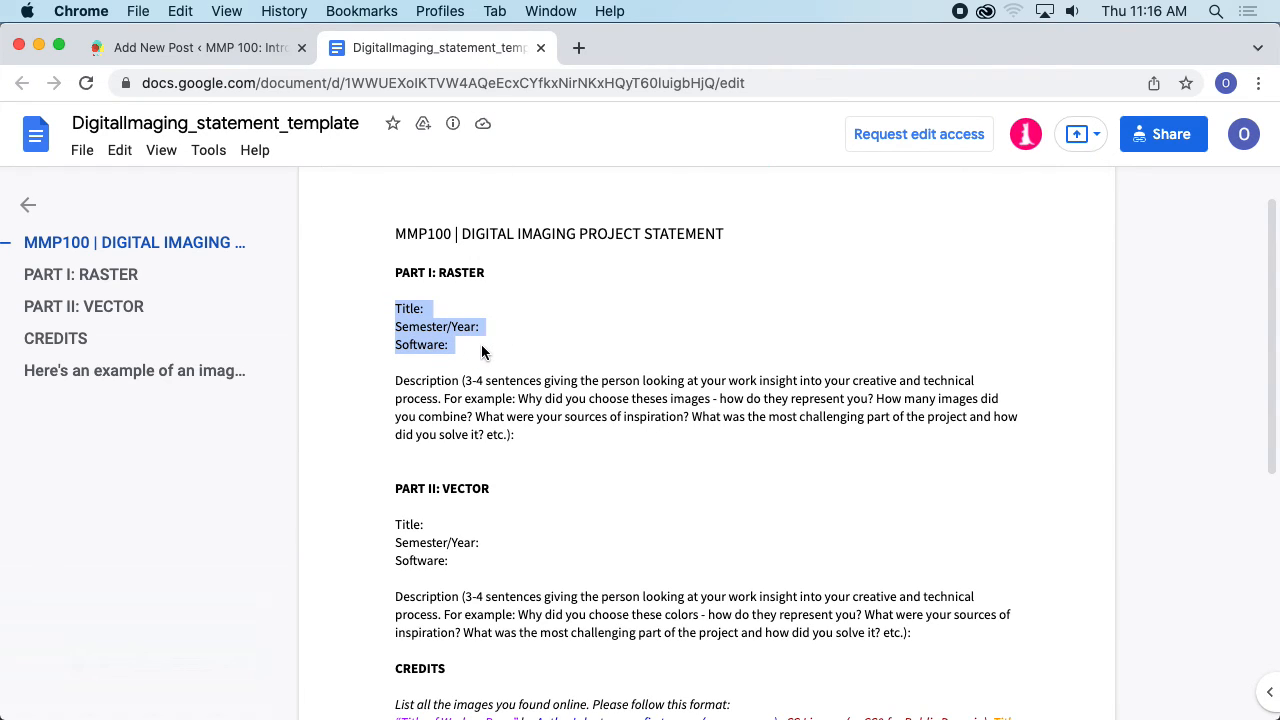
left_click(250, 50)
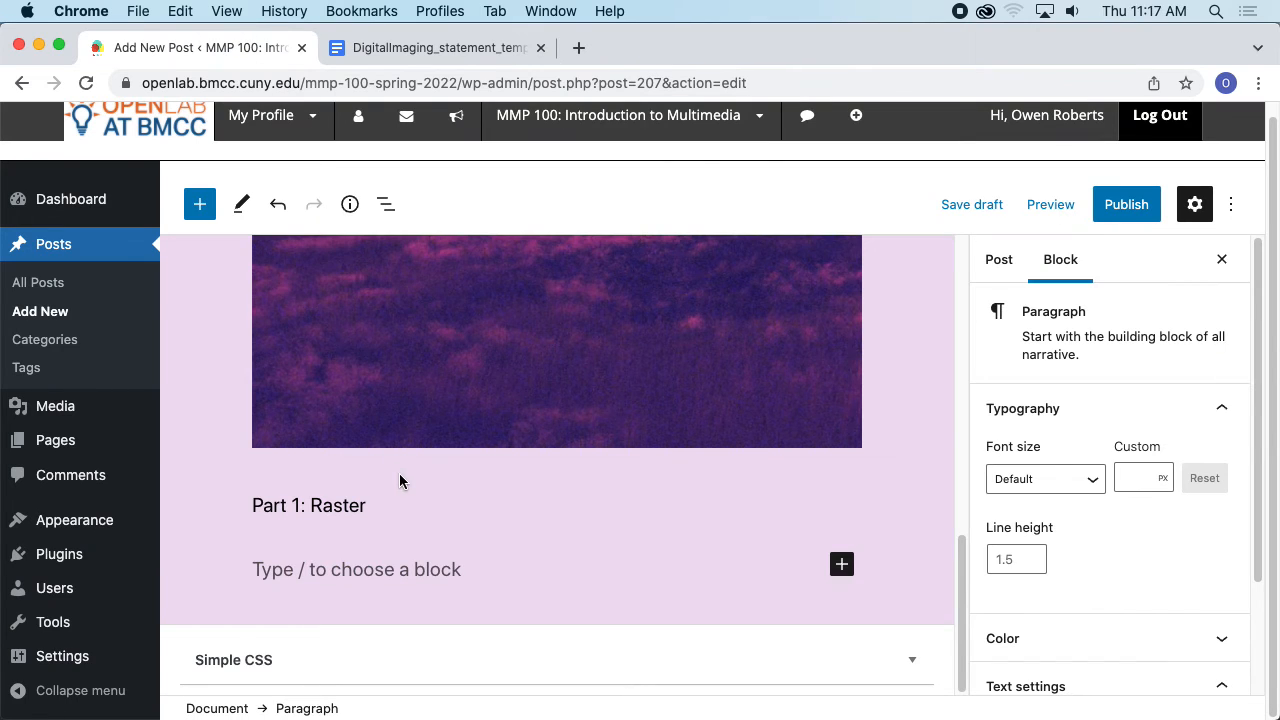
key("super+v")
- Fill in the title as Self Portrait and the semester/year as Spring 2022
left_click(363, 443)
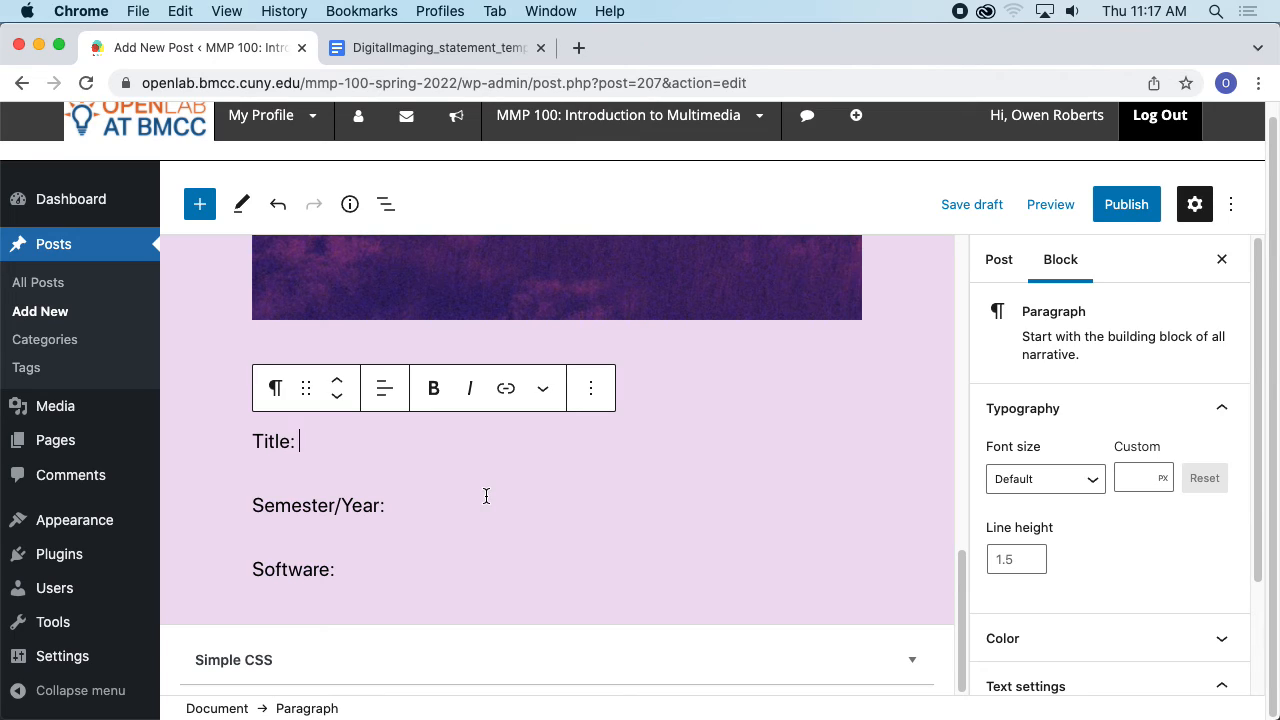
type("Self Portrait")
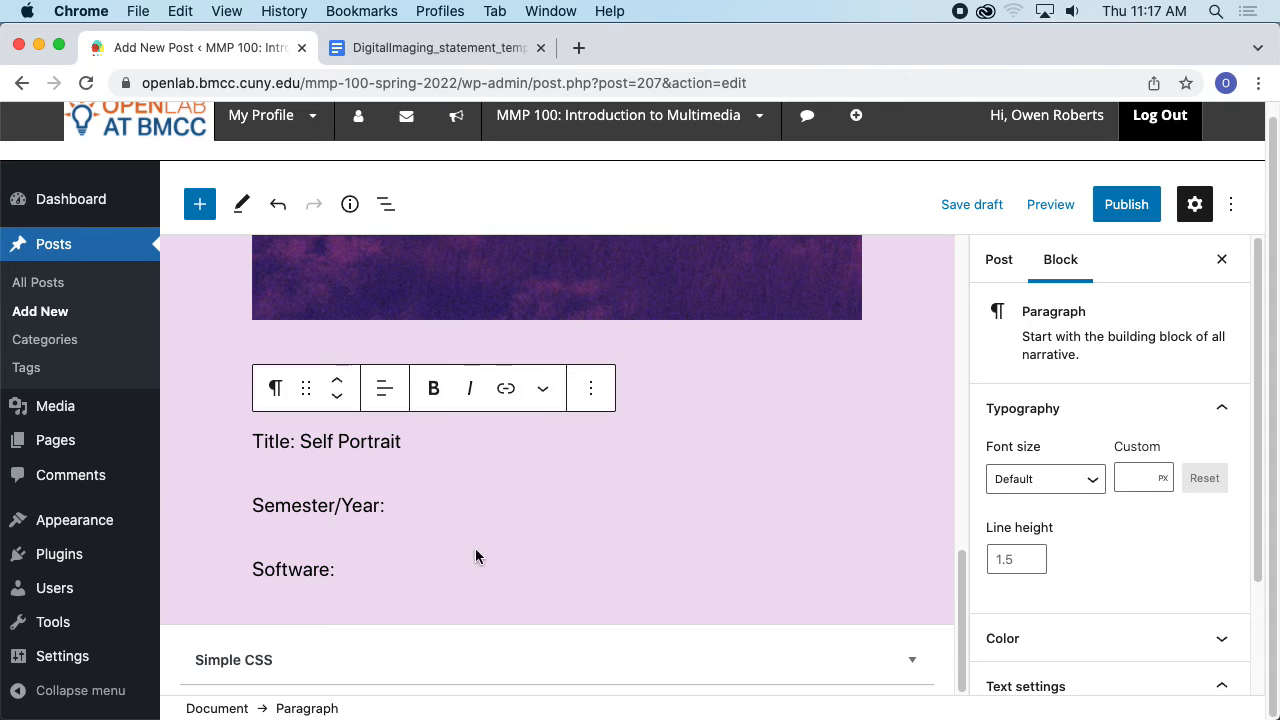
left_click(415, 505)
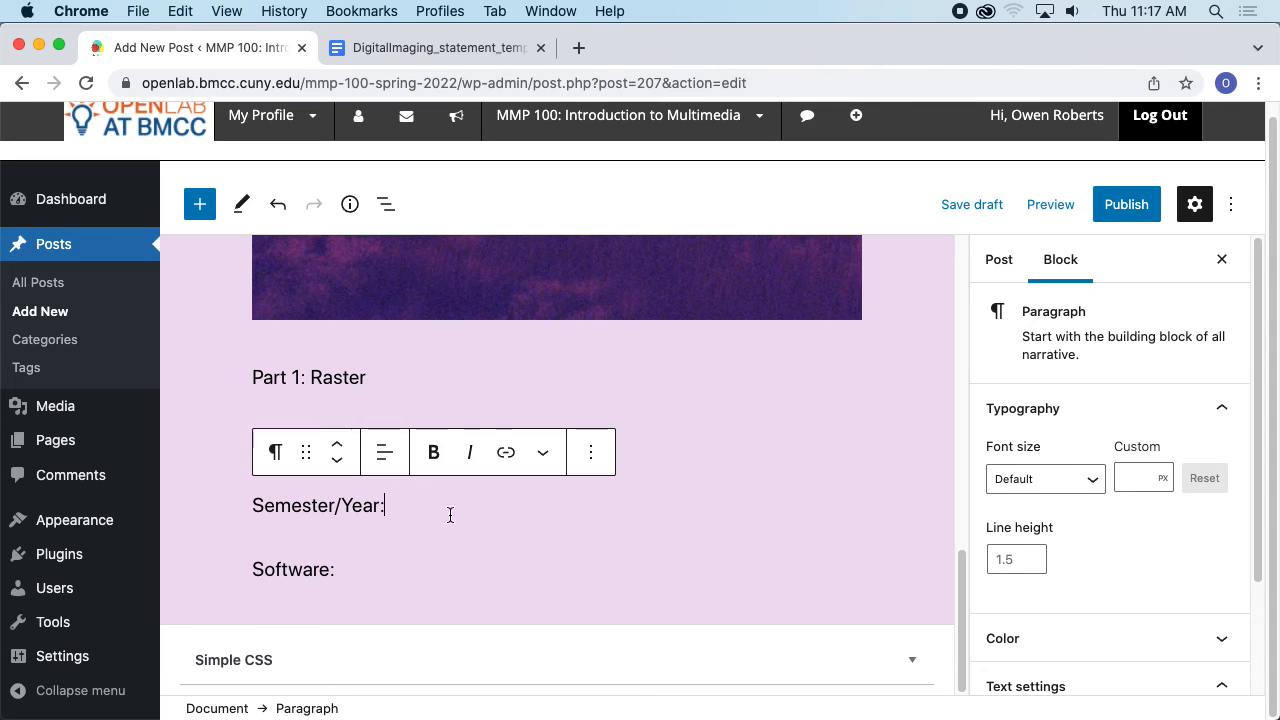
type("F")
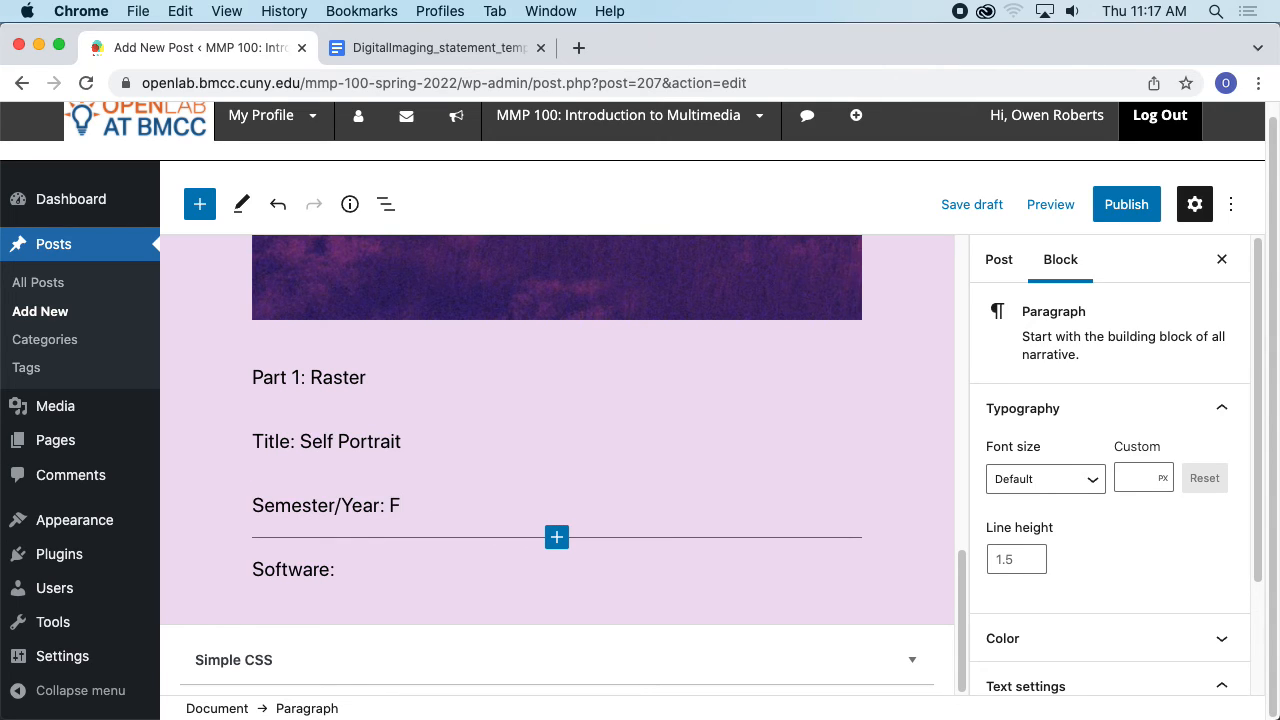
key("BackSpace")
type("Spring 2022")
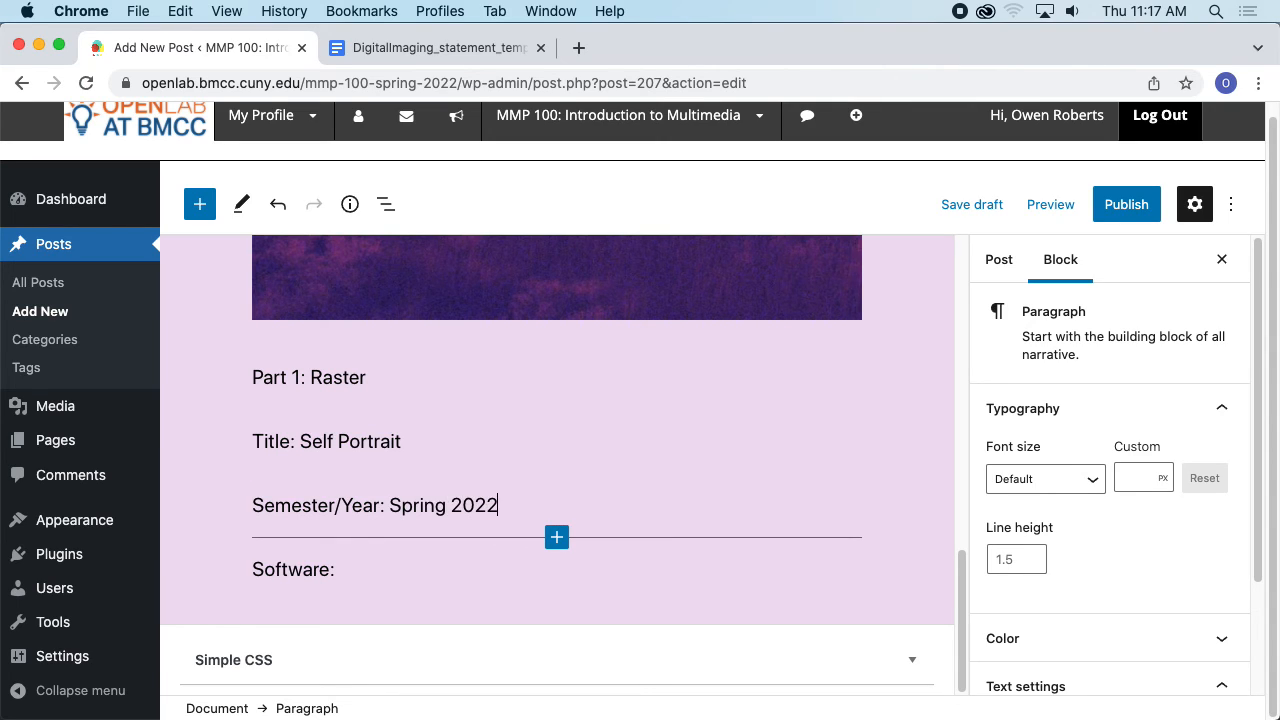
- Fill in the software as Photoshop and start a new paragraph below it
left_click(396, 561)
type("P")
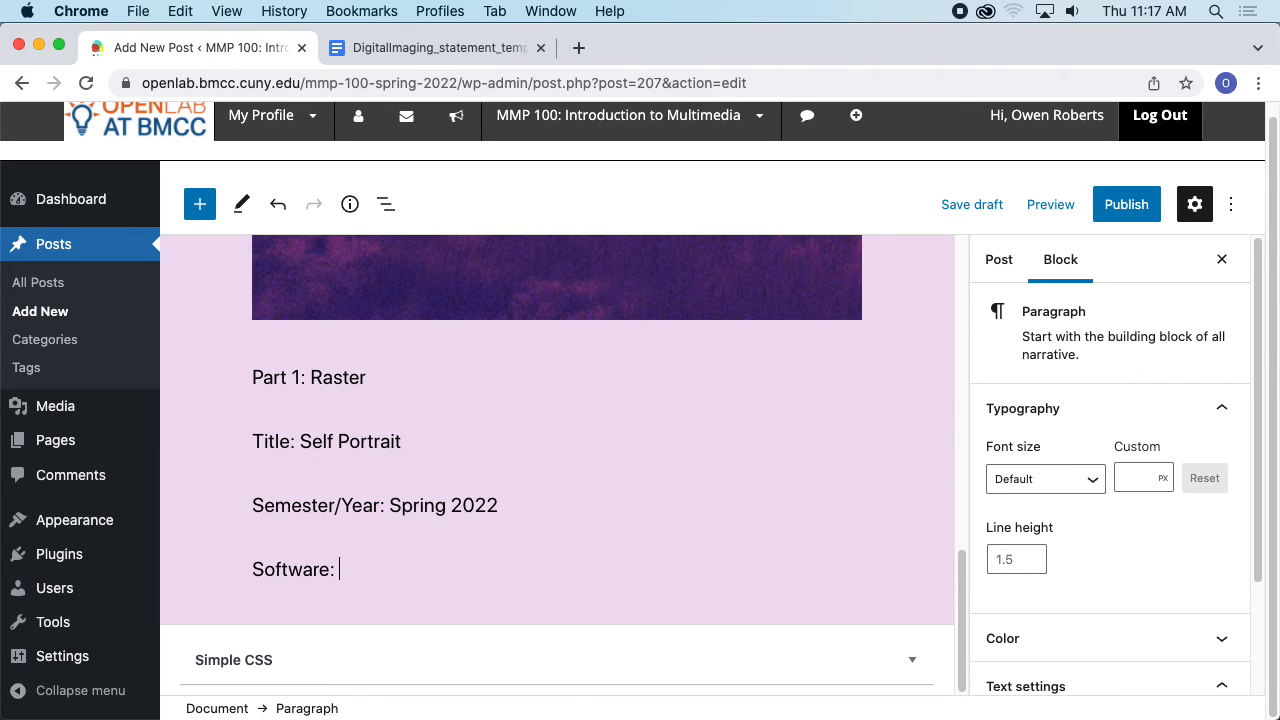
type("hotoshop")
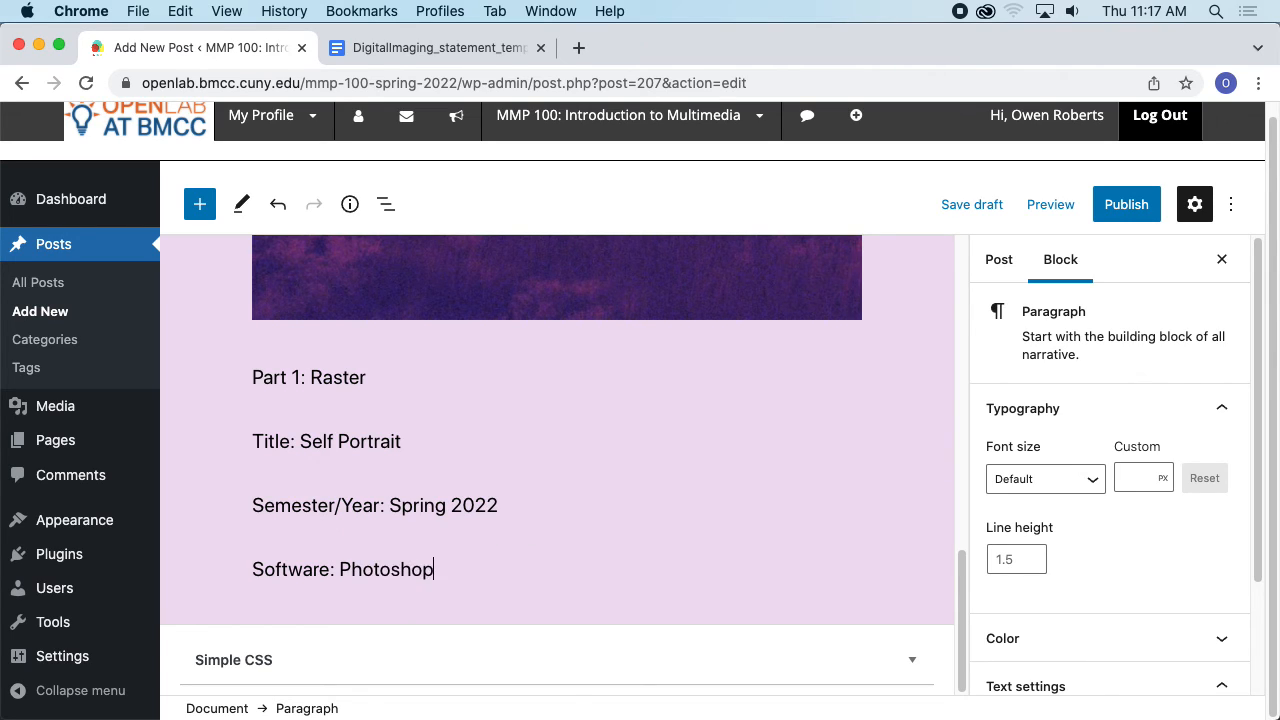
key("Return")
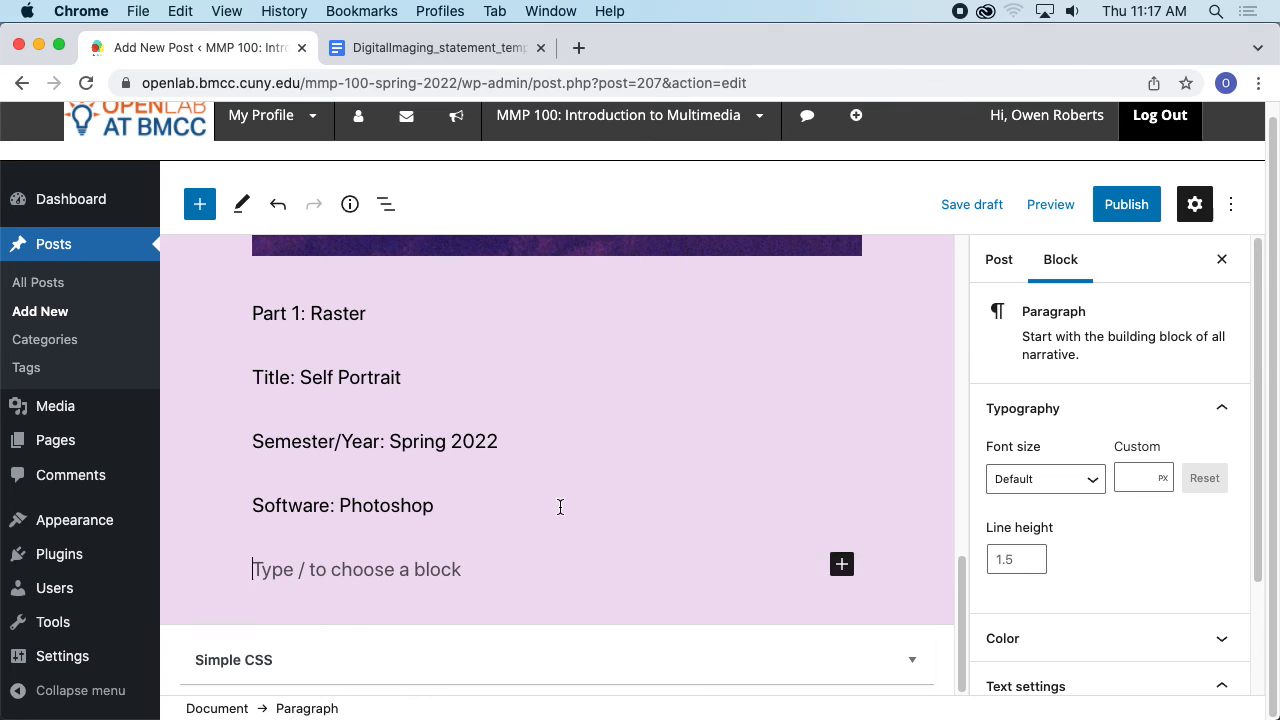
- Review the template's description prompt and the composite image in the post
key("ctrl+Tab")
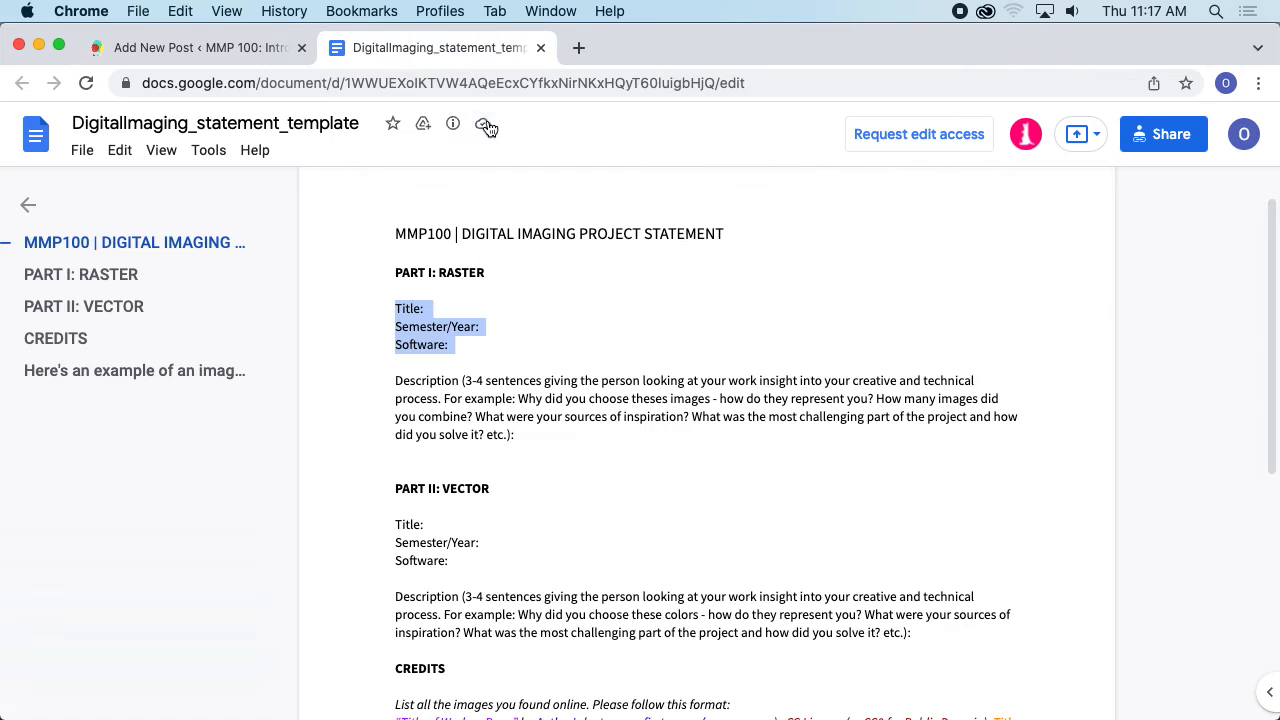
scroll(612, 343, "down", 1)
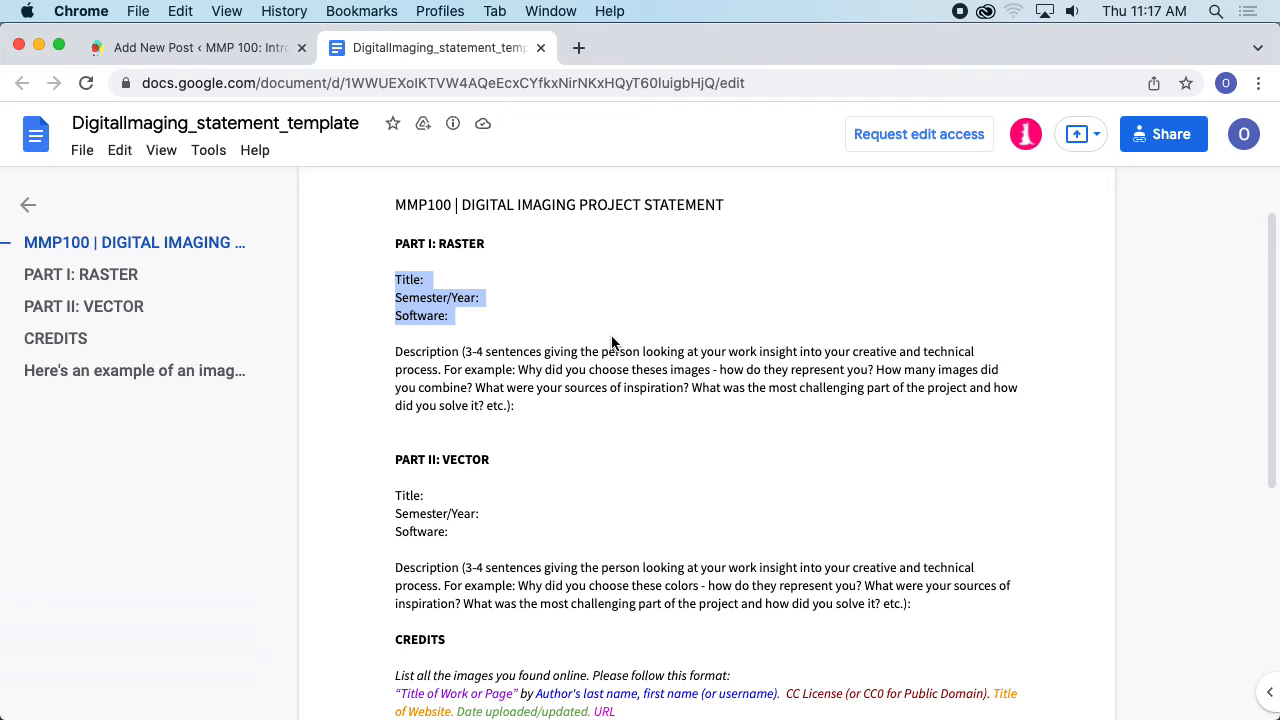
scroll(610, 360, "down", 1)
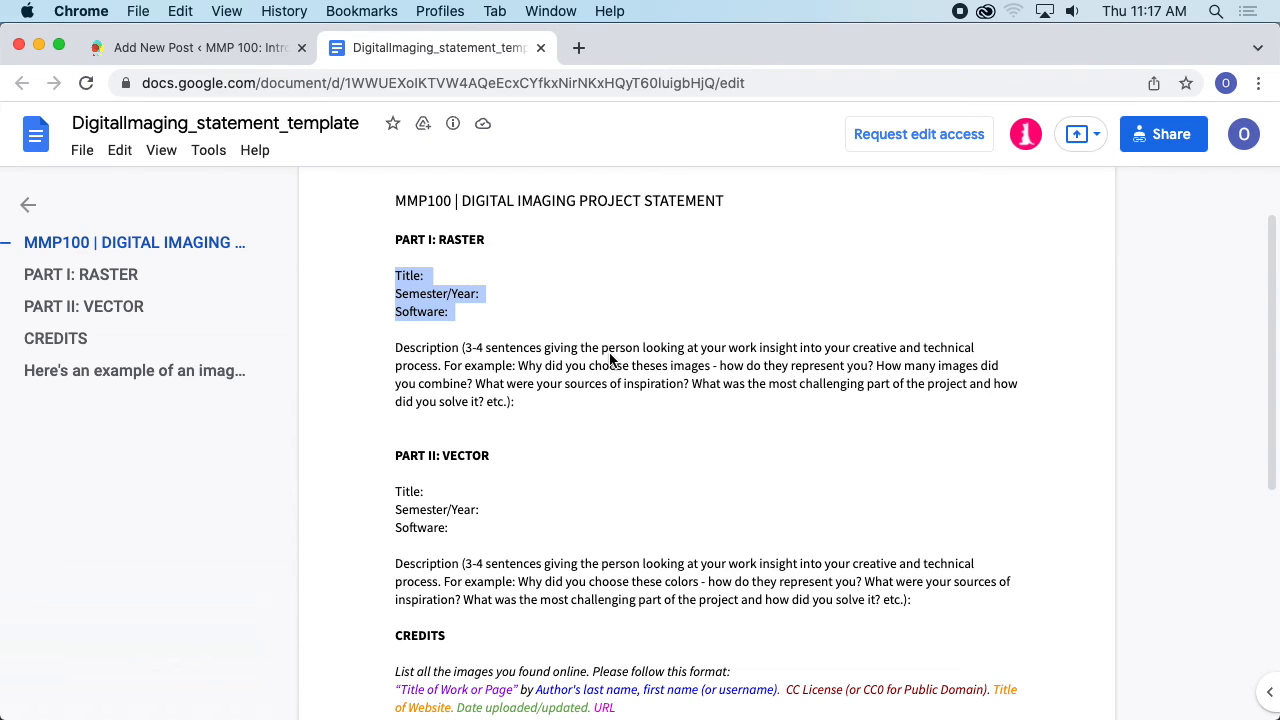
left_click(200, 47)
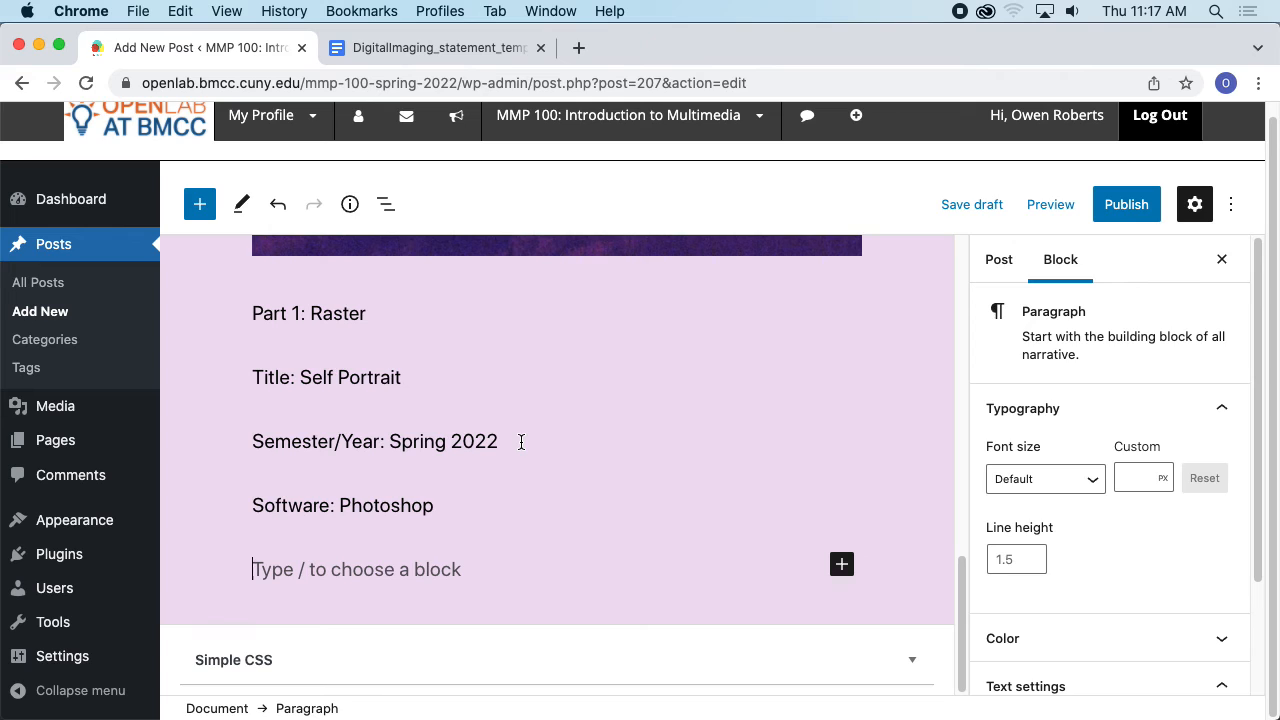
scroll(518, 446, "up", 5)
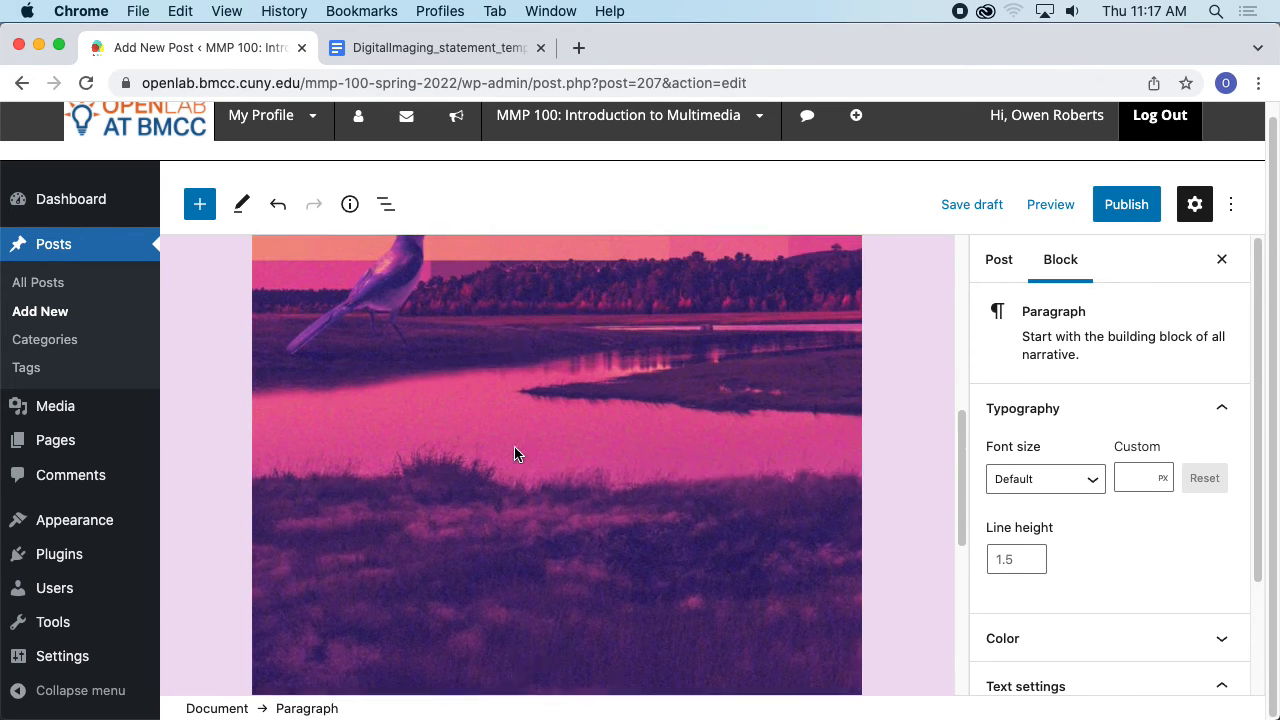
scroll(515, 454, "up", 1)
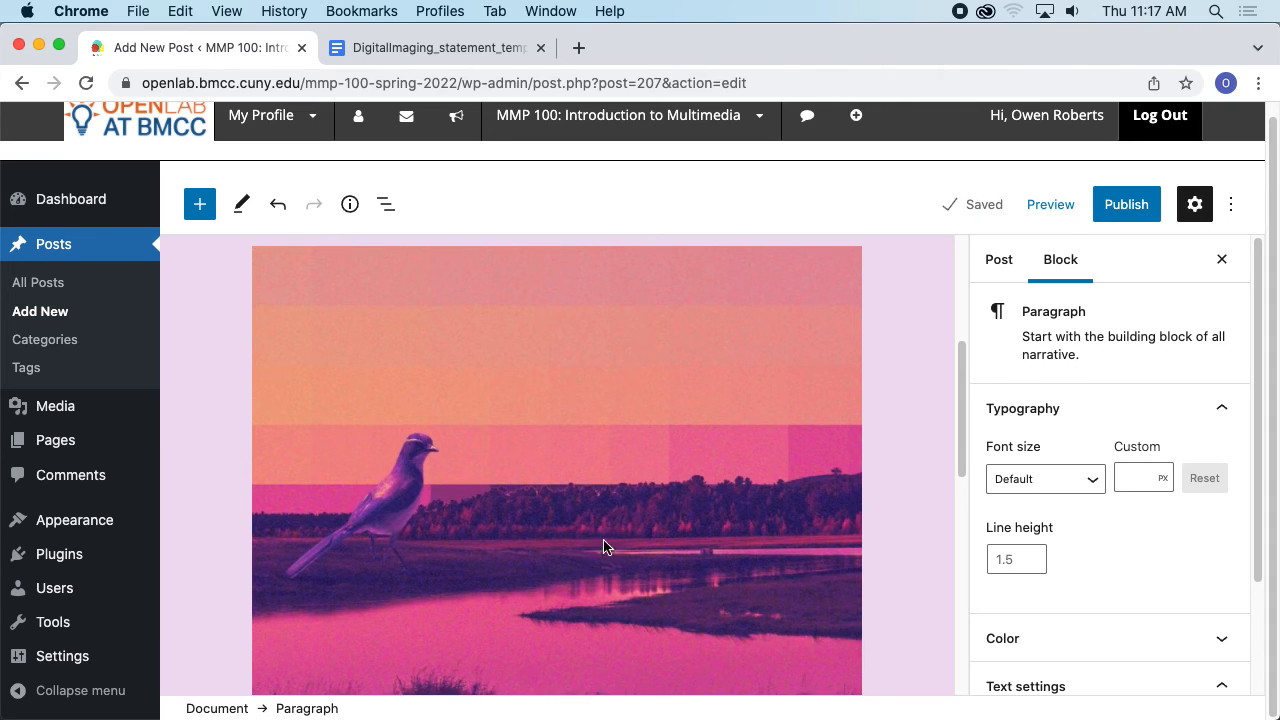
scroll(606, 543, "down", 10)
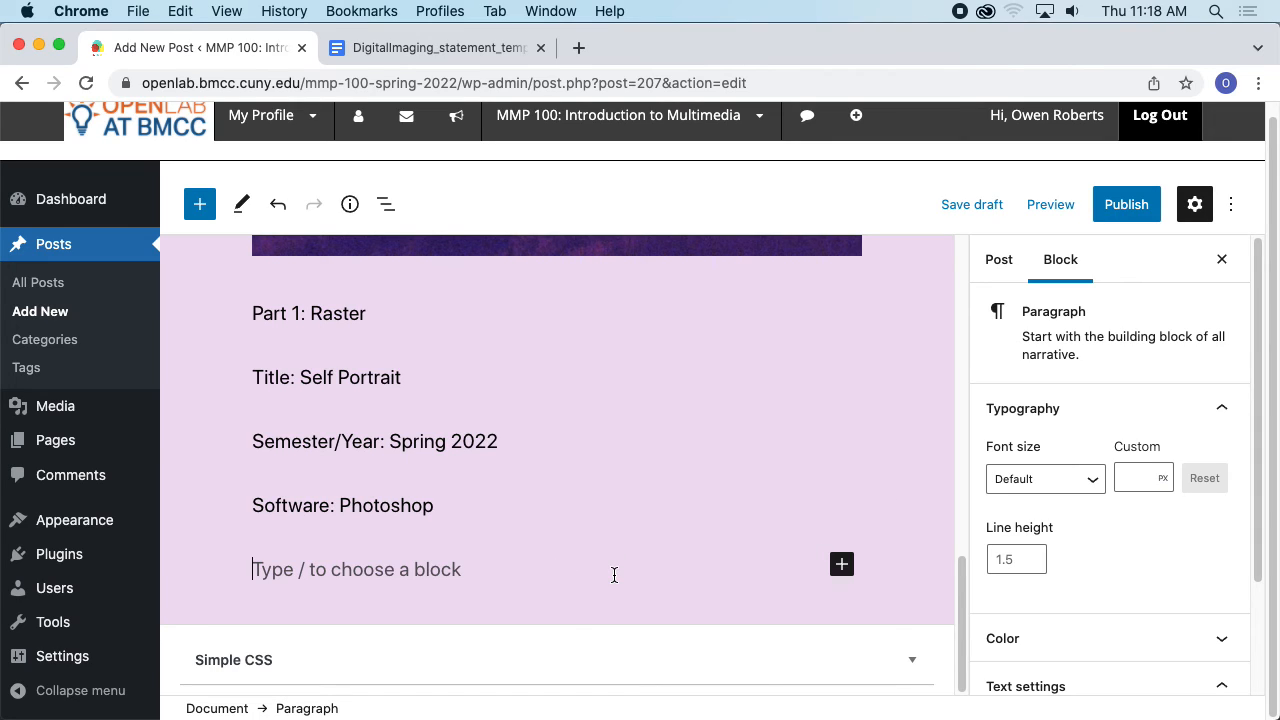
- Write the description sentence: I used Photoshop to composite a photo of a bird and a beach scene
type("I used Photosho")
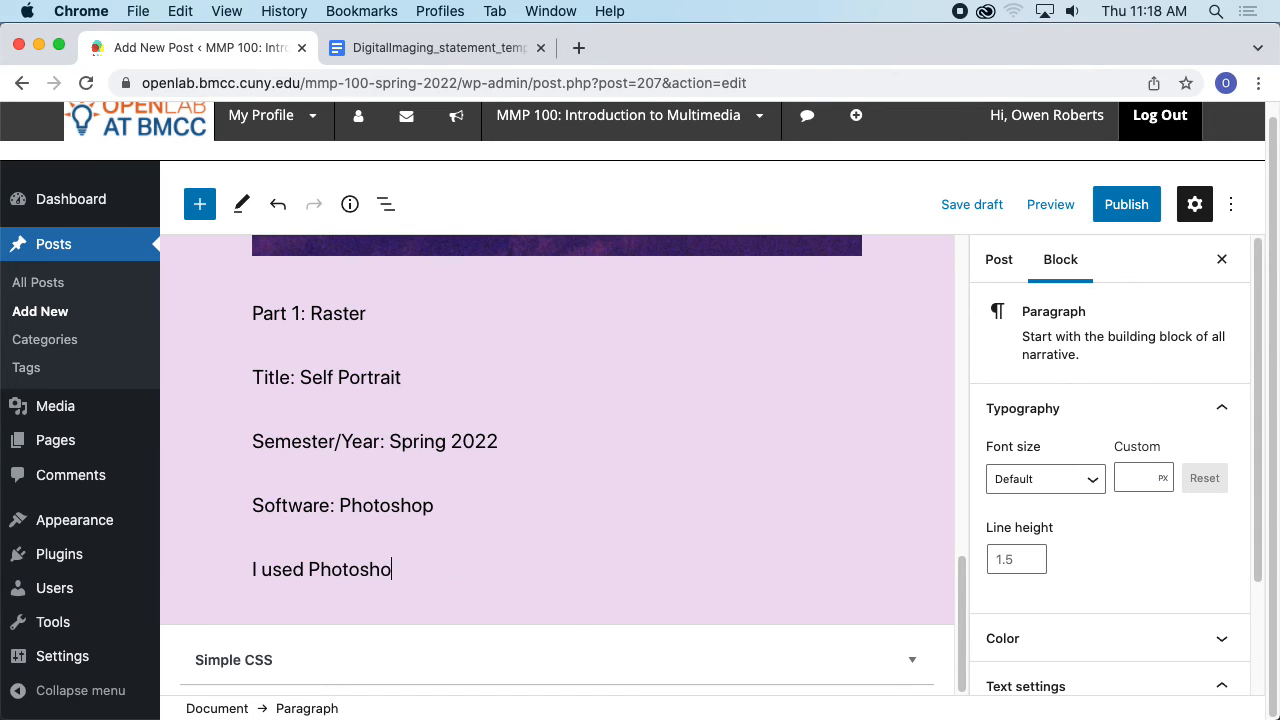
type("p to b")
key("BackSpace")
type("composite ")
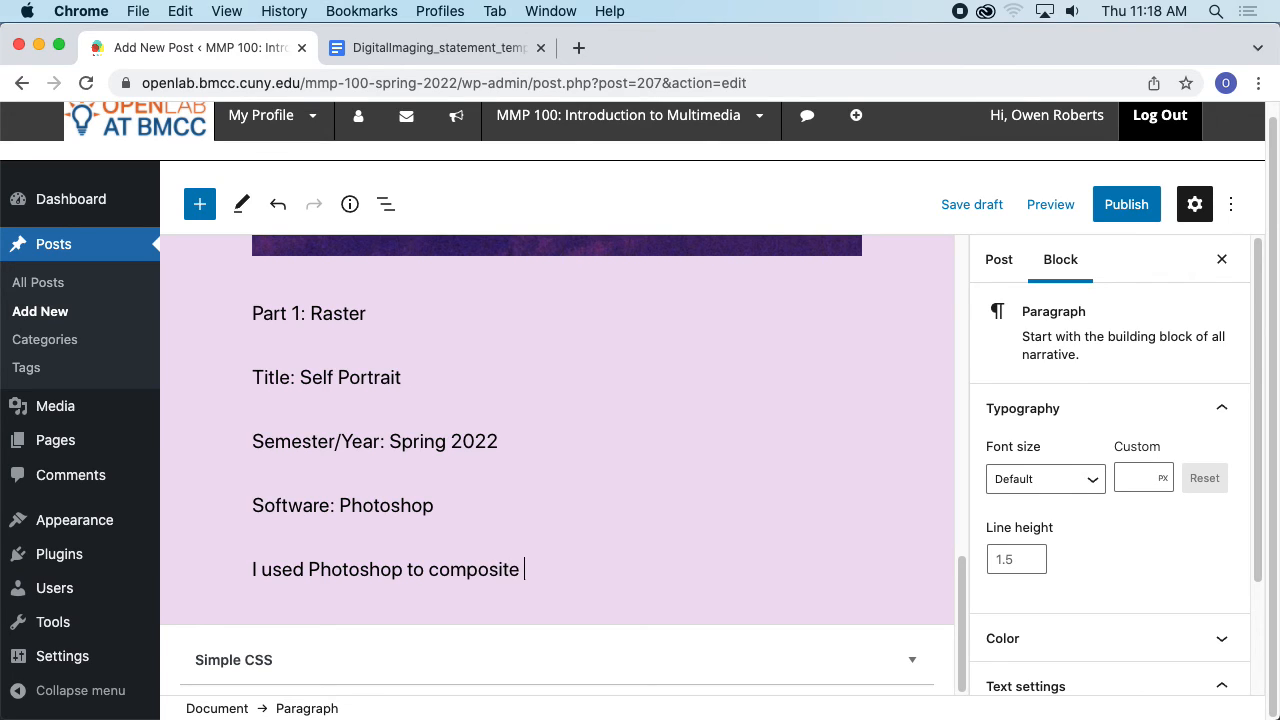
type("a photo of a bird and a")
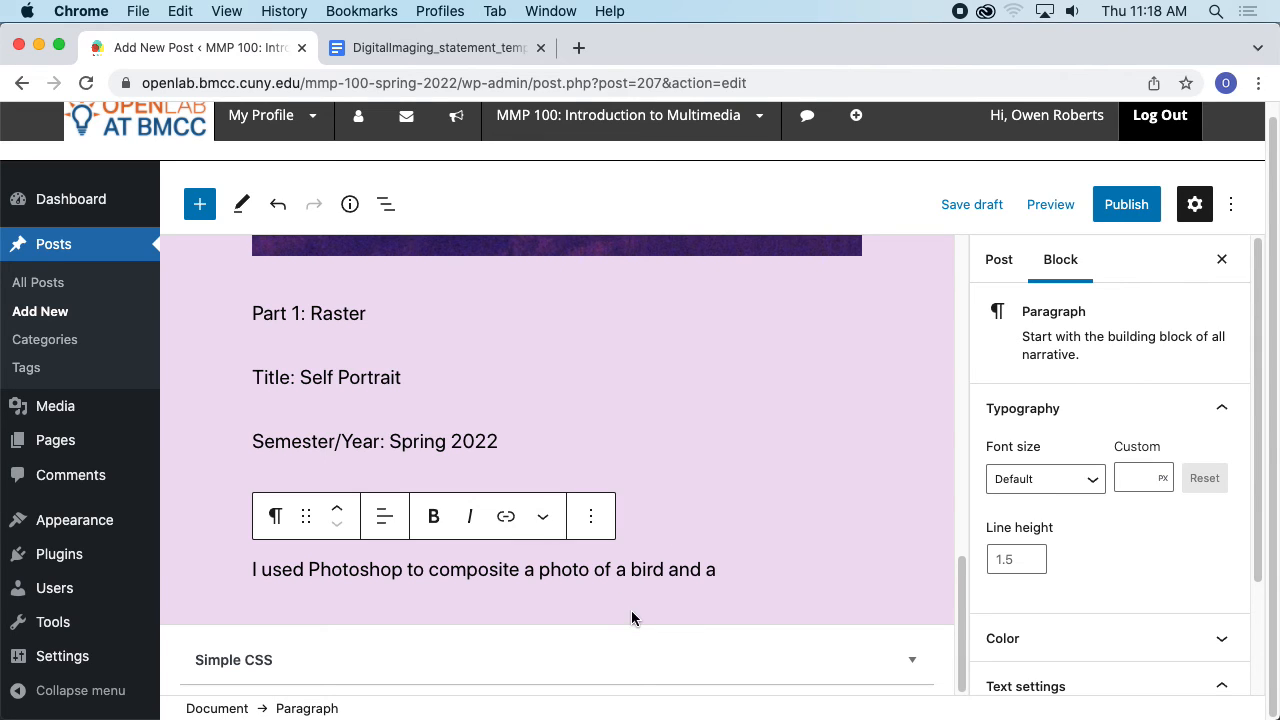
scroll(620, 520, "up", 10)
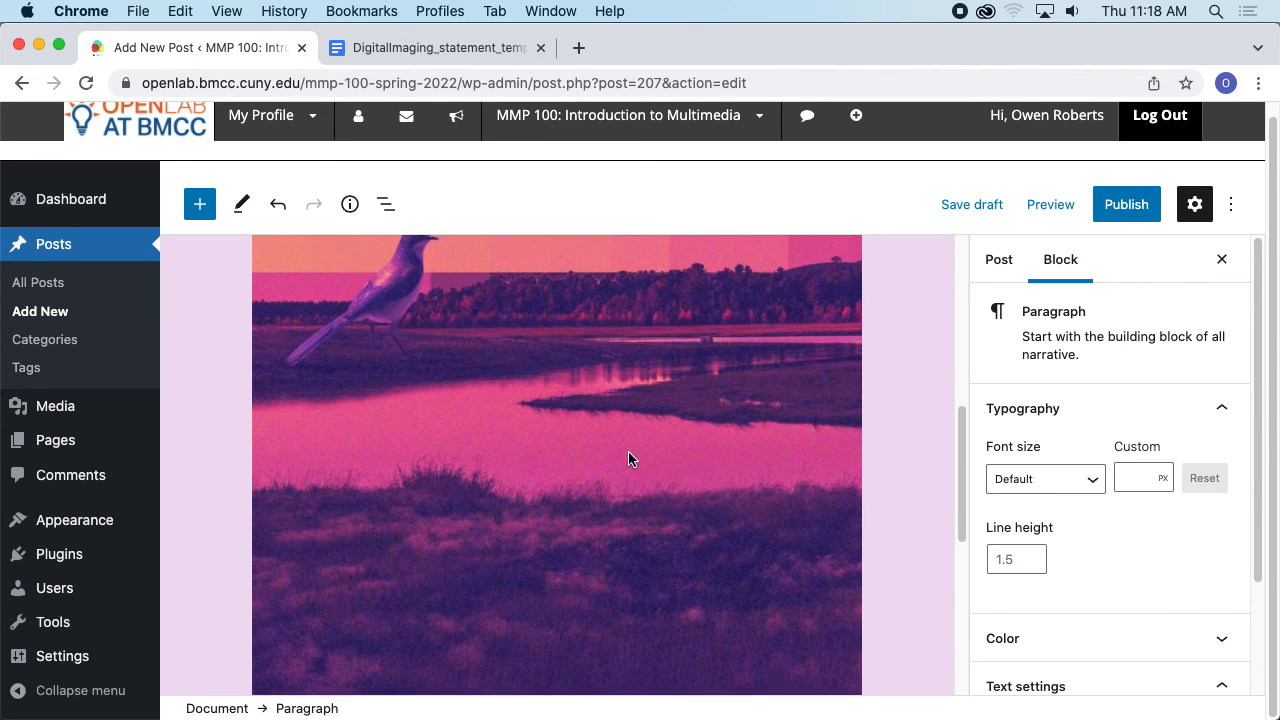
scroll(550, 420, "down", 5)
type("b")
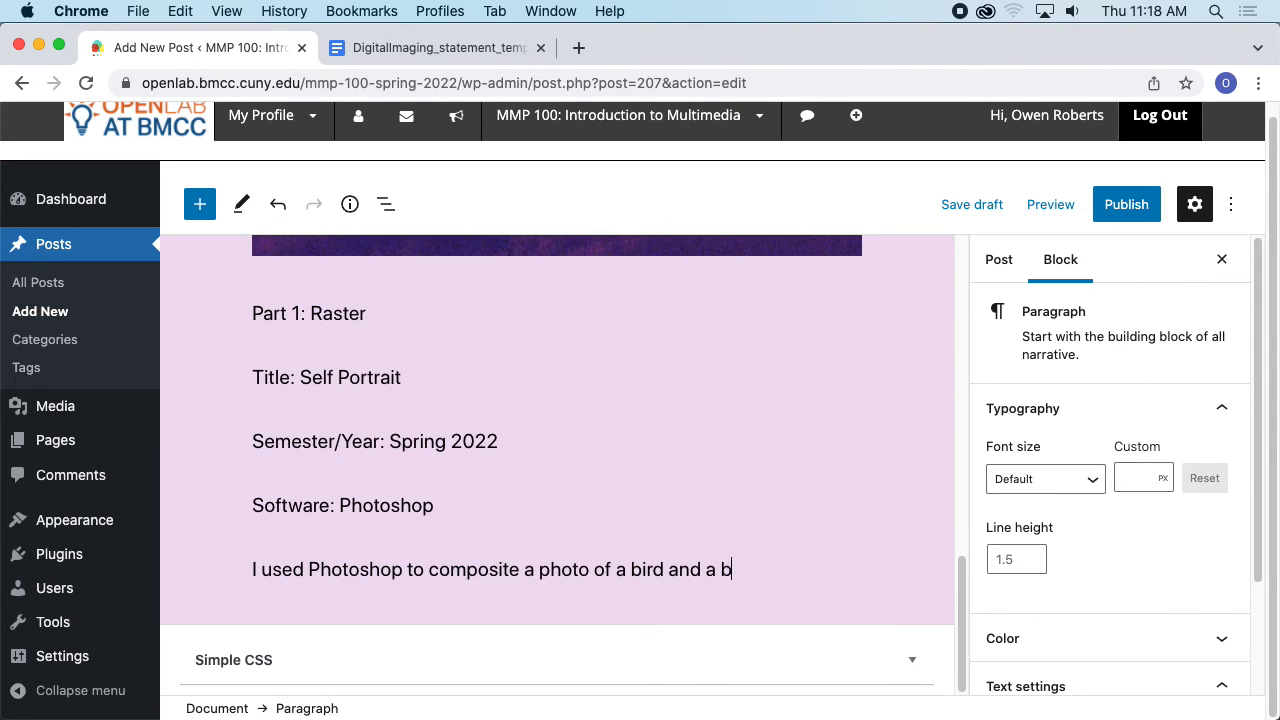
type("each scene.")
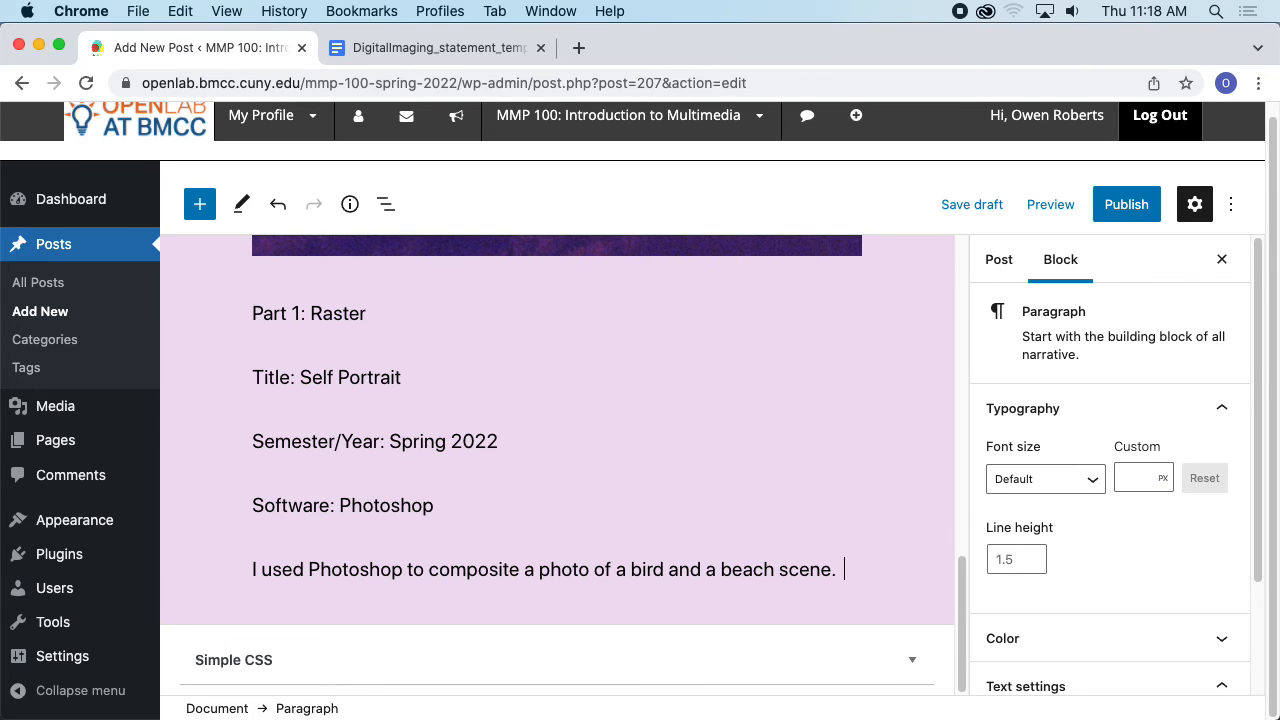
type("  I also used filetere")
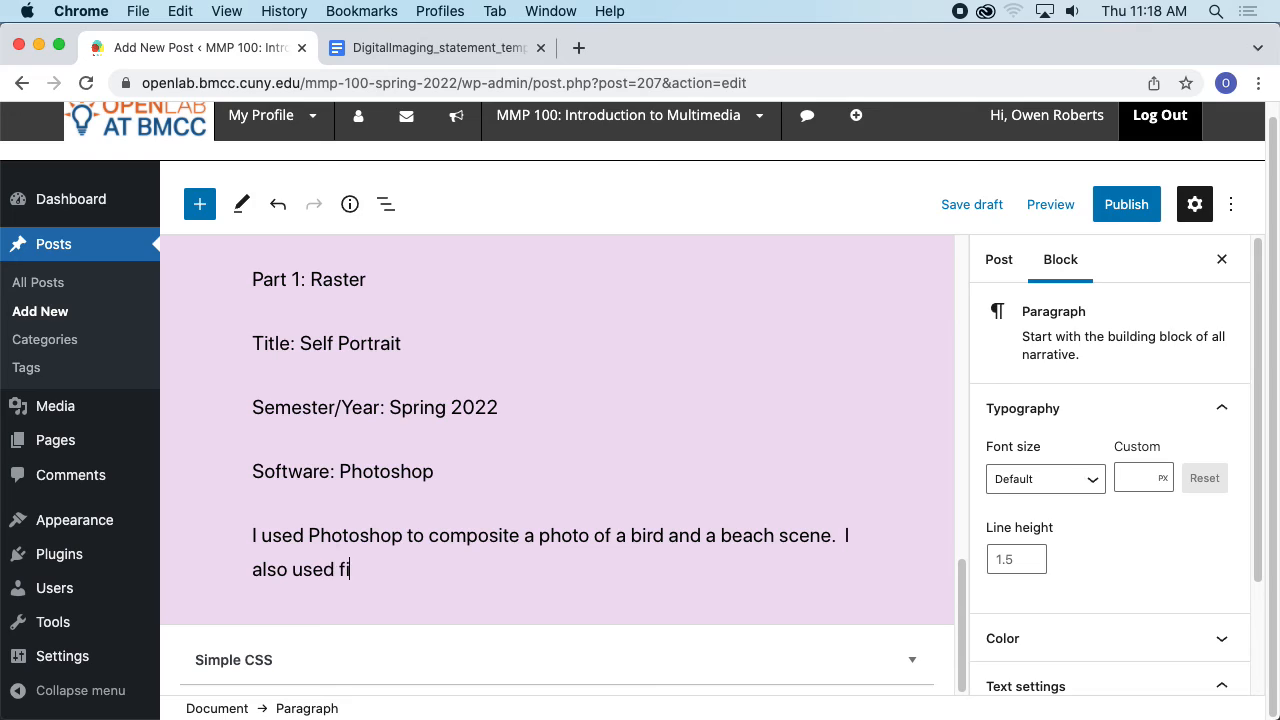
- Continue the description with: I also used filters and blending layers to create the color scheme
key("BackSpace")
key("BackSpace")
key("BackSpace")
type("ters and beldn")
key("BackSpace")
key("BackSpace")
key("BackSpace")
key("BackSpace")
type("lending layers to create ")
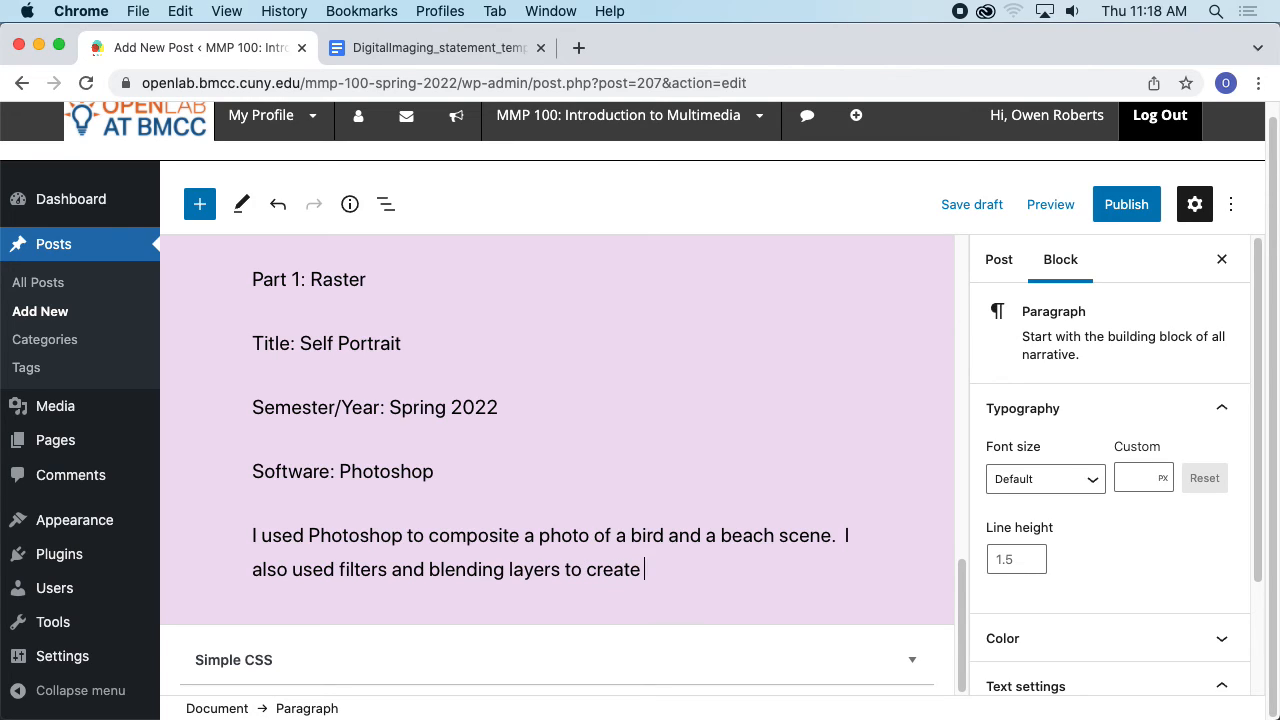
type("the ")
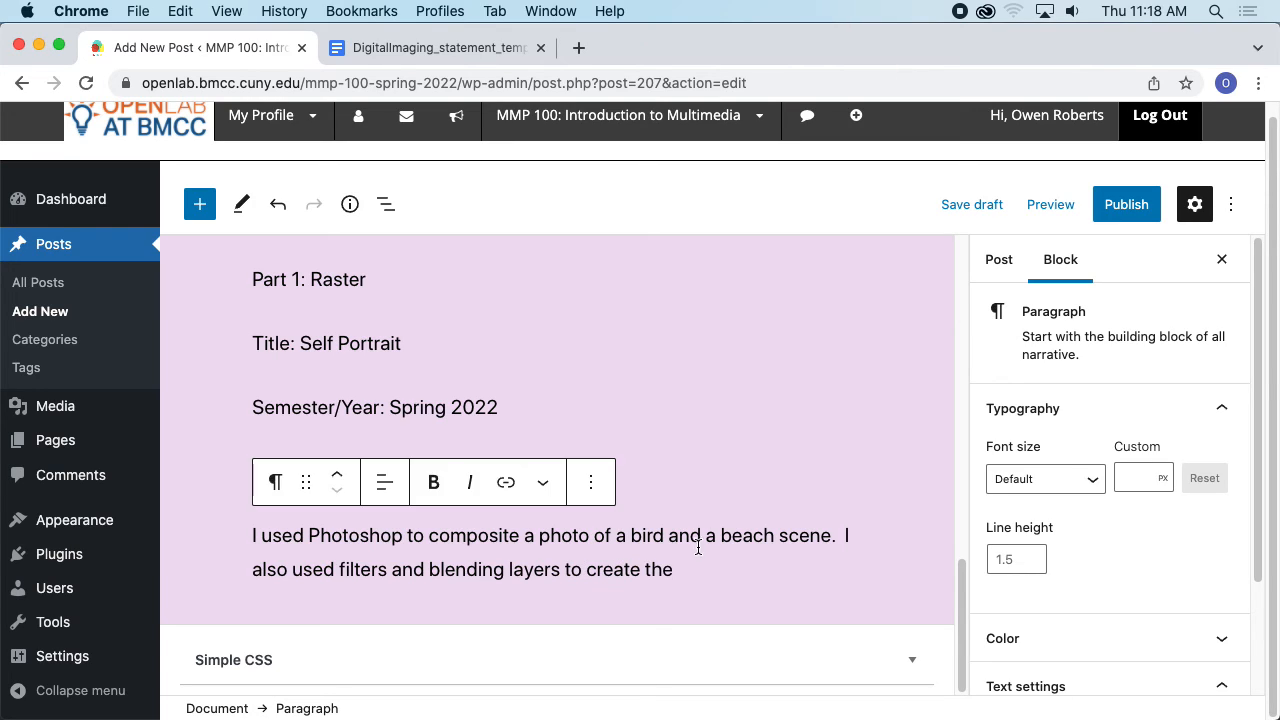
type("color scheme.")
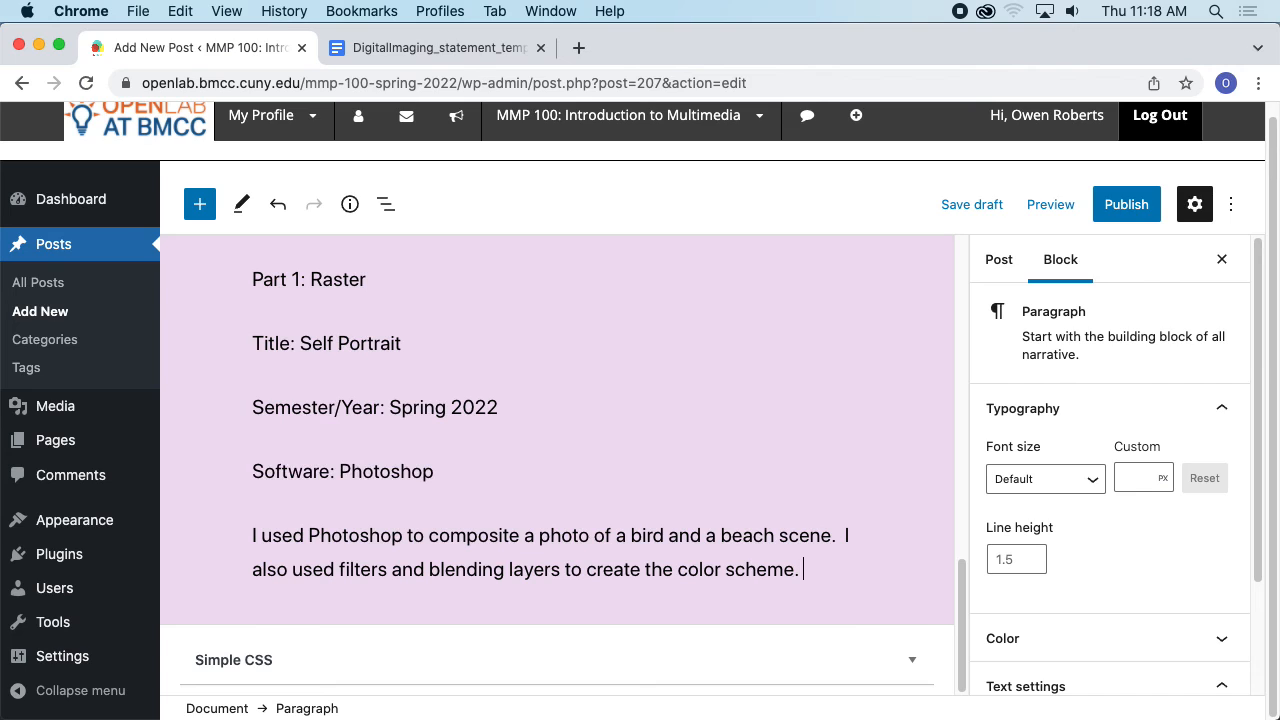
- Add the sentence: The oversized bird in the landscape represents the importance of freedom in my creative process. and start a new paragraph
scroll(852, 432, "up", 10)
scroll(849, 432, "down", 10)
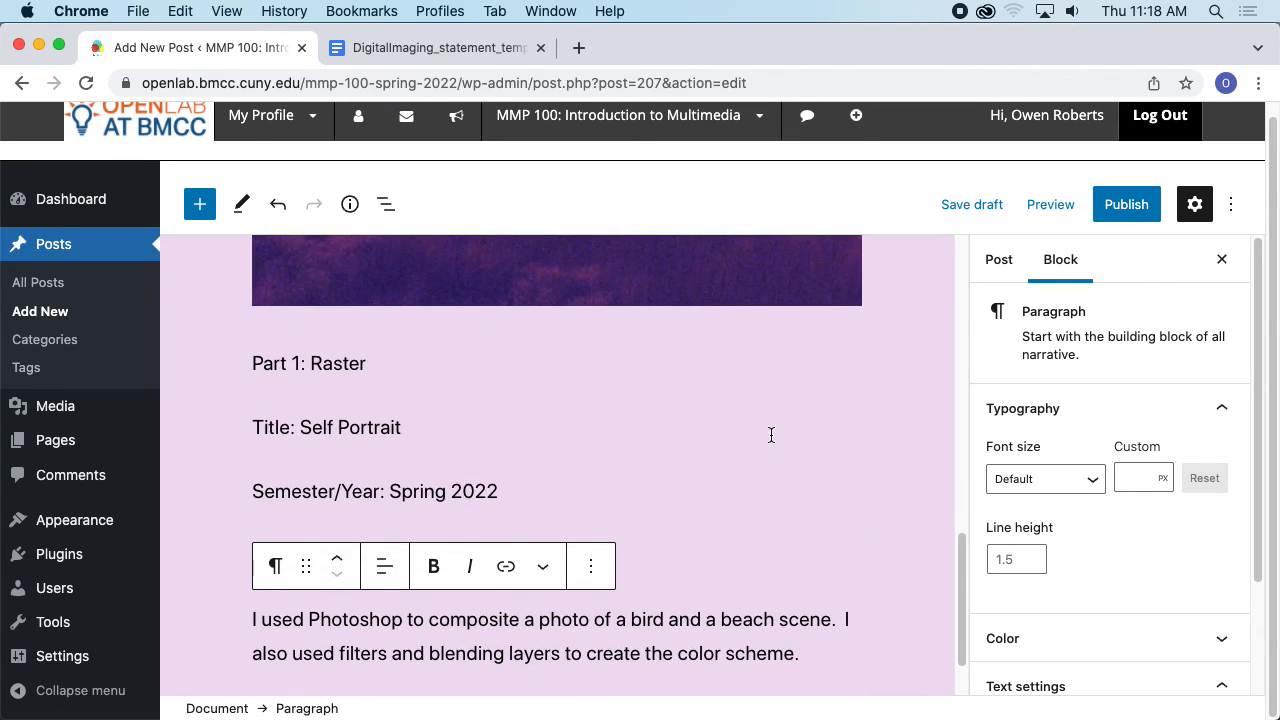
type("The overs")
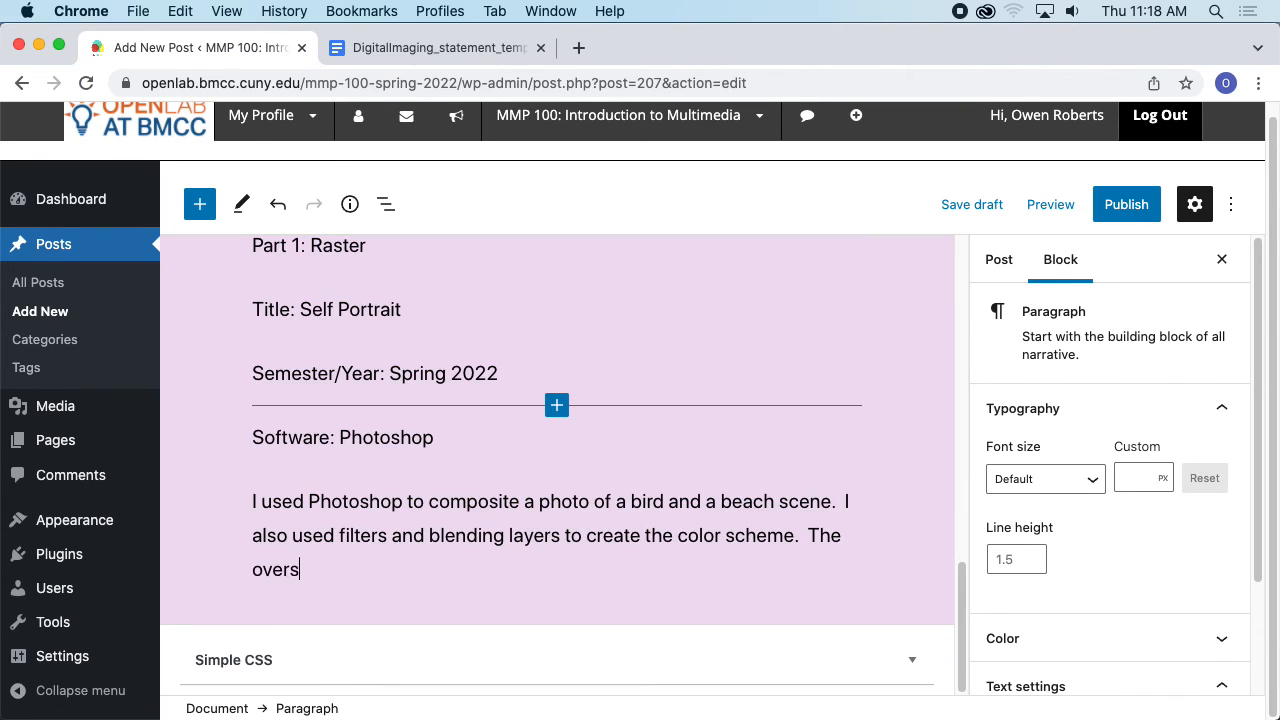
type("ized bird in")
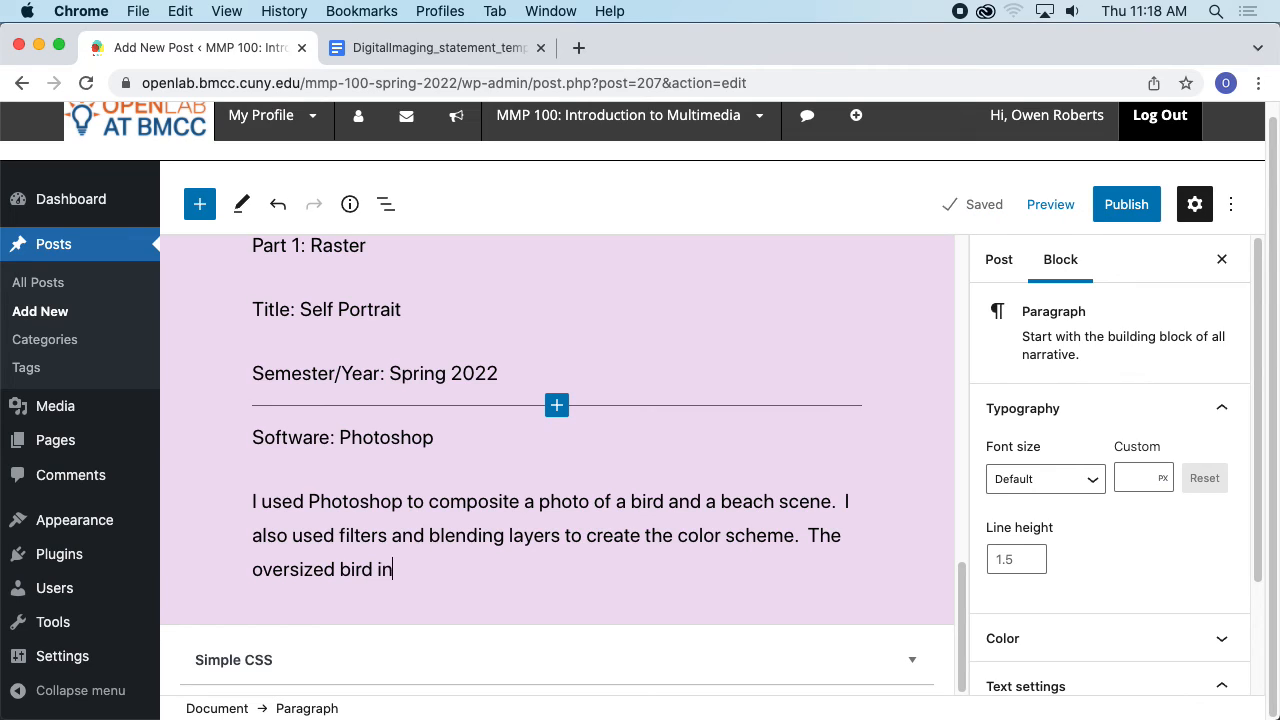
type(" the land")
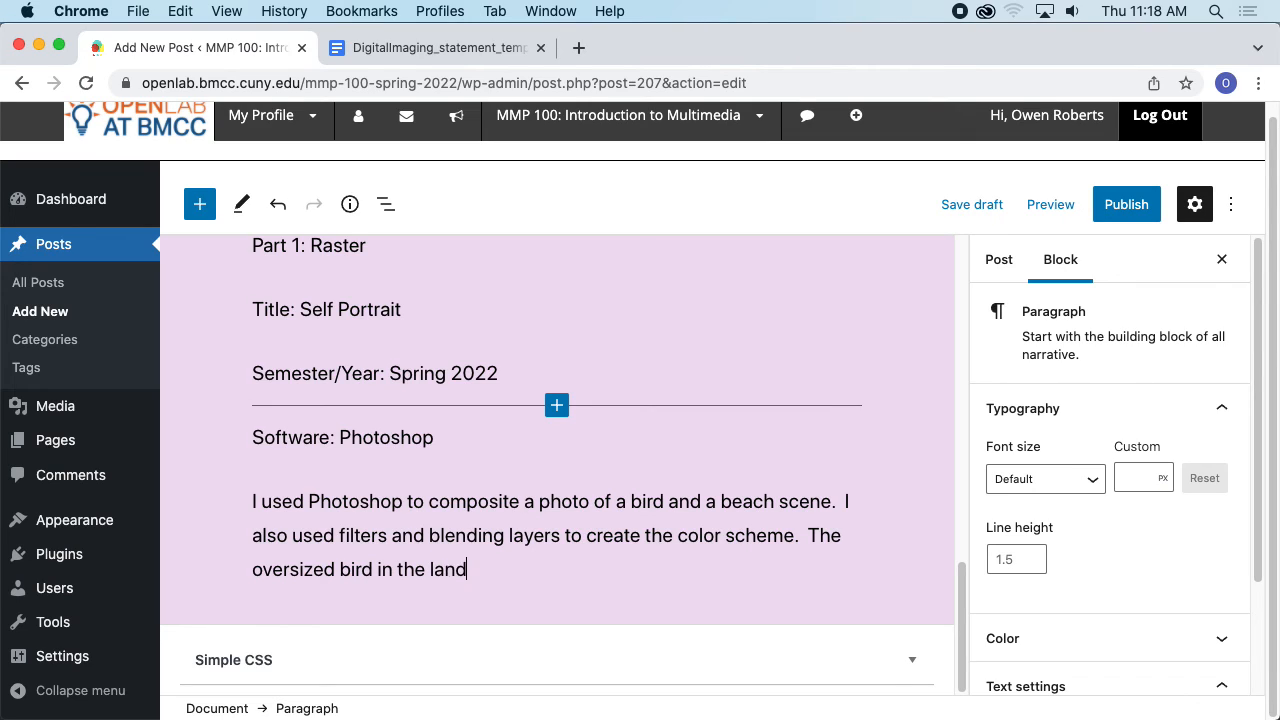
type("scape represent")
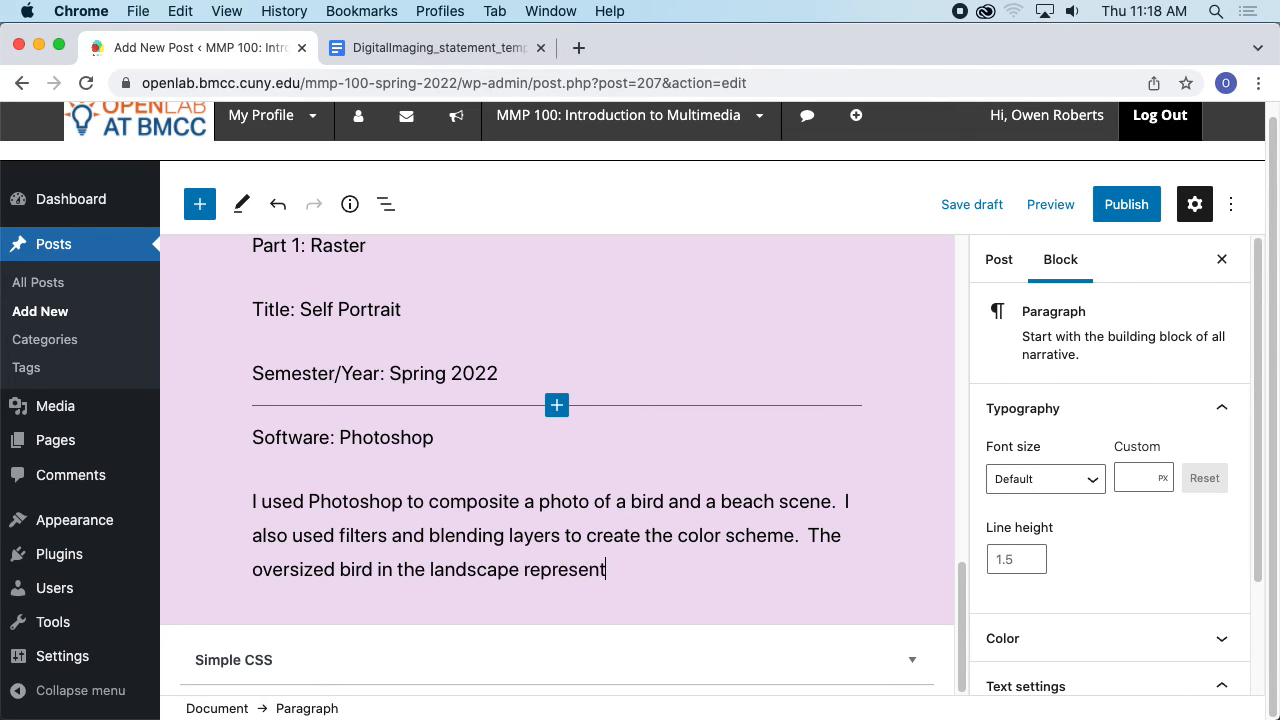
type("s the")
scroll(800, 415, "down", 5)
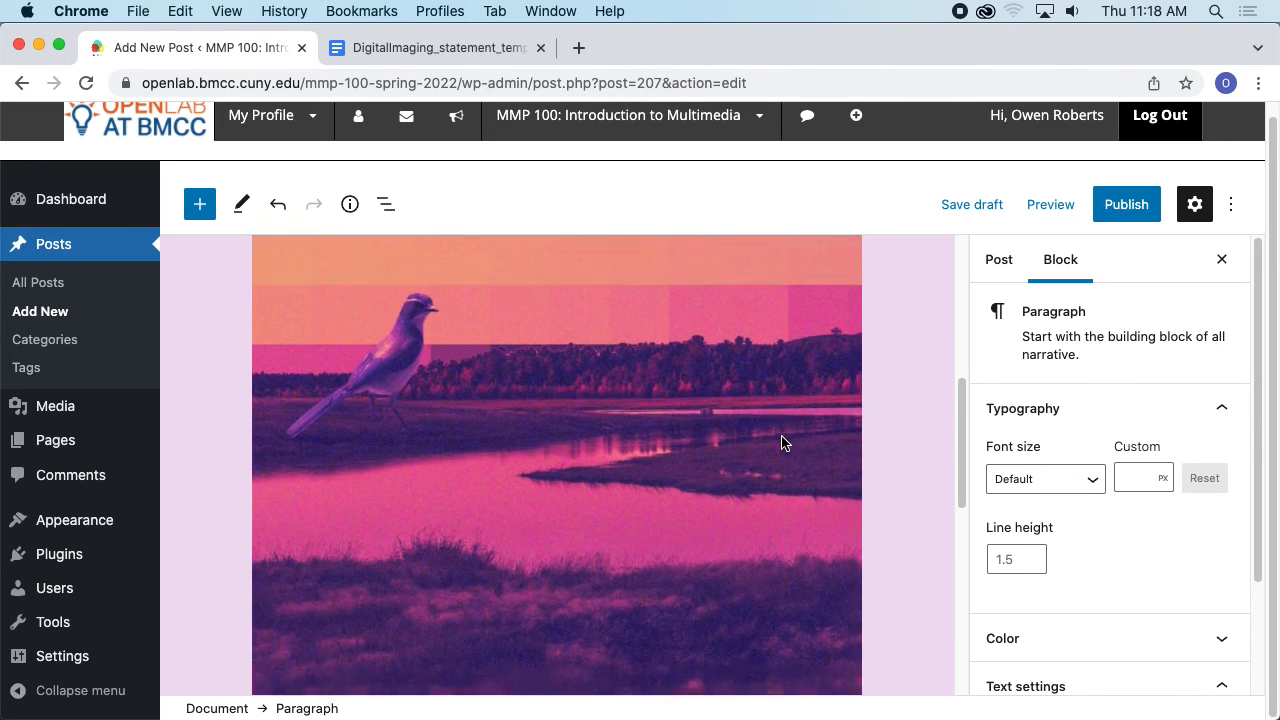
scroll(783, 442, "up", 5)
type("importan")
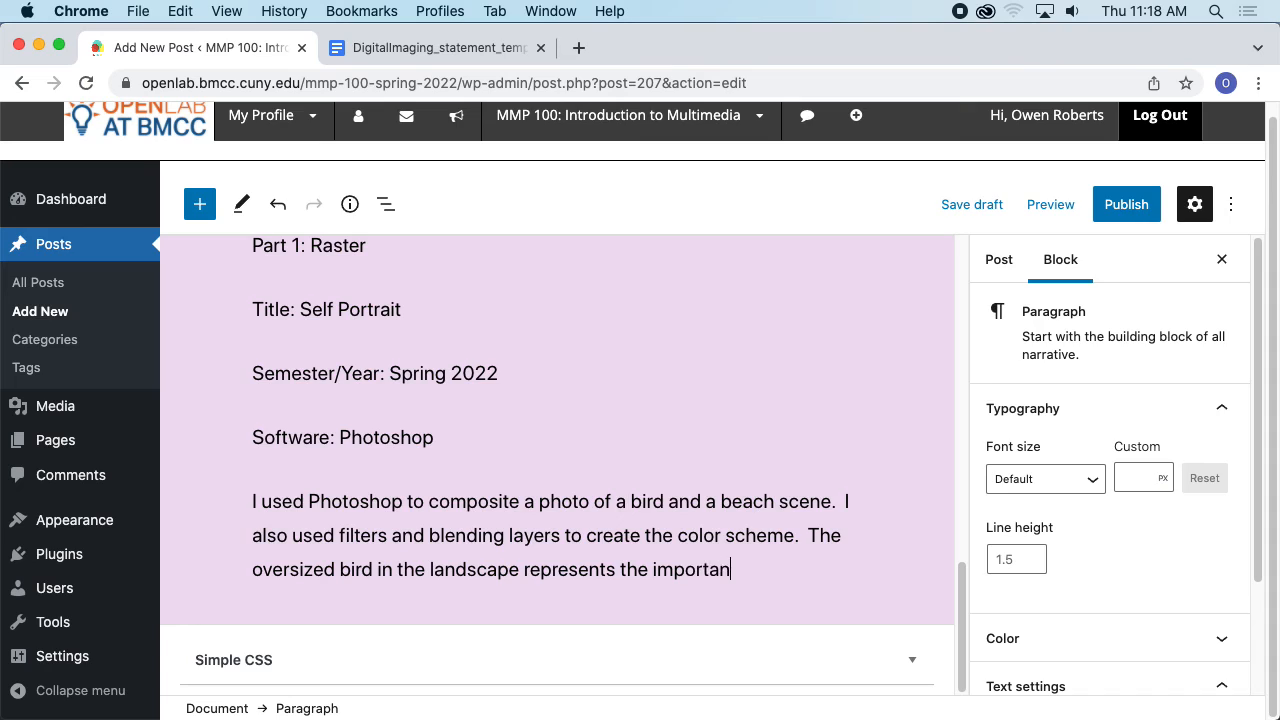
type("ce of freedom")
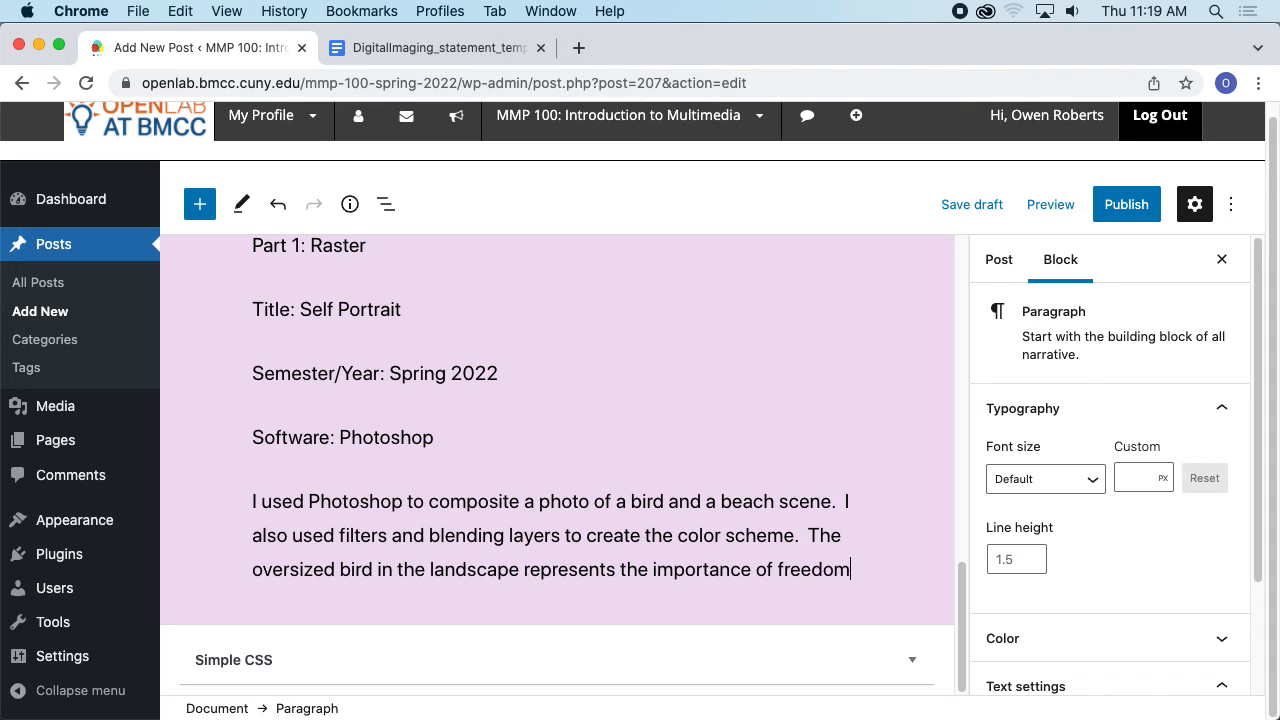
type(" in m")
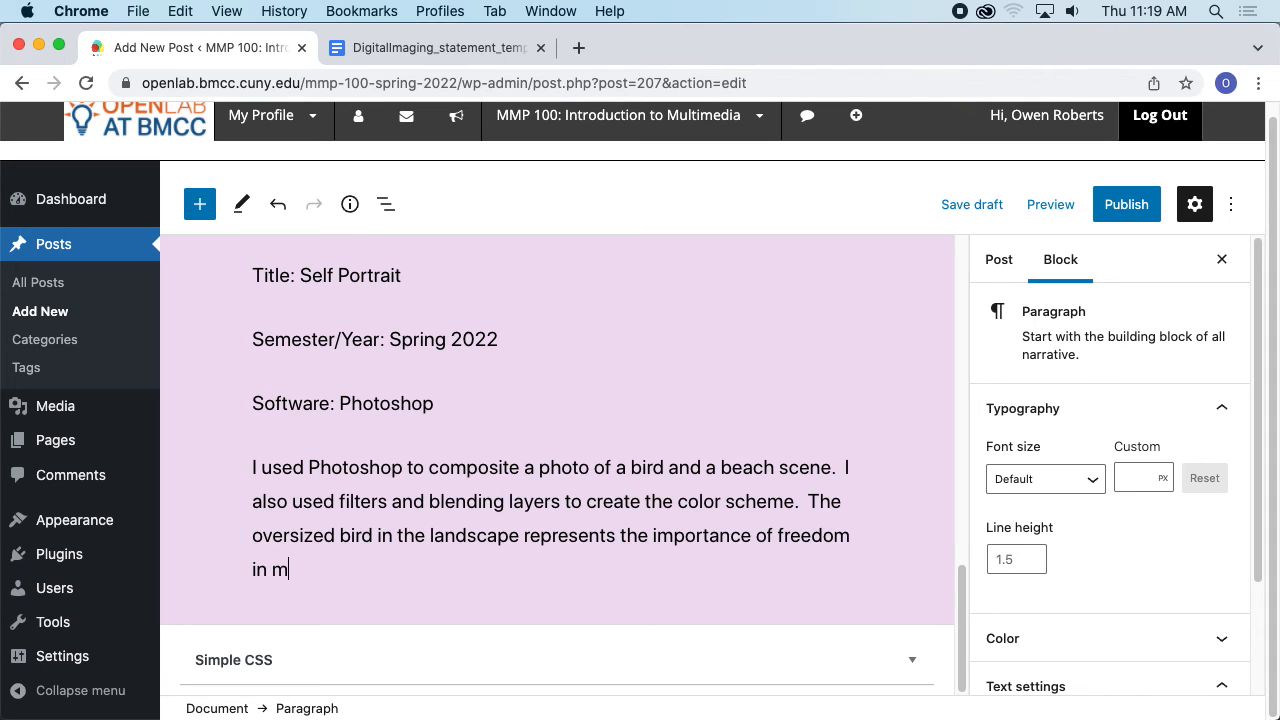
type("y creative process.")
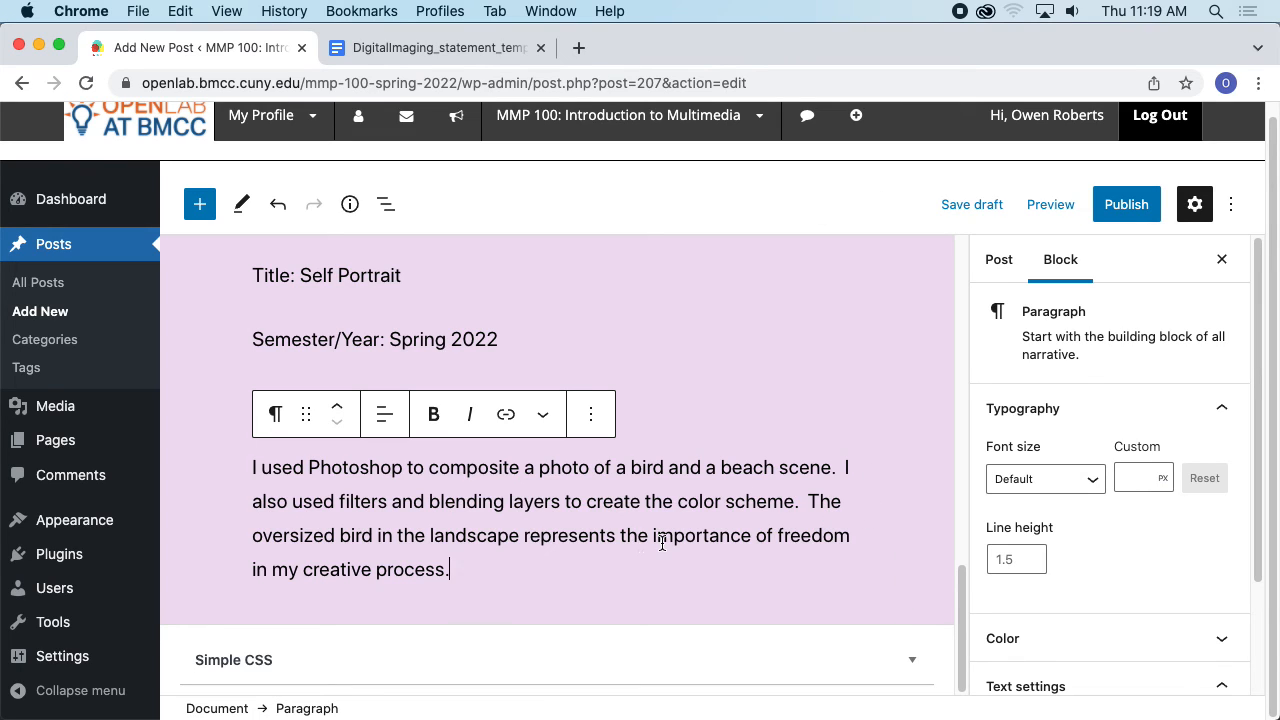
key("Return")
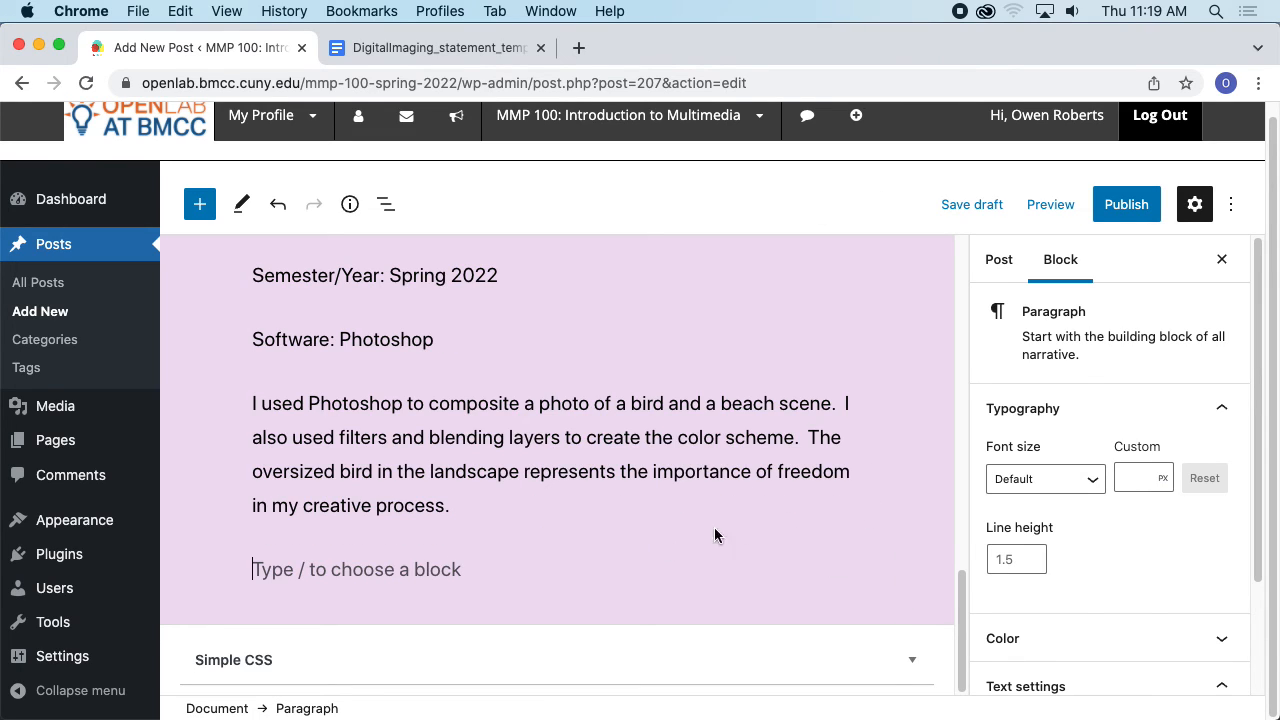
- Switch to Finder and view the photoshop_project_credits.txt file in the Self Portrait 1 folder
scroll(689, 374, "up", 5)
scroll(697, 394, "down", 5)
key("super+Tab")
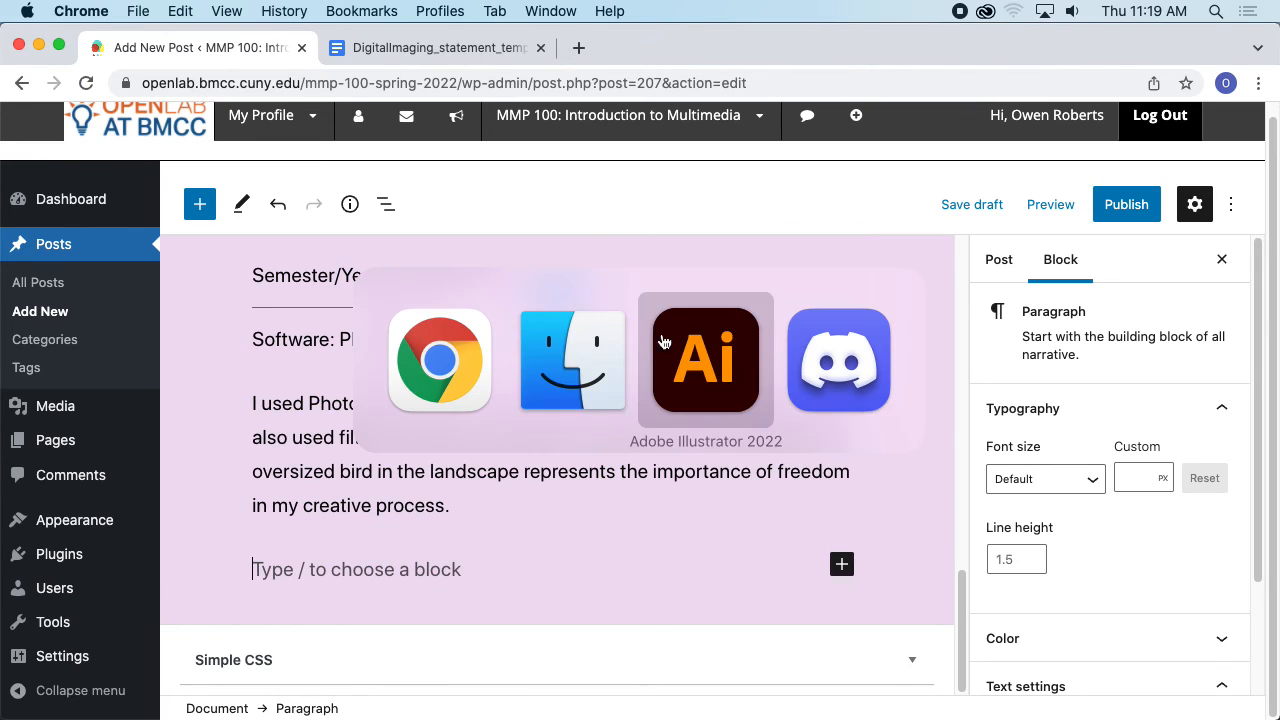
left_click(572, 360)
double_click(760, 137)
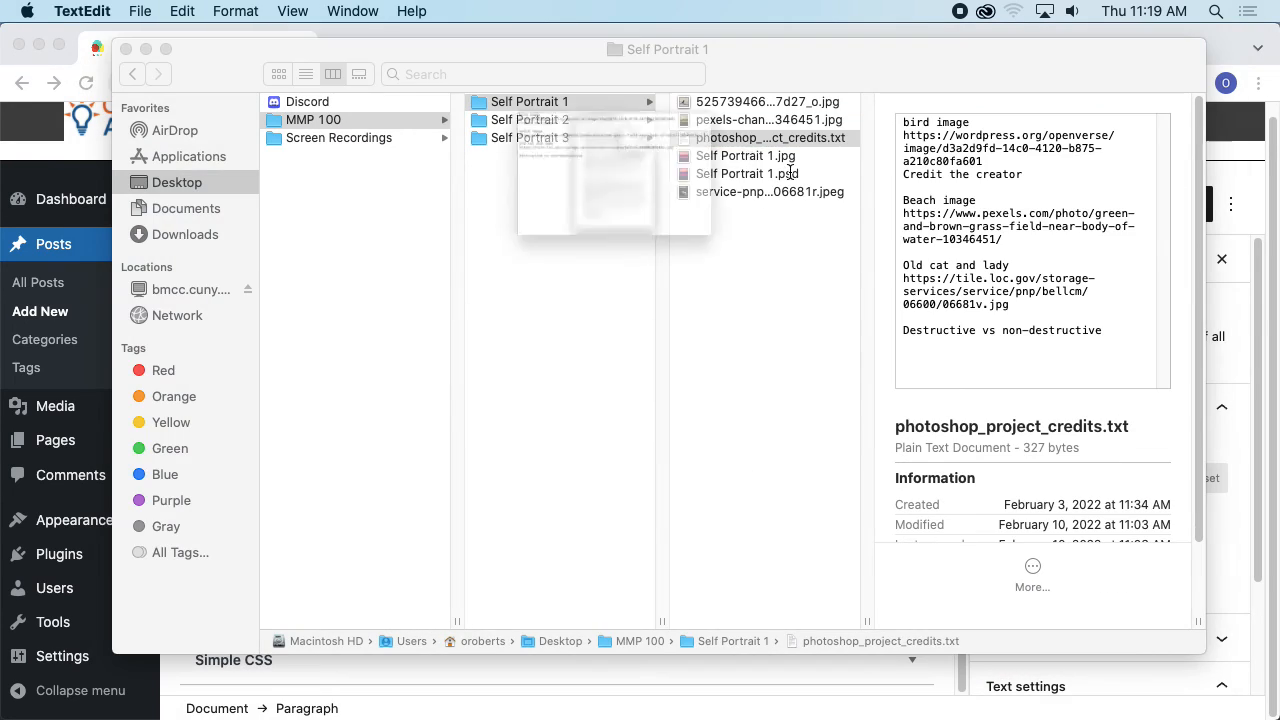
left_click_drag(328, 70, 376, 172)
left_click_drag(757, 70, 760, 141)
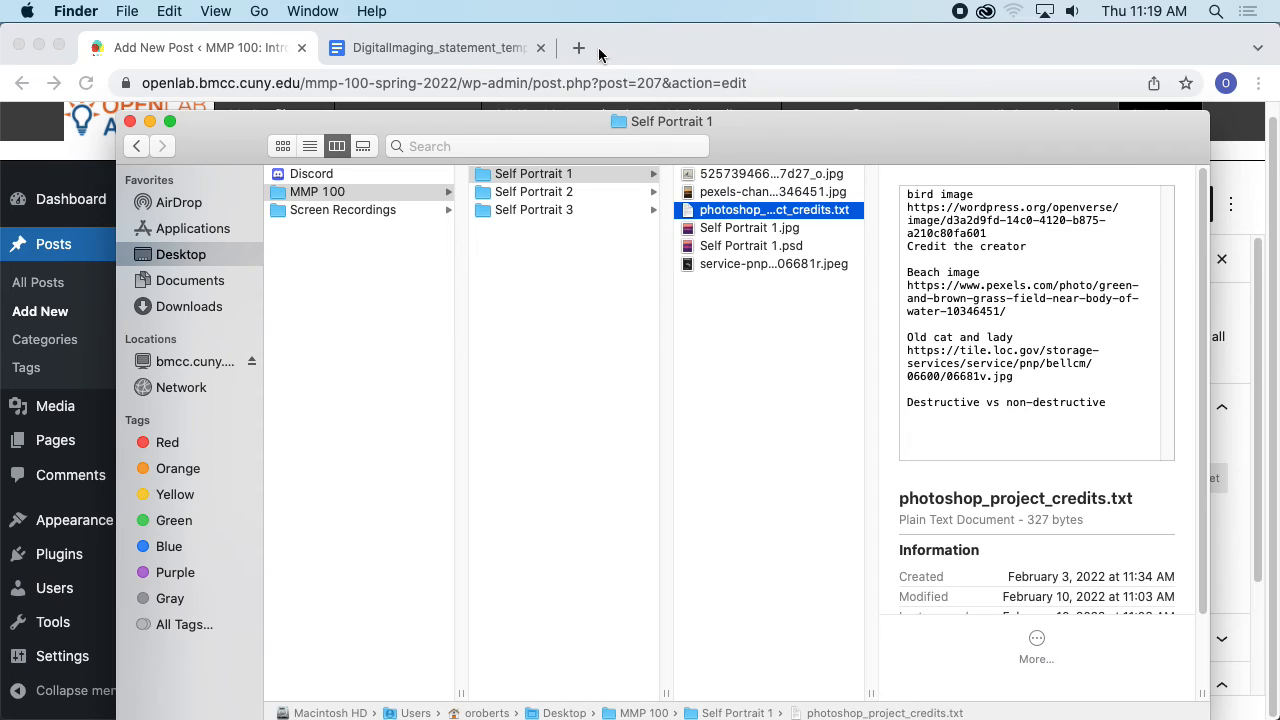
- Open Google Images in a new tab and search by uploading the bird image 525739466_09b44d7d27_o.jpg
left_click(594, 47)
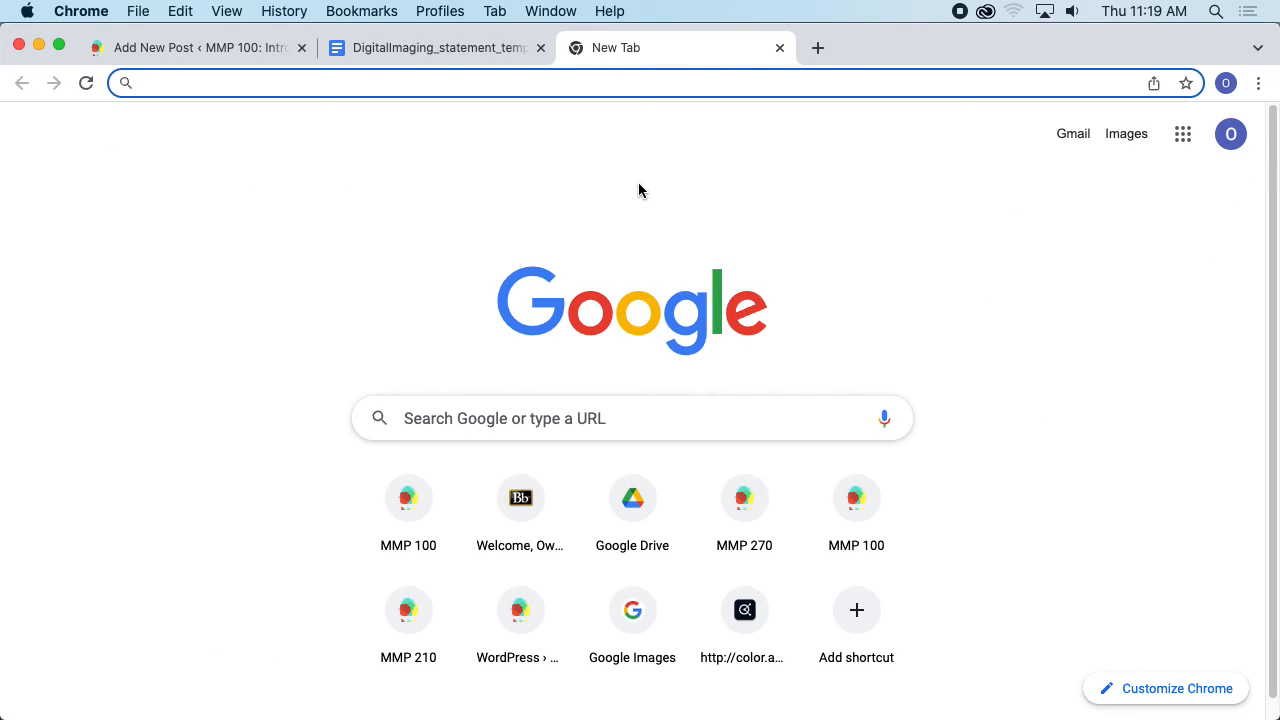
type("images")
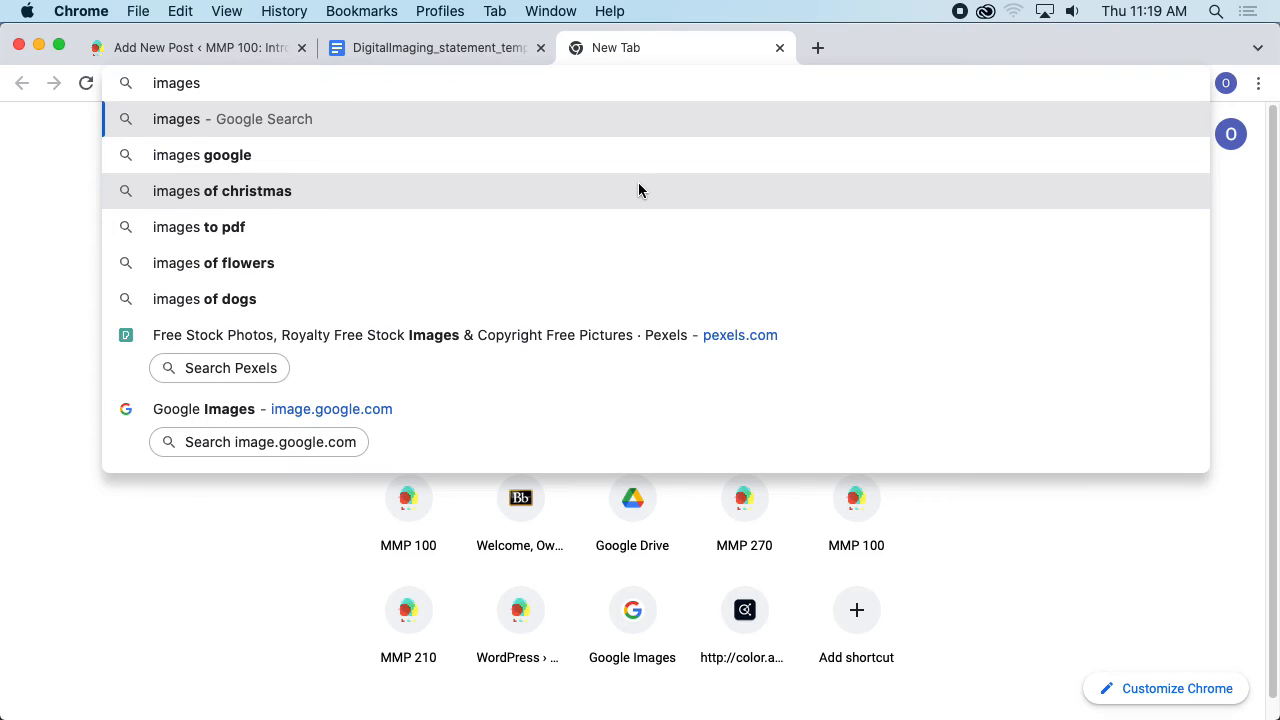
key("BackSpace")
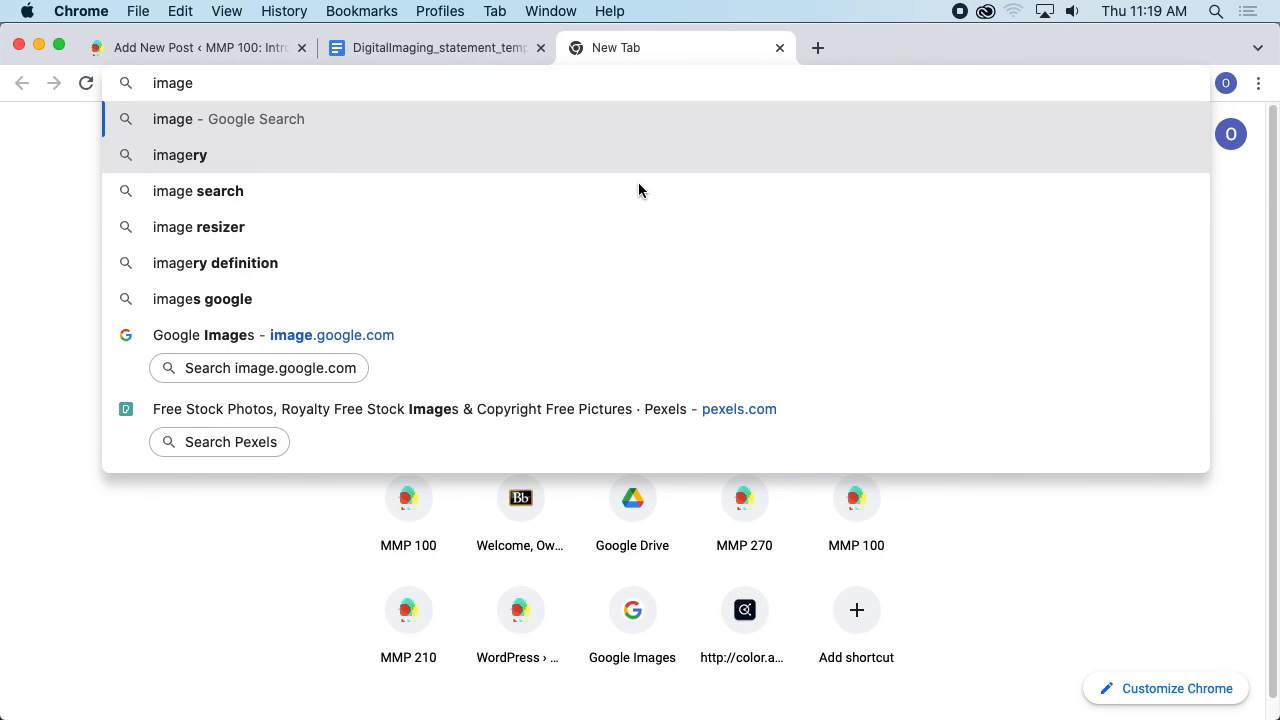
type("s.google.c")
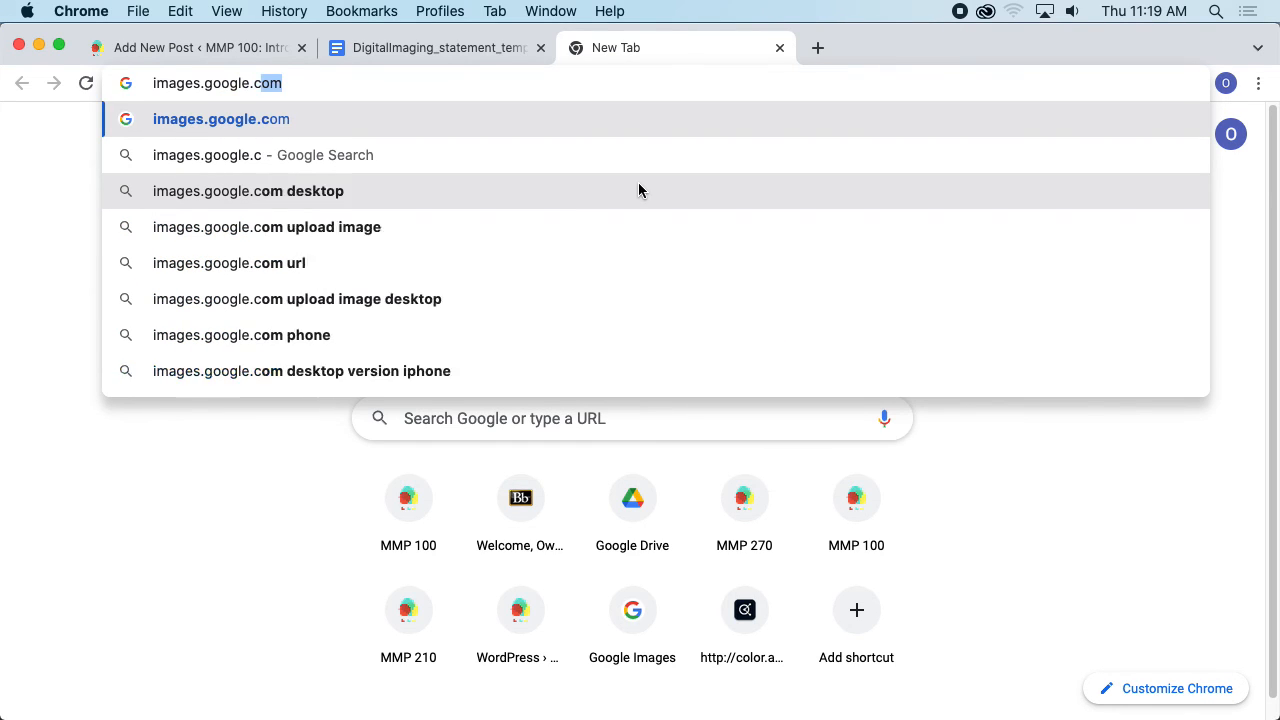
key("Return")
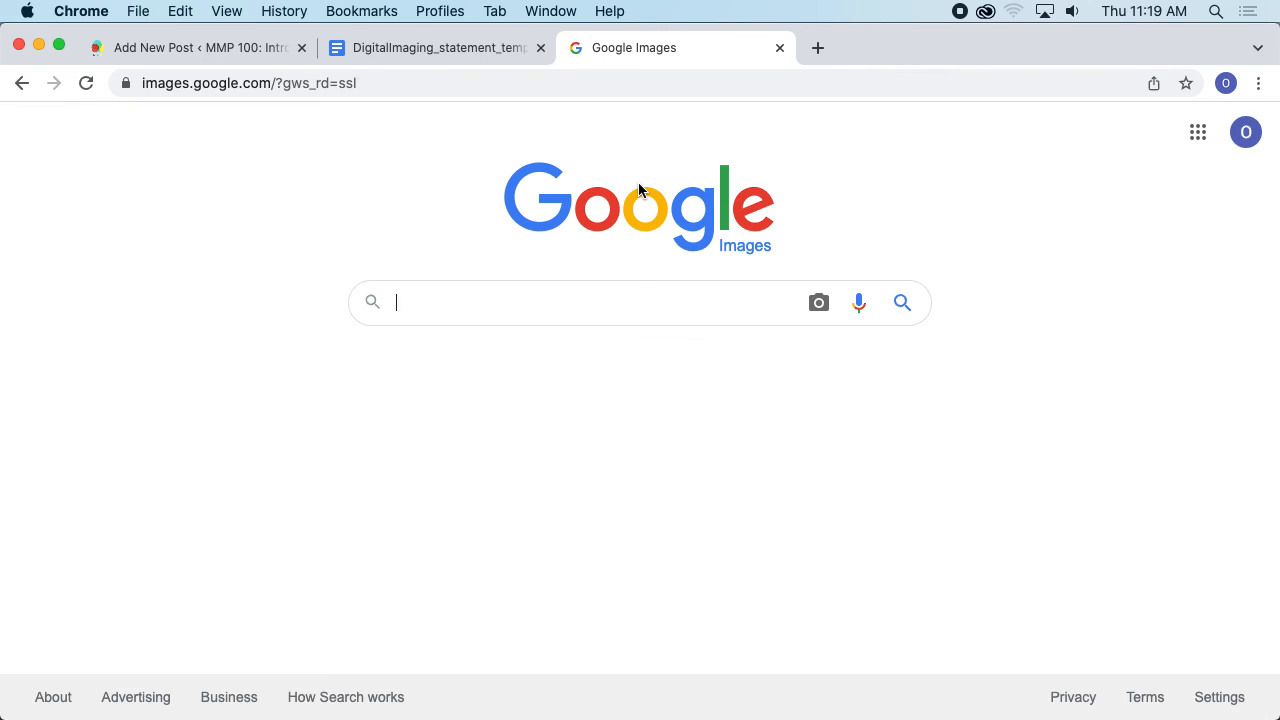
left_click(812, 310)
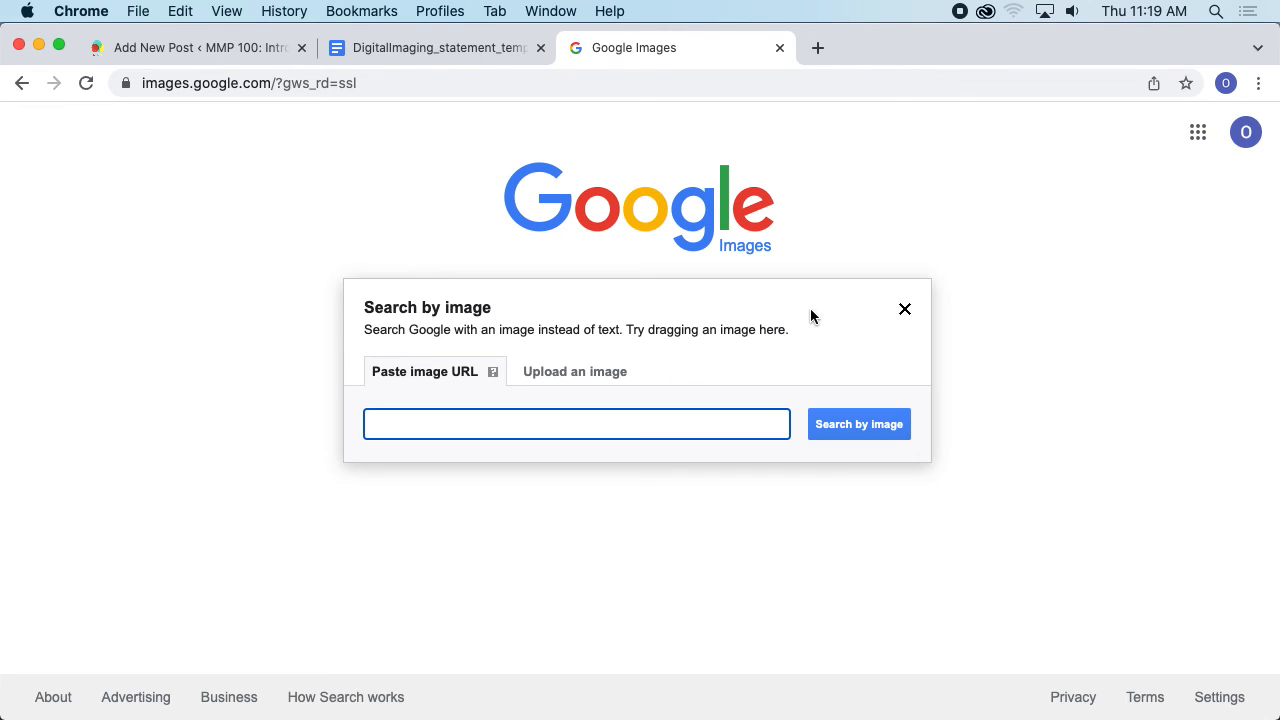
left_click(549, 371)
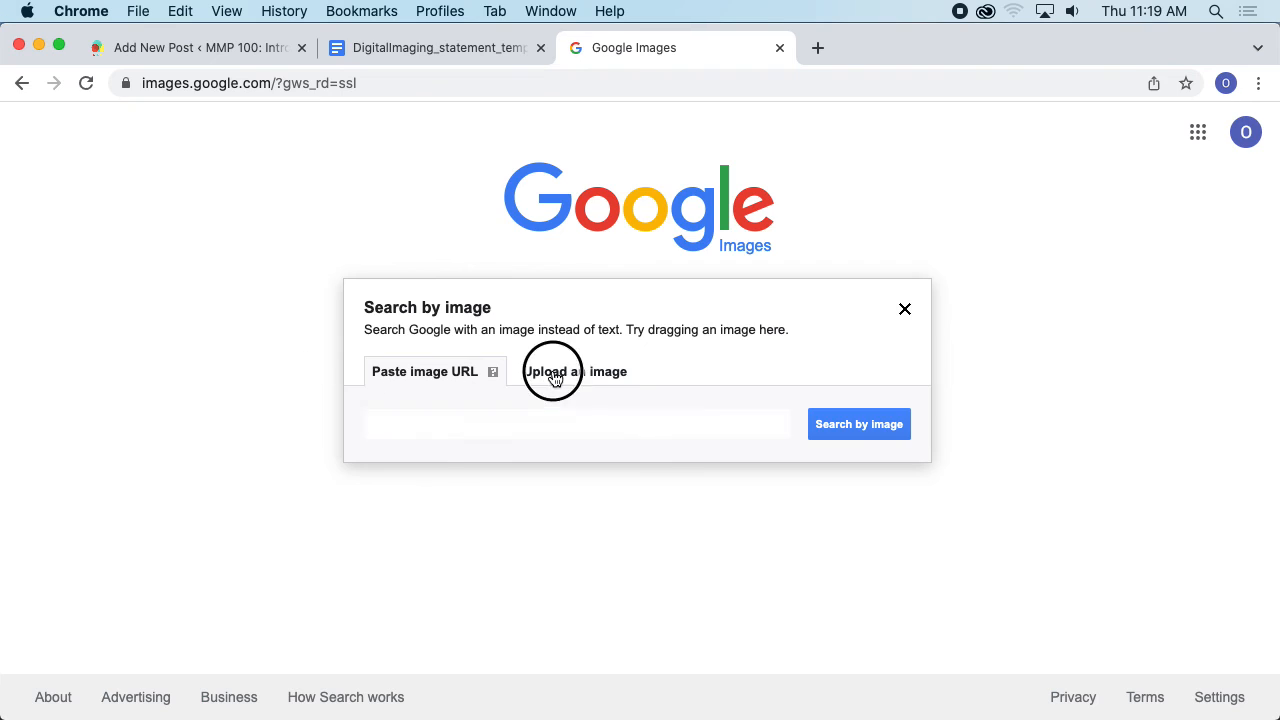
left_click(443, 423)
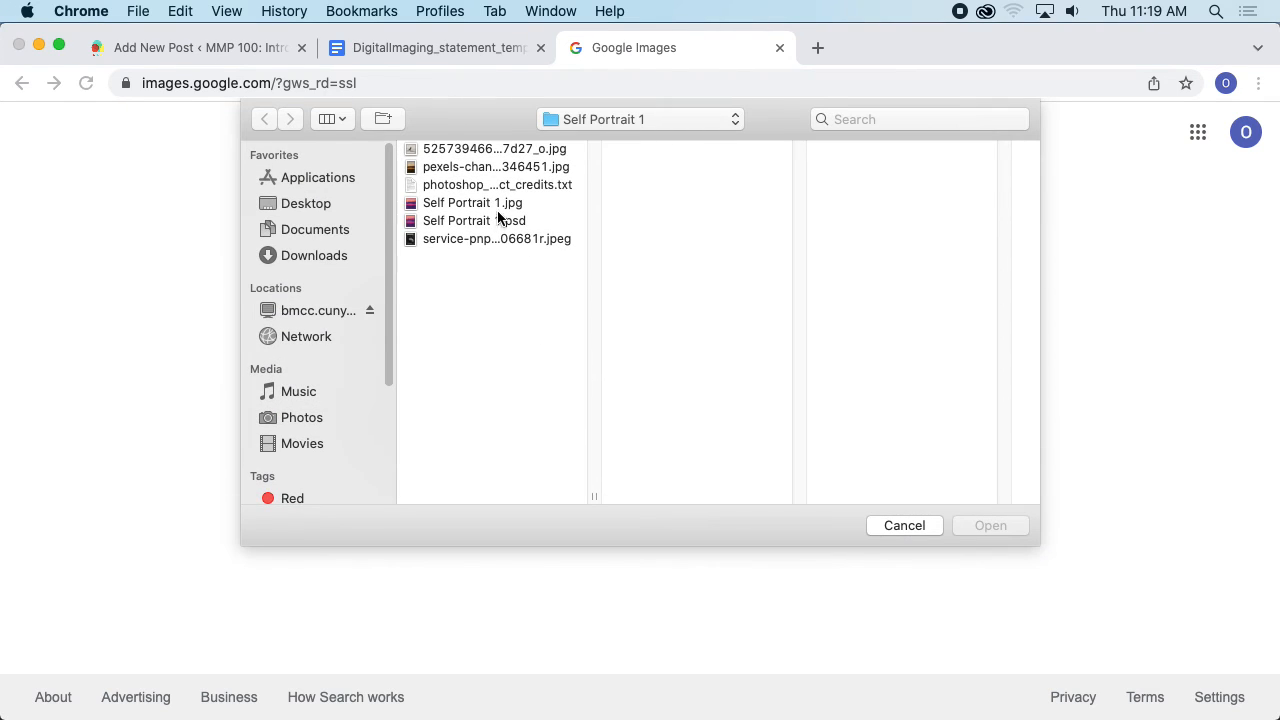
left_click(460, 150)
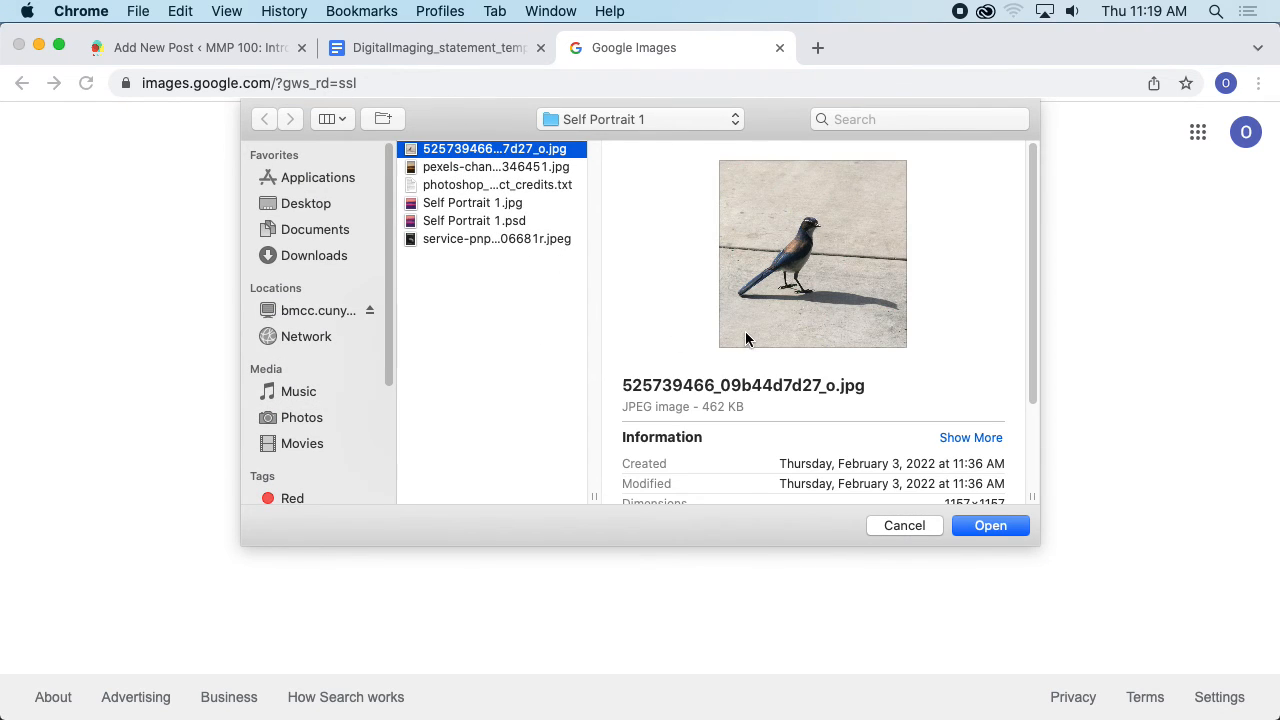
left_click(990, 525)
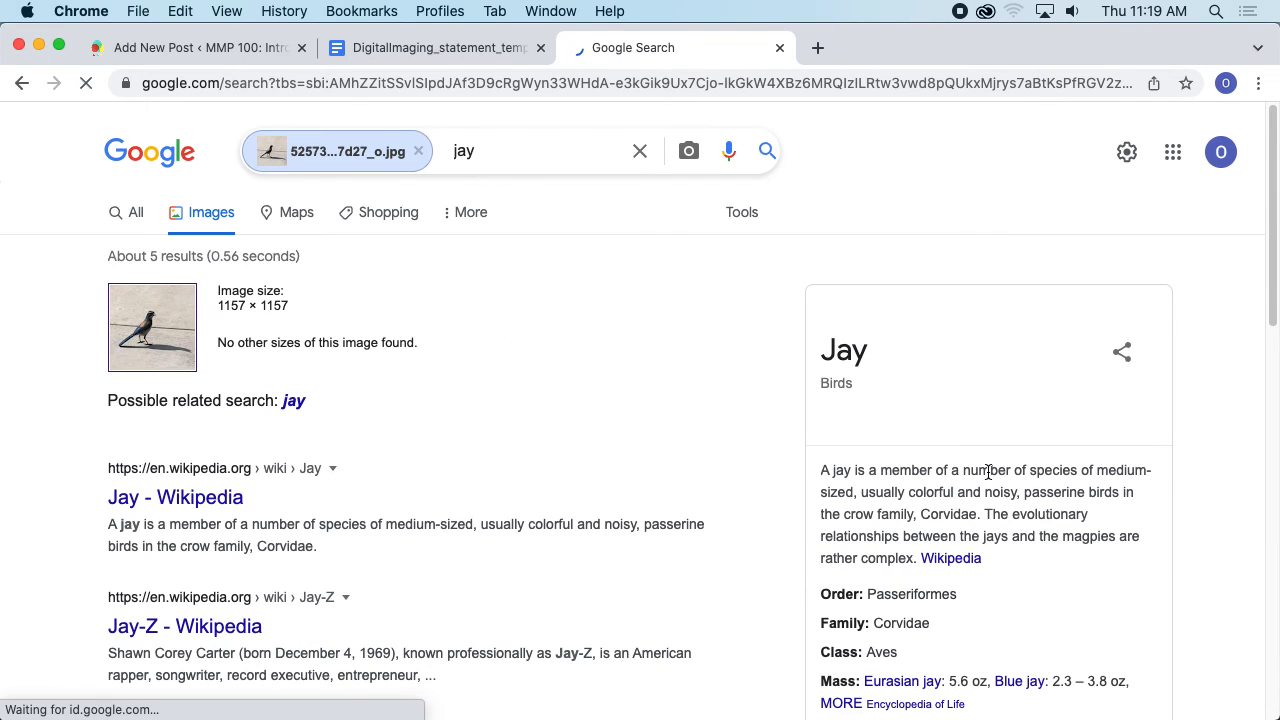
- Trace the bird image's source through the Wikimedia Commons result to its original Flickr page
scroll(533, 390, "down", 5)
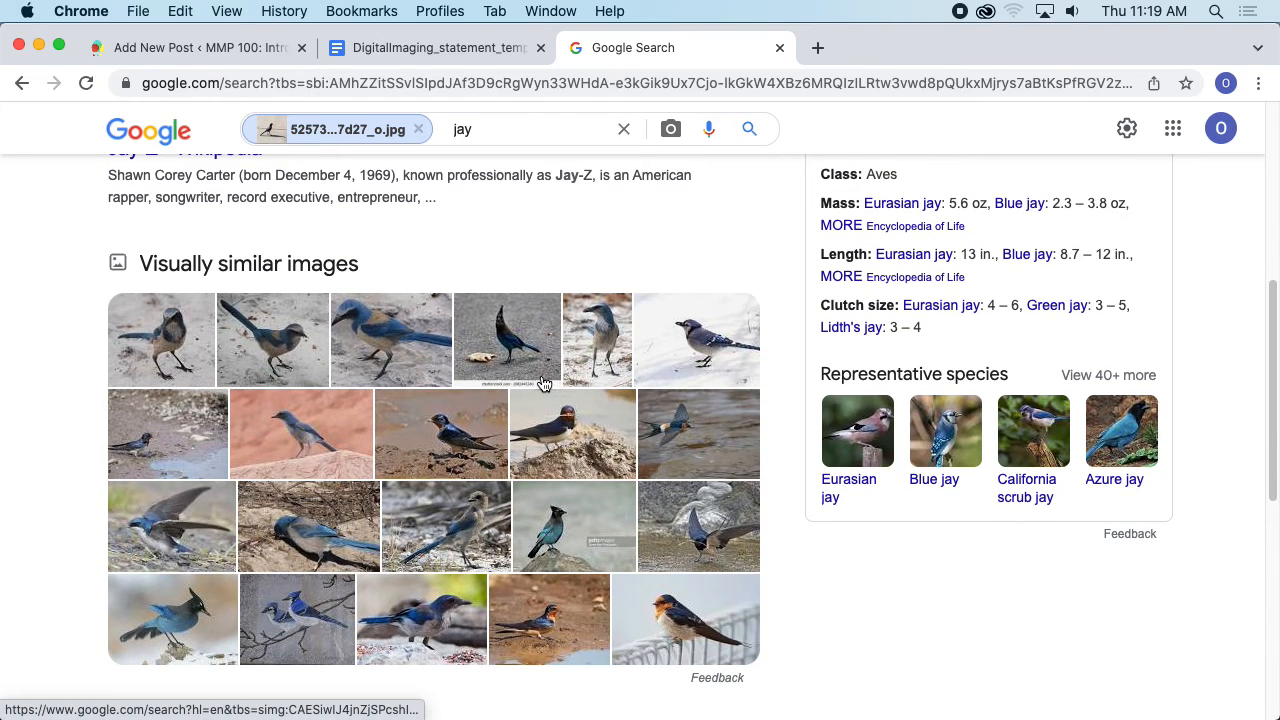
scroll(553, 385, "down", 2)
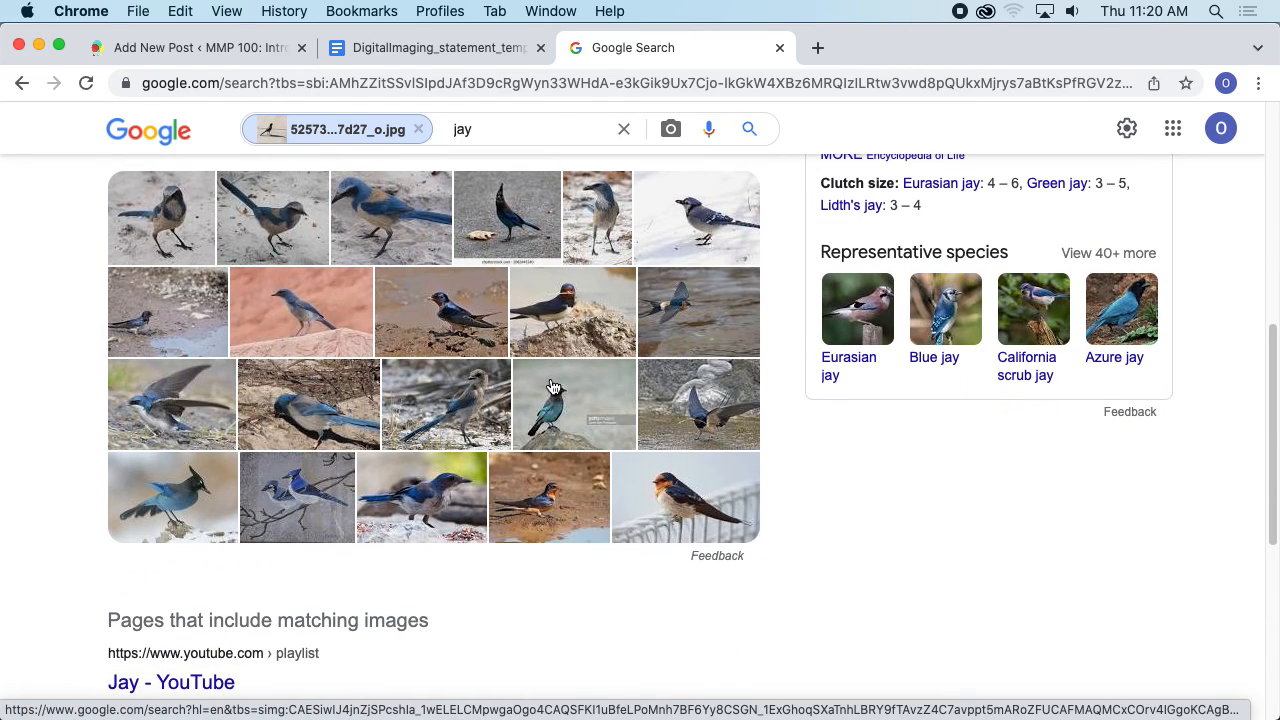
scroll(553, 386, "down", 3)
scroll(553, 387, "down", 1)
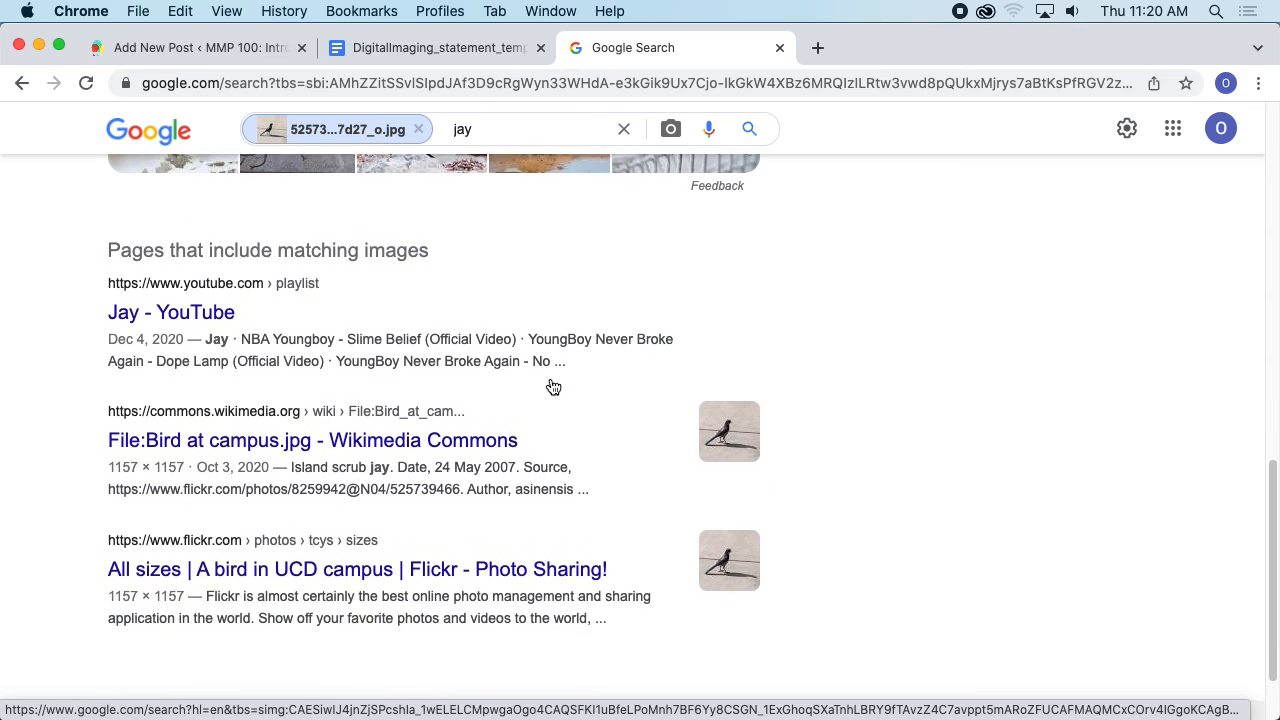
left_click(431, 439)
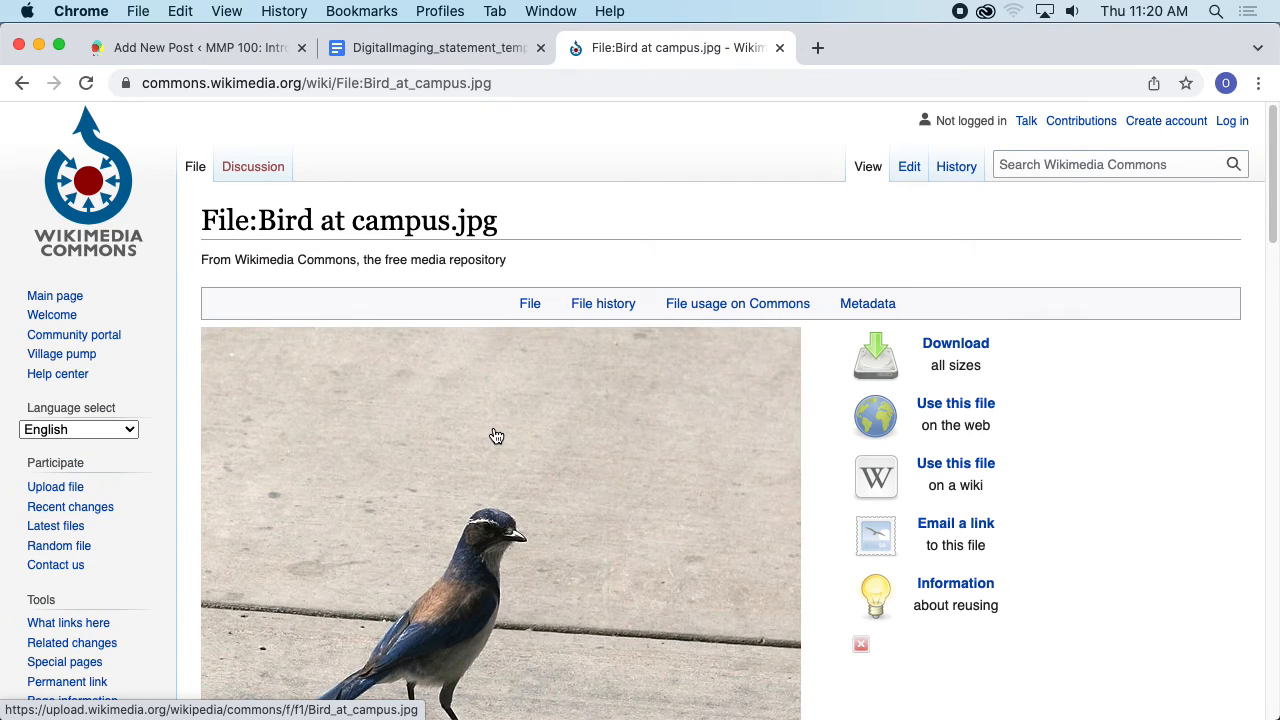
scroll(473, 428, "down", 4)
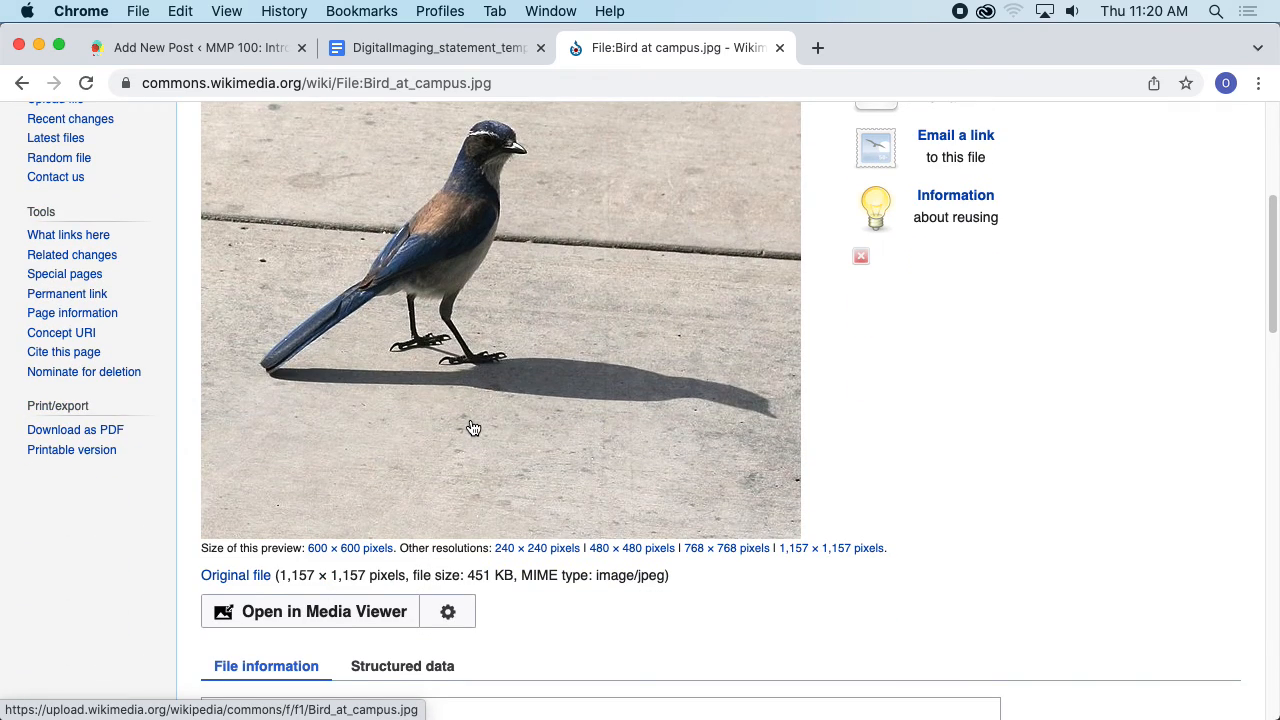
scroll(473, 428, "down", 4)
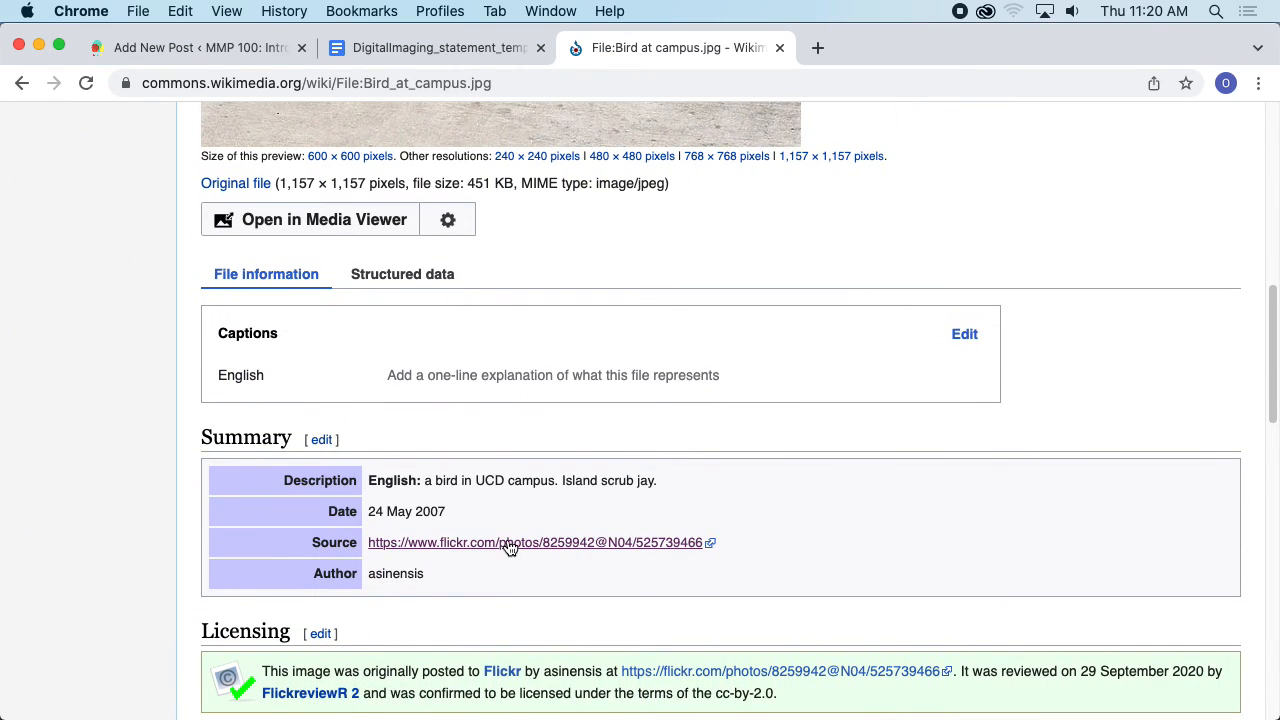
left_click(509, 543)
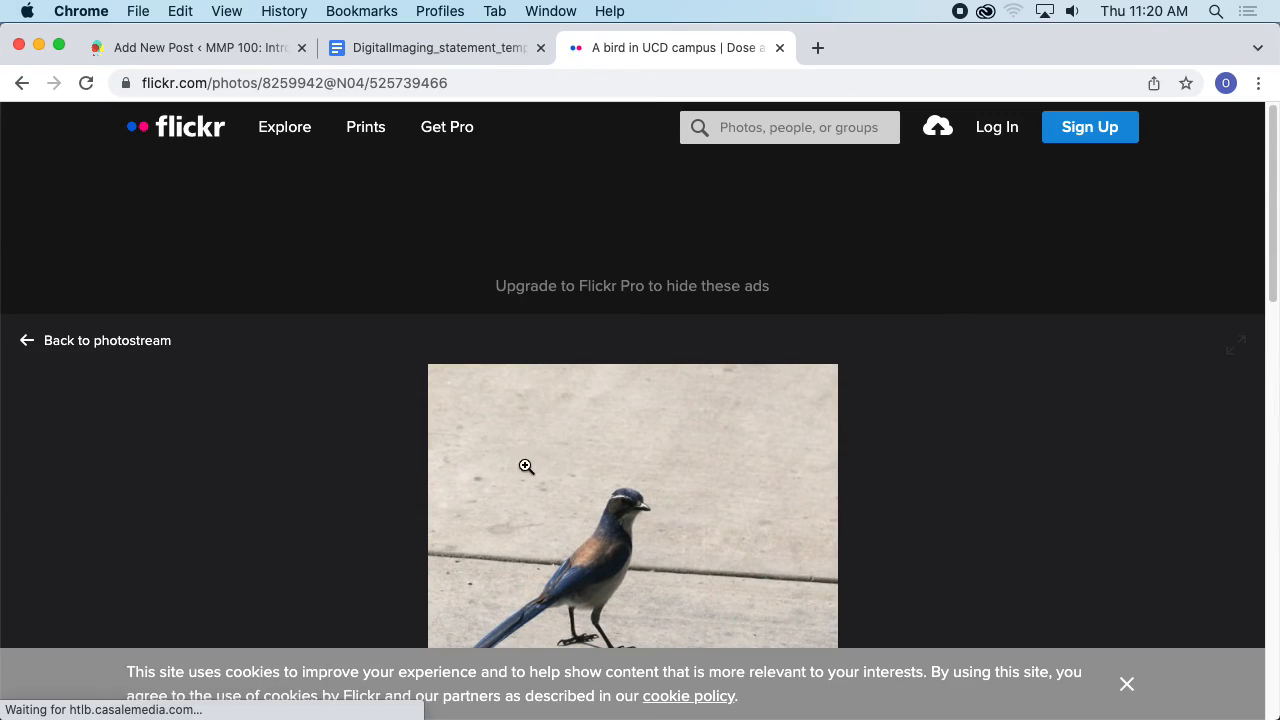
- Scroll through the bird photo's Flickr page to review its title, author, date and license details
scroll(518, 445, "down", 5)
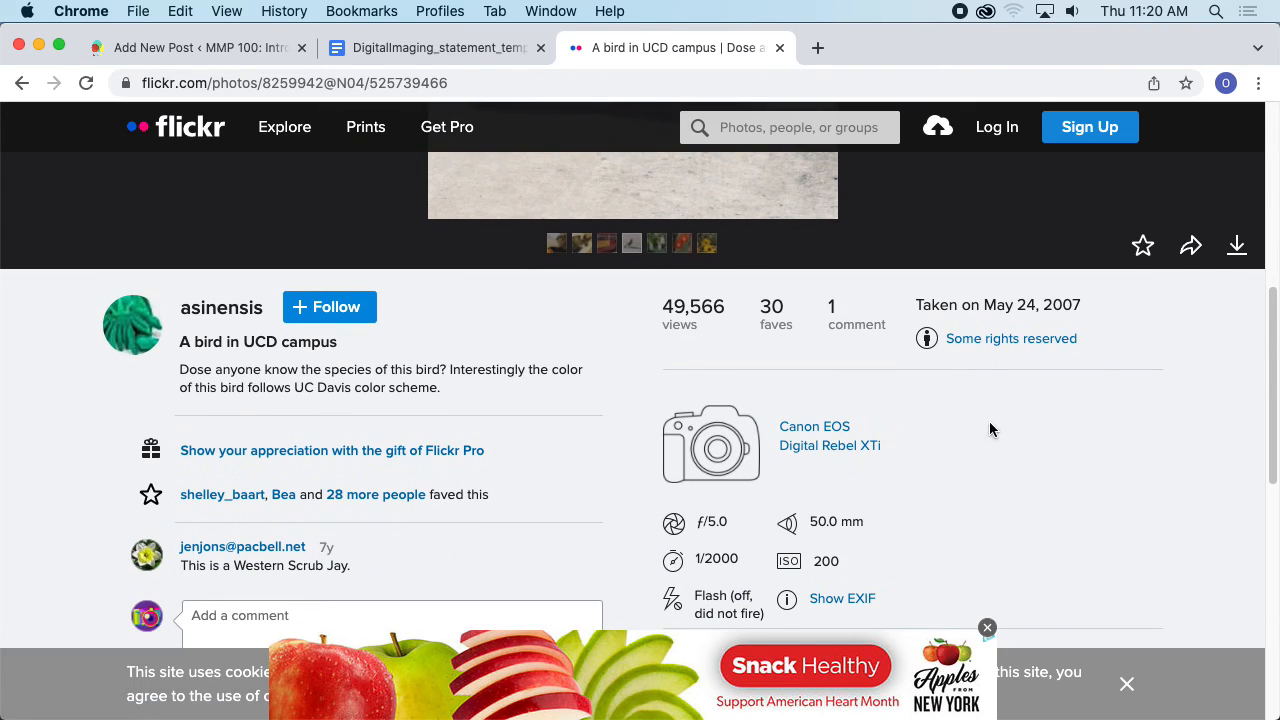
left_click(987, 630)
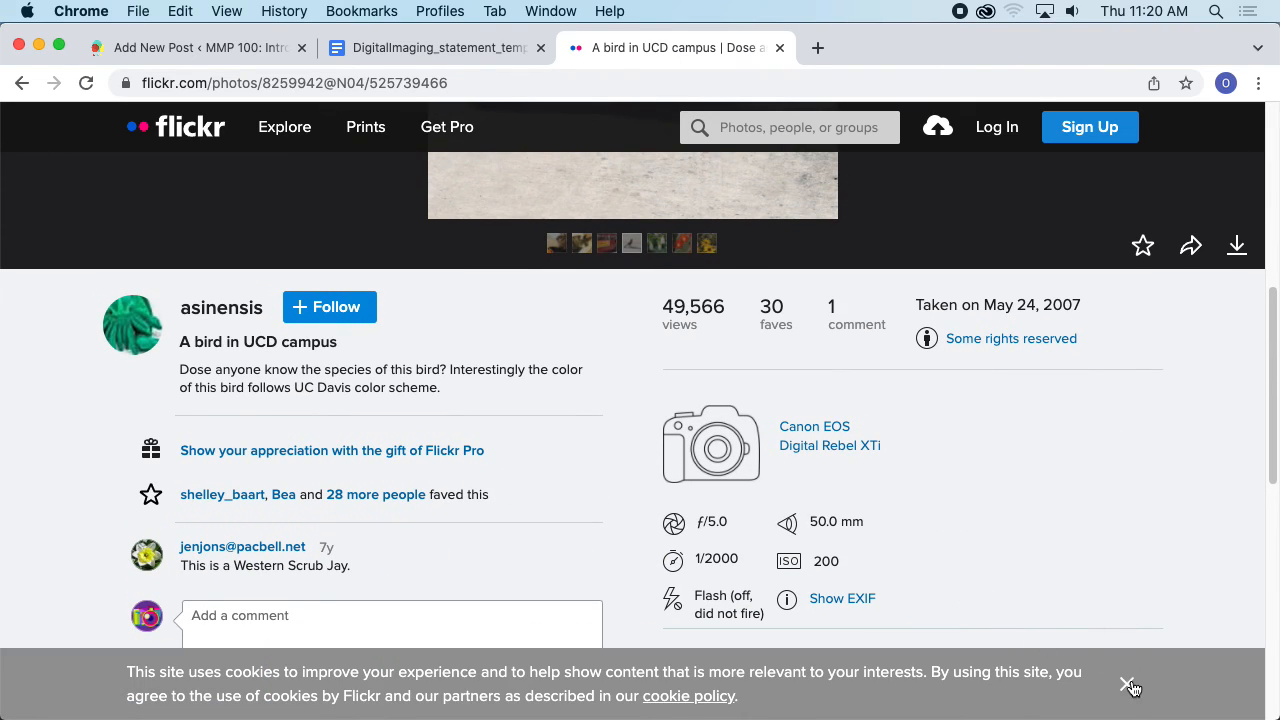
left_click(1127, 684)
scroll(946, 516, "up", 5)
scroll(949, 524, "down", 1)
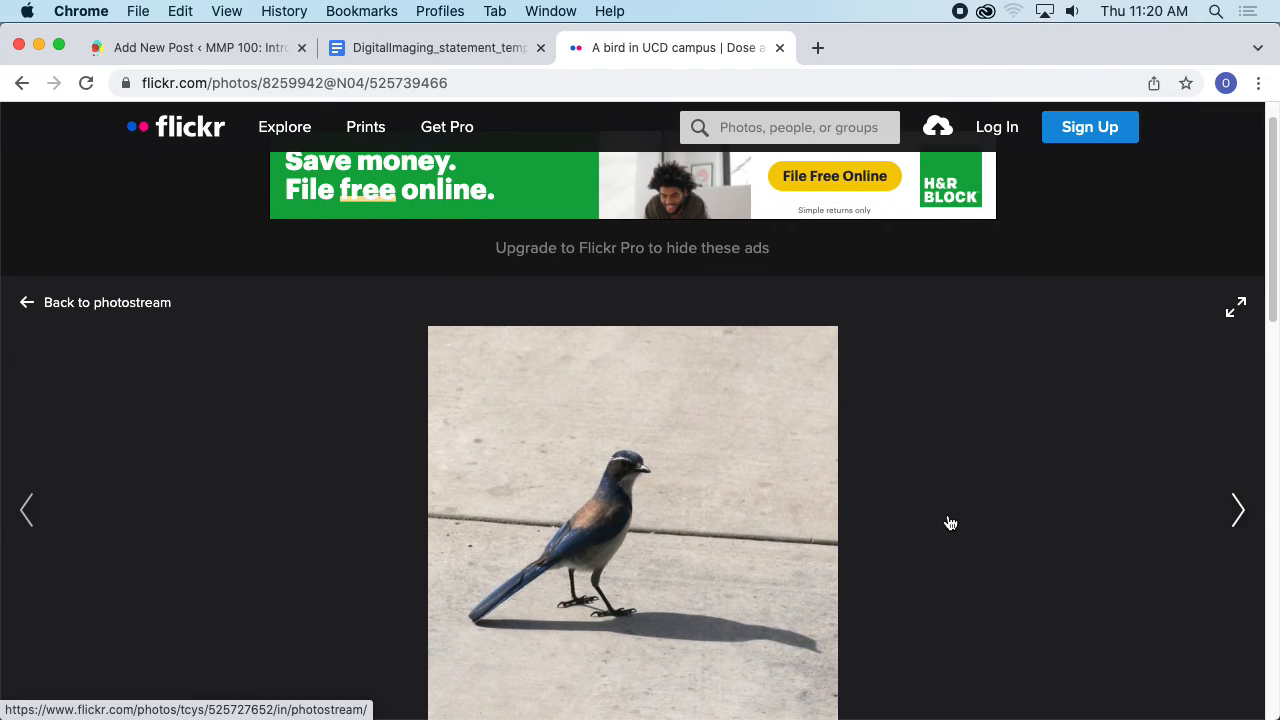
scroll(789, 374, "down", 5)
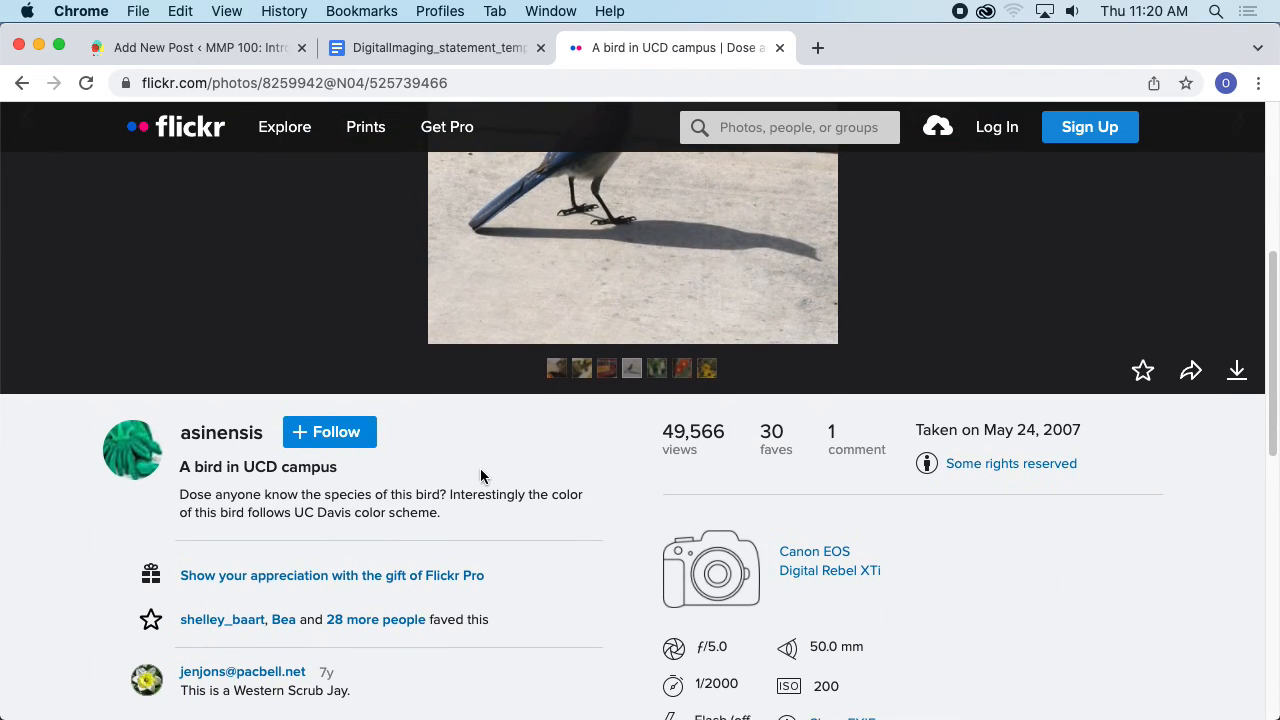
scroll(480, 468, "down", 4)
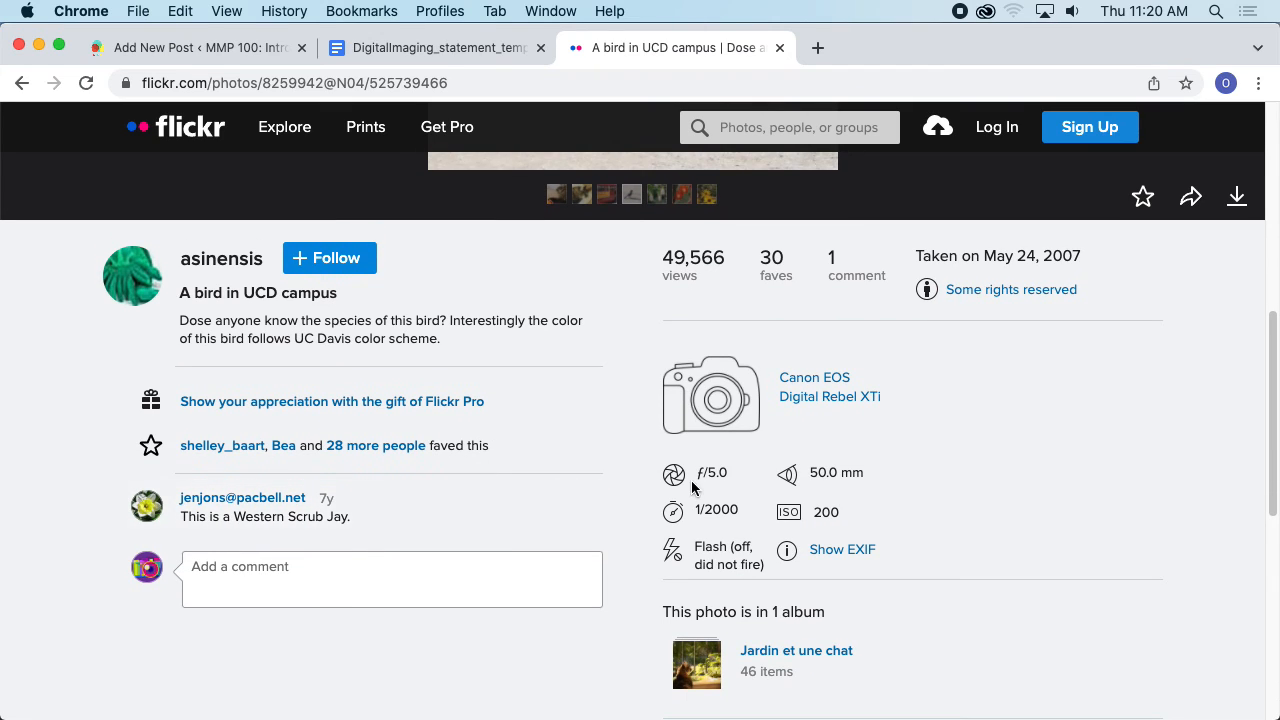
scroll(827, 450, "down", 5)
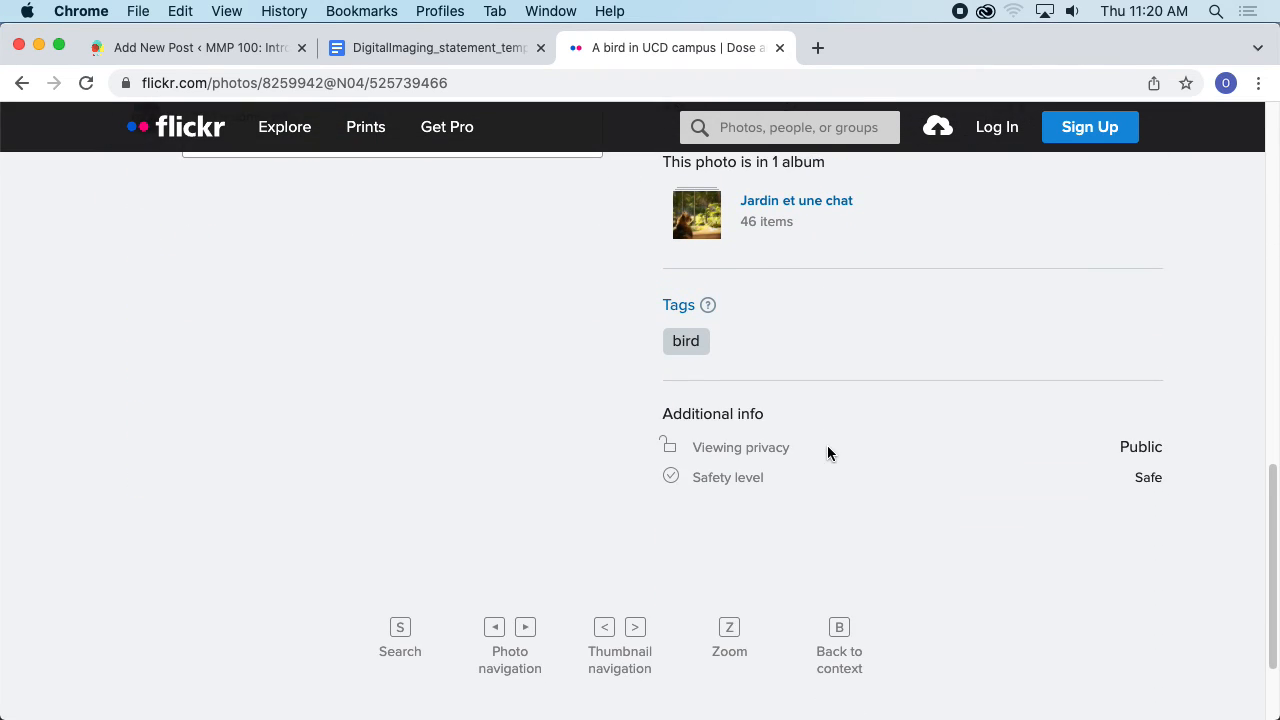
scroll(650, 465, "down", 2)
scroll(789, 371, "up", 5)
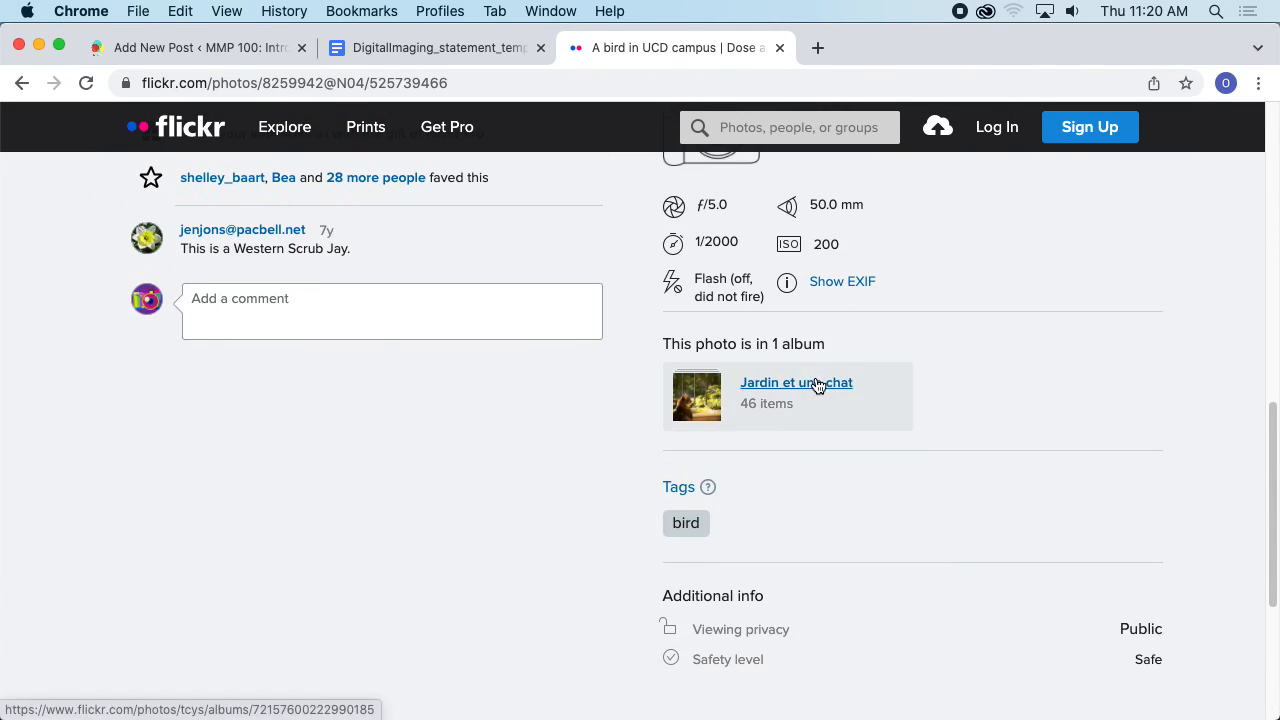
scroll(924, 367, "up", 3)
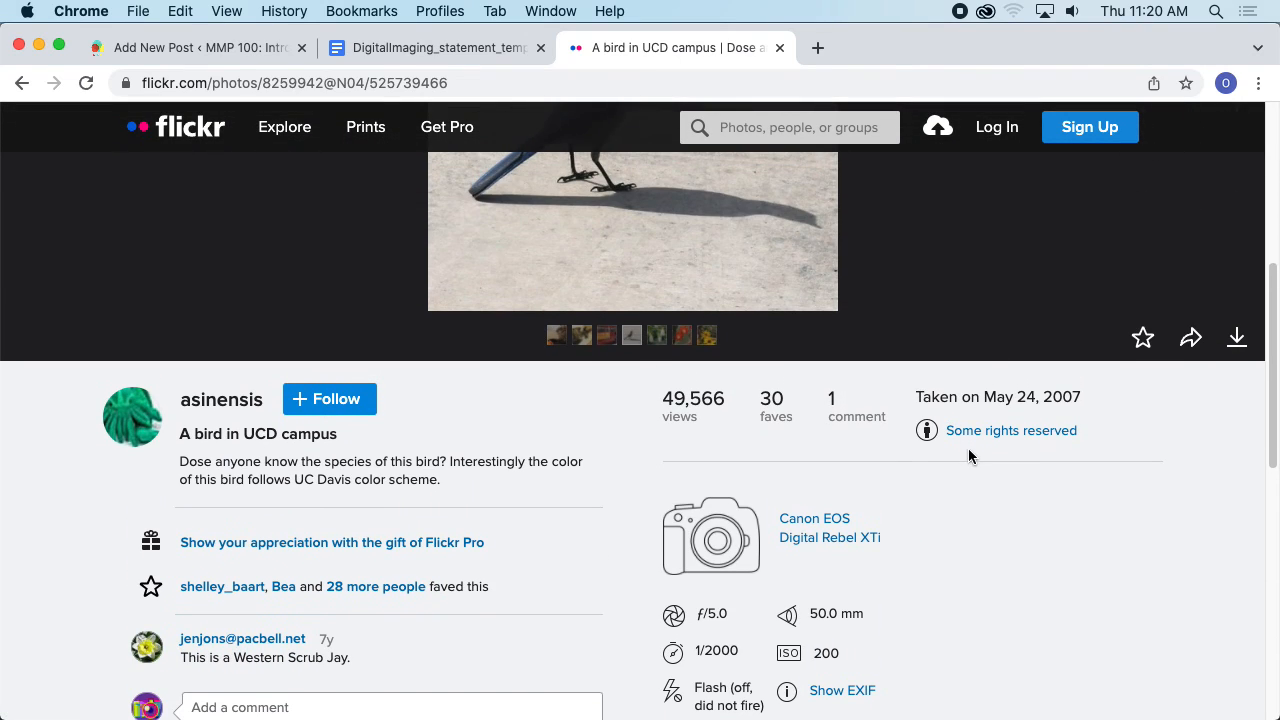
- Open the photo's license link to view its Creative Commons license terms
left_click(970, 432)
scroll(760, 420, "down", 4)
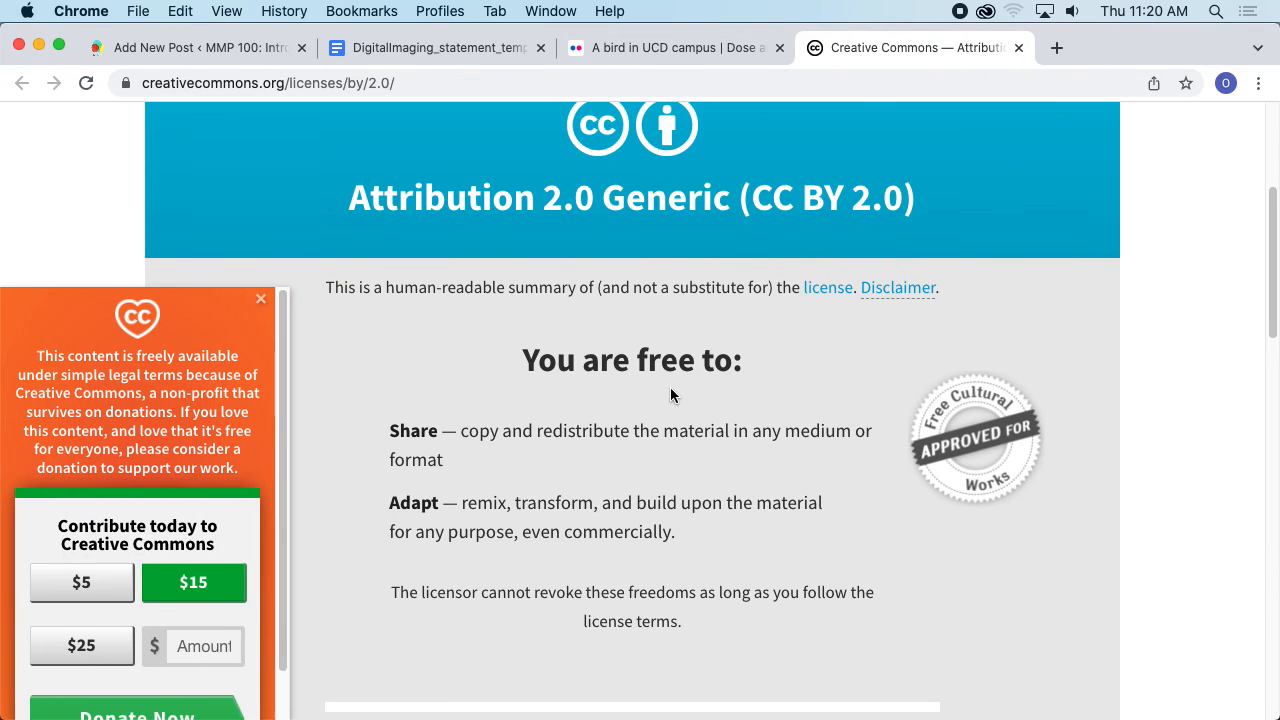
scroll(749, 208, "up", 3)
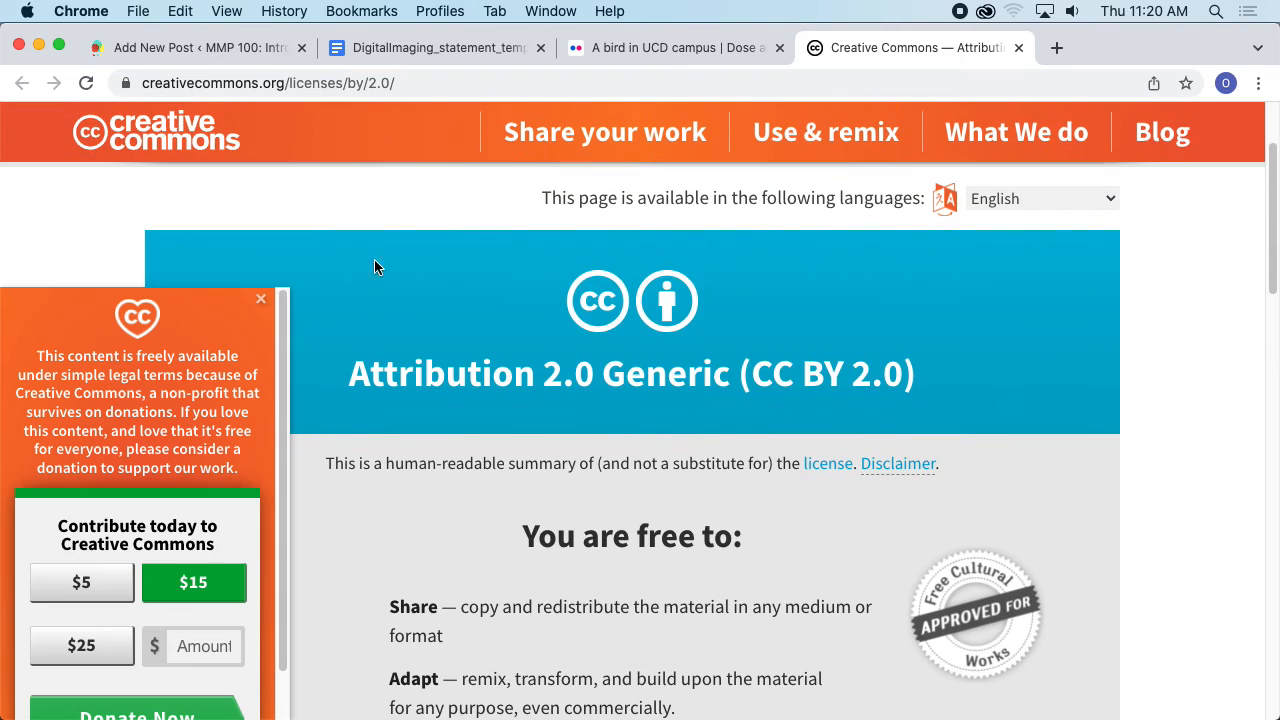
left_click(261, 299)
- Review the image credits citation format in the statement template document
left_click(428, 50)
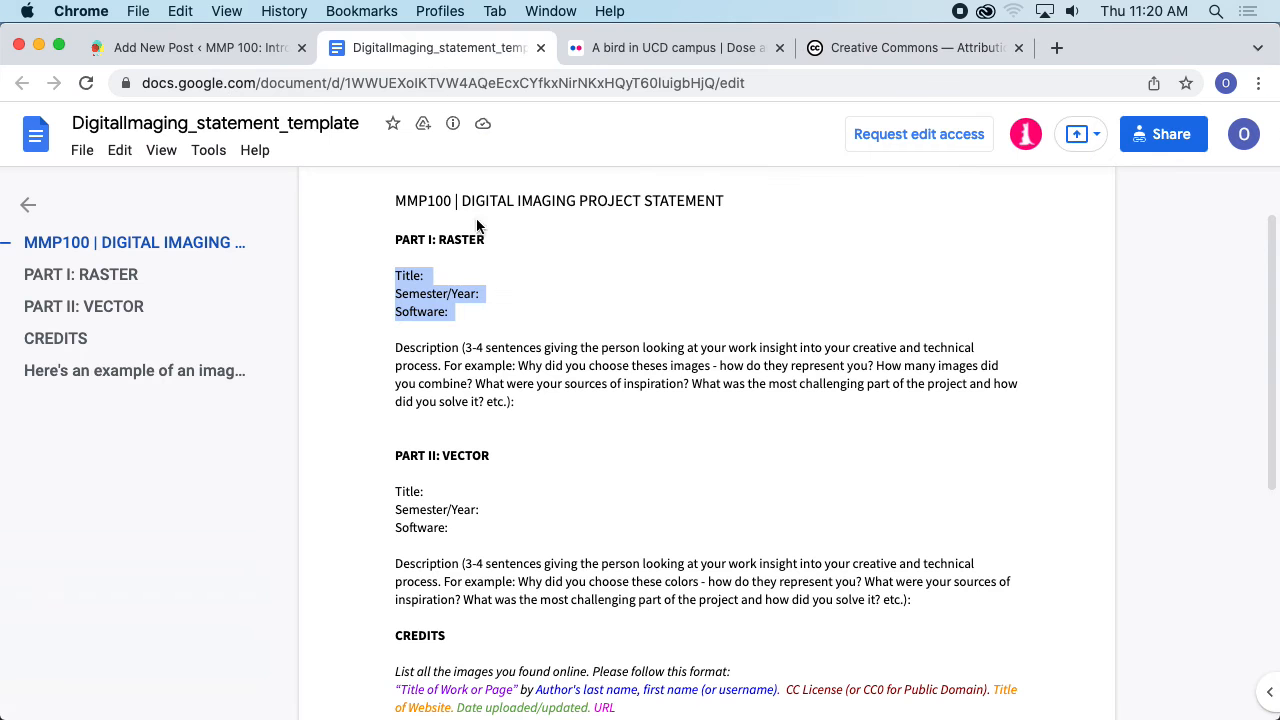
scroll(660, 370, "down", 6)
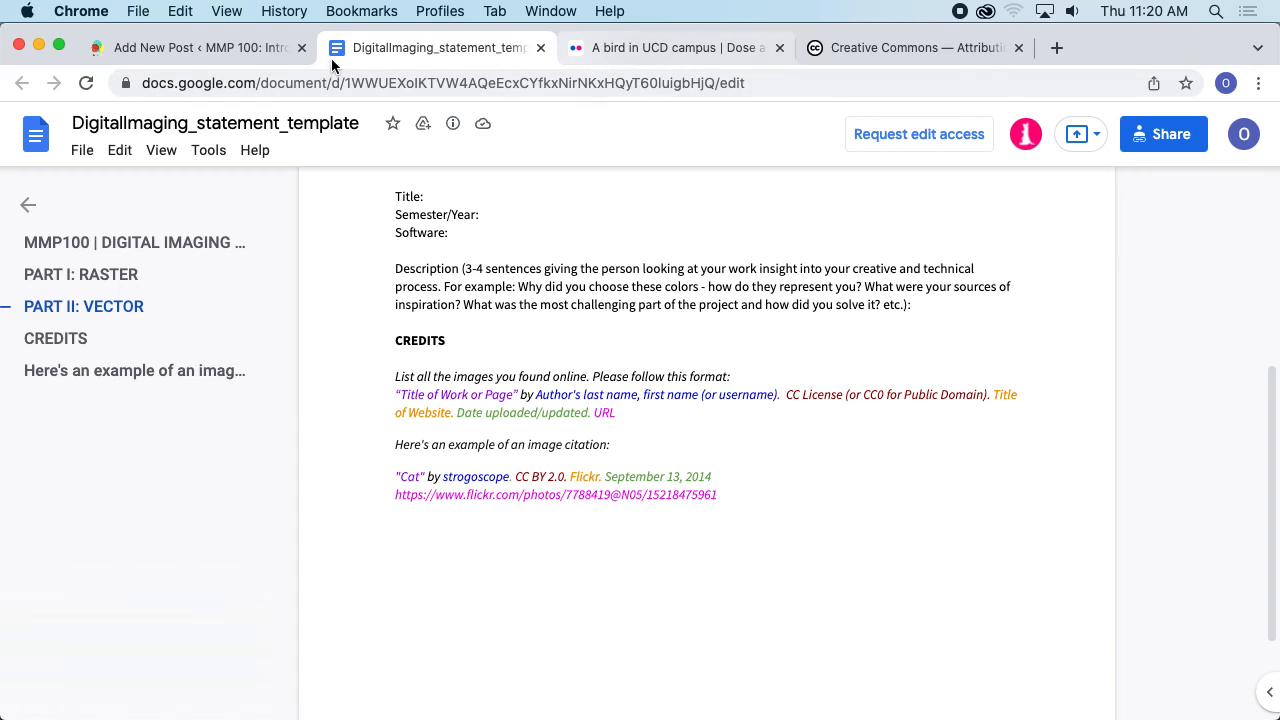
left_click(630, 50)
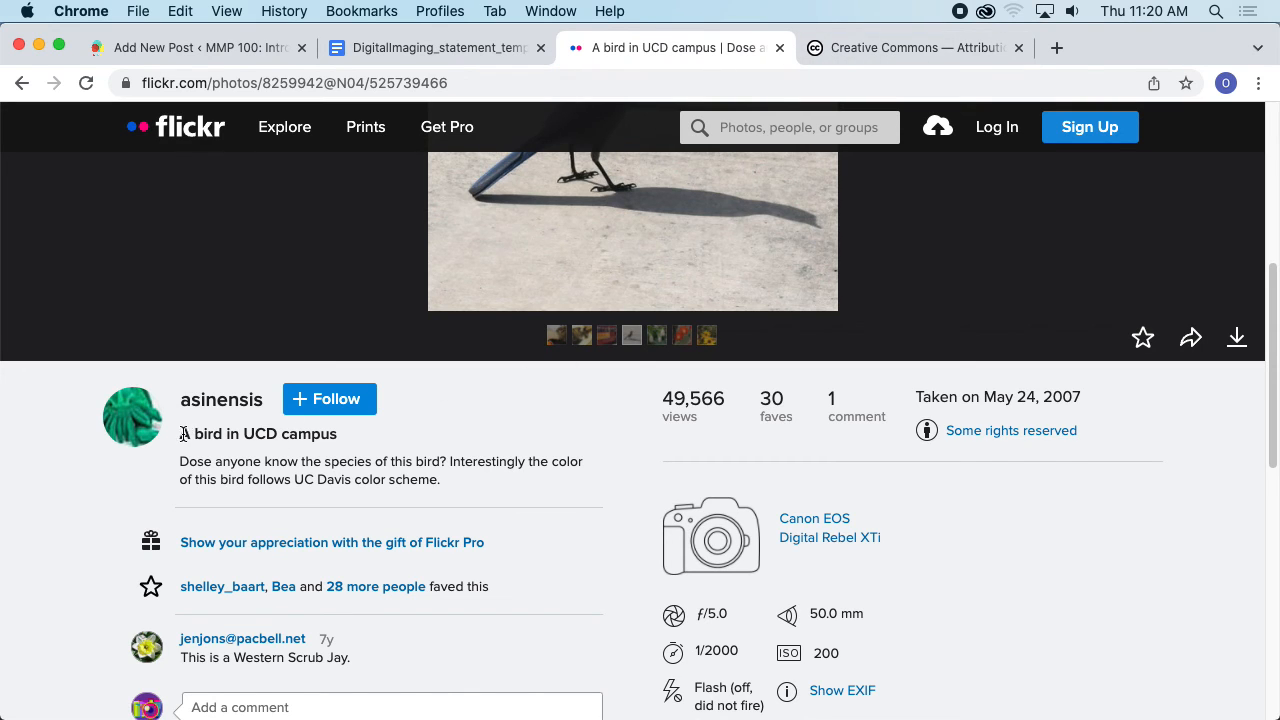
- Paste the Flickr photo title in quotes as a new paragraph in the post
left_click_drag(184, 434, 338, 434)
key("super+c")
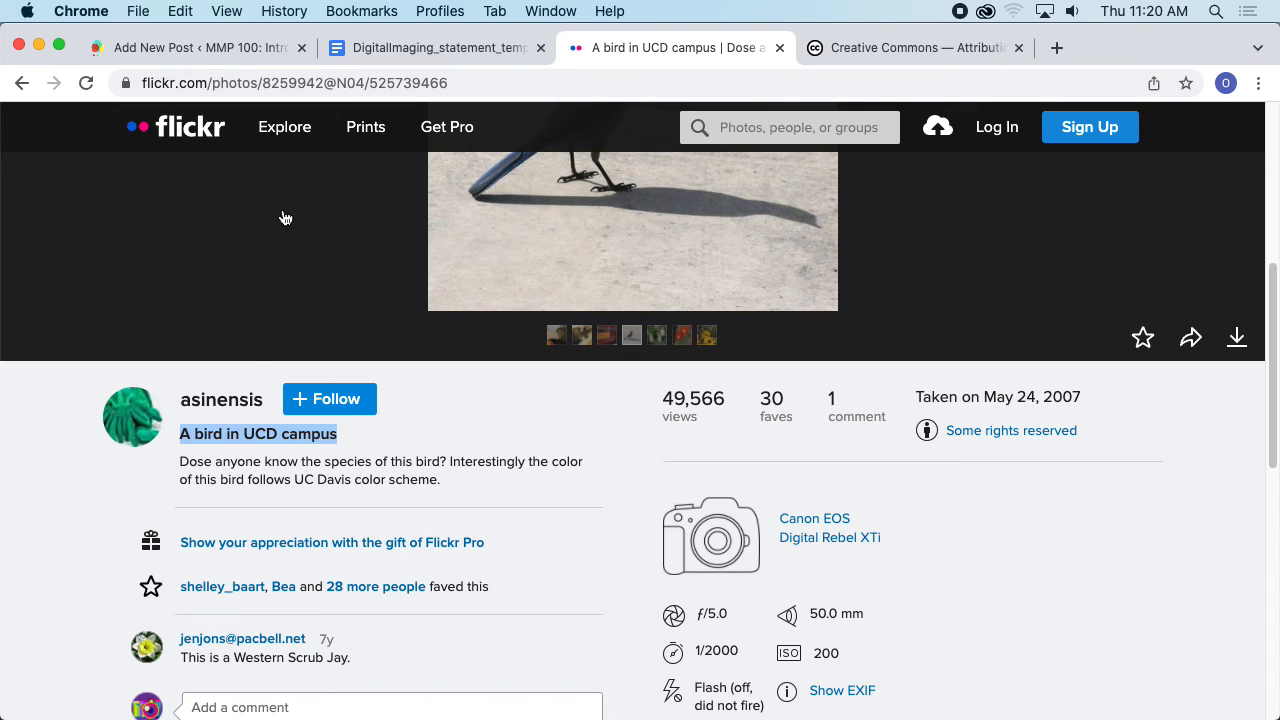
left_click(241, 55)
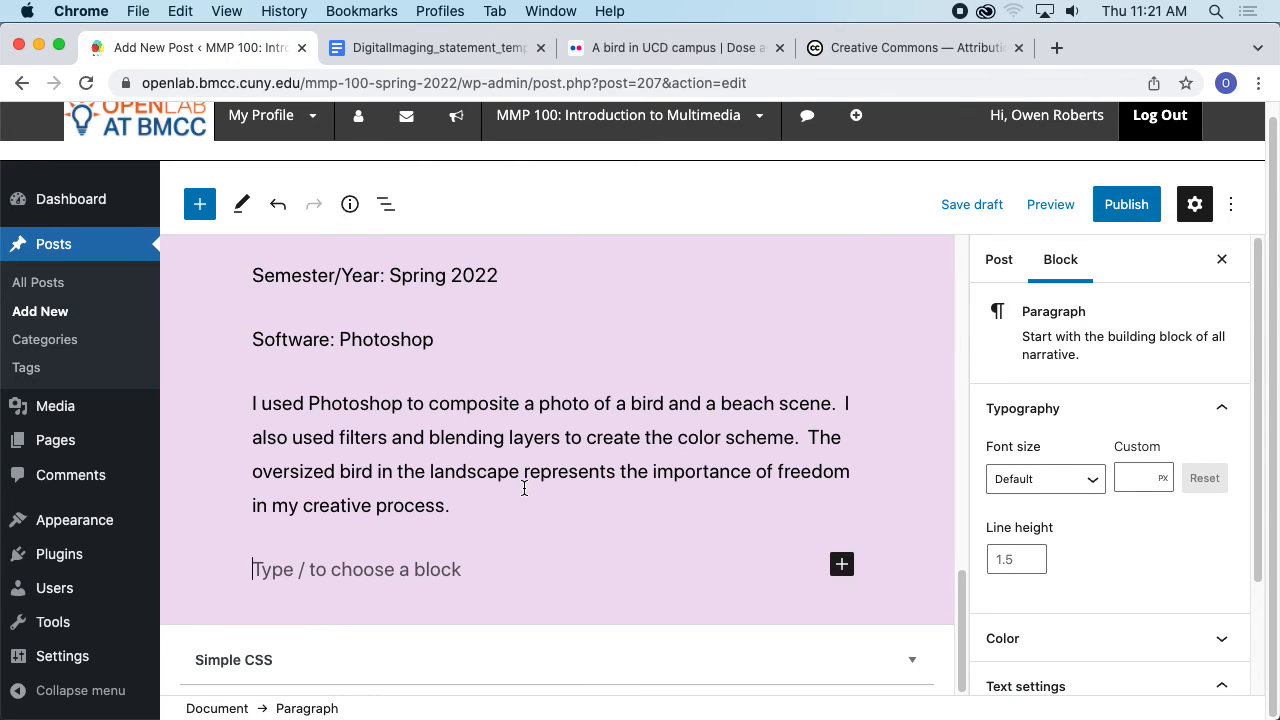
type("\"")
key("super+v")
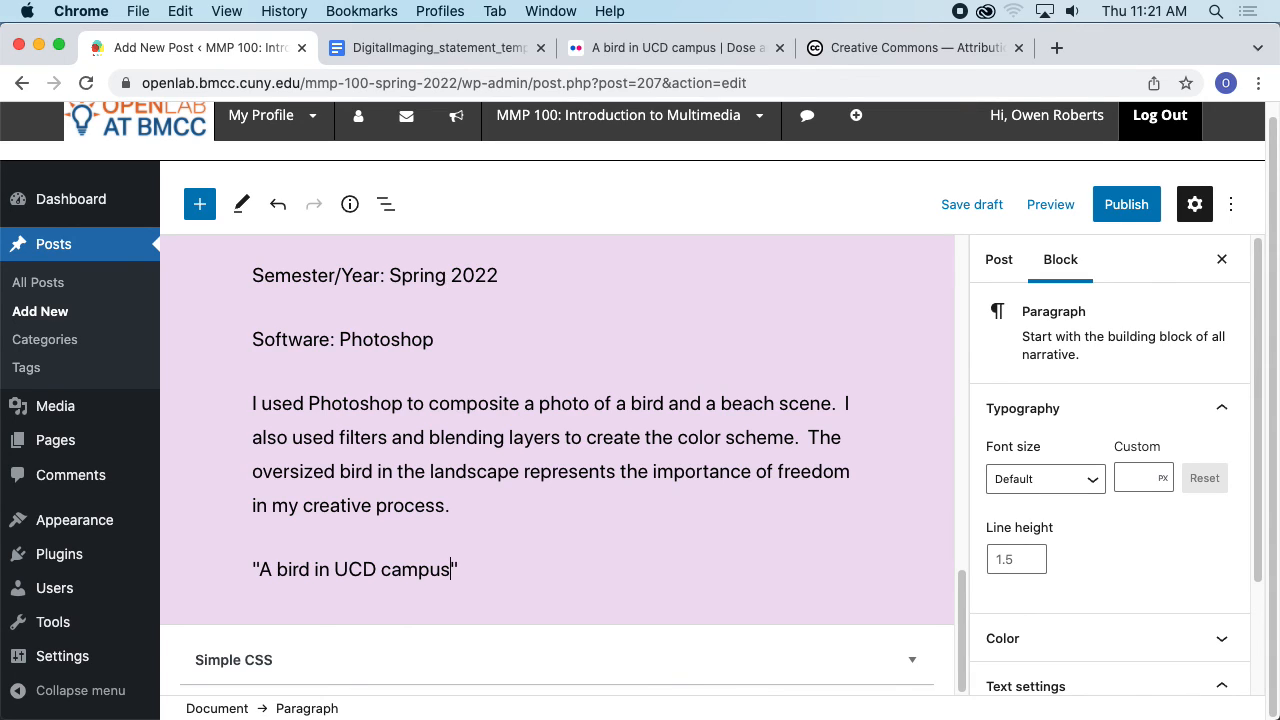
- Copy the credit citation format from the template and paste it into the post's new paragraph
left_click(455, 48)
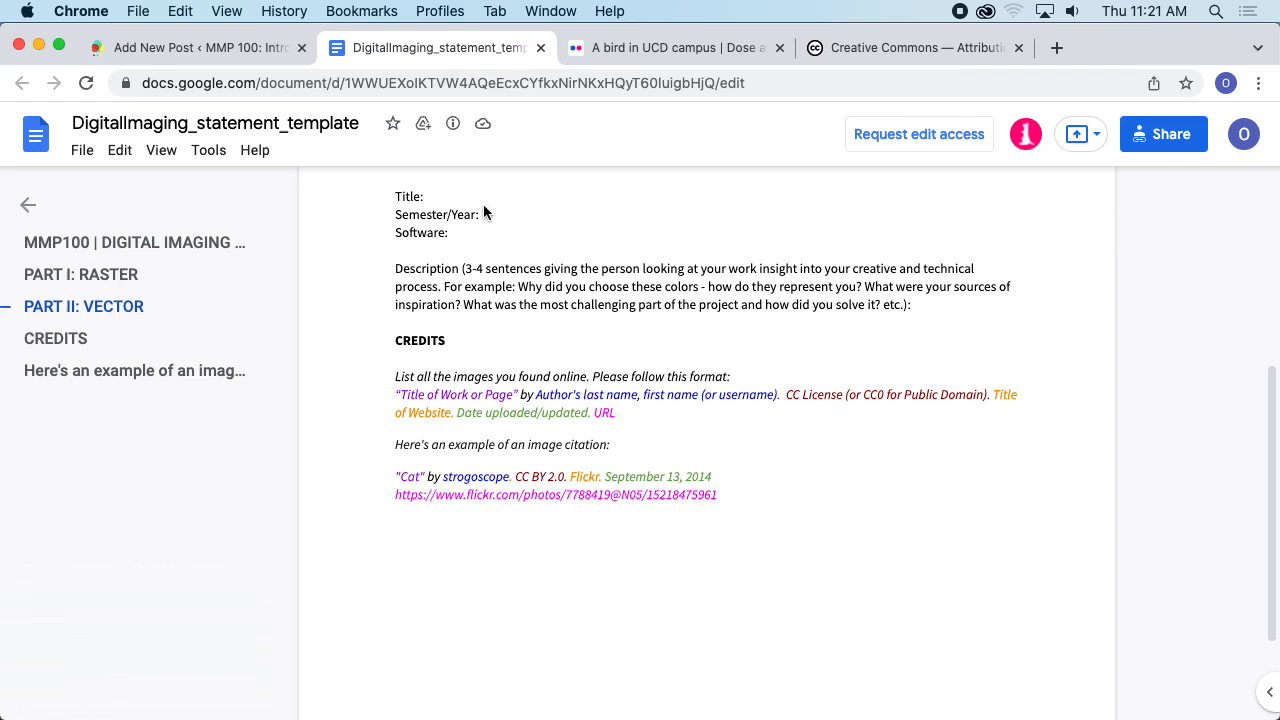
left_click_drag(627, 421, 398, 384)
left_click(621, 414)
left_click_drag(621, 414, 400, 394)
key("super+c")
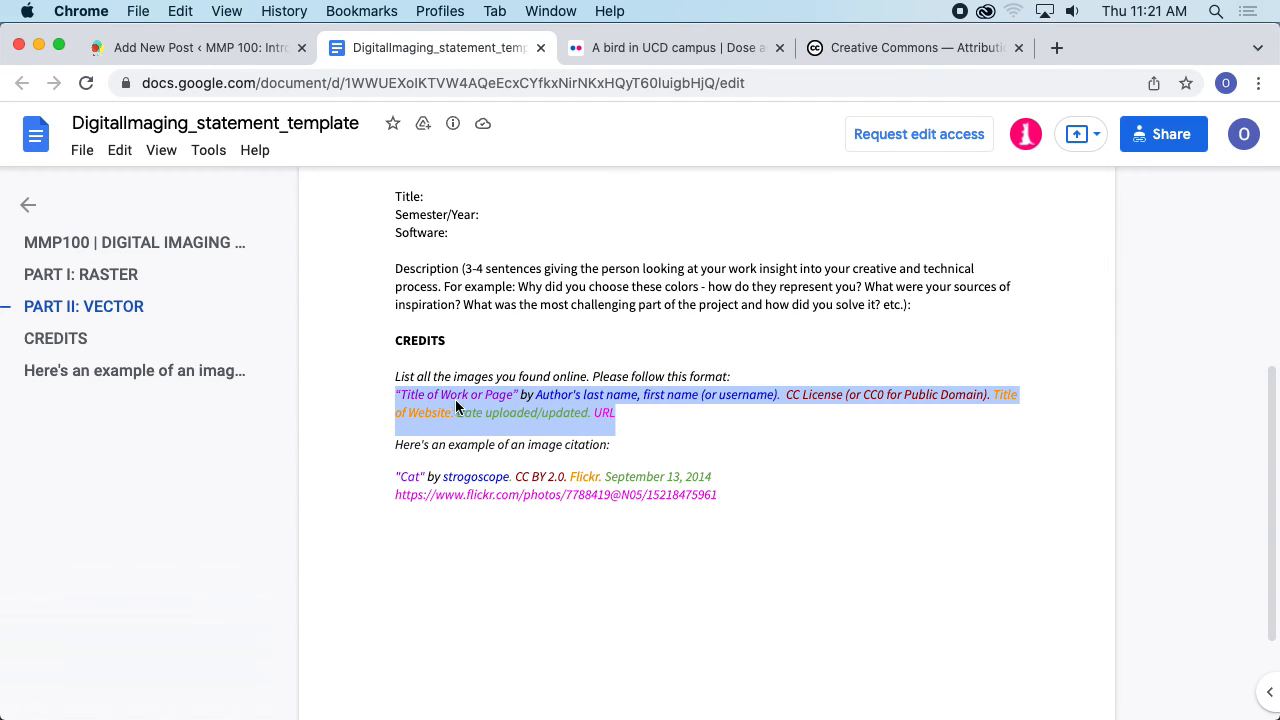
left_click(200, 48)
left_click_drag(460, 569, 255, 573)
key("super+v")
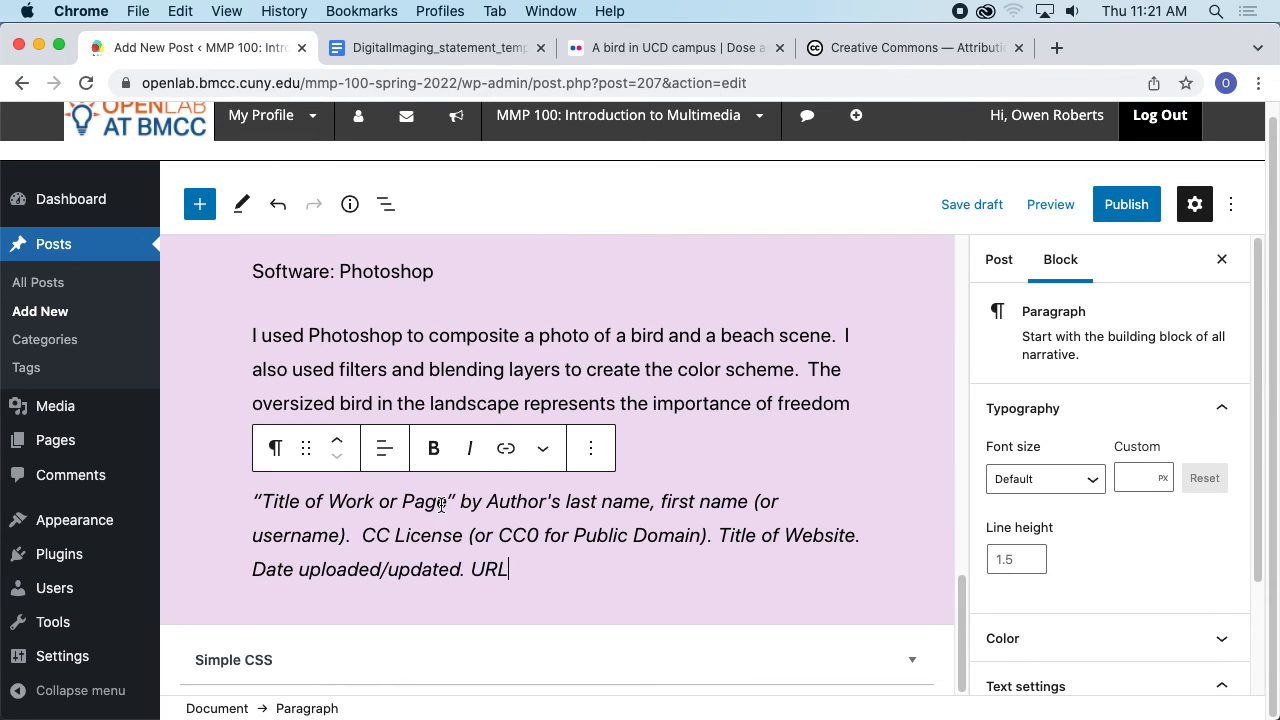
- Replace the Title of Work or Page placeholder with the photo title A bird in UCD campus
left_click_drag(443, 503, 263, 501)
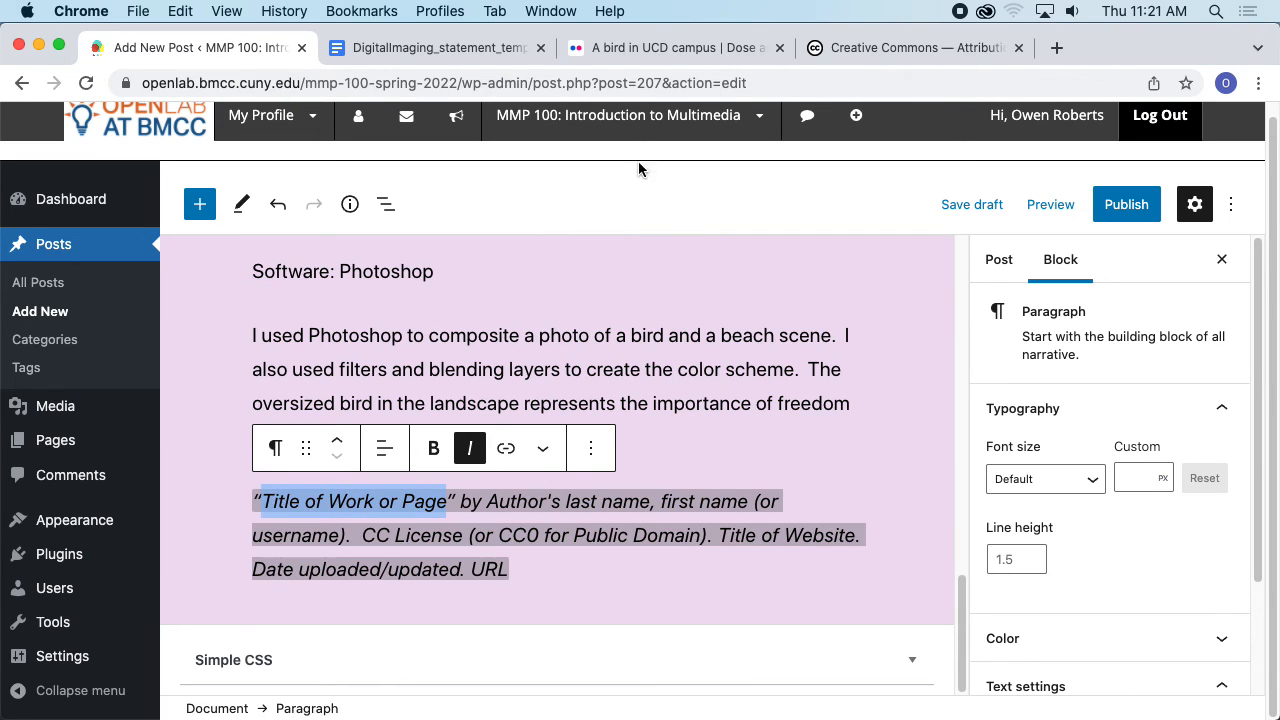
left_click(672, 48)
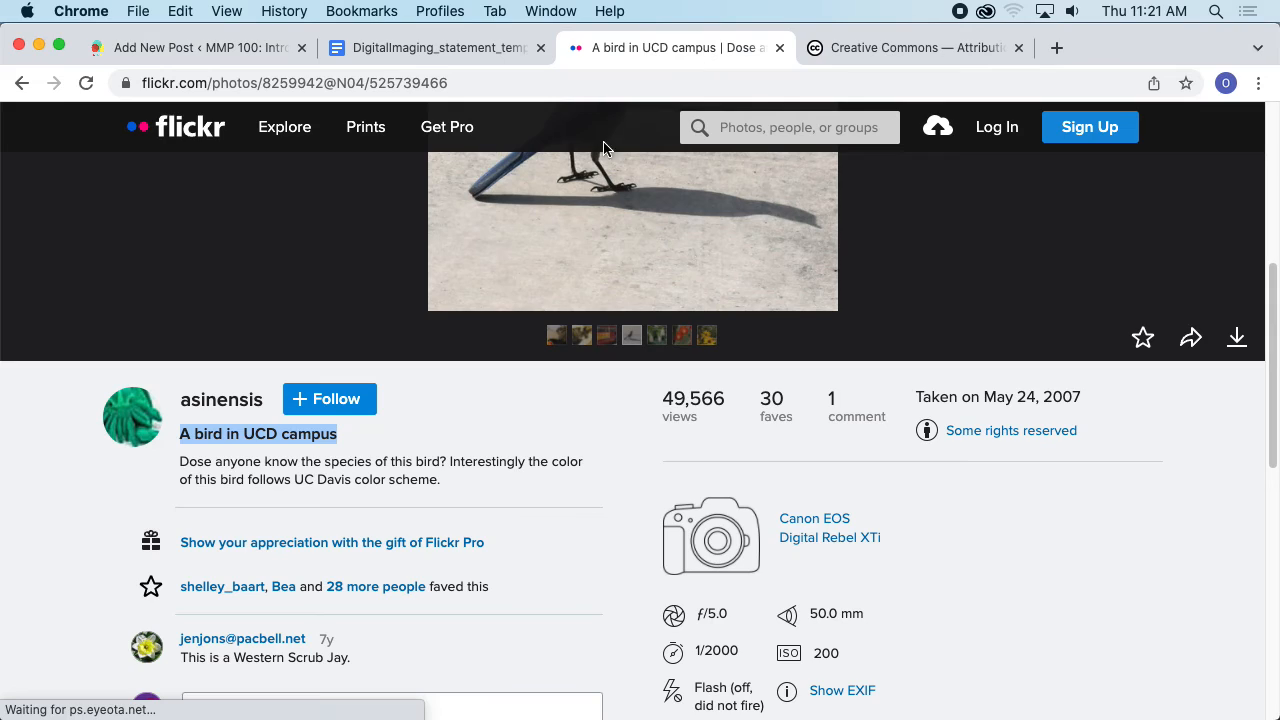
triple_click(208, 433)
key("super+c")
key("super+1")
key("super+v")
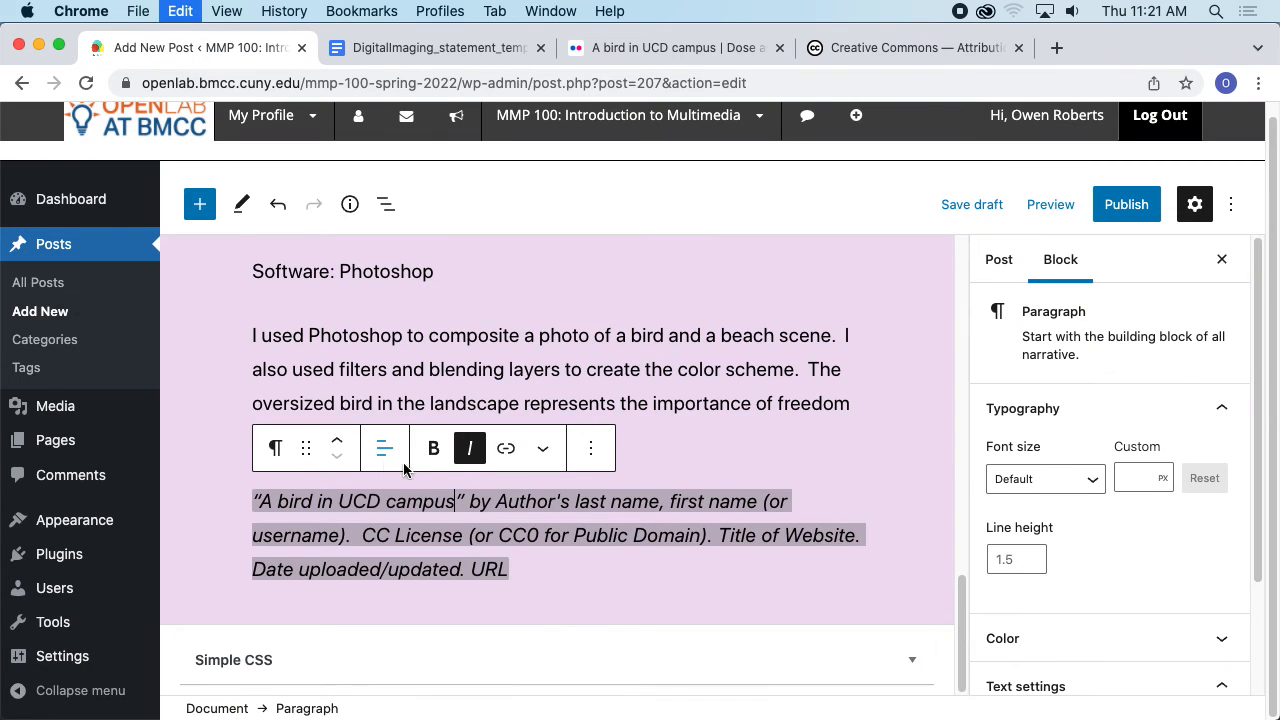
- Copy the photographer's username asinensis from the Flickr photo page
left_click(767, 58)
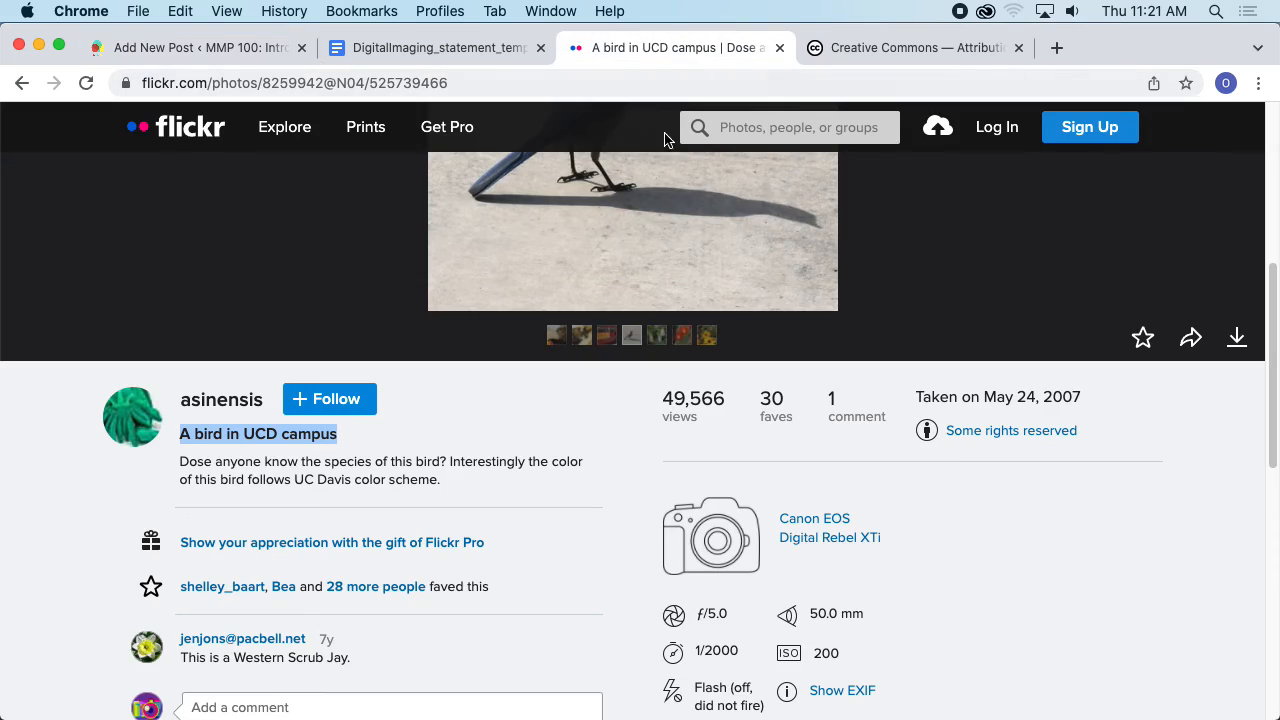
scroll(507, 430, "down", 3)
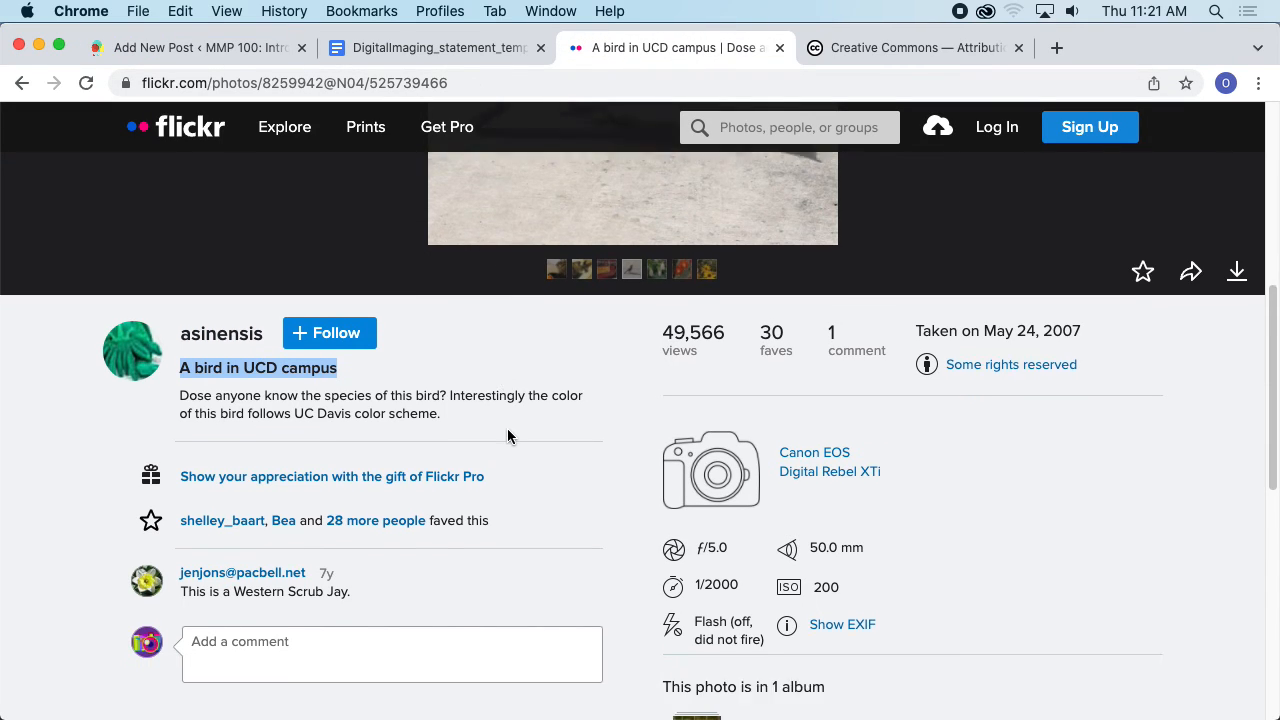
scroll(510, 423, "down", 2)
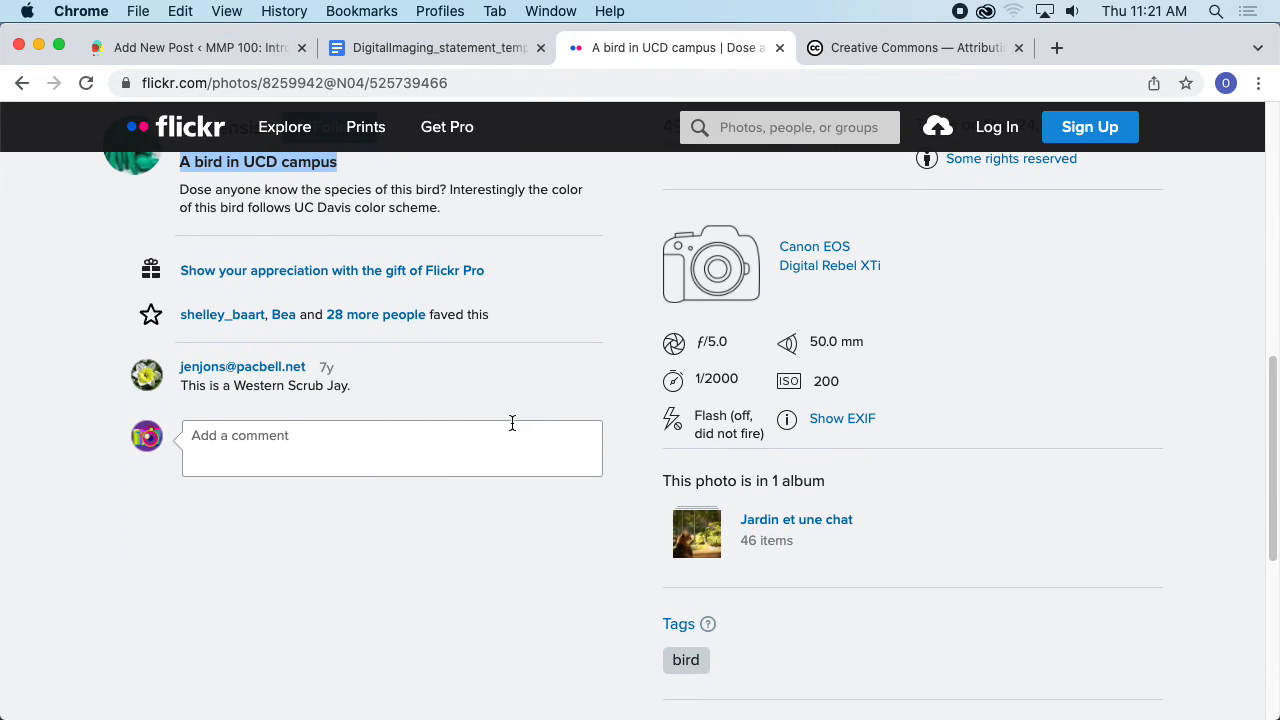
scroll(505, 415, "up", 5)
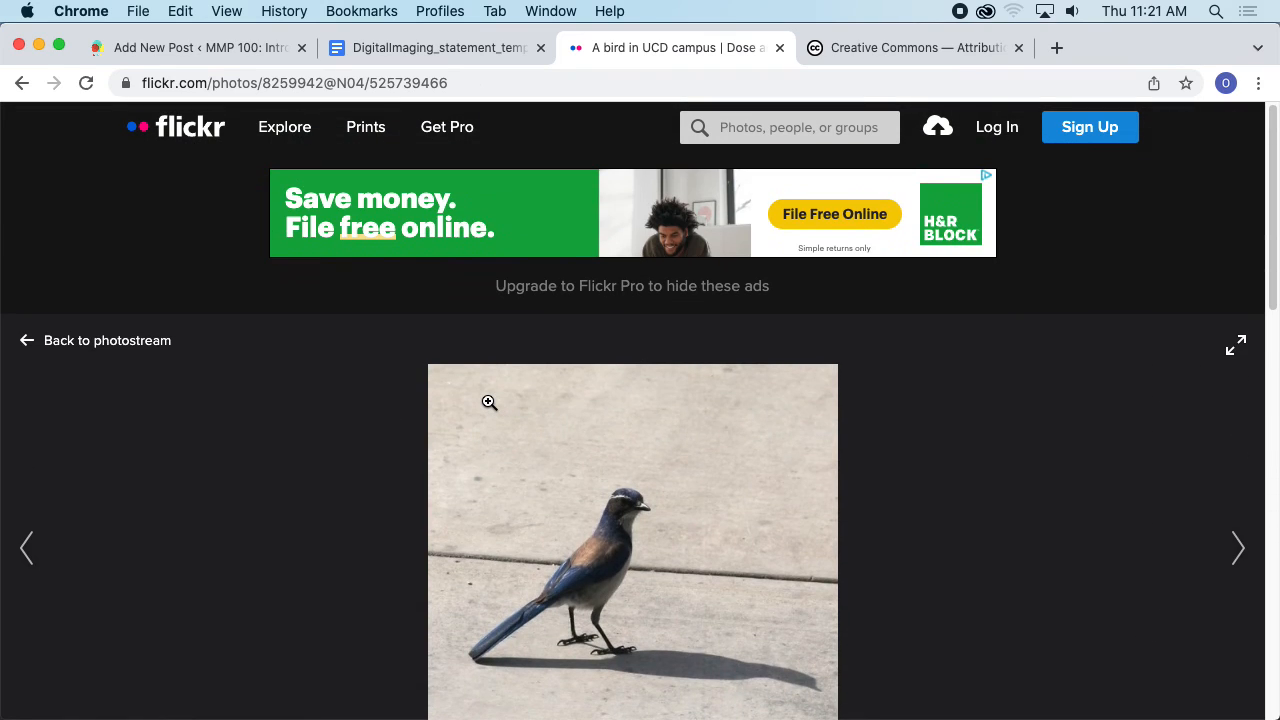
scroll(489, 402, "down", 10)
scroll(265, 267, "up", 1)
left_click(256, 260)
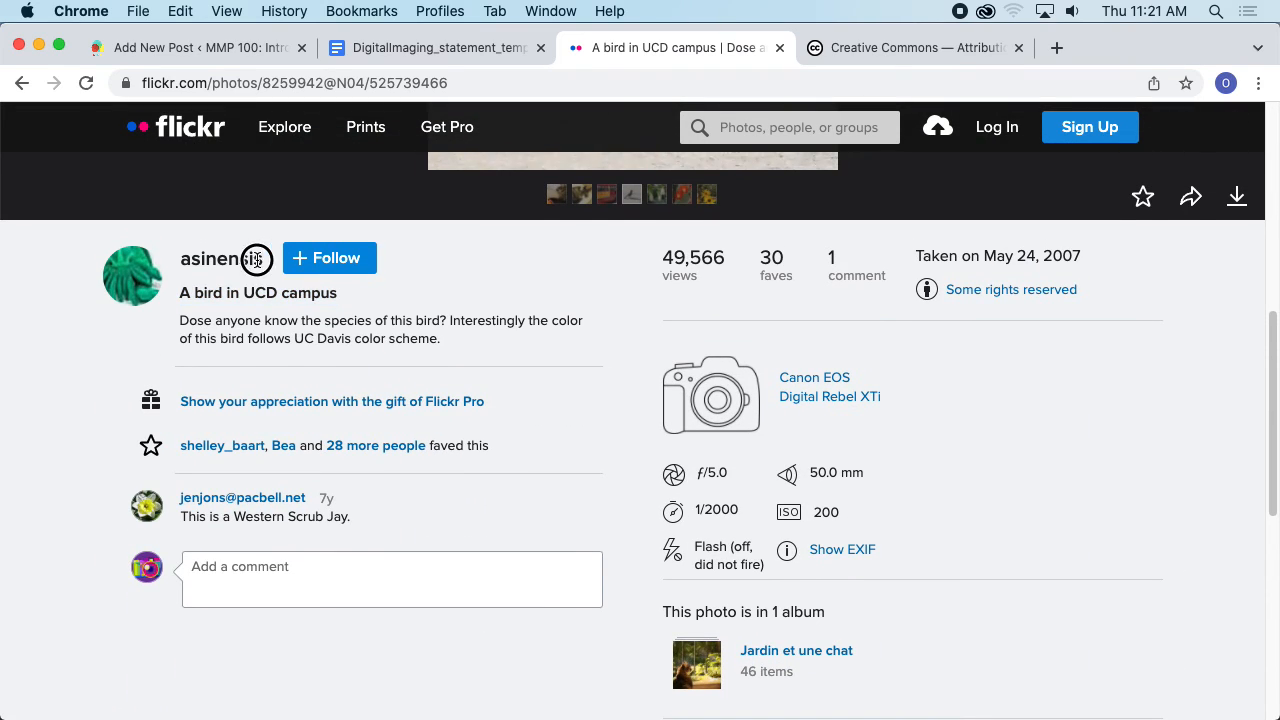
left_click_drag(177, 257, 265, 258)
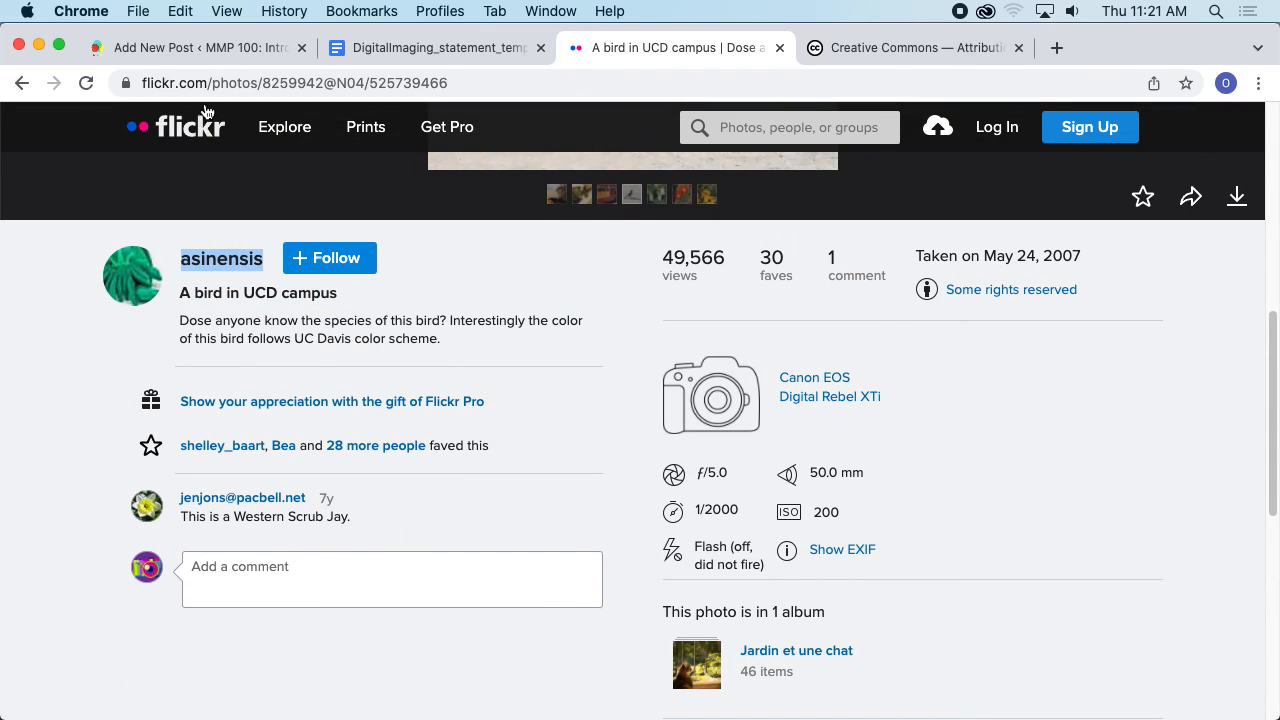
left_click(196, 47)
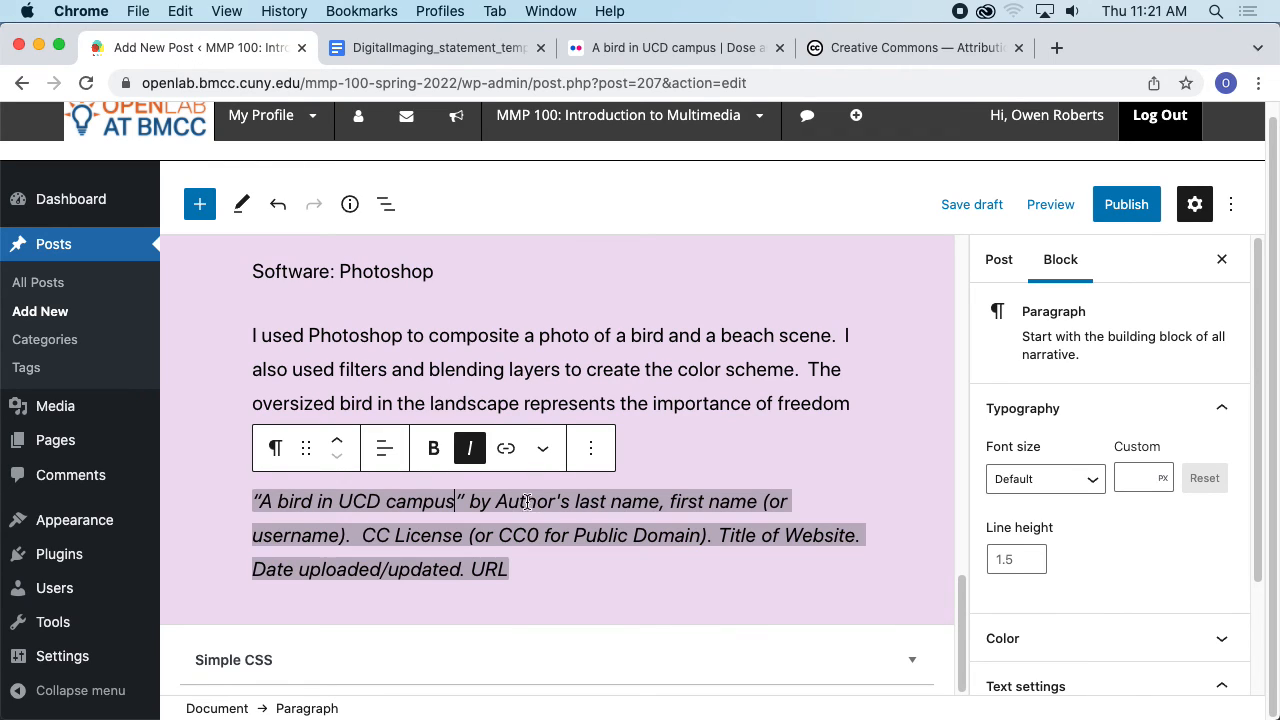
- Replace the author name placeholder in the citation with the username asinensis
left_click_drag(499, 501, 805, 500)
key("super+v")
key("BackSpace")
key("BackSpace")
key("BackSpace")
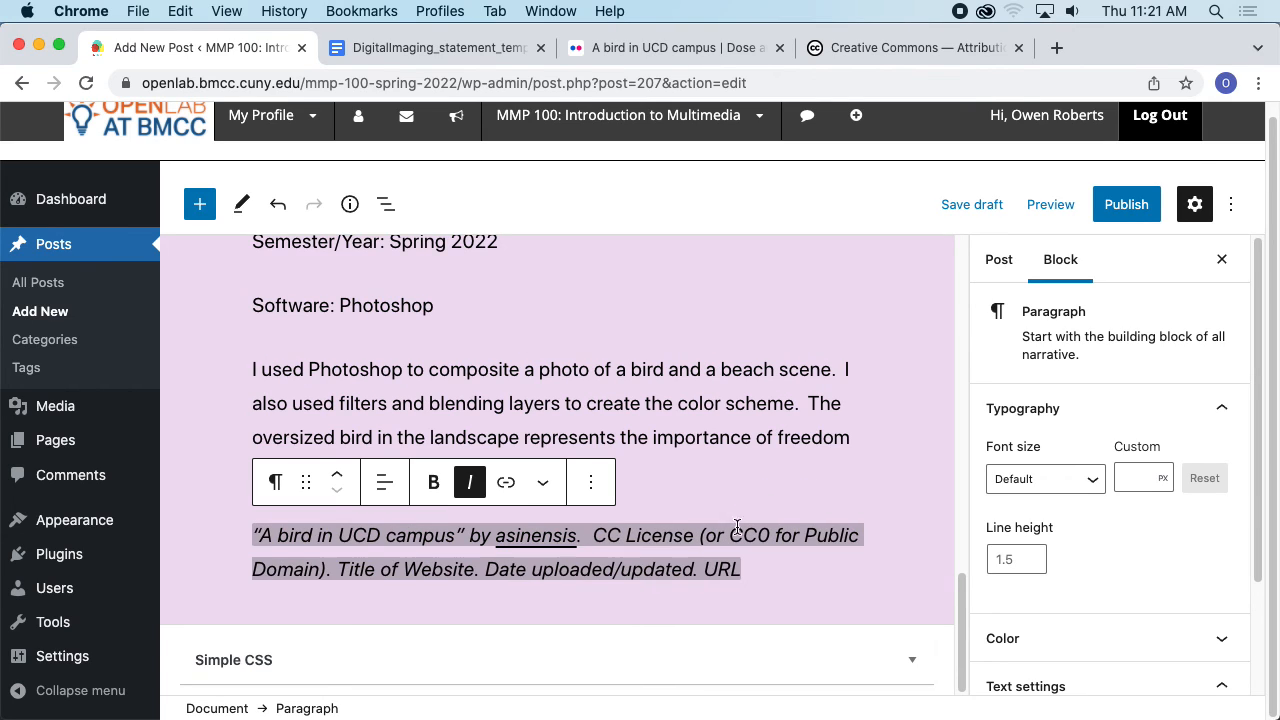
- Check the photo's license information on the Flickr page
left_click(836, 50)
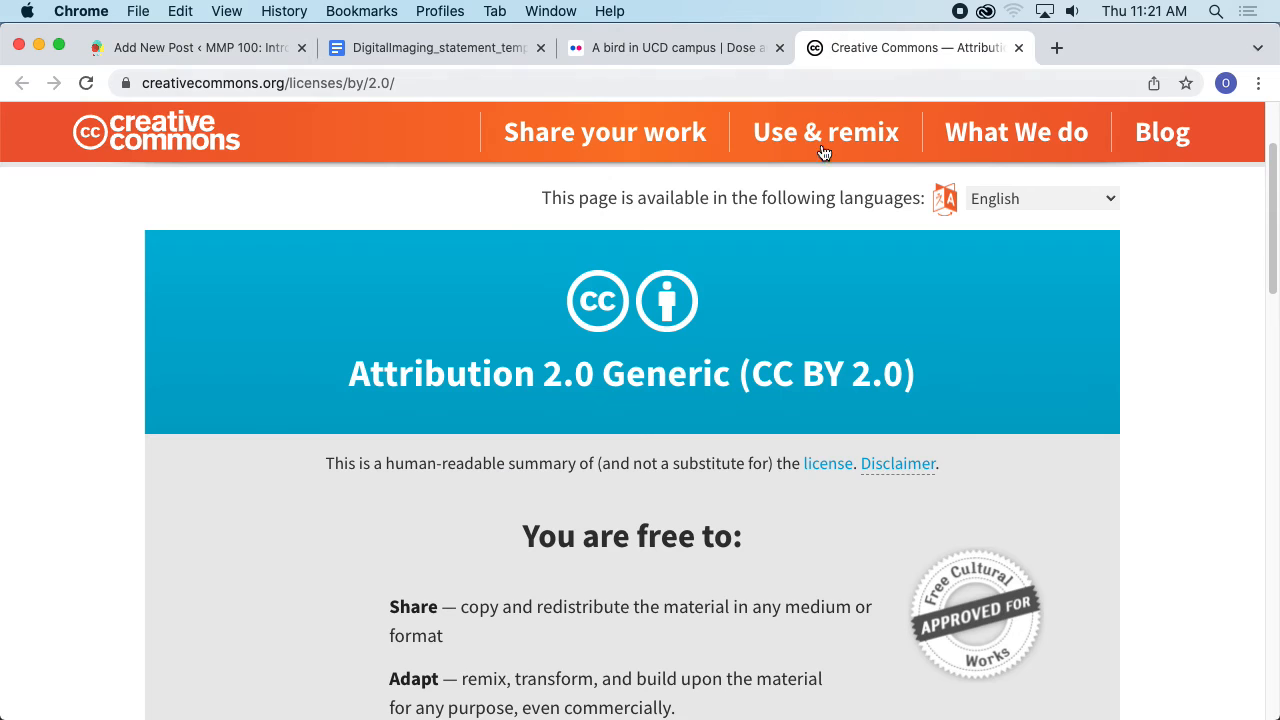
left_click(668, 54)
scroll(942, 346, "up", 2)
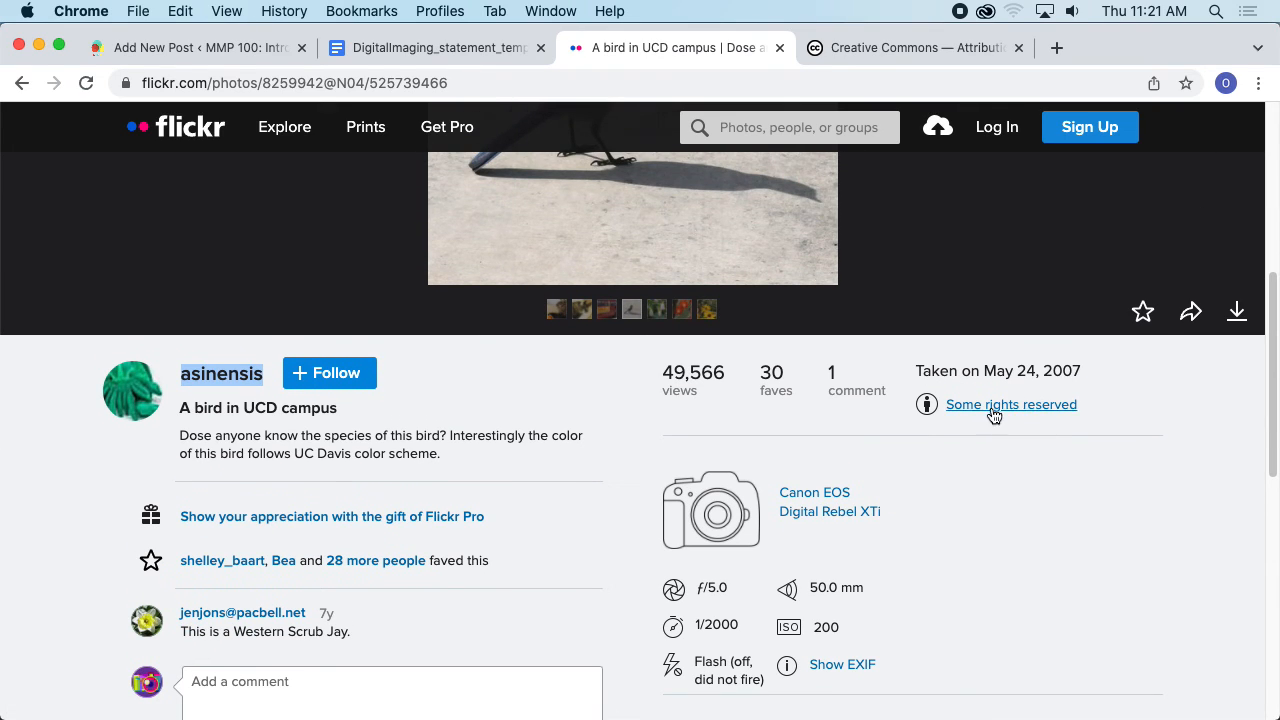
scroll(996, 420, "down", 3)
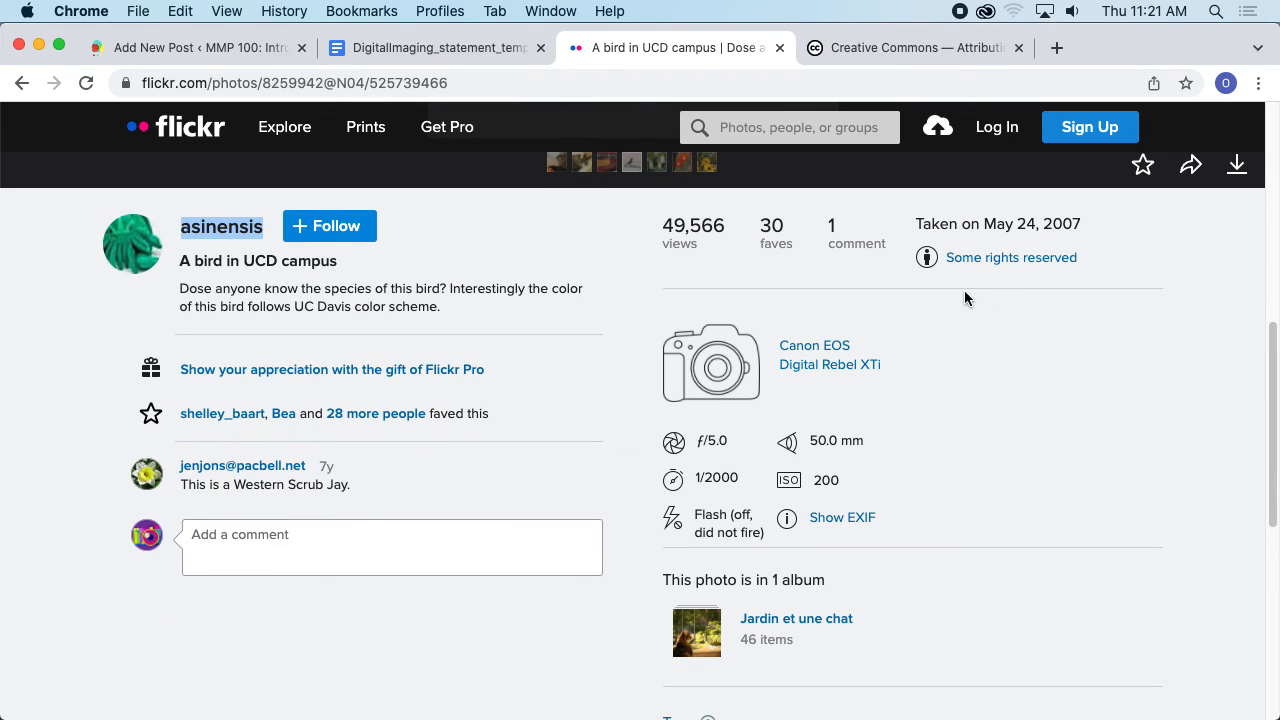
scroll(945, 361, "down", 3)
scroll(875, 415, "down", 5)
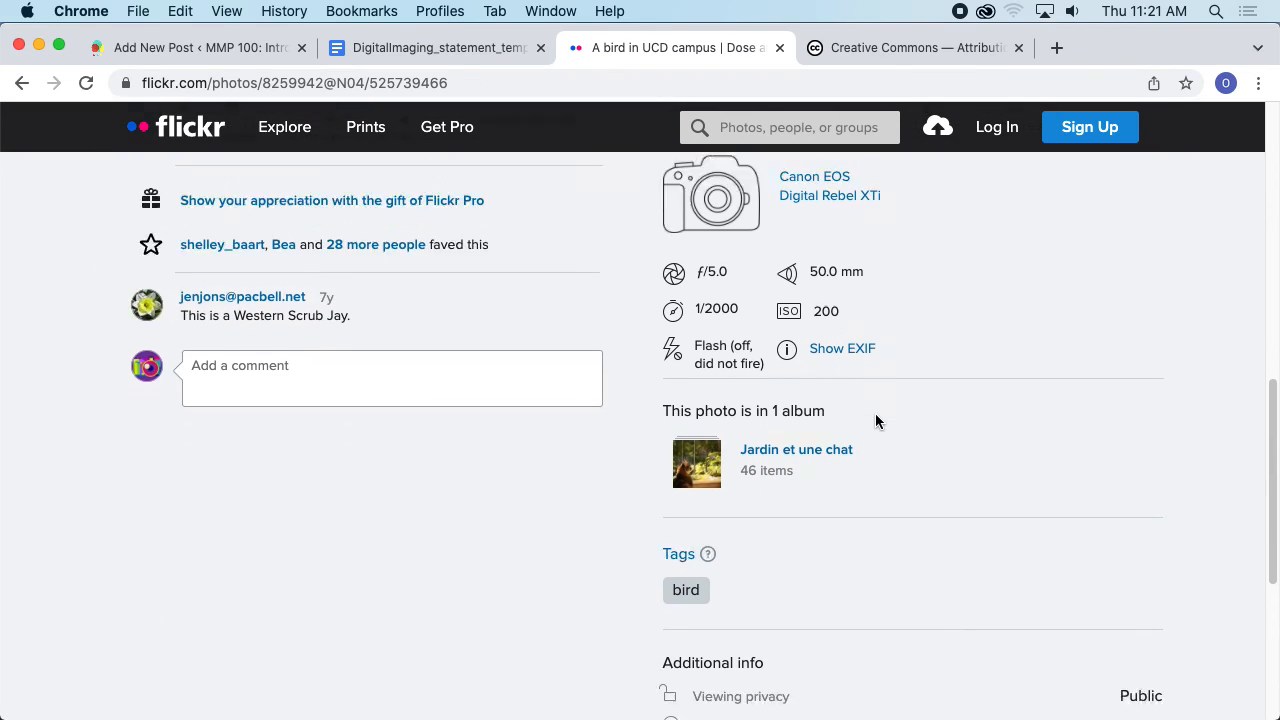
scroll(930, 390, "up", 6)
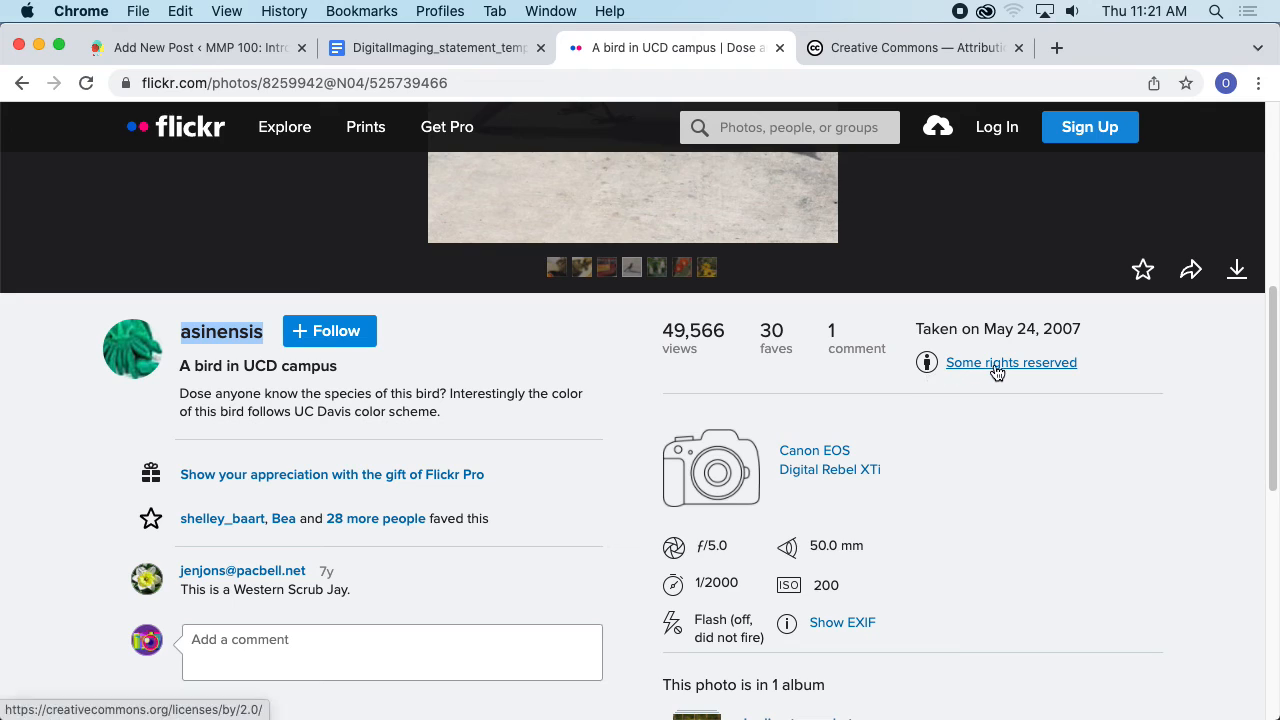
- Open the photo's Creative Commons license page, review its terms, and copy the title Attribution 2.0 Generic (CC BY 2.0)
scroll(988, 420, "down", 12)
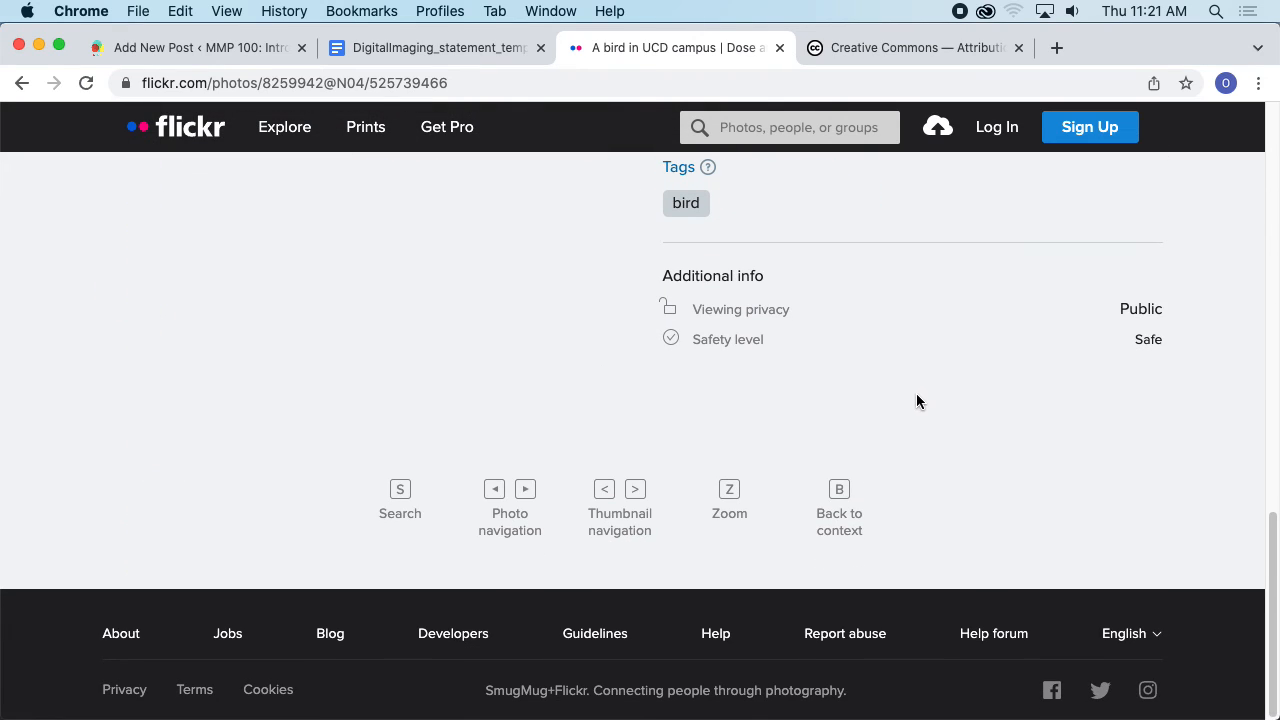
scroll(916, 393, "up", 10)
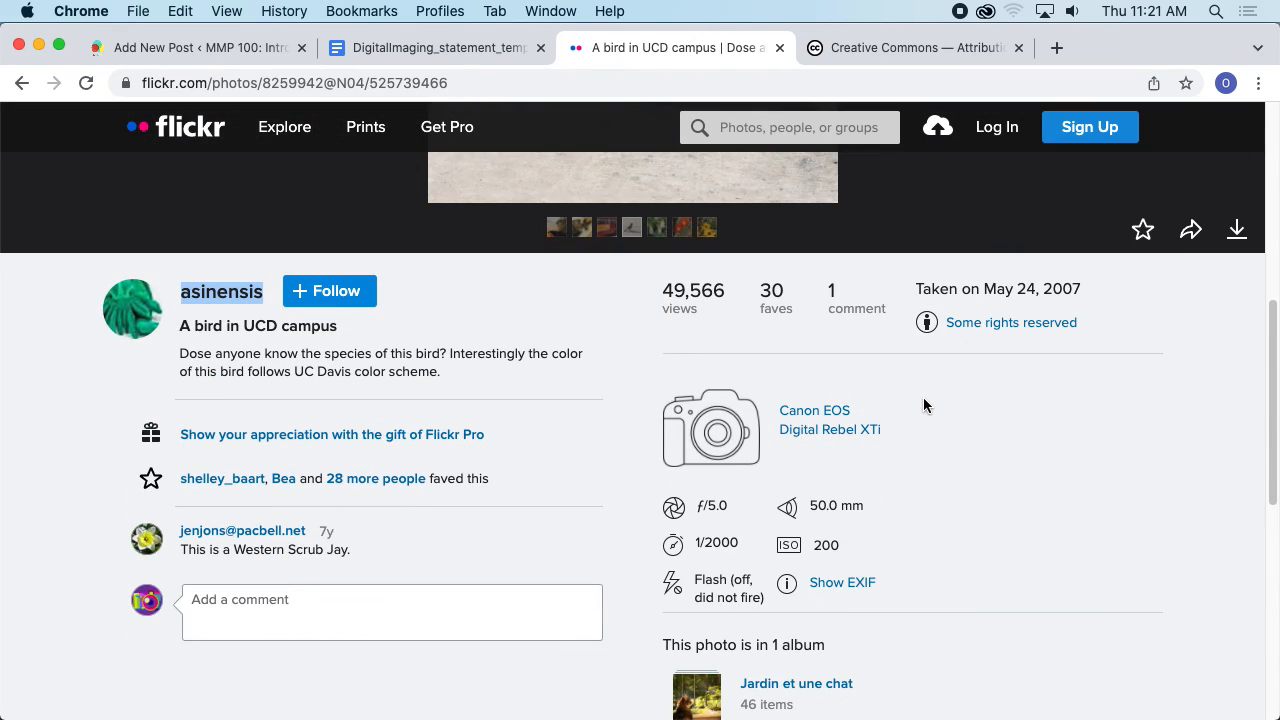
left_click(1000, 322)
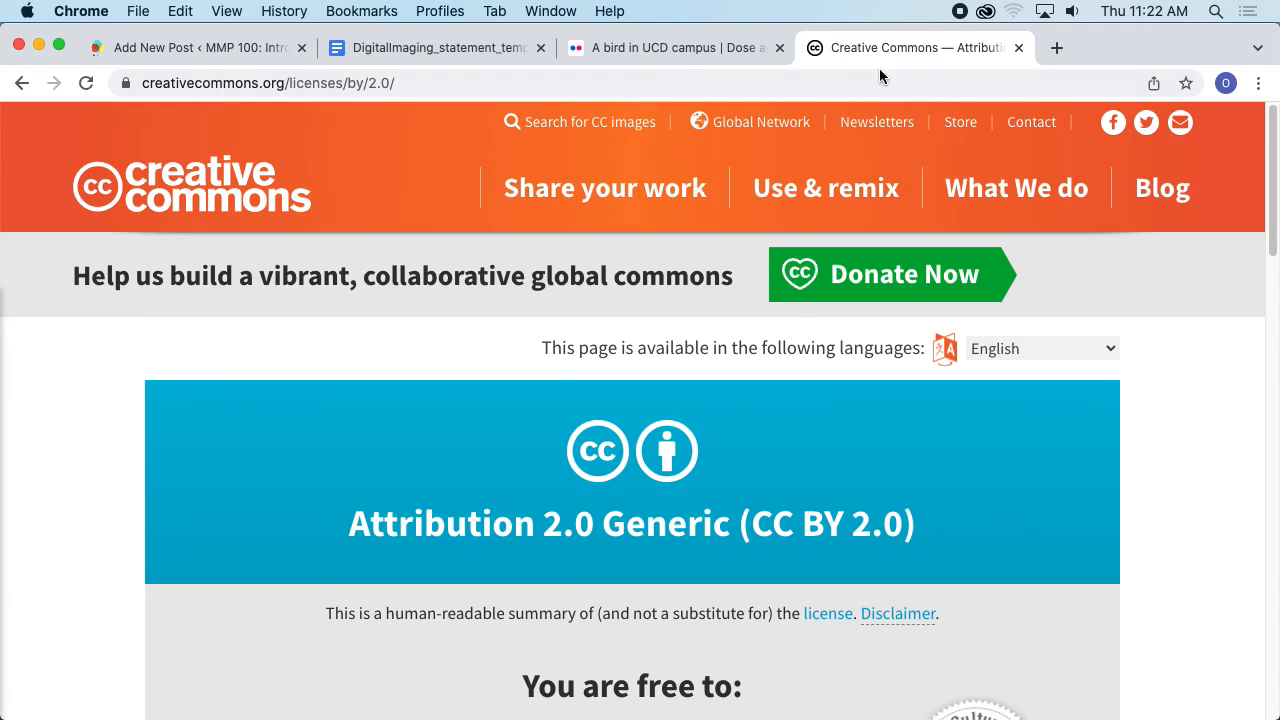
scroll(531, 339, "down", 3)
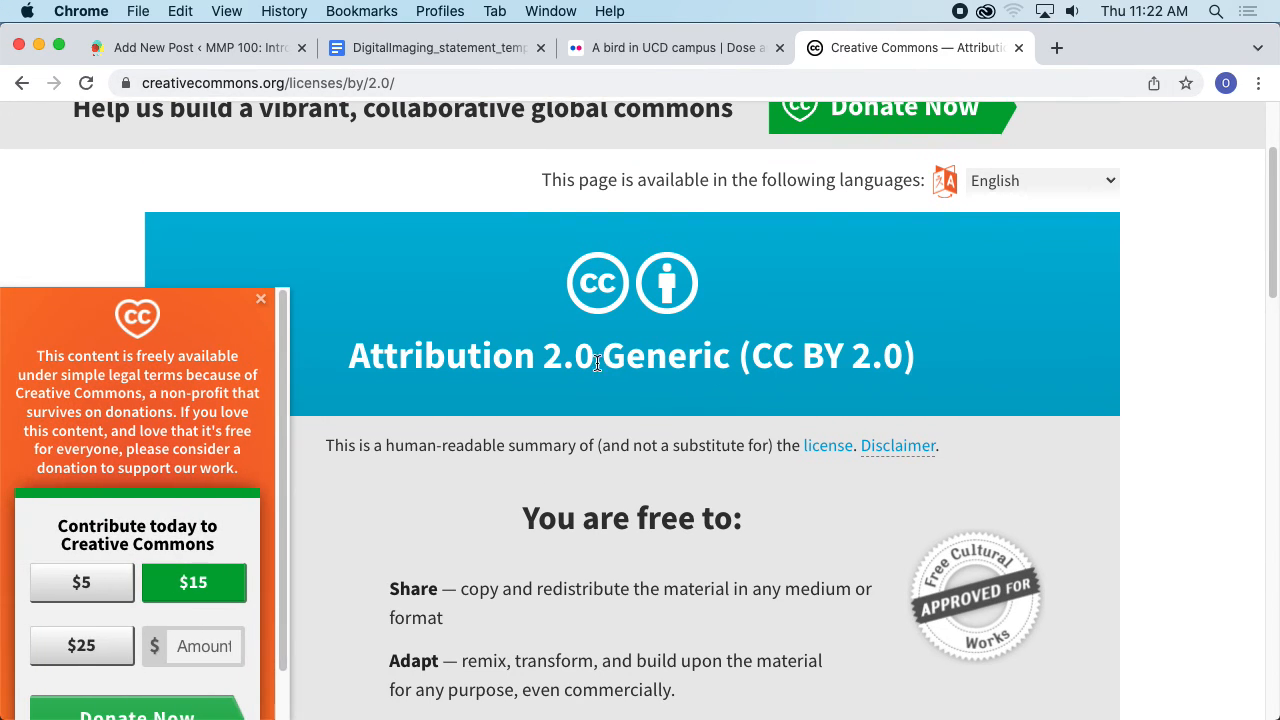
left_click(259, 301)
scroll(560, 440, "down", 3)
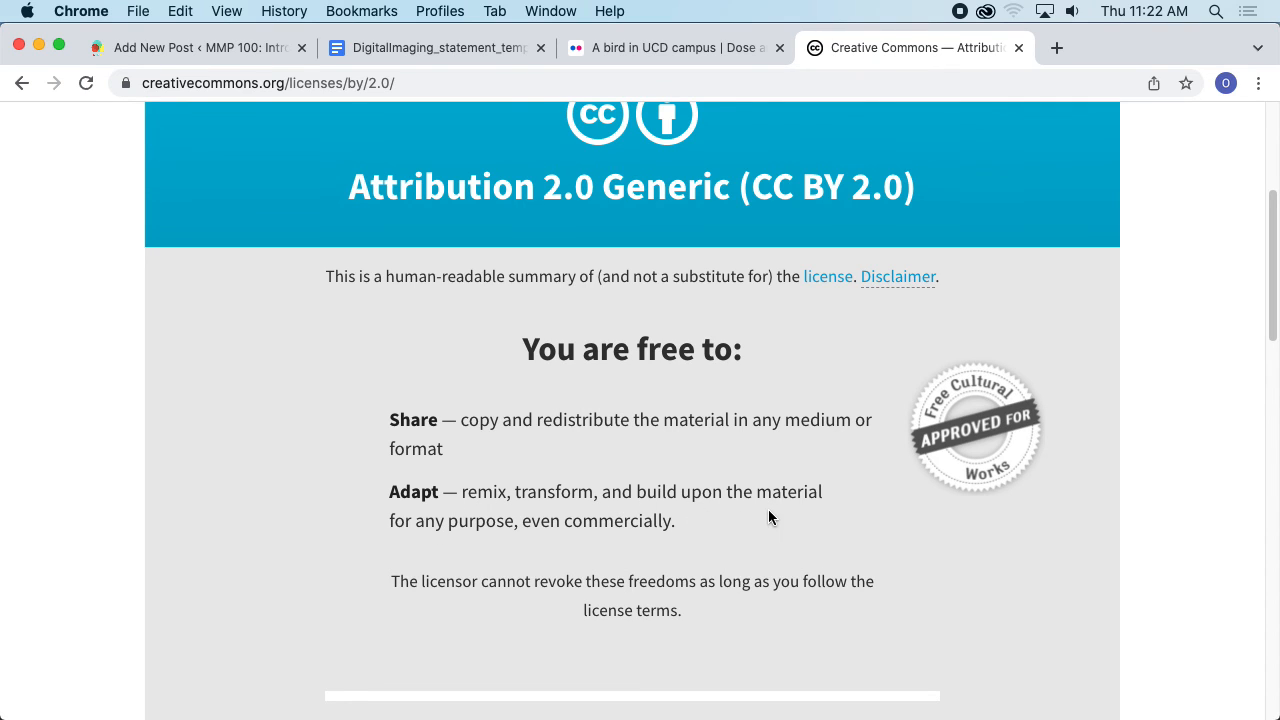
scroll(830, 500, "down", 5)
scroll(897, 480, "down", 4)
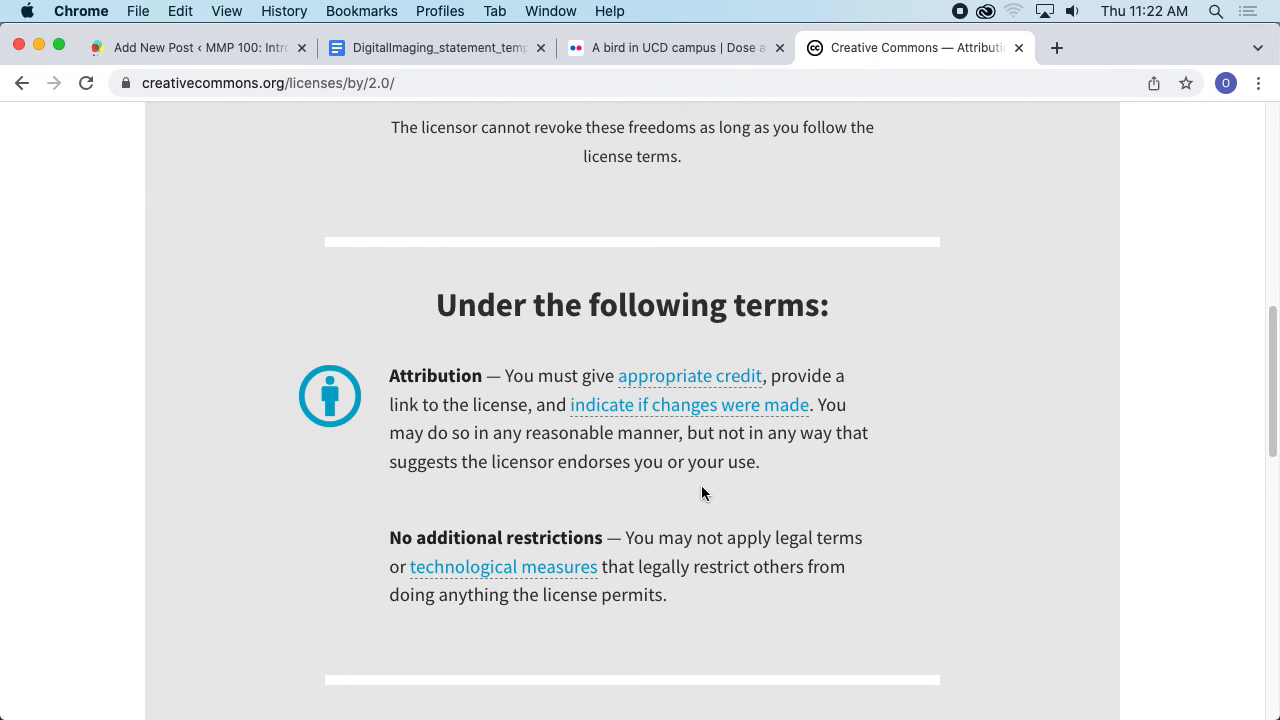
scroll(684, 308, "down", 14)
scroll(686, 295, "up", 20)
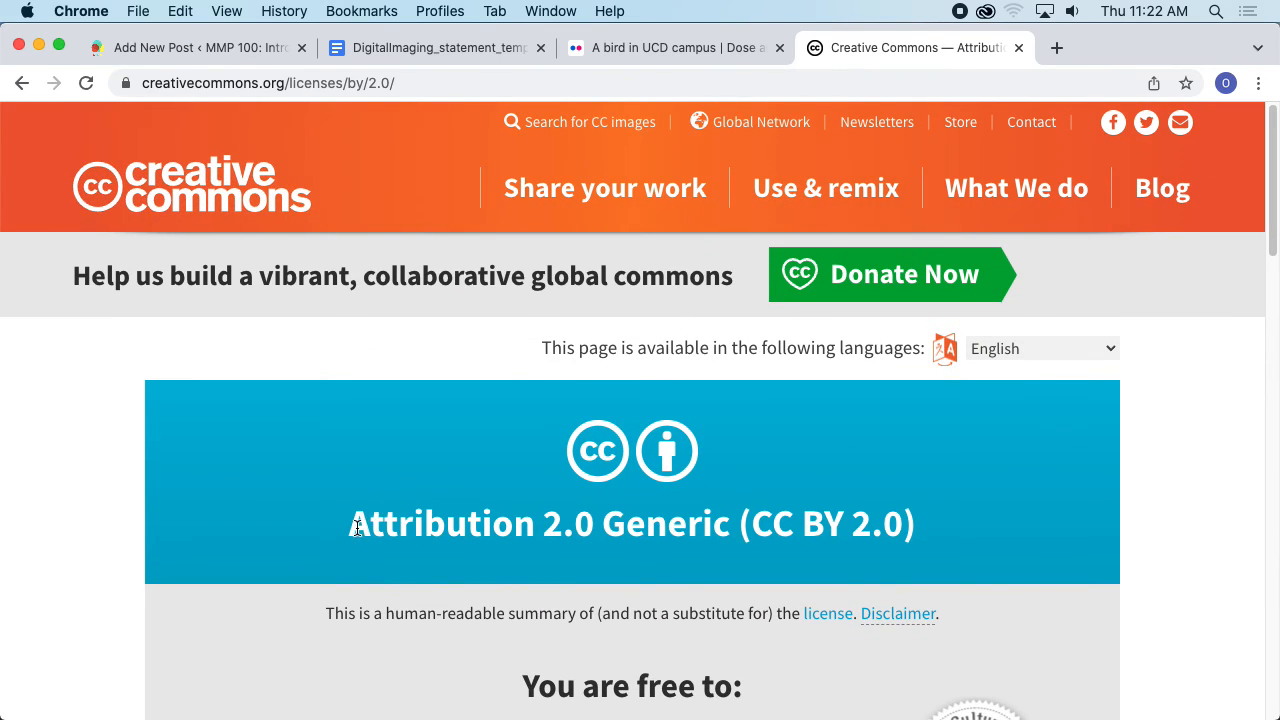
left_click_drag(357, 528, 911, 524)
key("super+c")
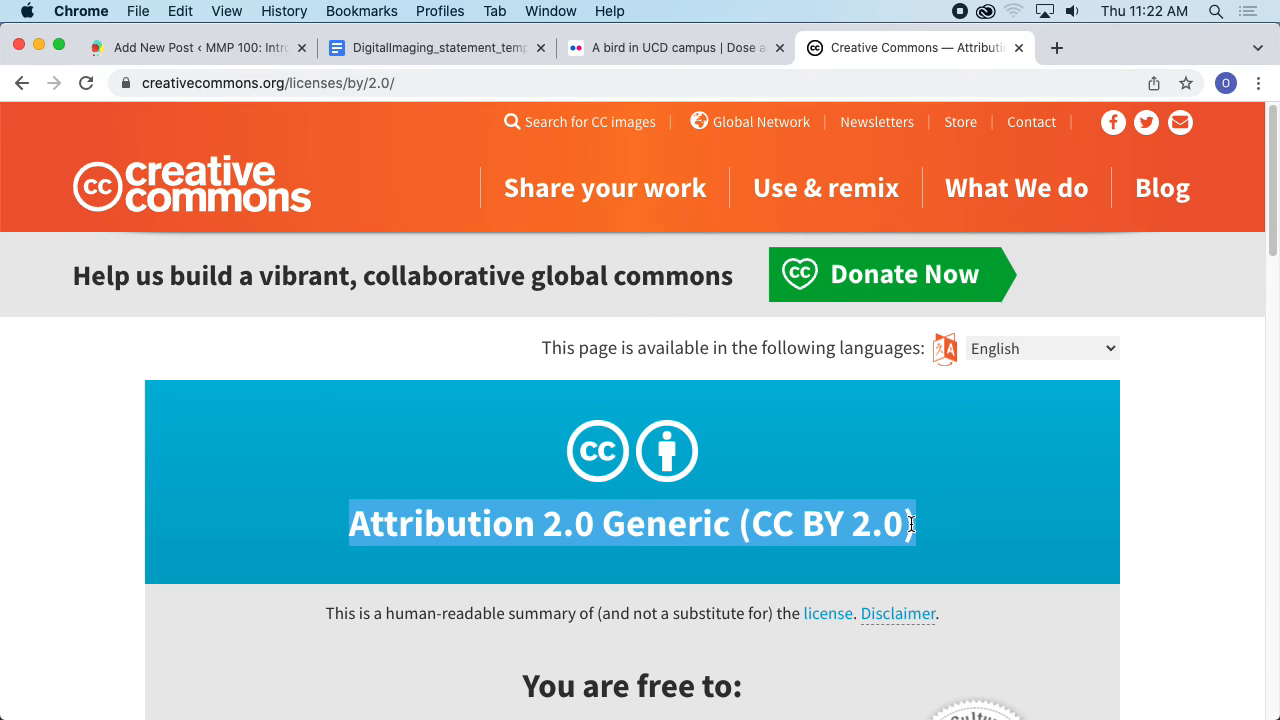
- Replace the CC License (or CC0 for Public Domain) placeholder in the citation with Attribution 2.0 Generic (CC BY 2.0)
left_click(190, 47)
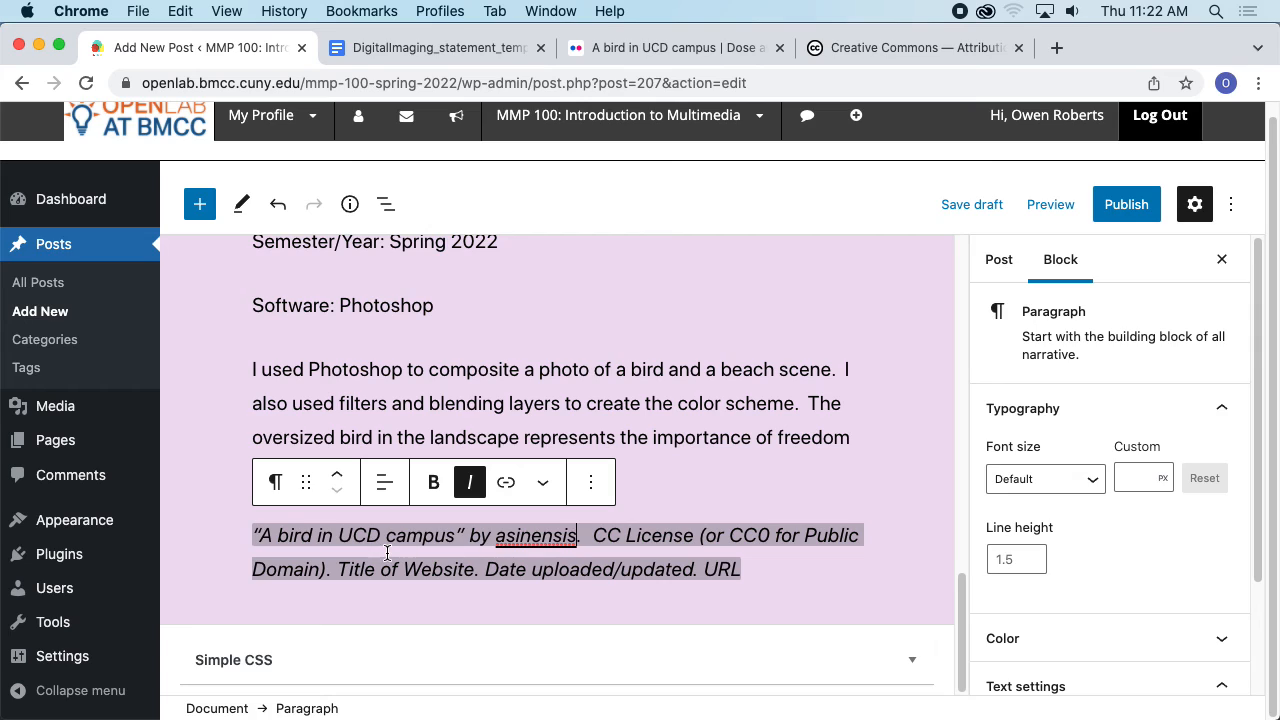
left_click_drag(327, 568, 541, 537)
key("super+v")
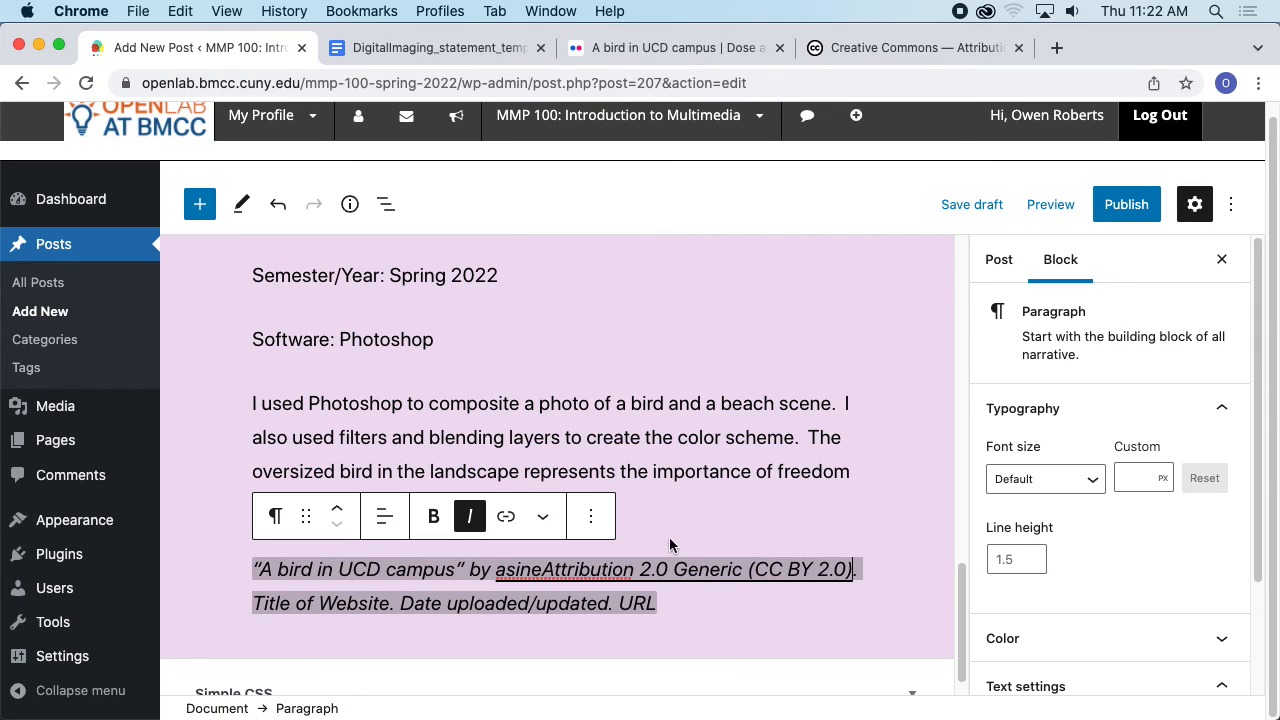
key("super+z")
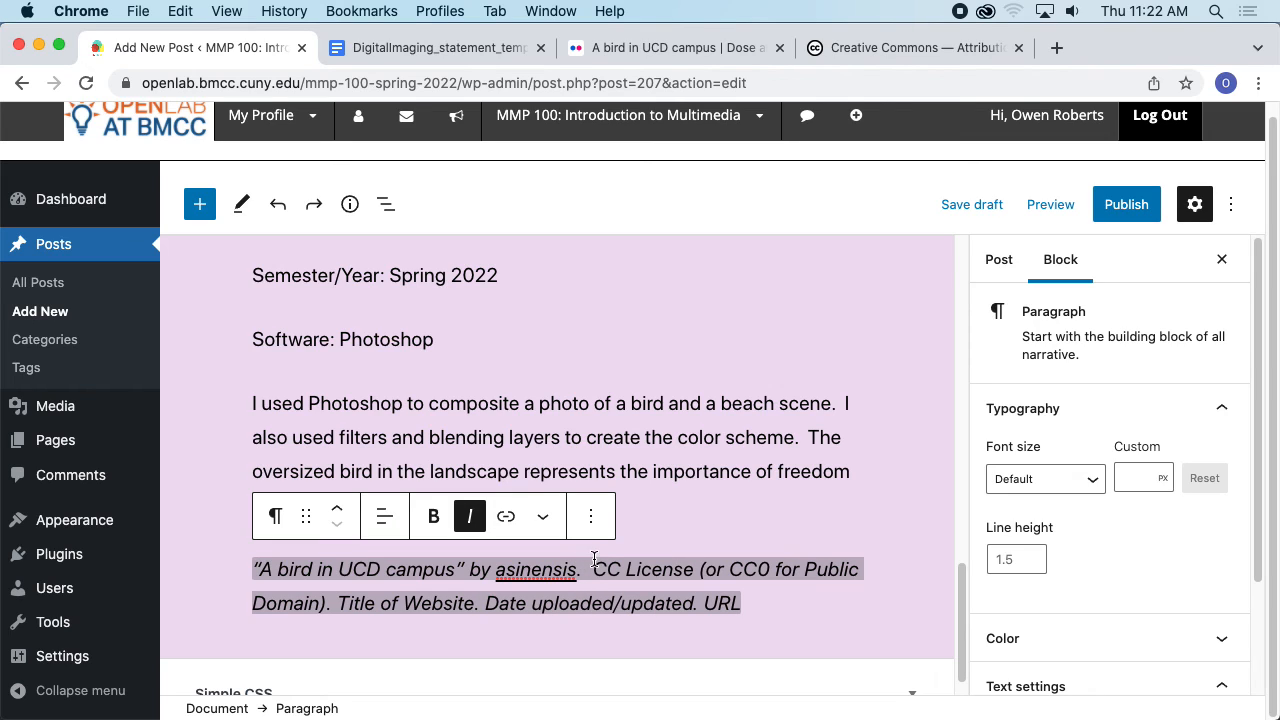
left_click_drag(594, 560, 328, 600)
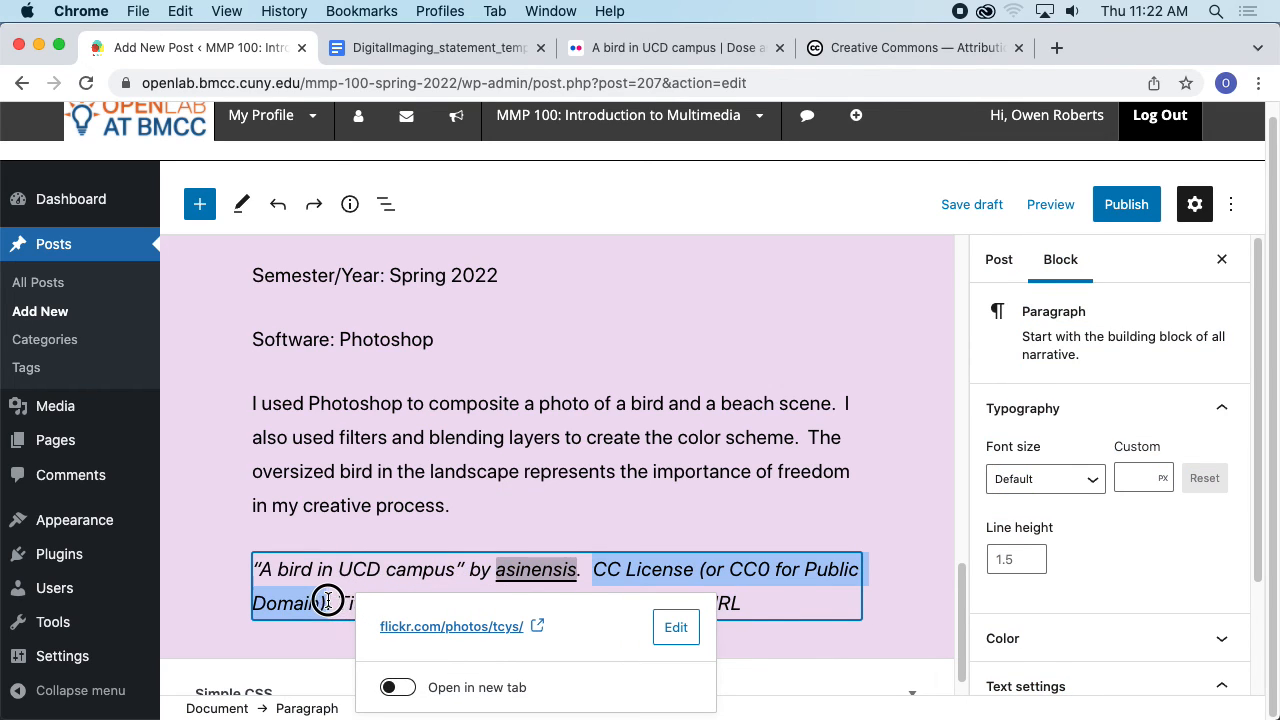
key("super+shift+z")
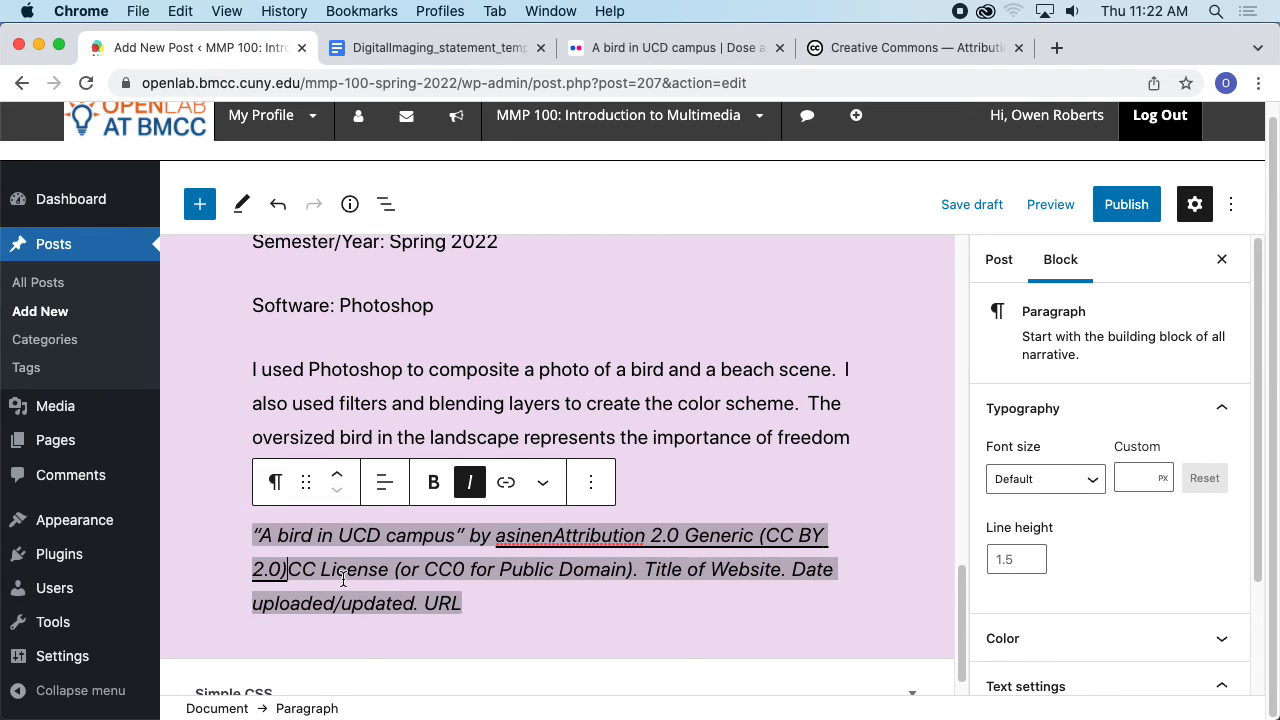
key("super+z")
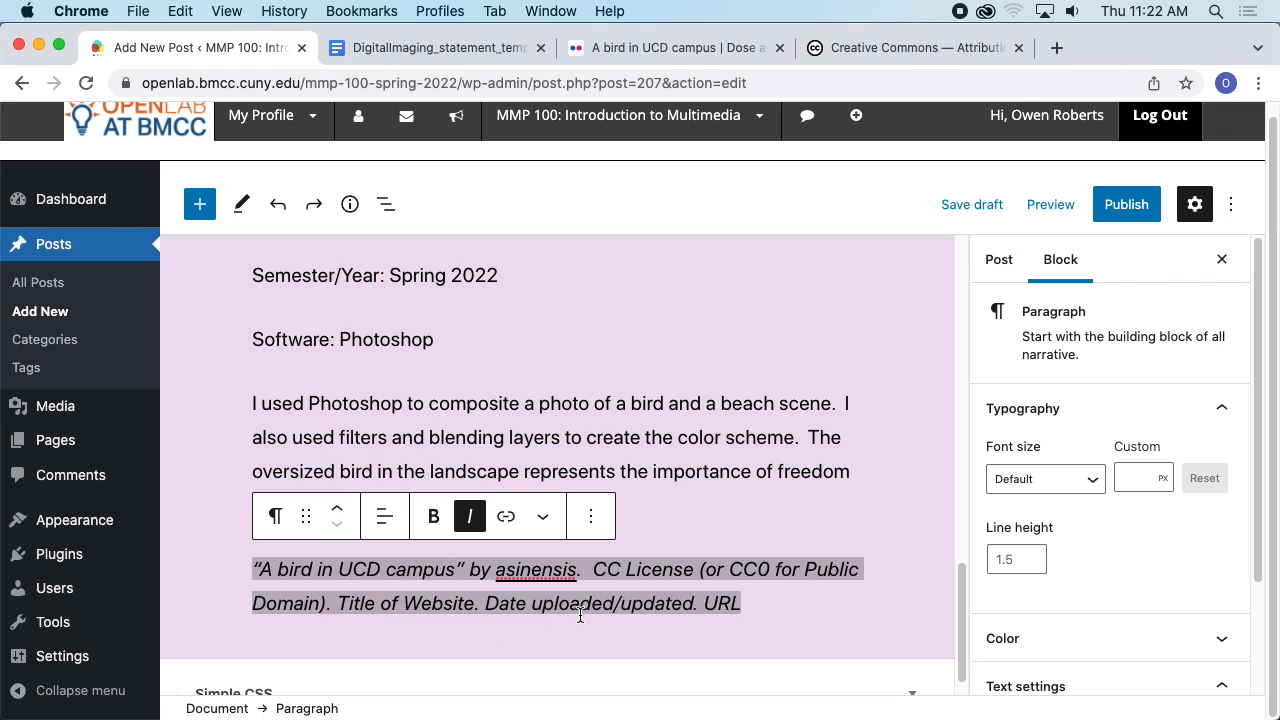
key("BackSpace")
key("BackSpace")
key("BackSpace")
key("BackSpace")
key("BackSpace")
key("BackSpace")
key("BackSpace")
key("BackSpace")
key("BackSpace")
key("BackSpace")
key("BackSpace")
key("BackSpace")
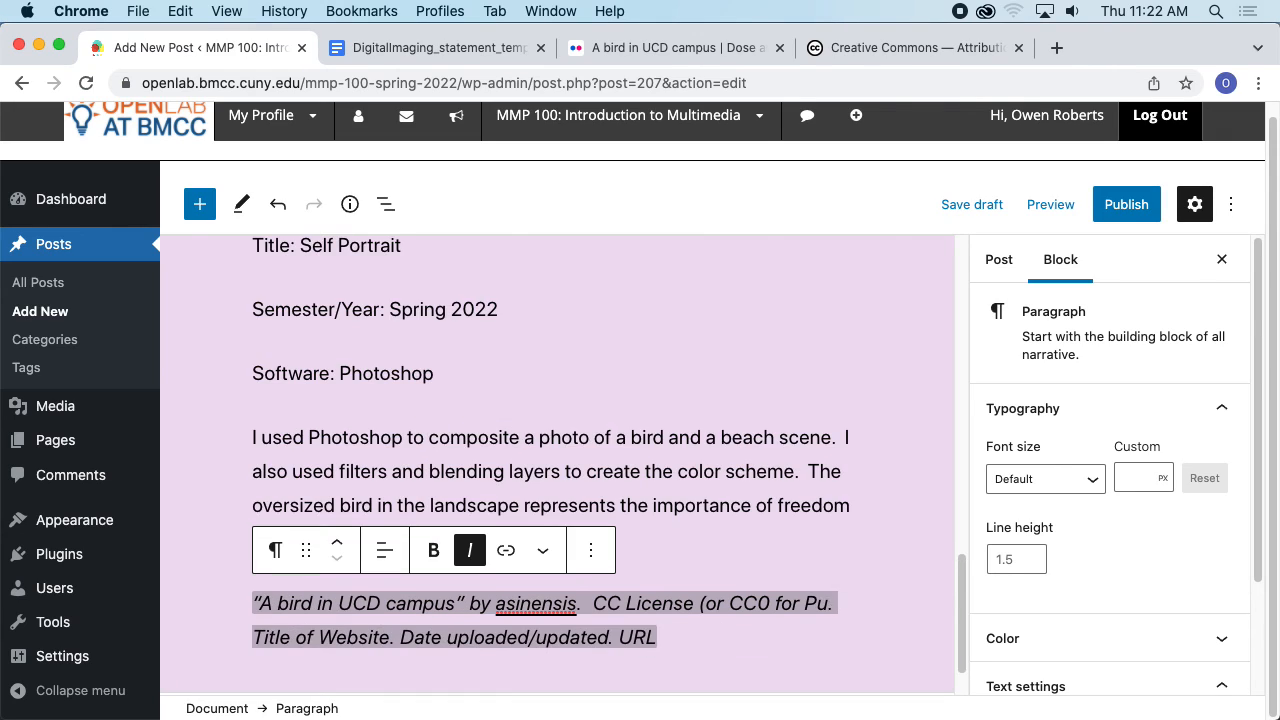
key("BackSpace")
key("BackSpace")
key("BackSpace")
key("BackSpace")
key("BackSpace")
key("BackSpace")
key("BackSpace")
key("BackSpace")
key("BackSpace")
key("BackSpace")
key("BackSpace")
key("BackSpace")
key("BackSpace")
key("BackSpace")
key("BackSpace")
key("BackSpace")
key("BackSpace")
key("BackSpace")
key("BackSpace")
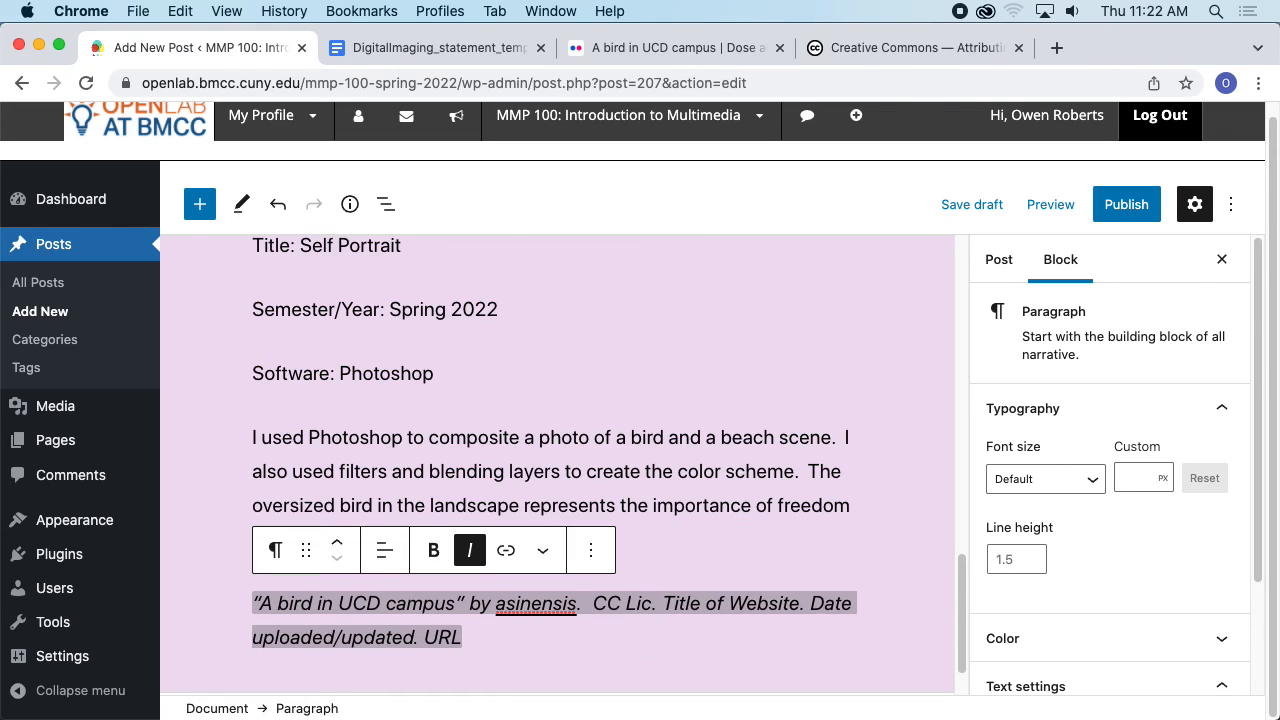
key("BackSpace")
key("BackSpace")
key("BackSpace")
key("BackSpace")
key("BackSpace")
key("BackSpace")
key("super+v")
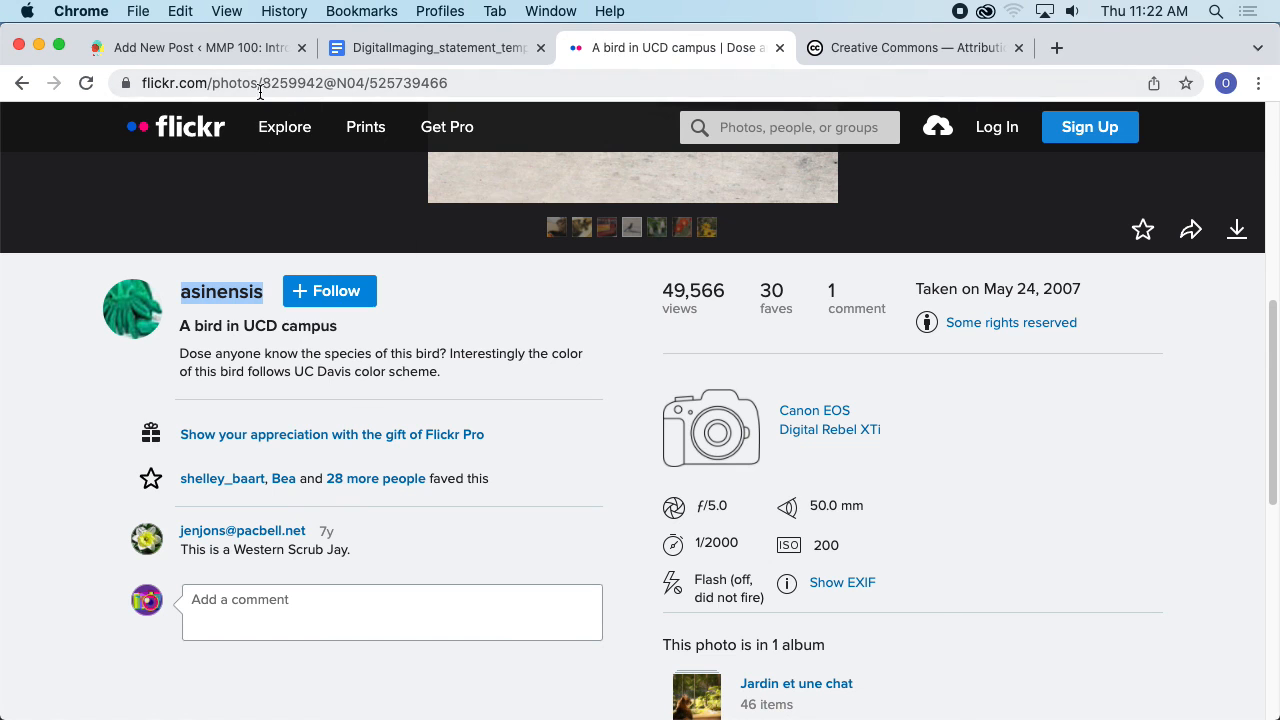
- Replace the Title of Website placeholder in the citation with flickr
left_click(228, 48)
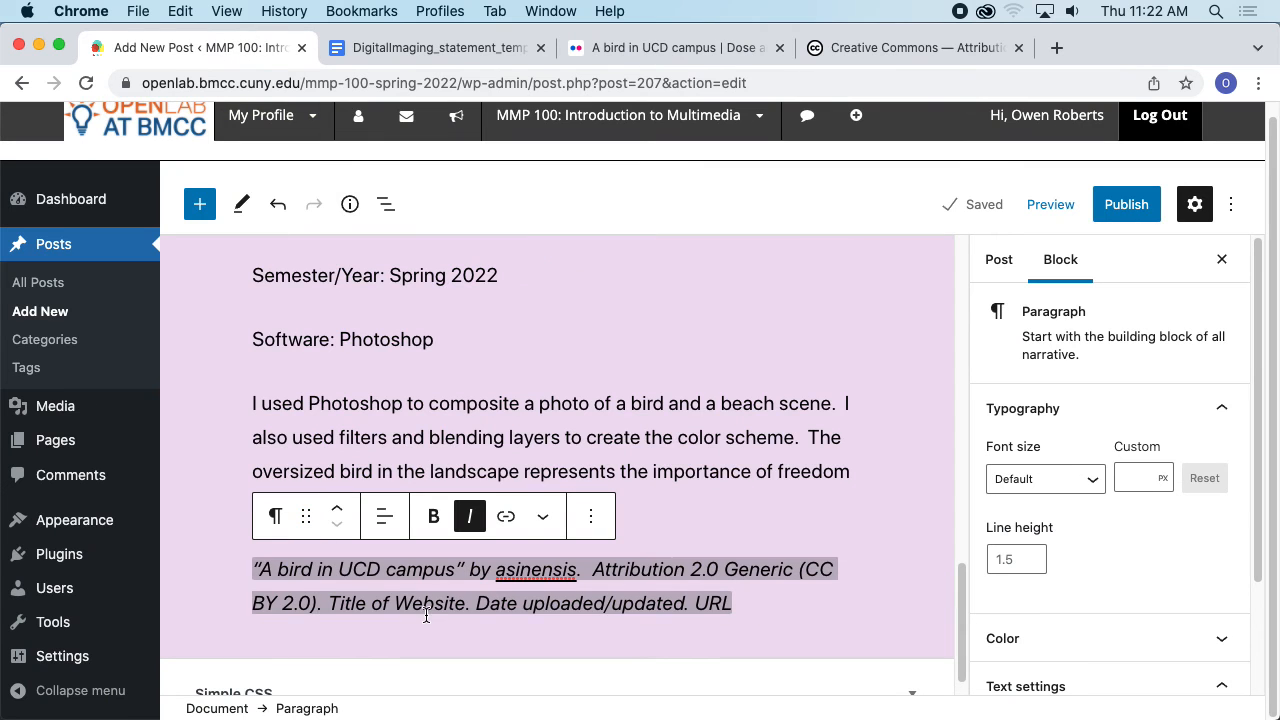
left_click_drag(463, 603, 328, 600)
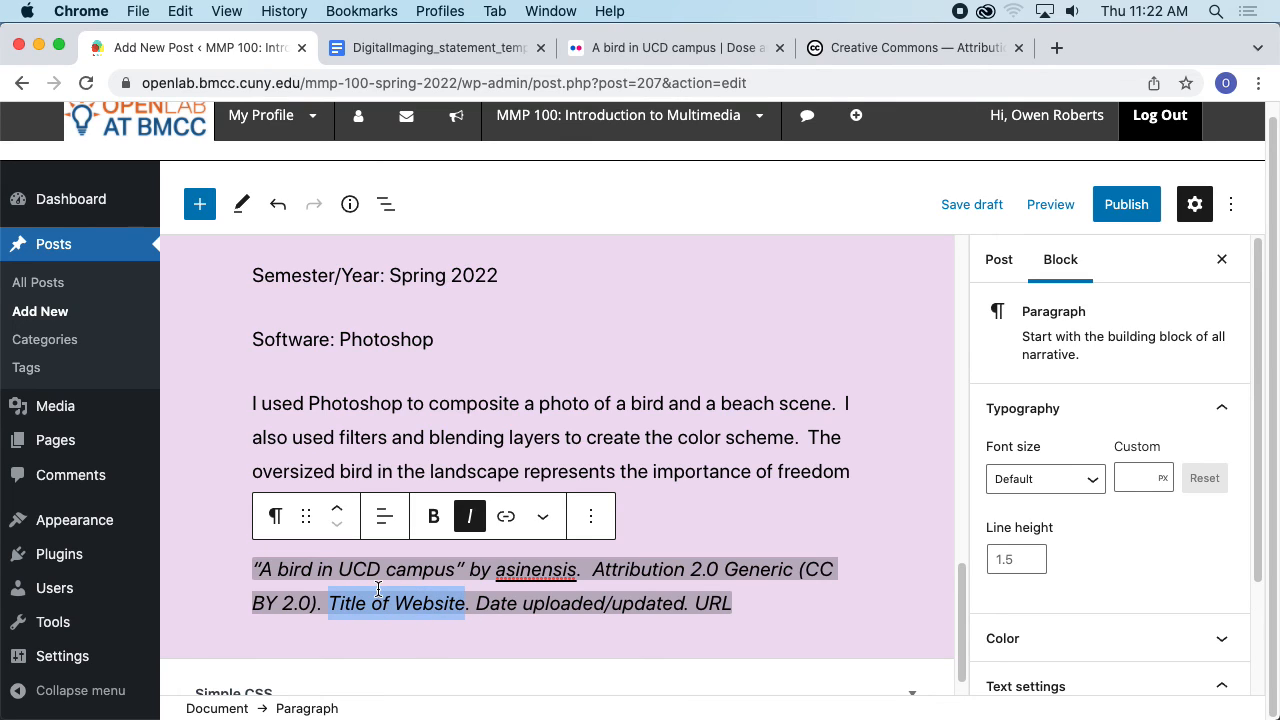
key("BackSpace")
type("flickr")
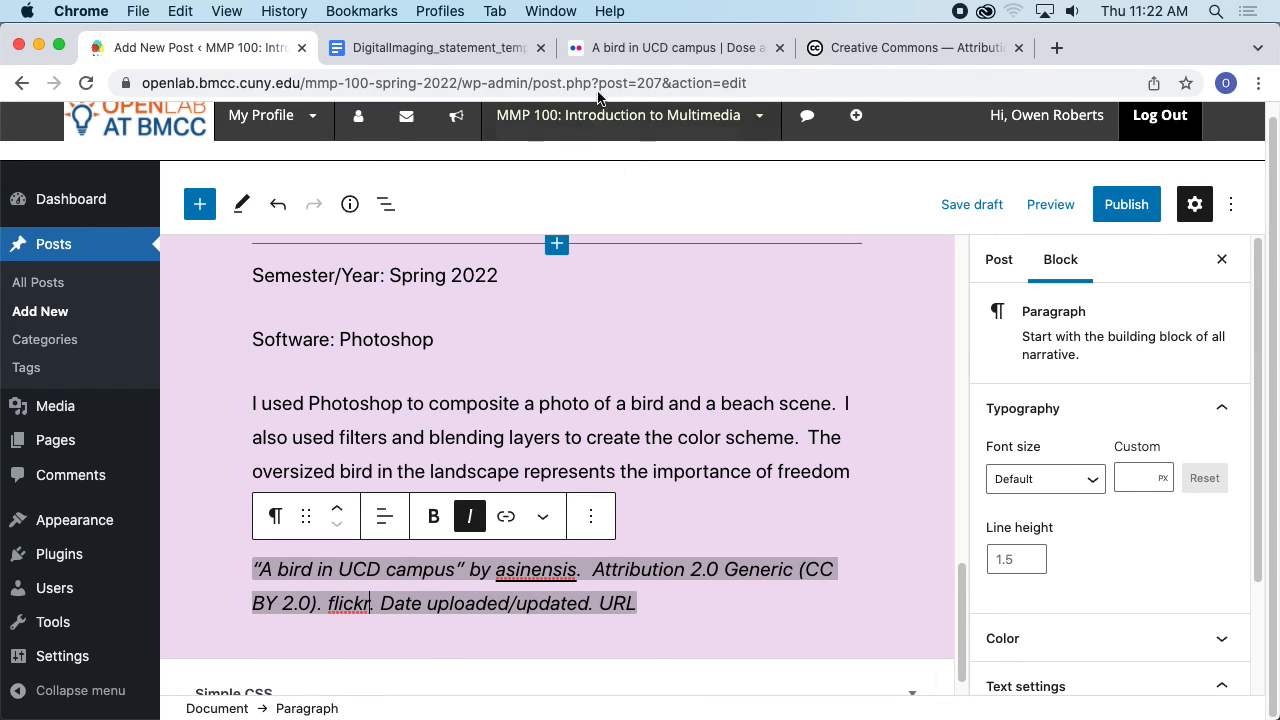
- Replace the Date uploaded/updated placeholder with the photo's date May 24, 2007 from the Flickr page
left_click(600, 48)
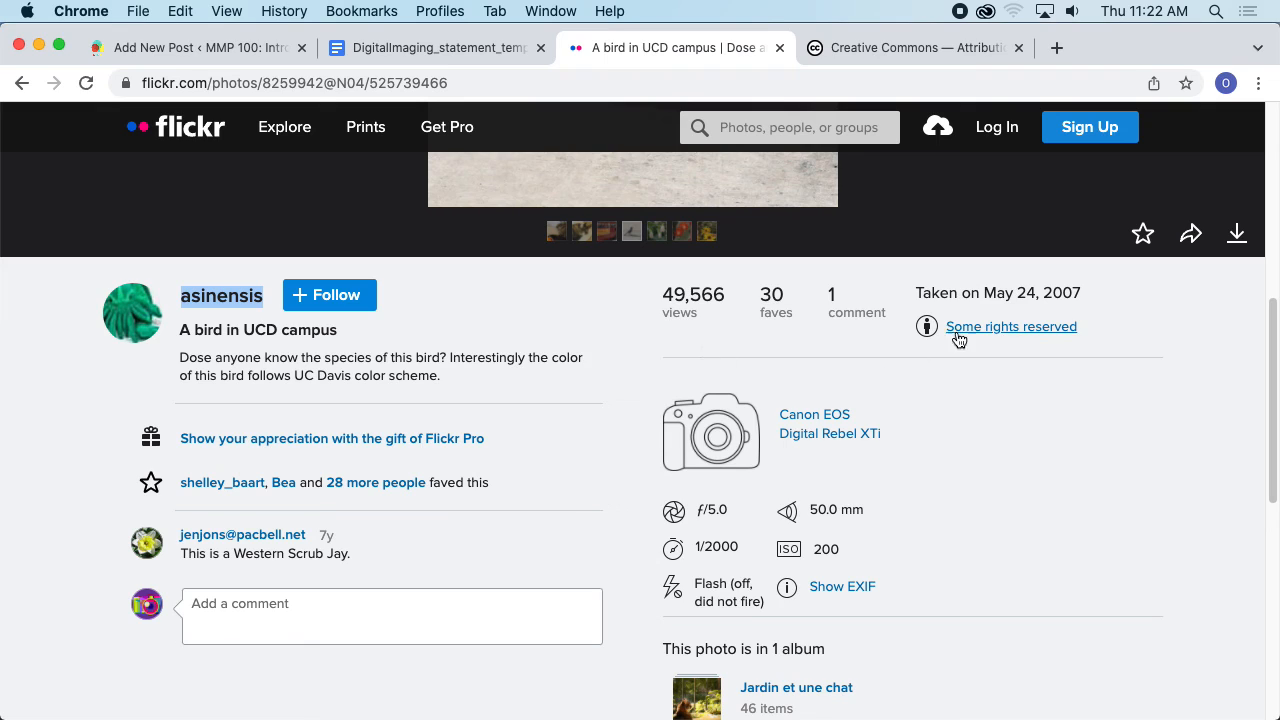
left_click_drag(1083, 295, 984, 292)
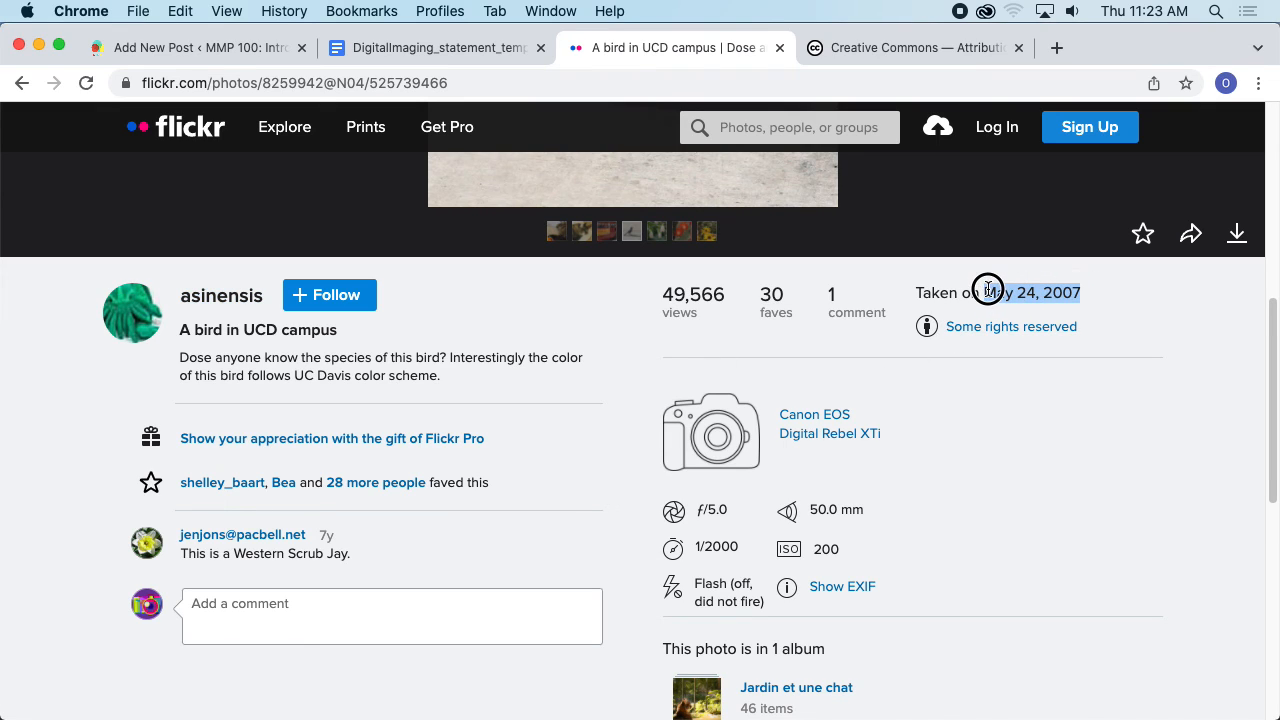
left_click(443, 50)
left_click(190, 48)
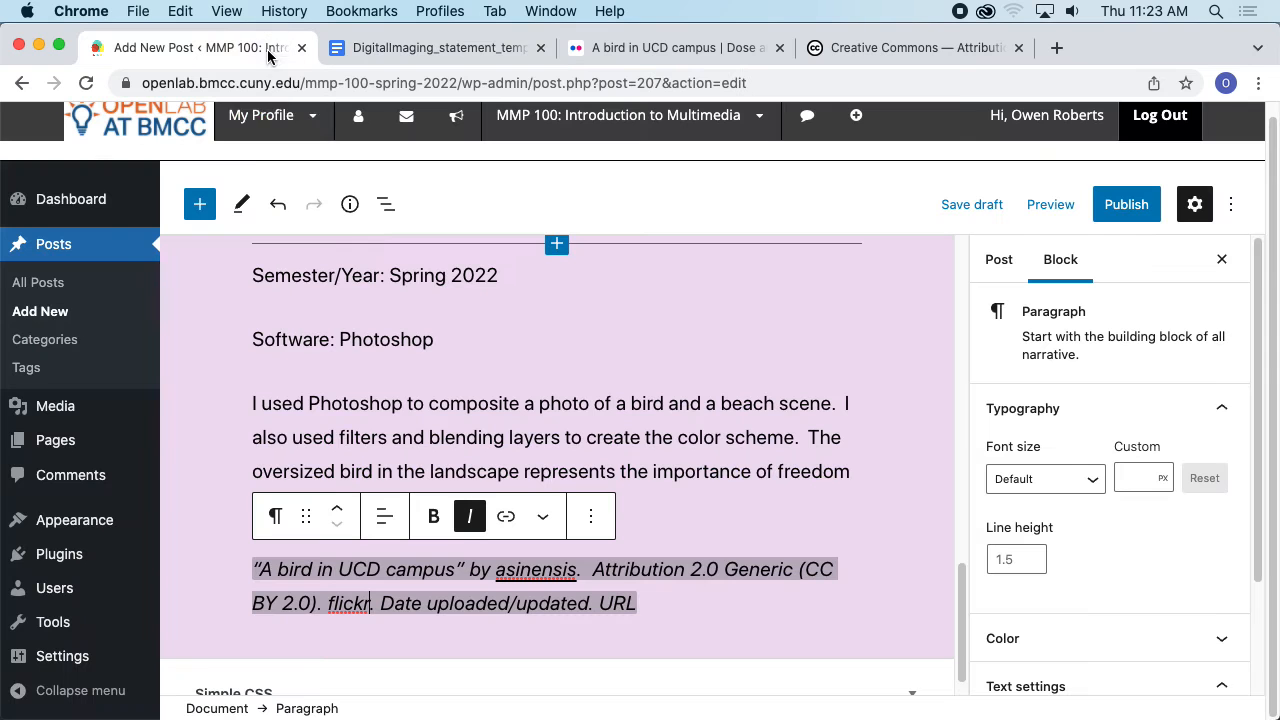
left_click_drag(380, 603, 589, 605)
key("super+c")
key("super+v")
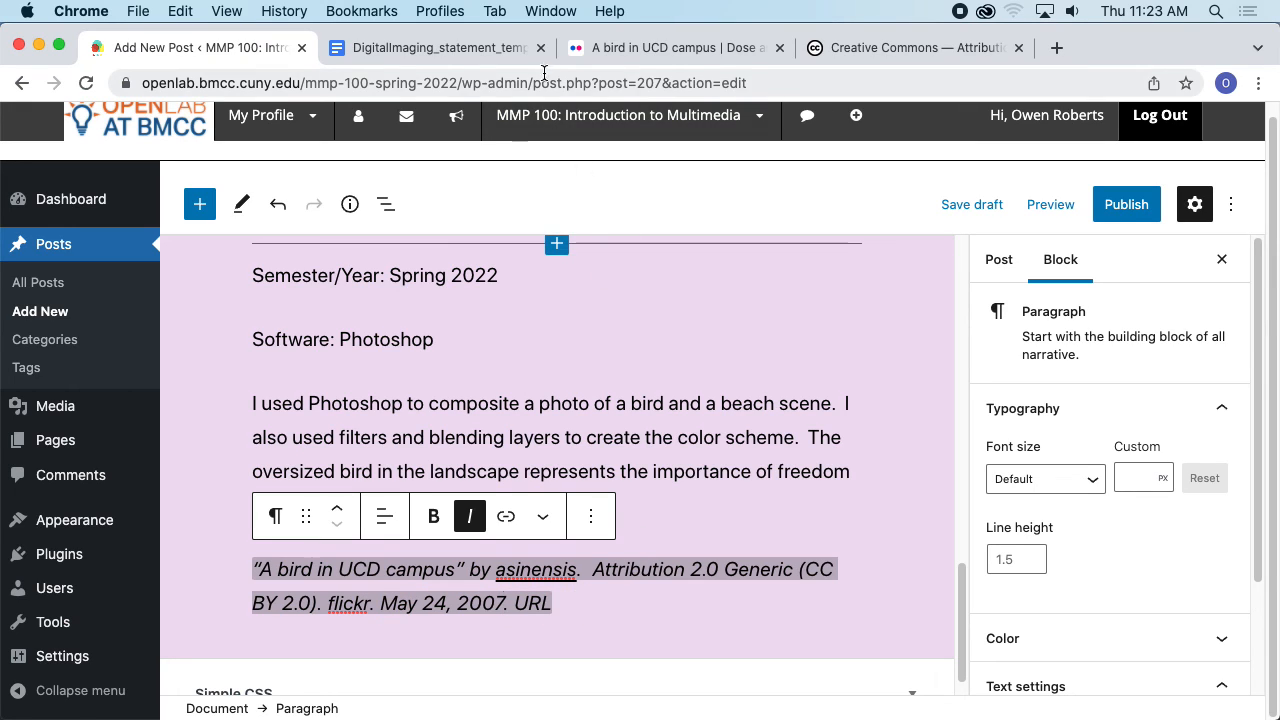
- Copy the Flickr photo page address and replace the URL placeholder in the citation with it
left_click(670, 48)
left_click(546, 83)
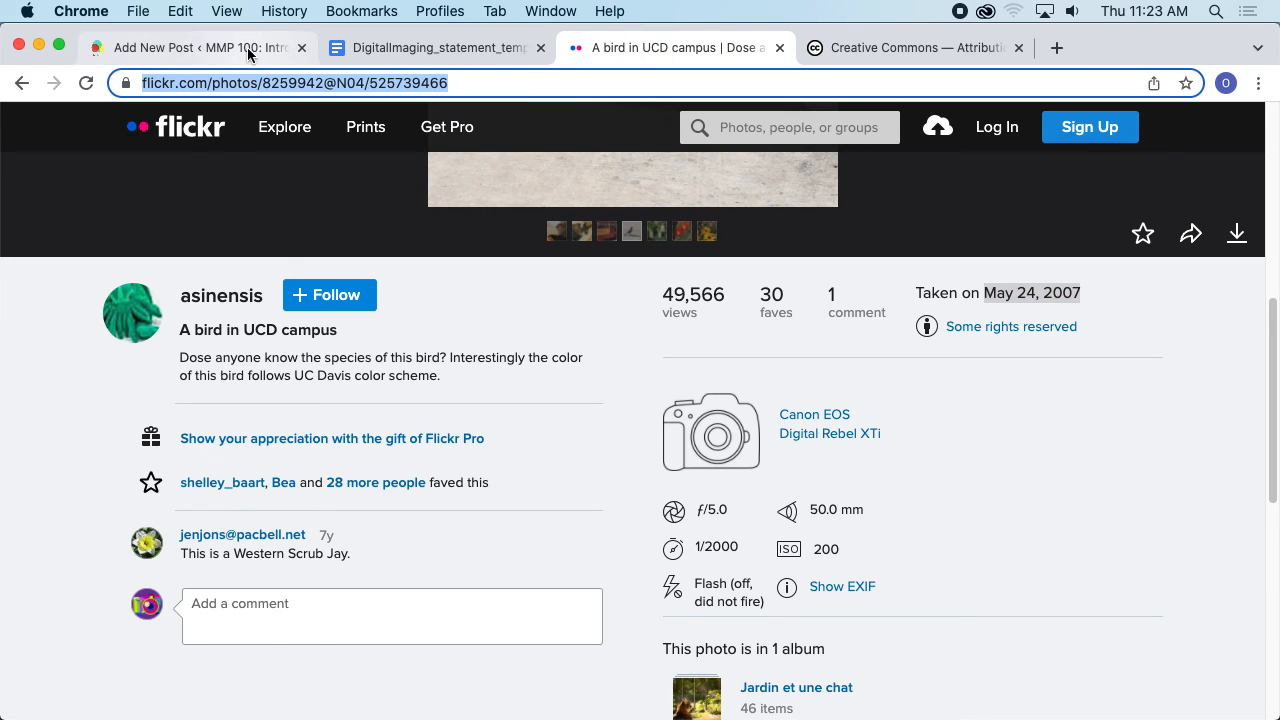
left_click(290, 52)
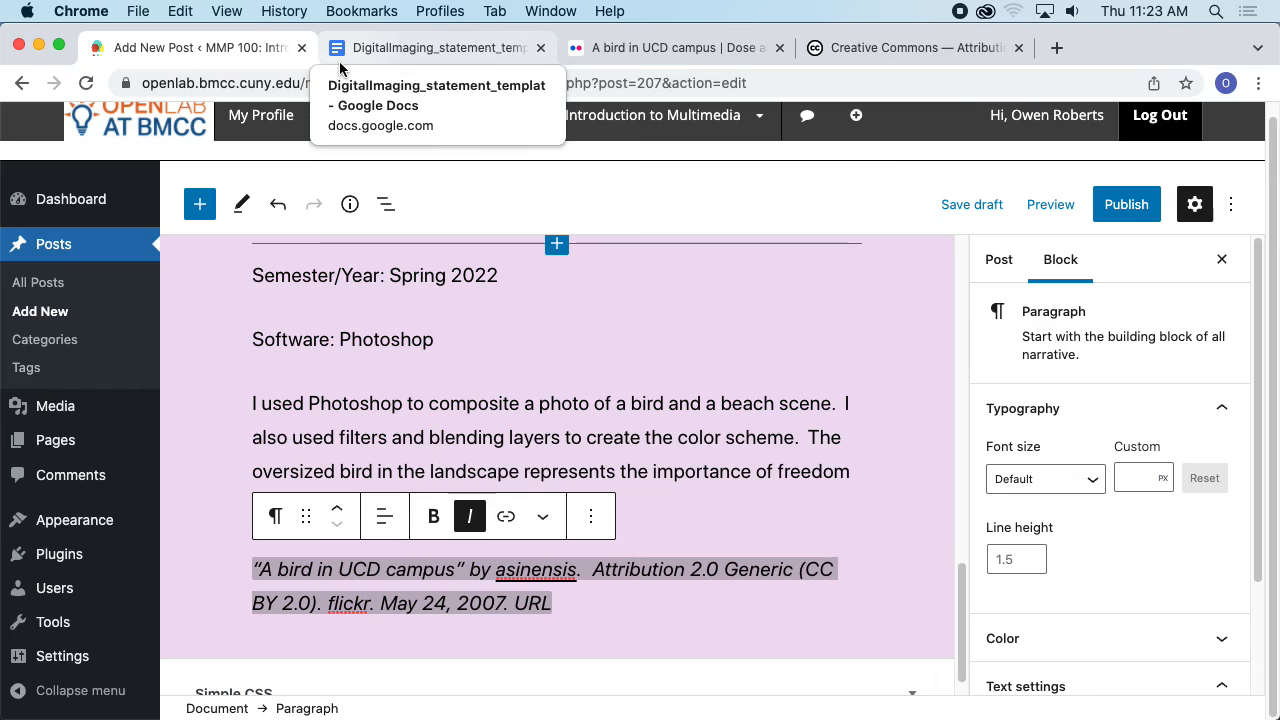
double_click(539, 603)
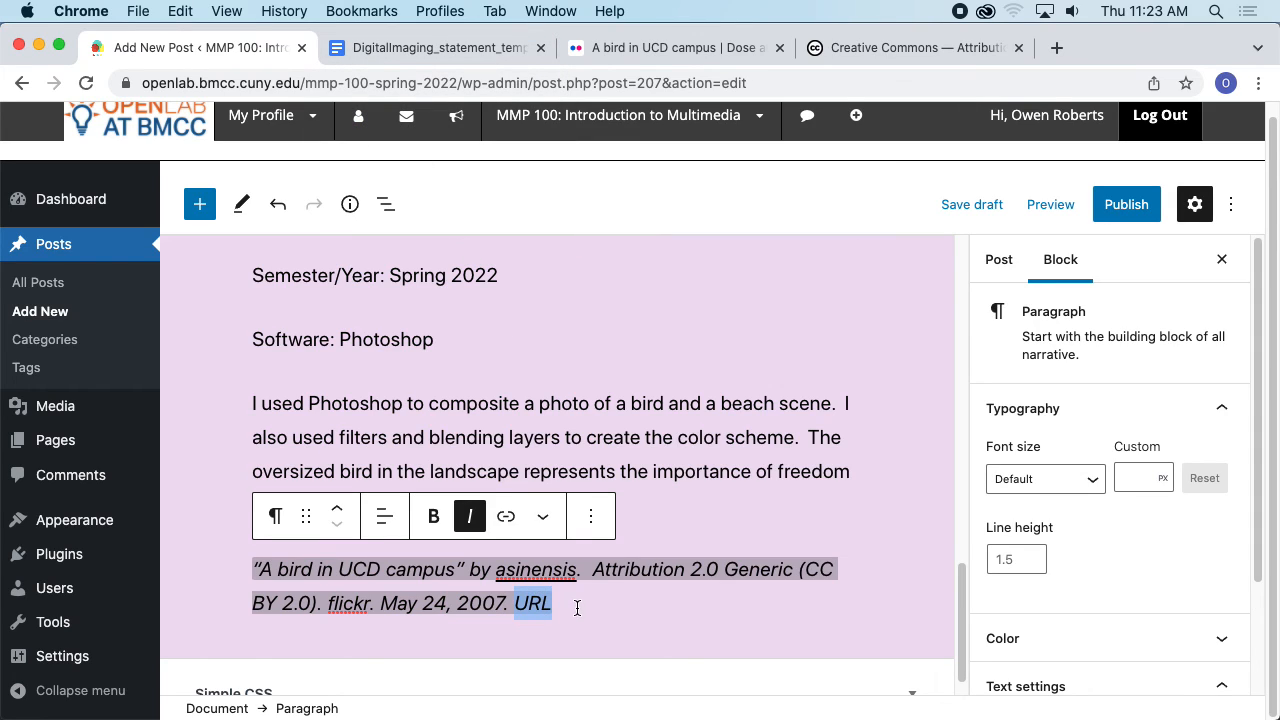
key("Escape")
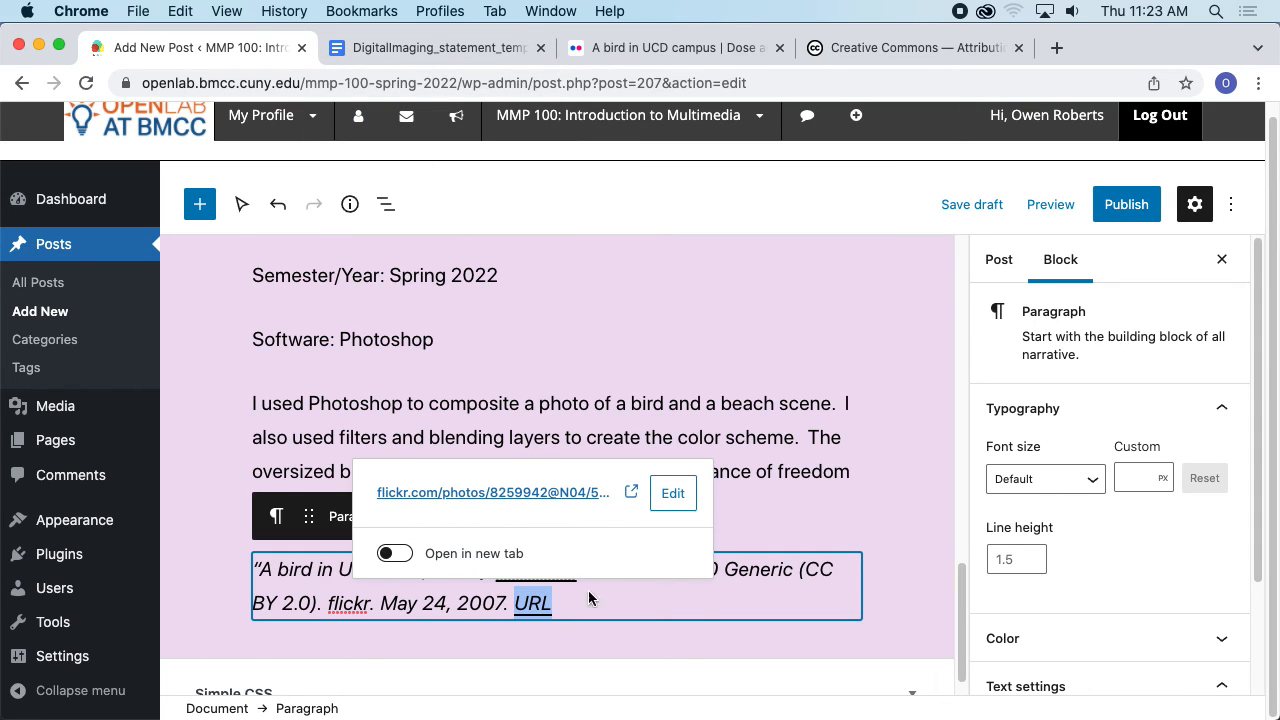
left_click(585, 627)
left_click(571, 602)
key("BackSpace")
key("BackSpace")
key("BackSpace")
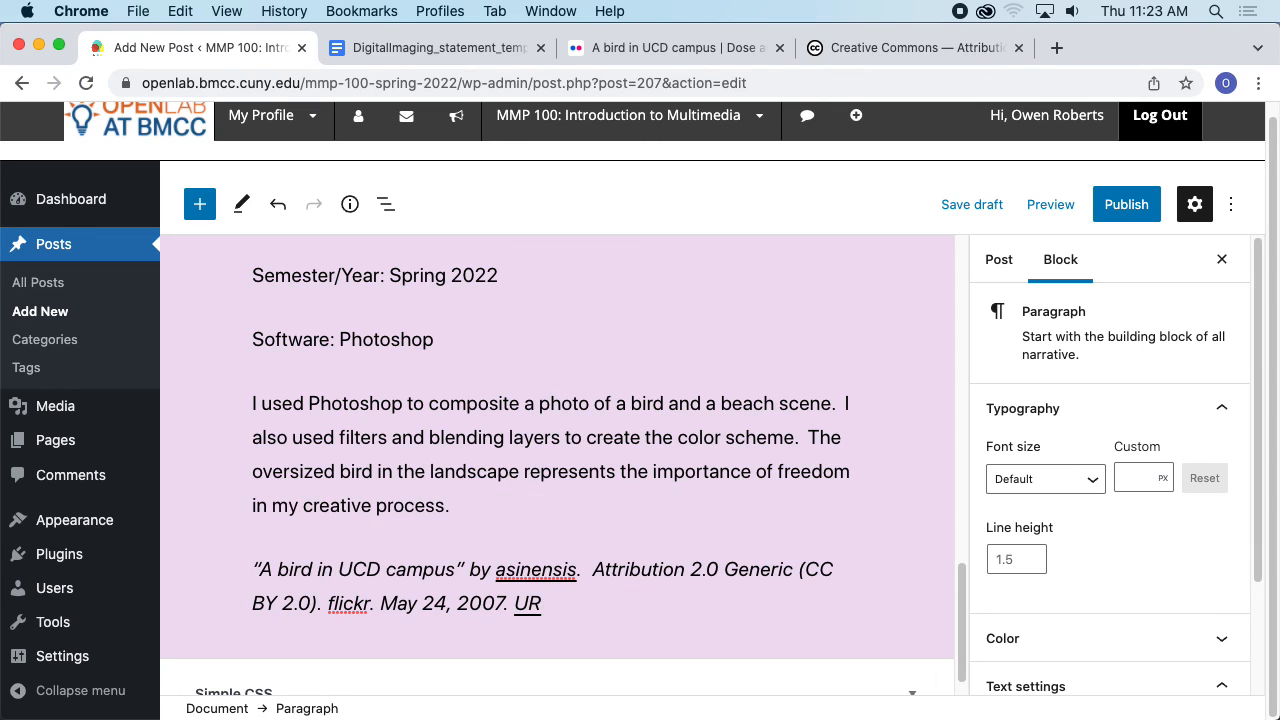
key("super+v")
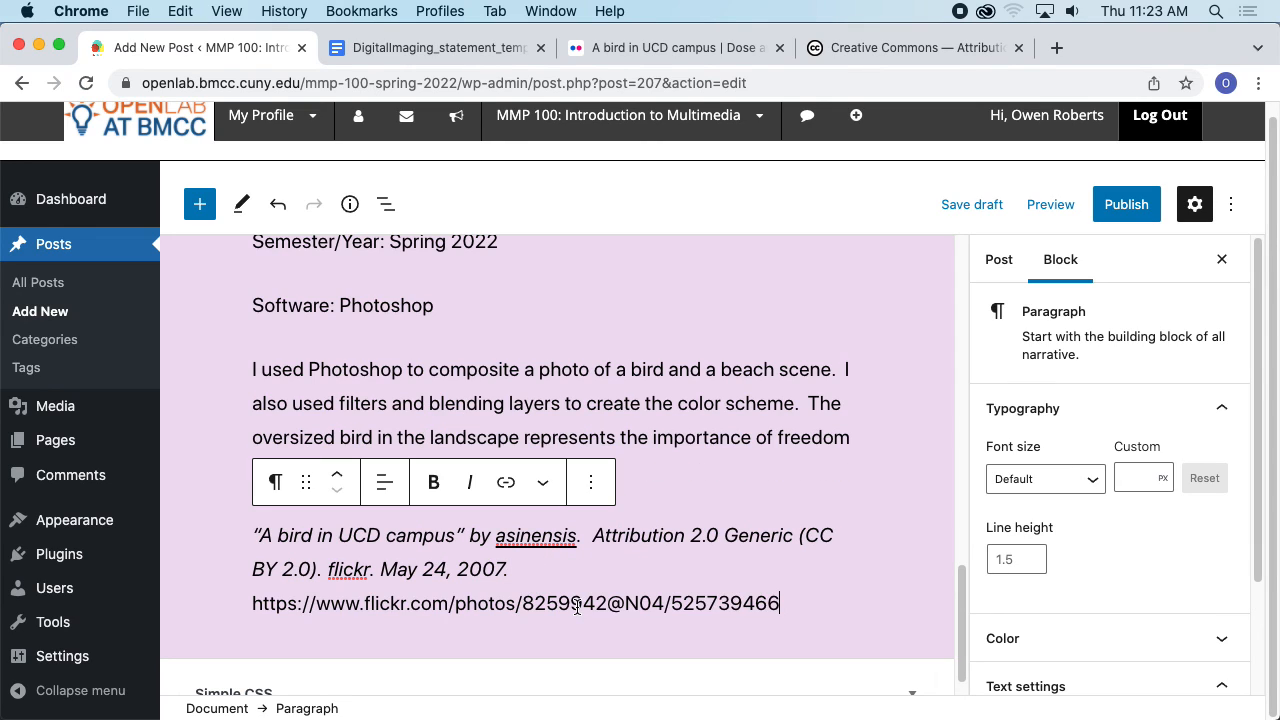
- Check the link on the pasted photo address and start a new empty block below the citation
double_click(525, 602)
left_click_drag(779, 603, 252, 603)
left_click(506, 483)
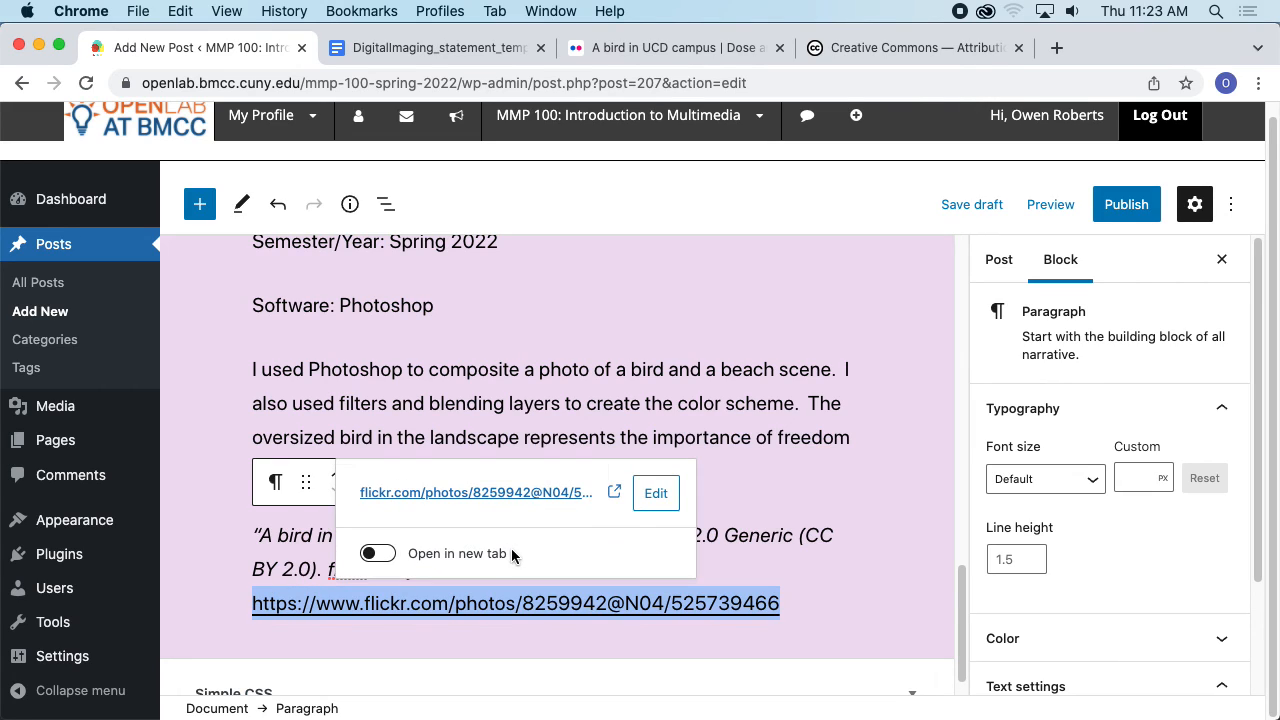
left_click(539, 575)
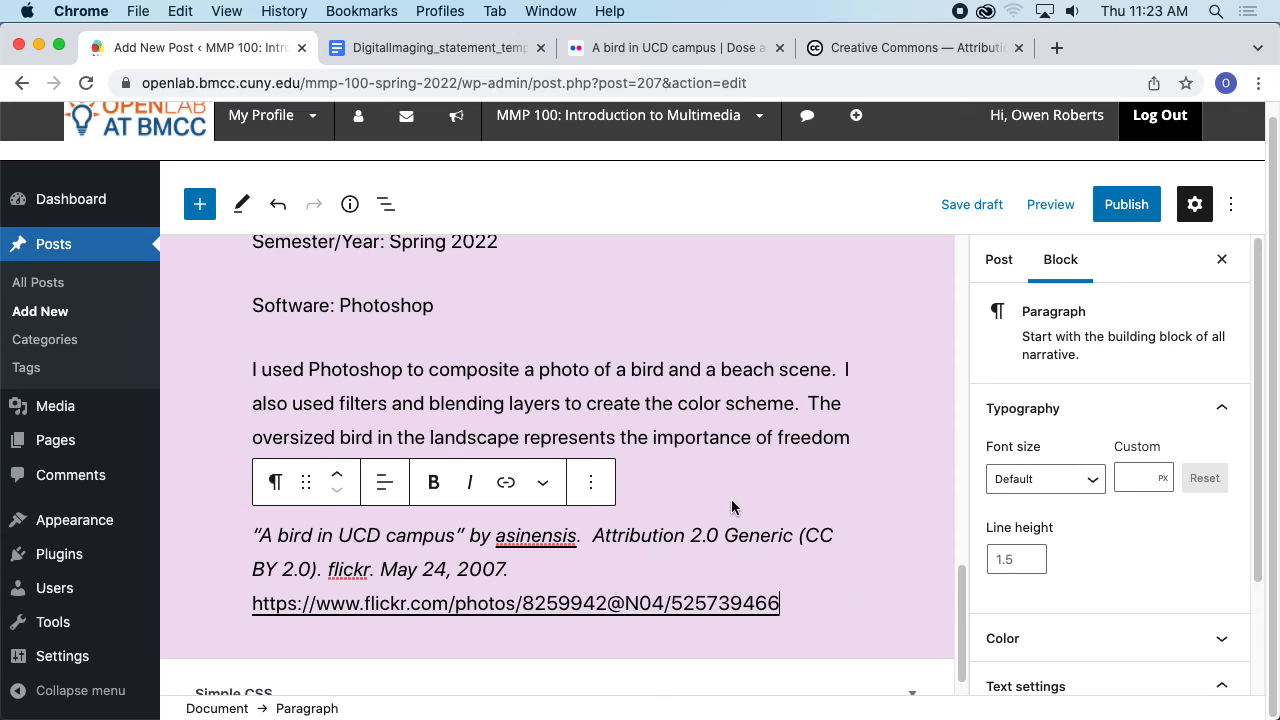
scroll(790, 498, "down", 1)
key("Return")
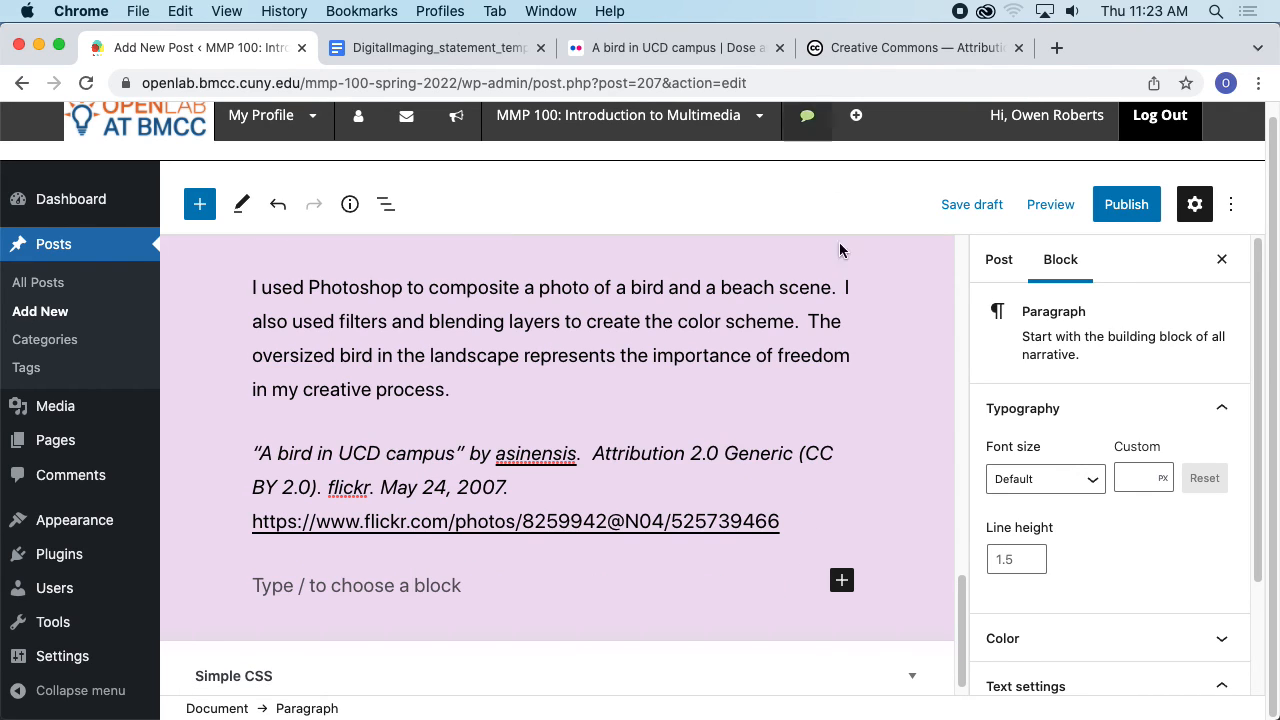
- Copy the beach image's Pexels URL from the photoshop_project_credits.txt file and return to the post editor
key("super+Tab")
left_click(654, 362)
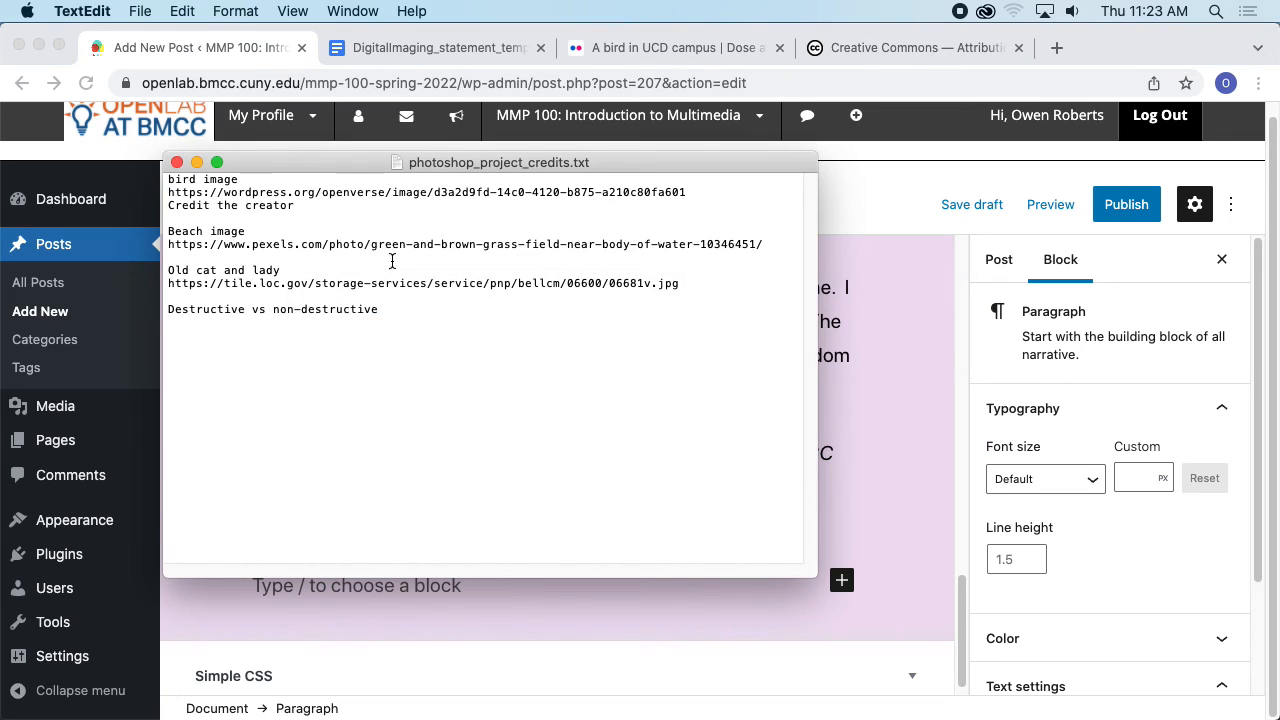
left_click_drag(773, 249, 151, 246)
key("super+c")
key("super+Tab")
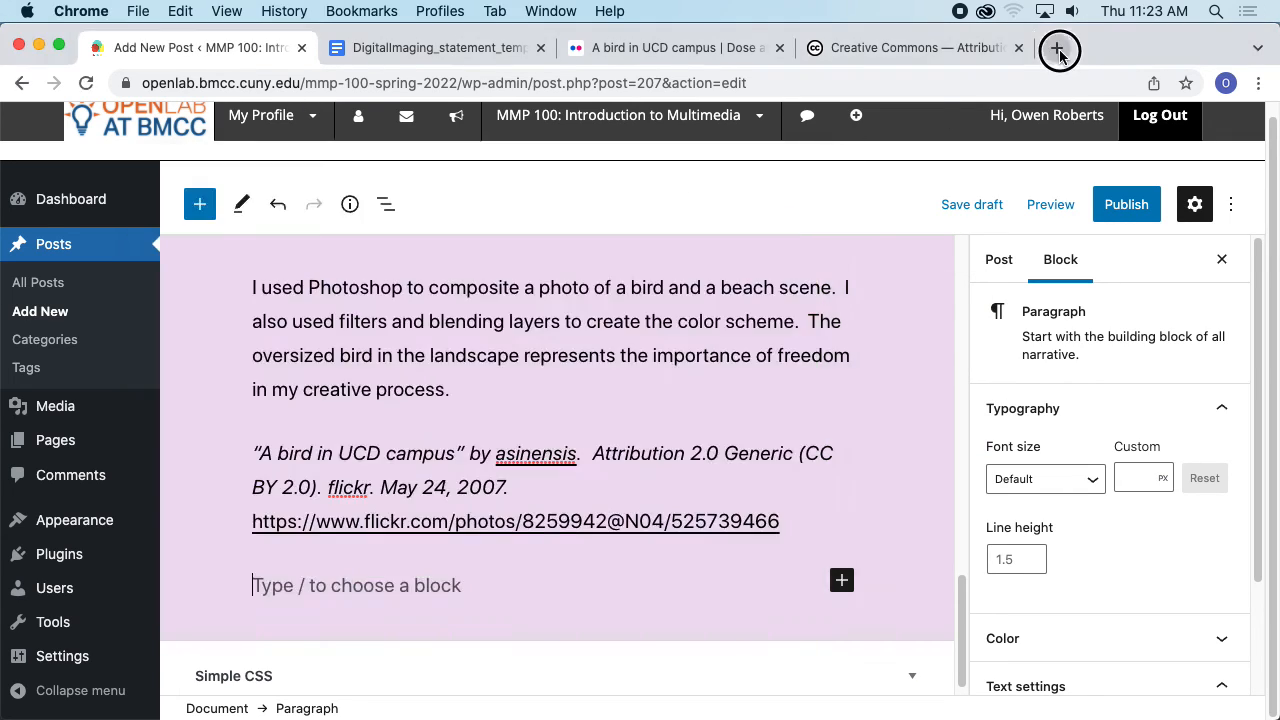
- Open the beach photo's Pexels page in a new browser tab from the copied URL
left_click(1057, 47)
key("super+v")
key("Return")
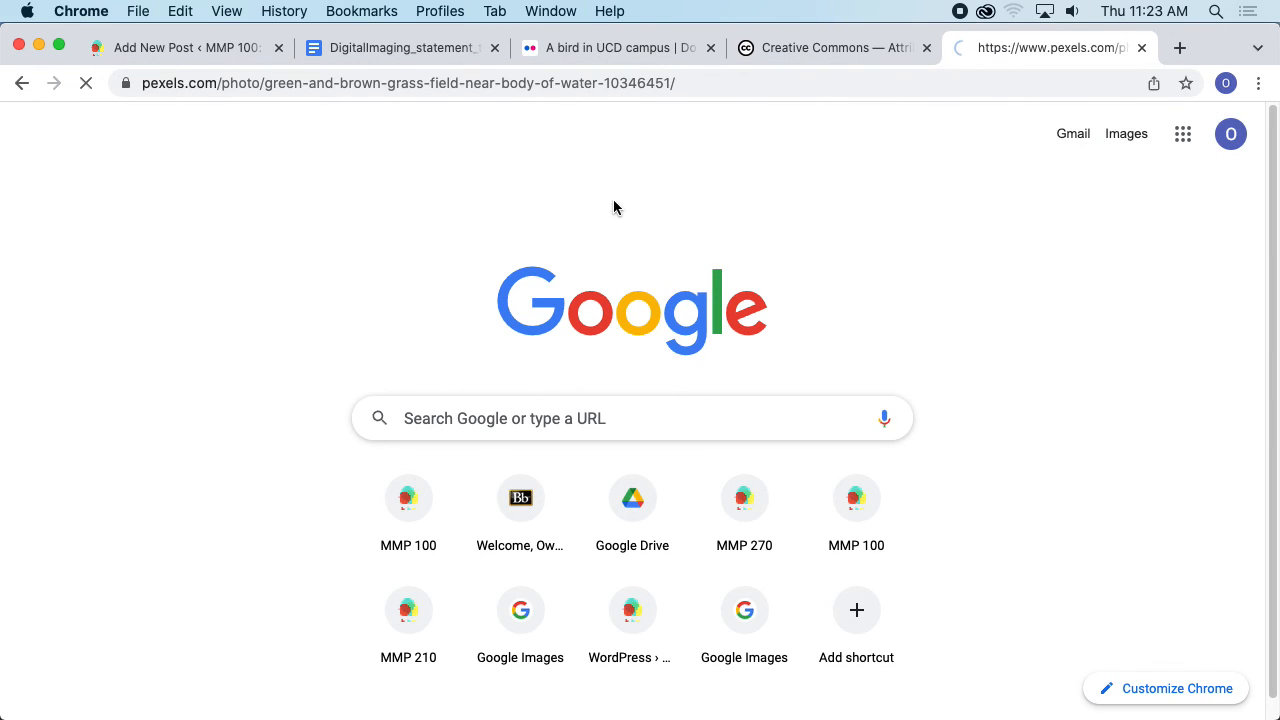
key("super+Tab")
key("super+Tab")
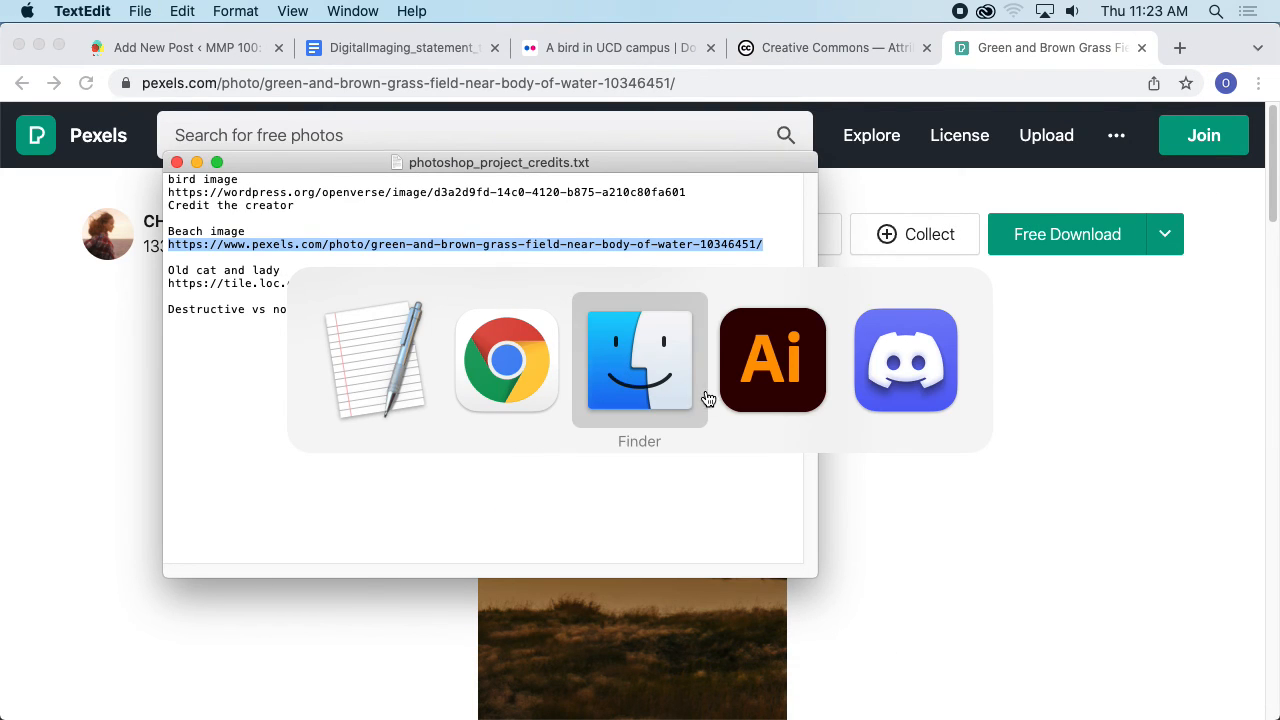
left_click(652, 384)
left_click(741, 263)
key("space")
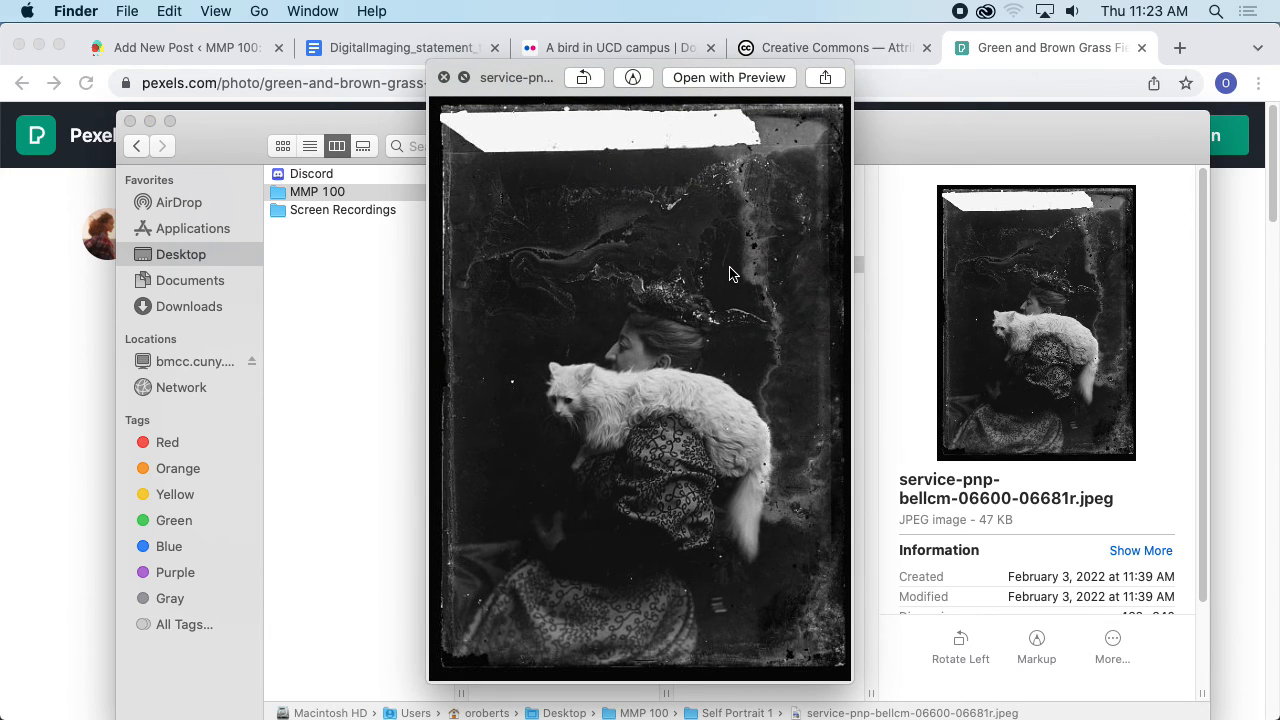
key("space")
key("super+Tab")
left_click(1212, 241)
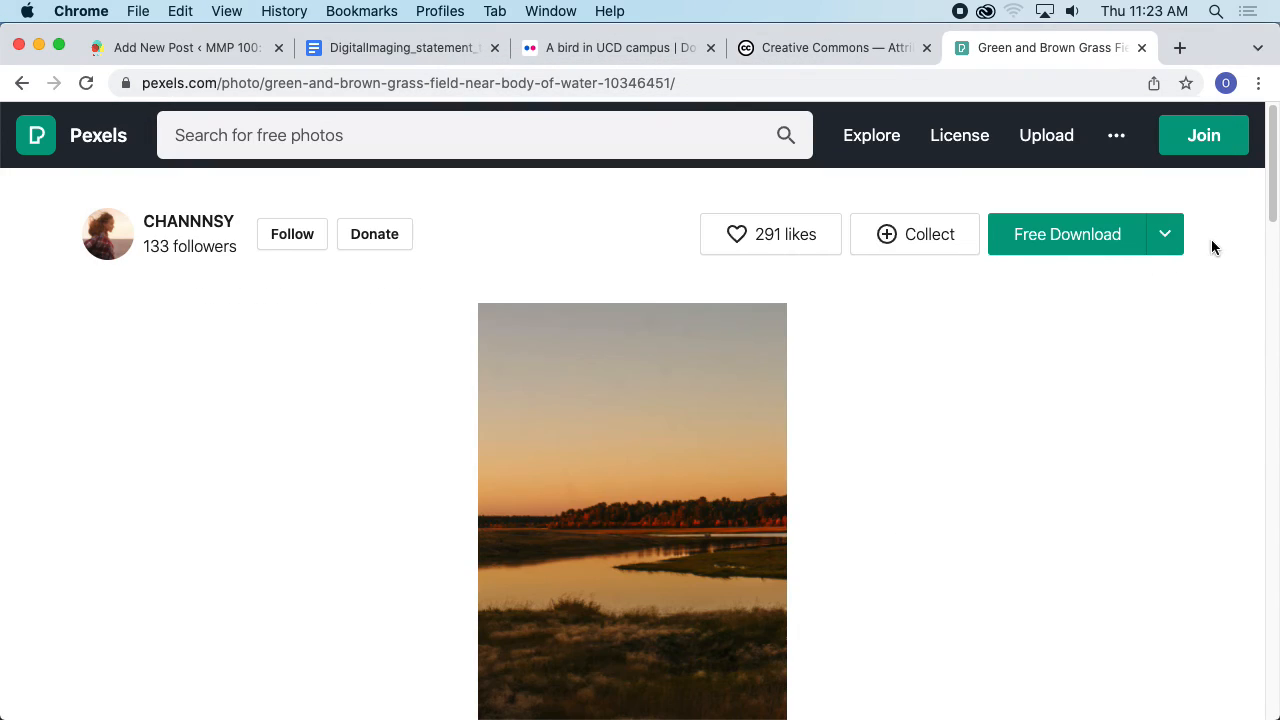
- Copy the beach photo's shortened title shown below the image on its Pexels page
scroll(486, 303, "down", 5)
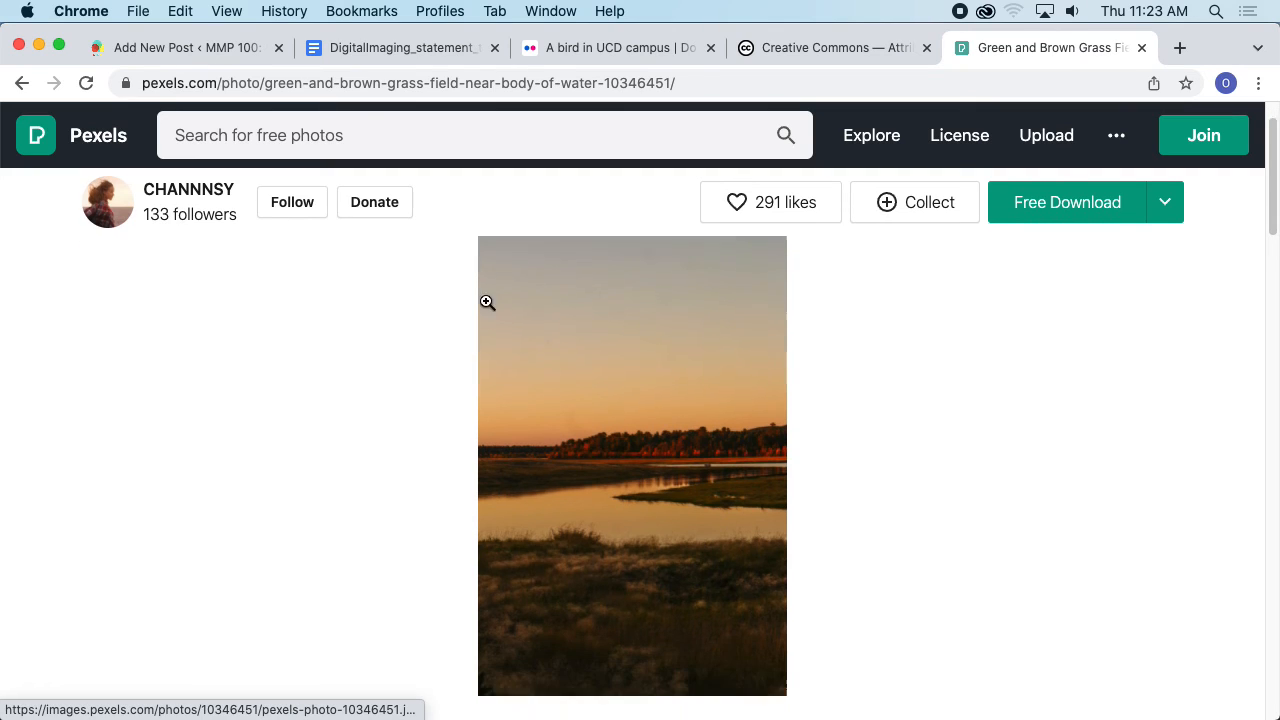
scroll(500, 300, "up", 5)
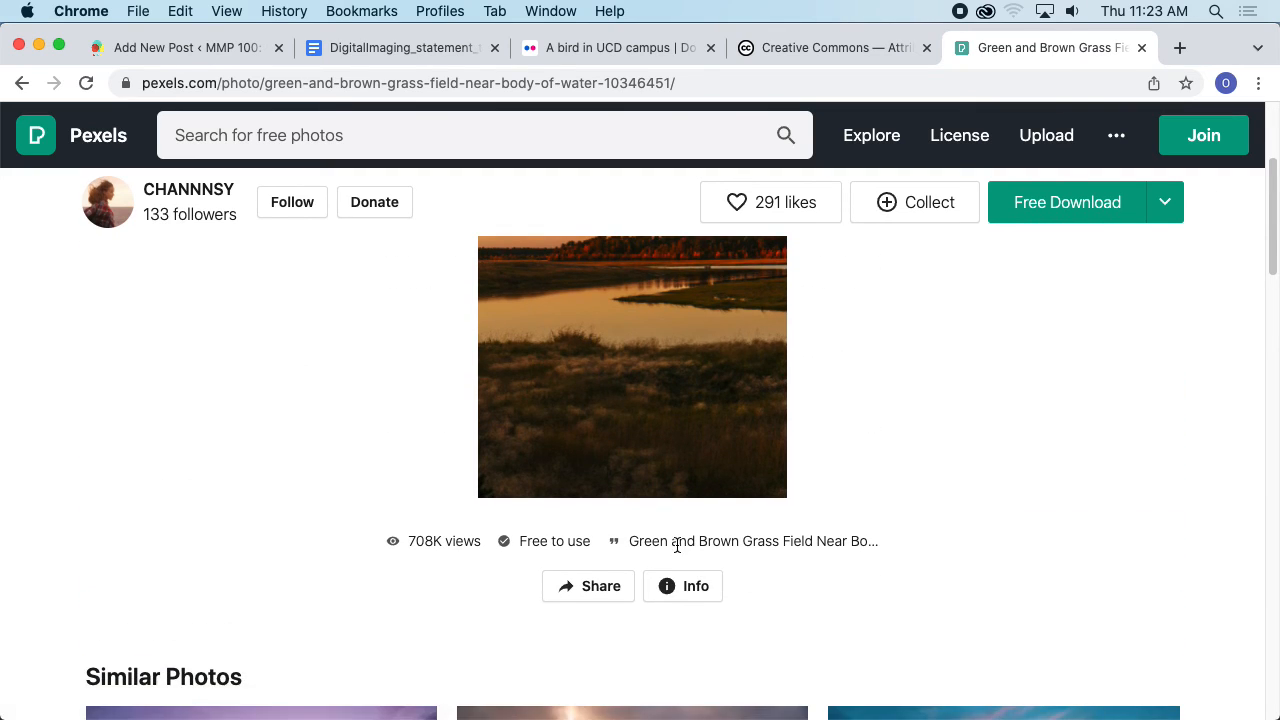
scroll(629, 491, "down", 2)
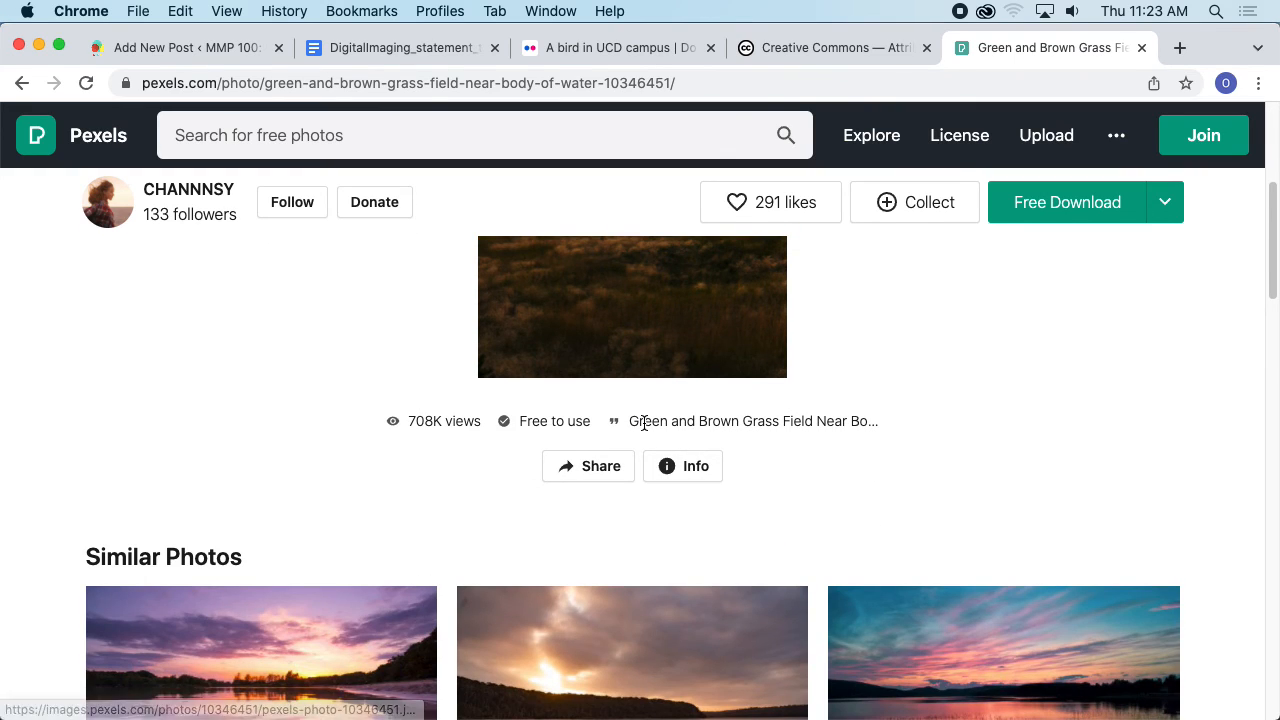
left_click_drag(629, 421, 790, 418)
left_click(847, 414)
scroll(803, 431, "up", 3)
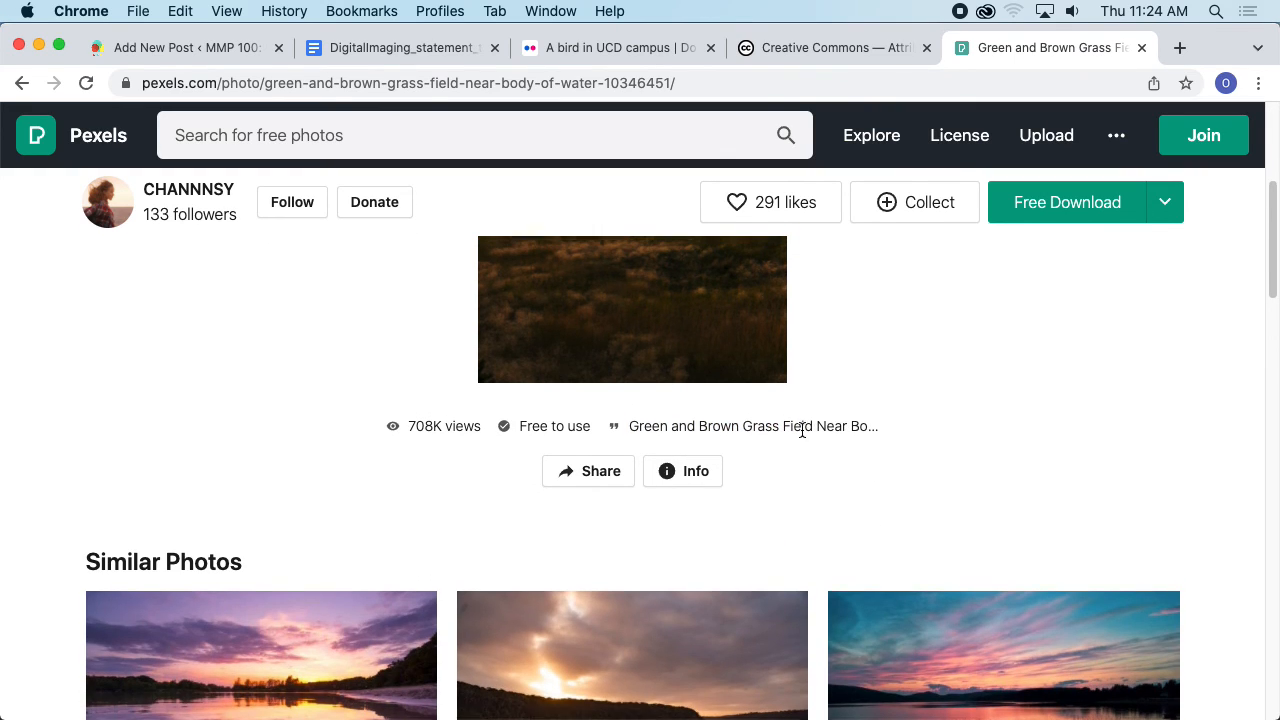
scroll(771, 420, "down", 4)
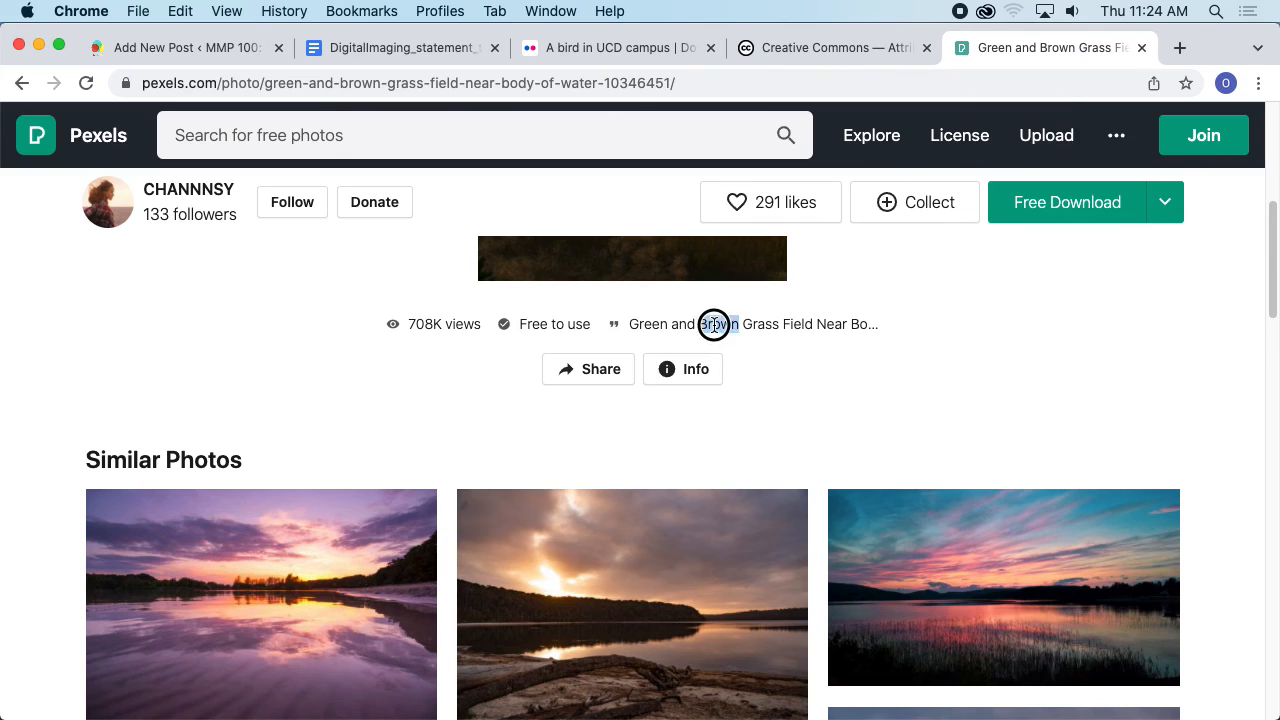
triple_click(714, 324)
key("super+c")
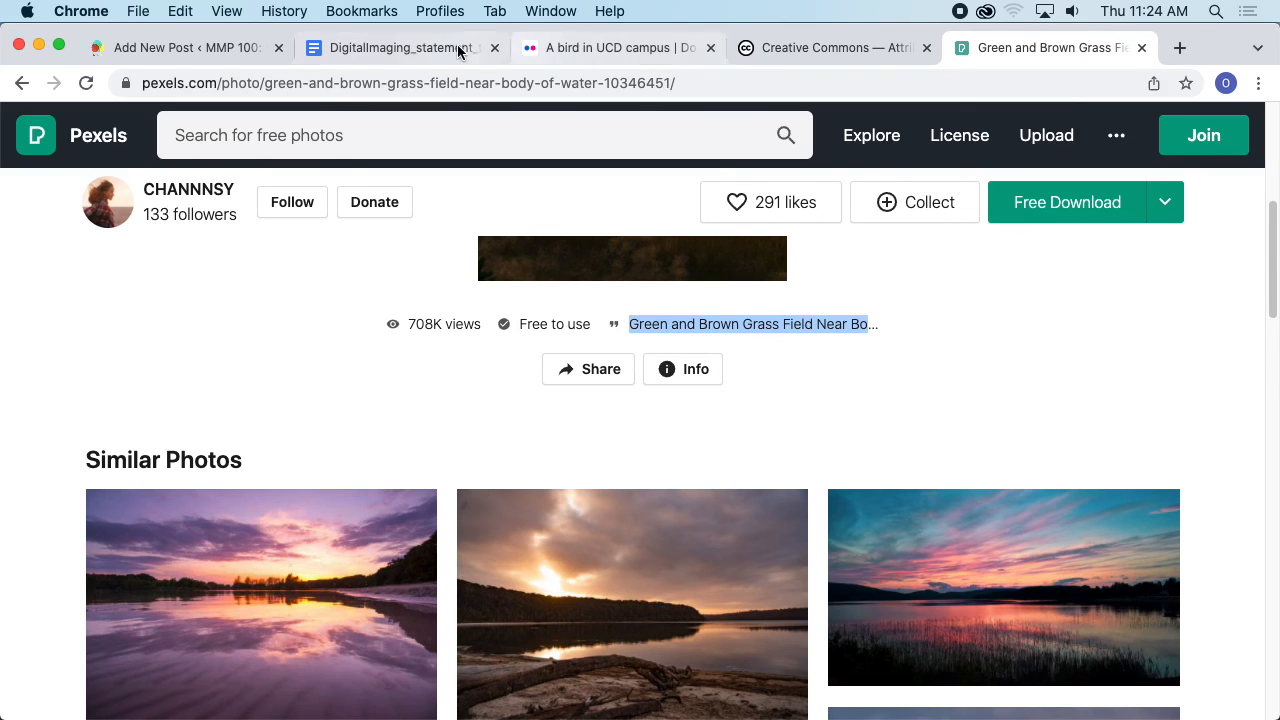
- Copy the citation format line from the statement template and paste it into the new empty block of the post
left_click(455, 48)
left_click(503, 311)
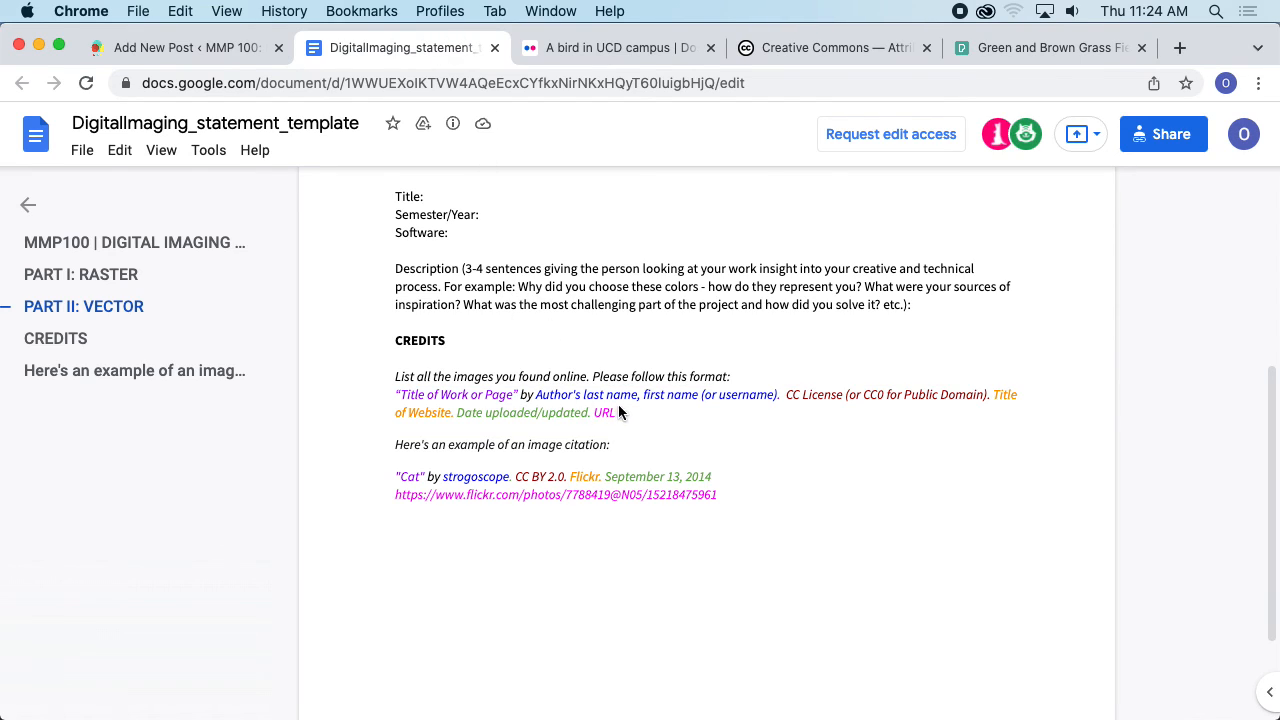
left_click_drag(618, 410, 397, 394)
left_click(180, 48)
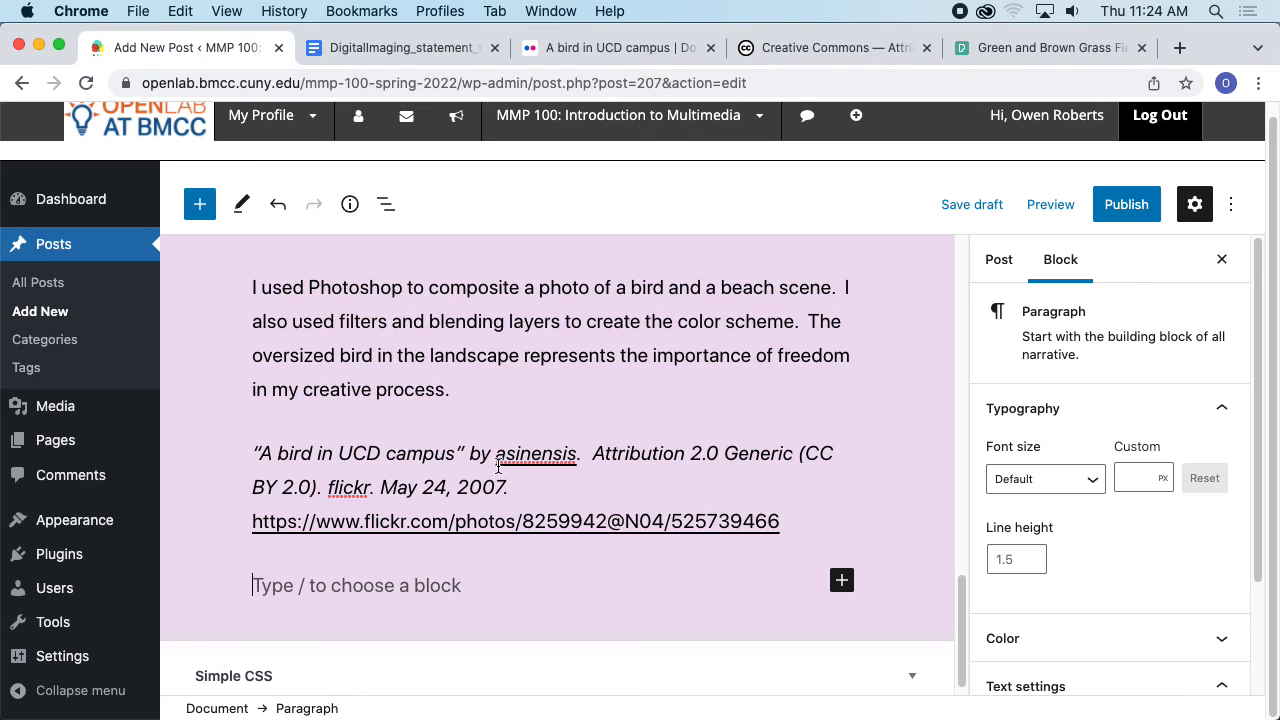
left_click(450, 580)
key("super+v")
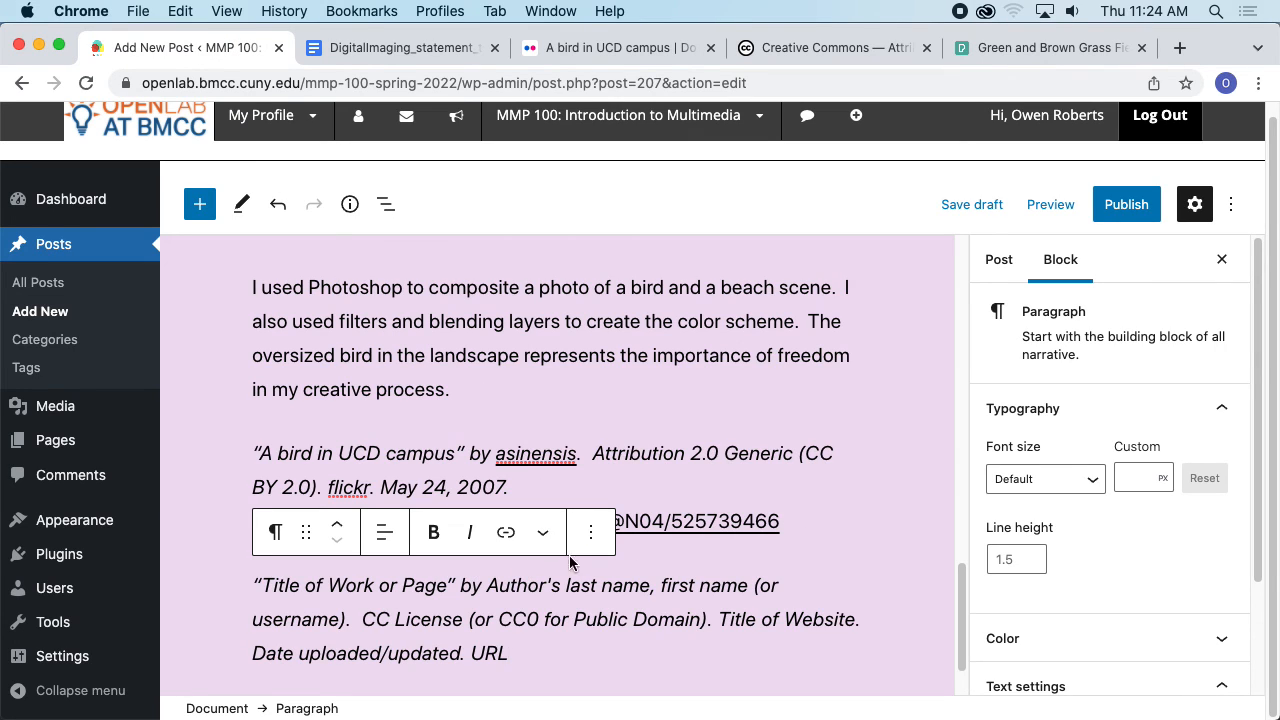
- Open the beach photo's information details on Pexels and copy its full title
left_click(1003, 48)
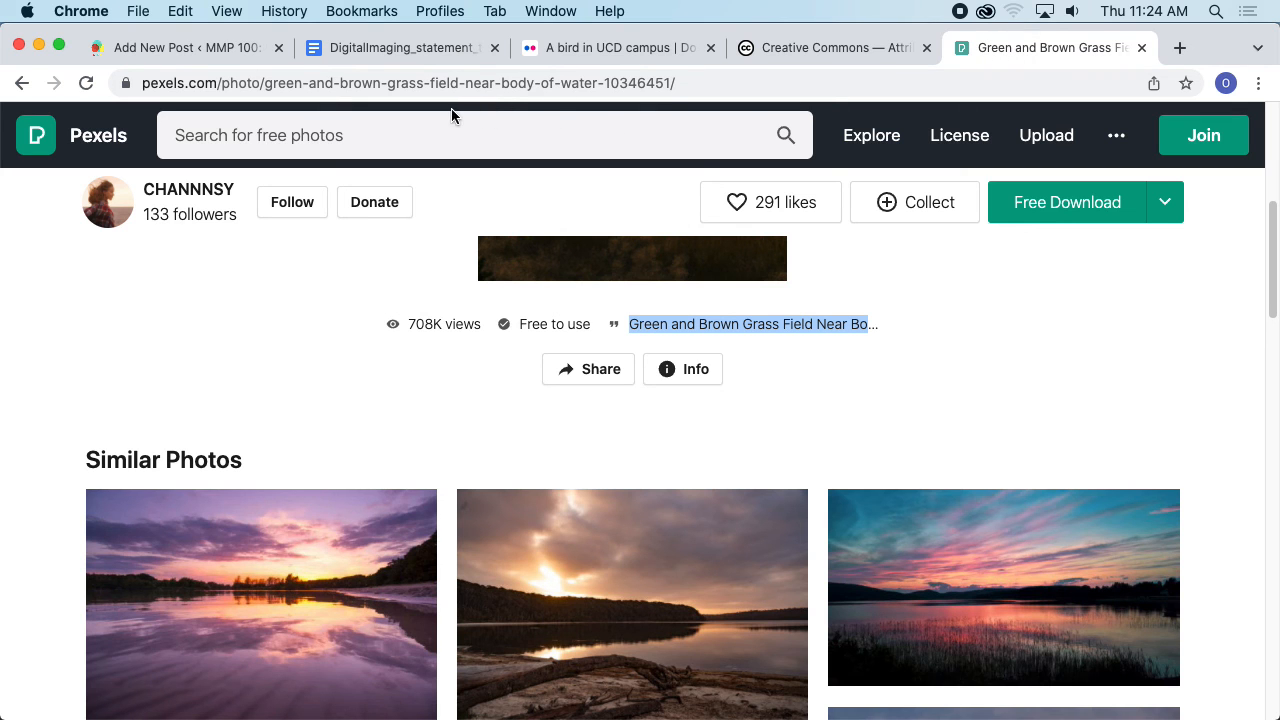
scroll(422, 200, "up", 5)
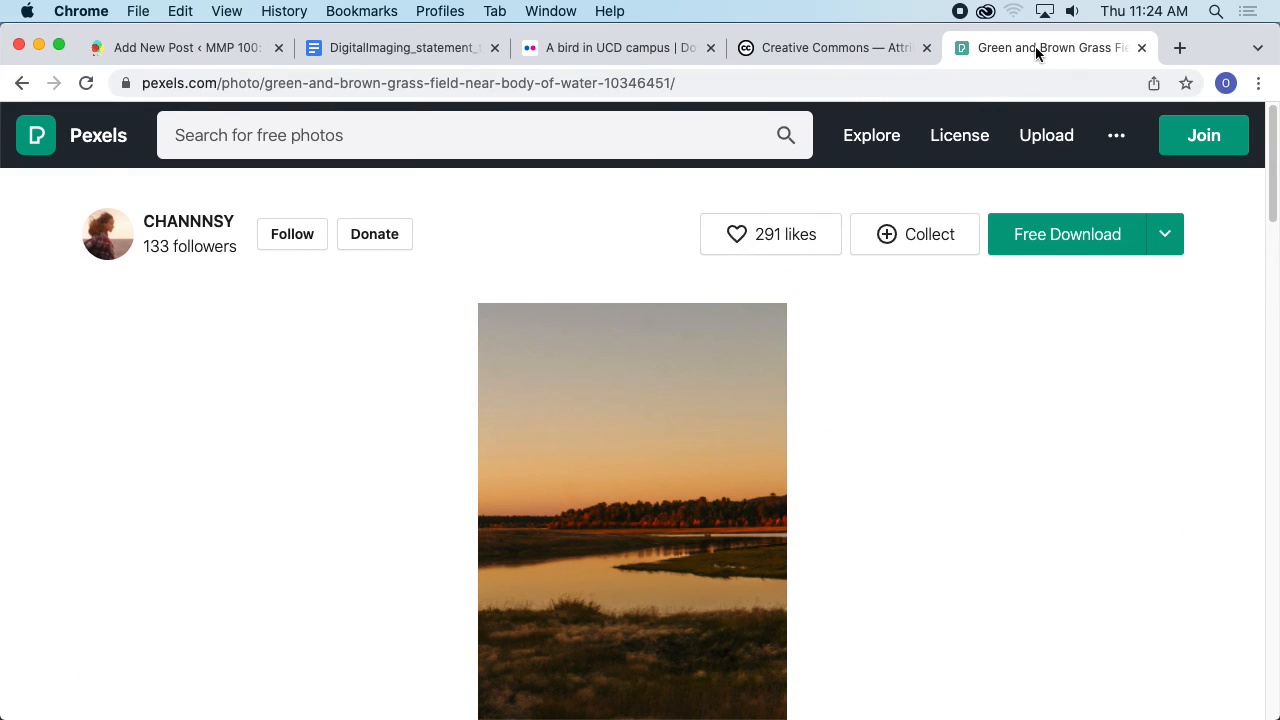
scroll(829, 371, "down", 5)
left_click(819, 402)
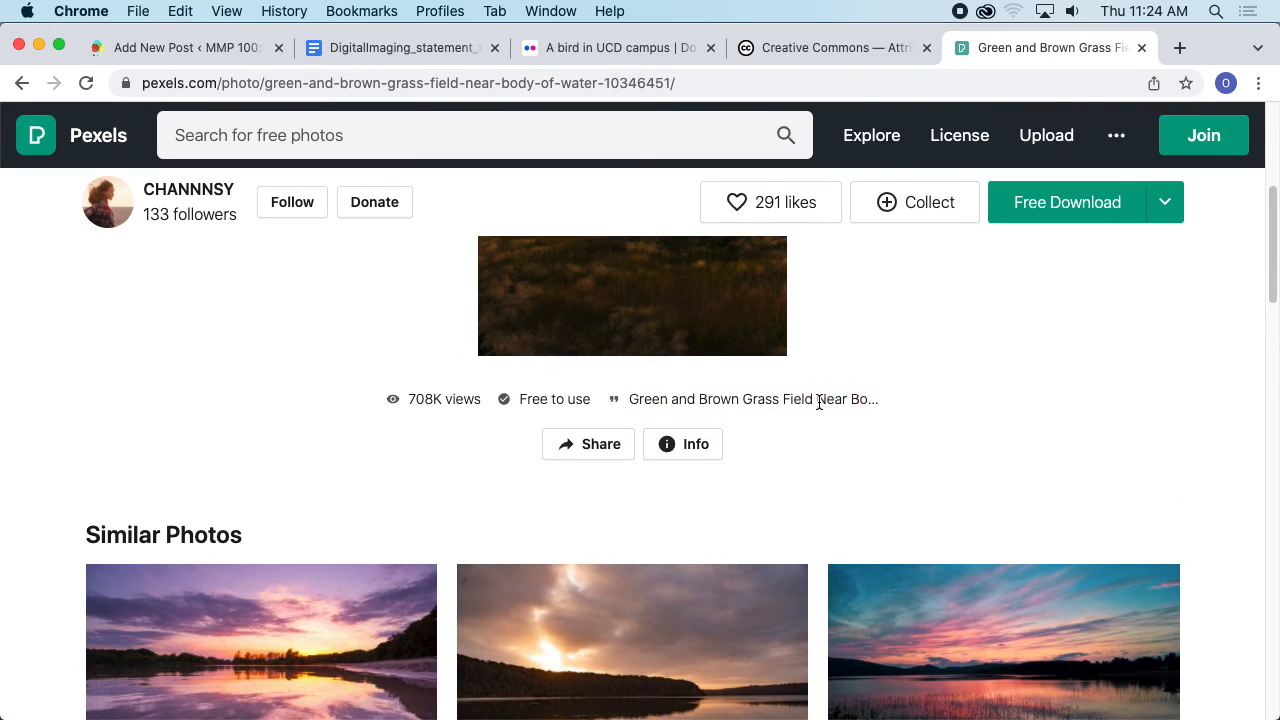
double_click(869, 400)
left_click(714, 446)
scroll(806, 423, "down", 4)
scroll(813, 349, "up", 1)
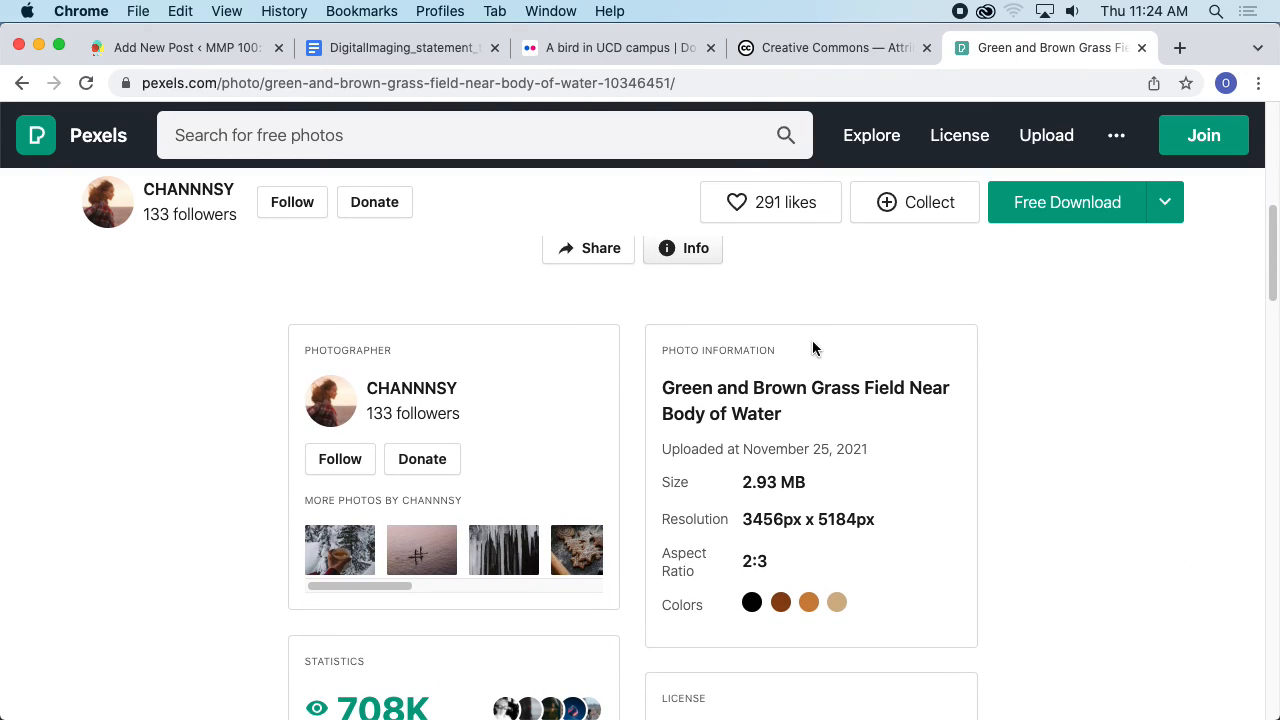
left_click_drag(664, 384, 785, 443)
key("super+c")
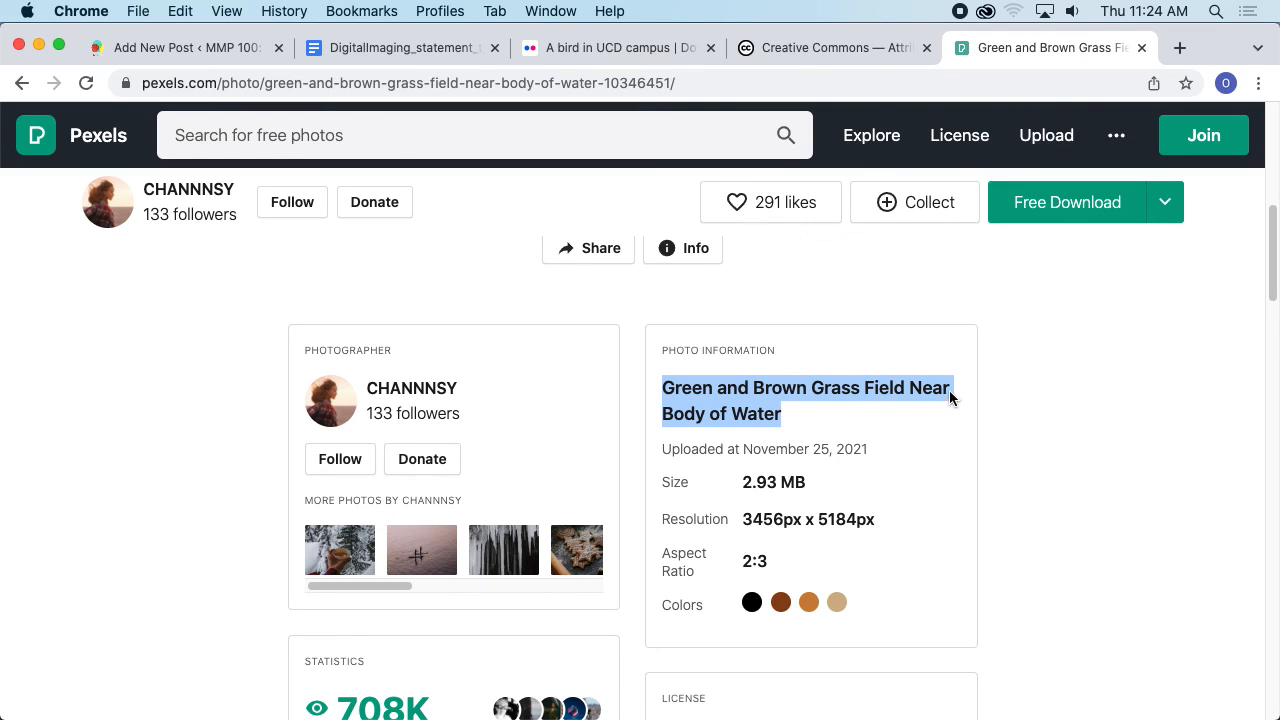
- Replace the "Title of Work or Page" placeholder with the photo's title, pasted without formatting
left_click(190, 48)
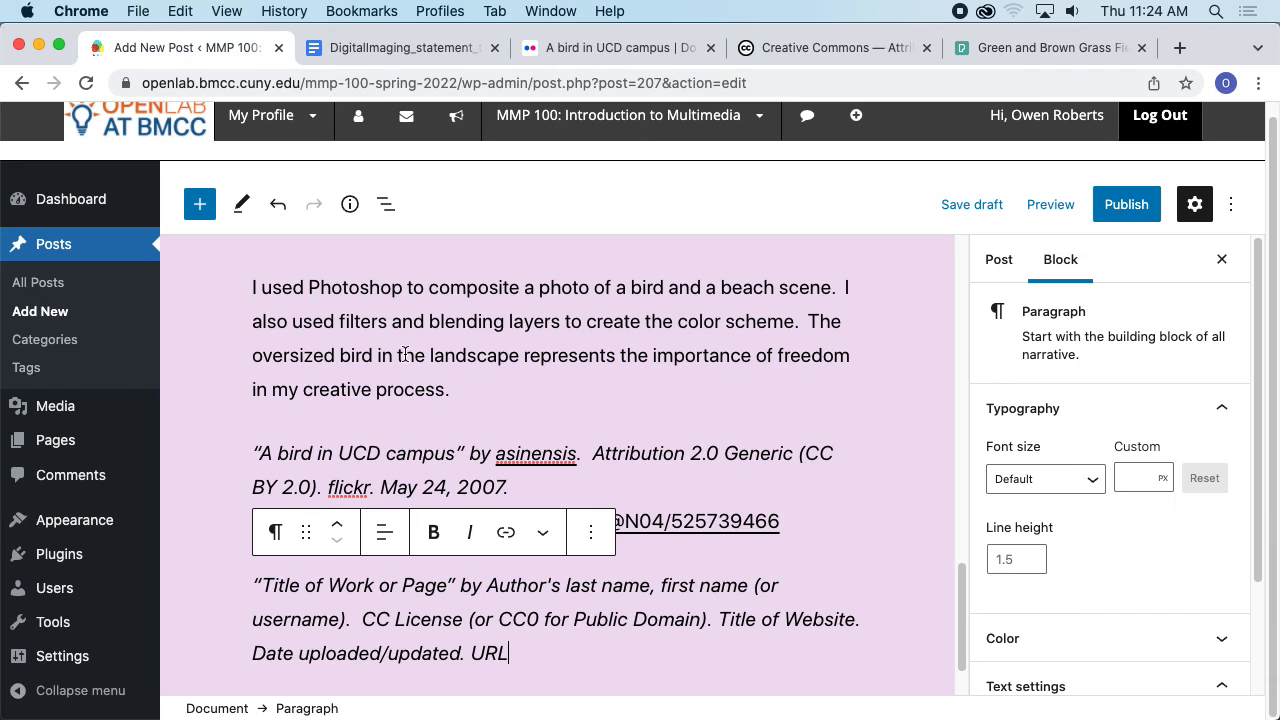
left_click_drag(447, 585, 262, 586)
key("super+v")
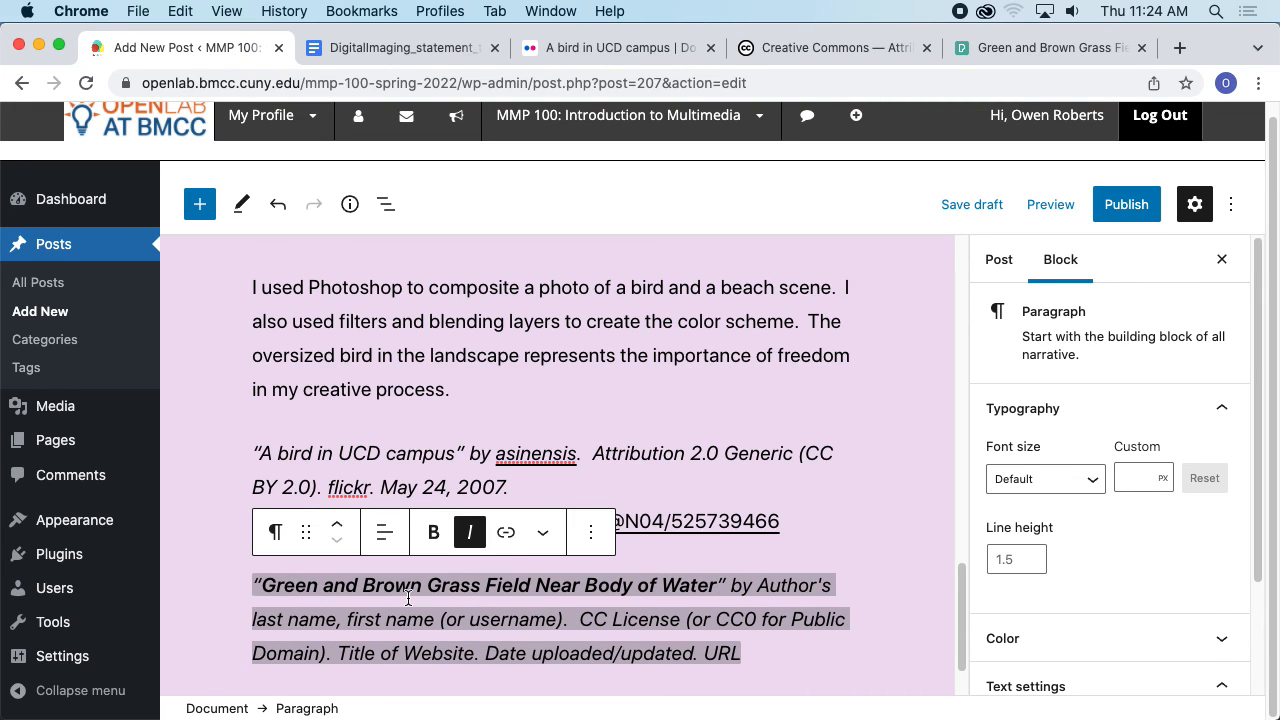
key("super+z")
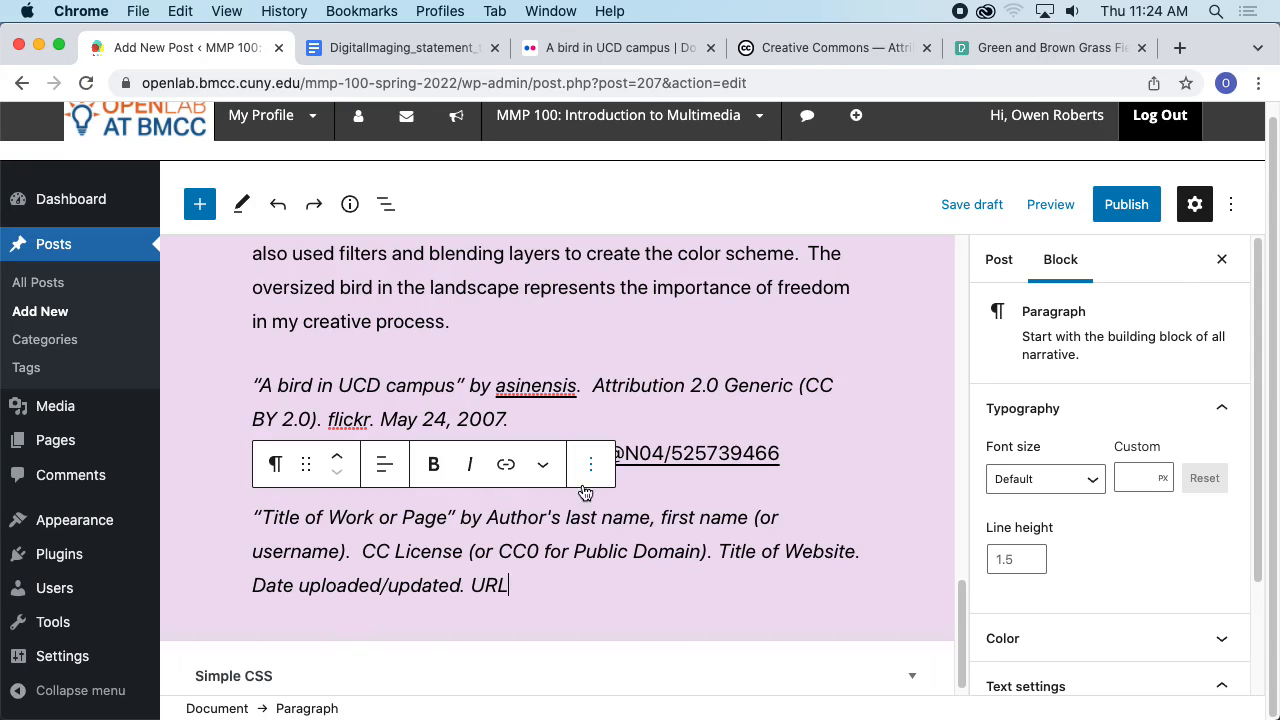
left_click_drag(447, 517, 268, 517)
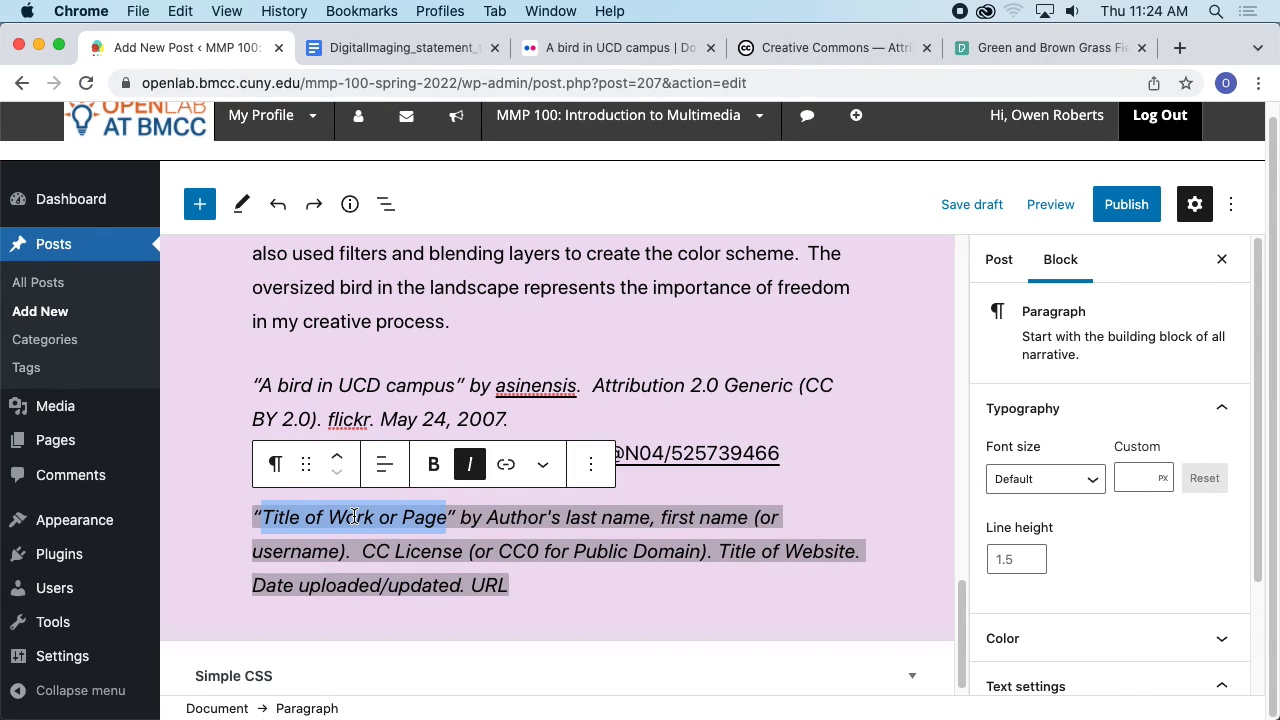
key("super+shift+v")
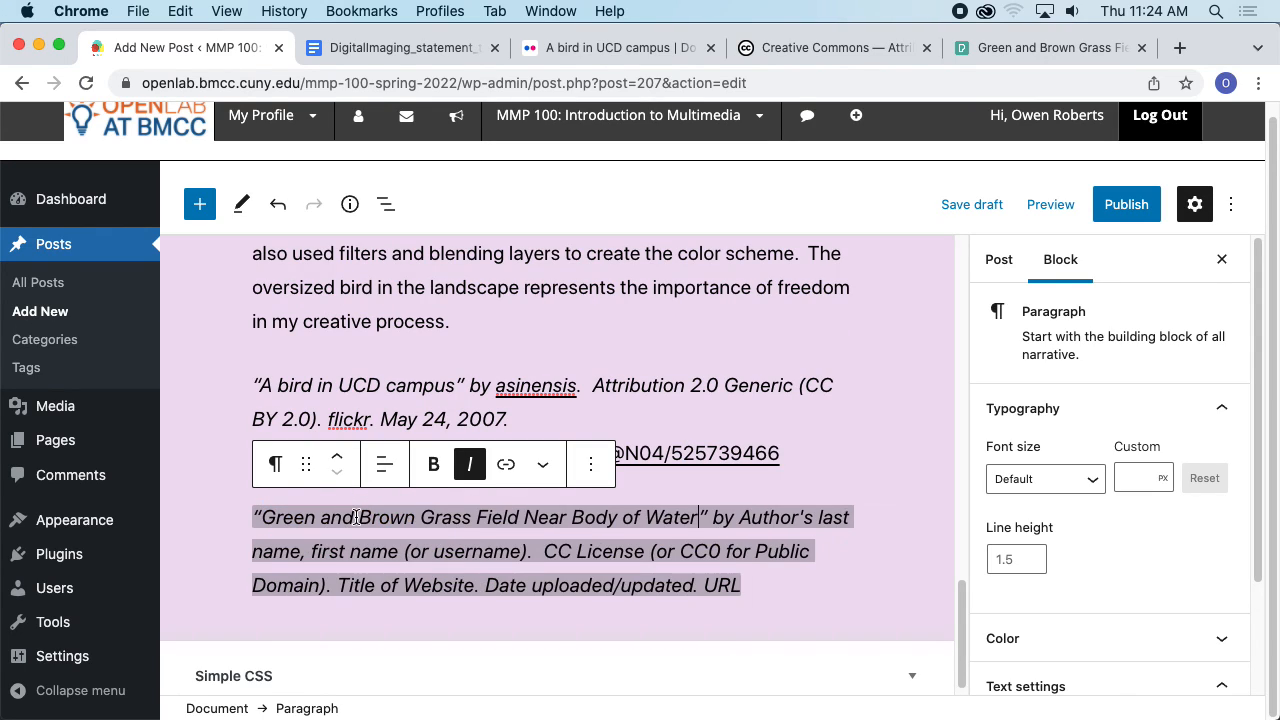
- Replace the author name placeholder in the citation with the photographer's username from the Pexels page
left_click(1115, 48)
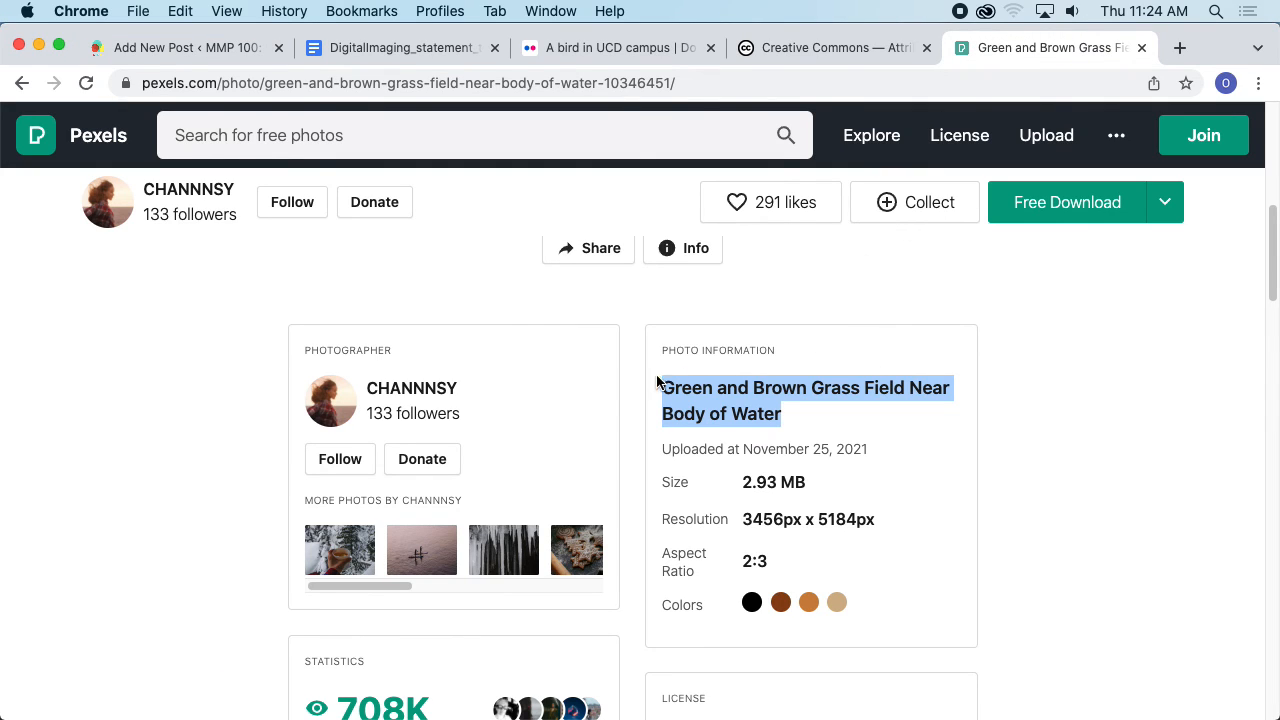
scroll(537, 400, "down", 1)
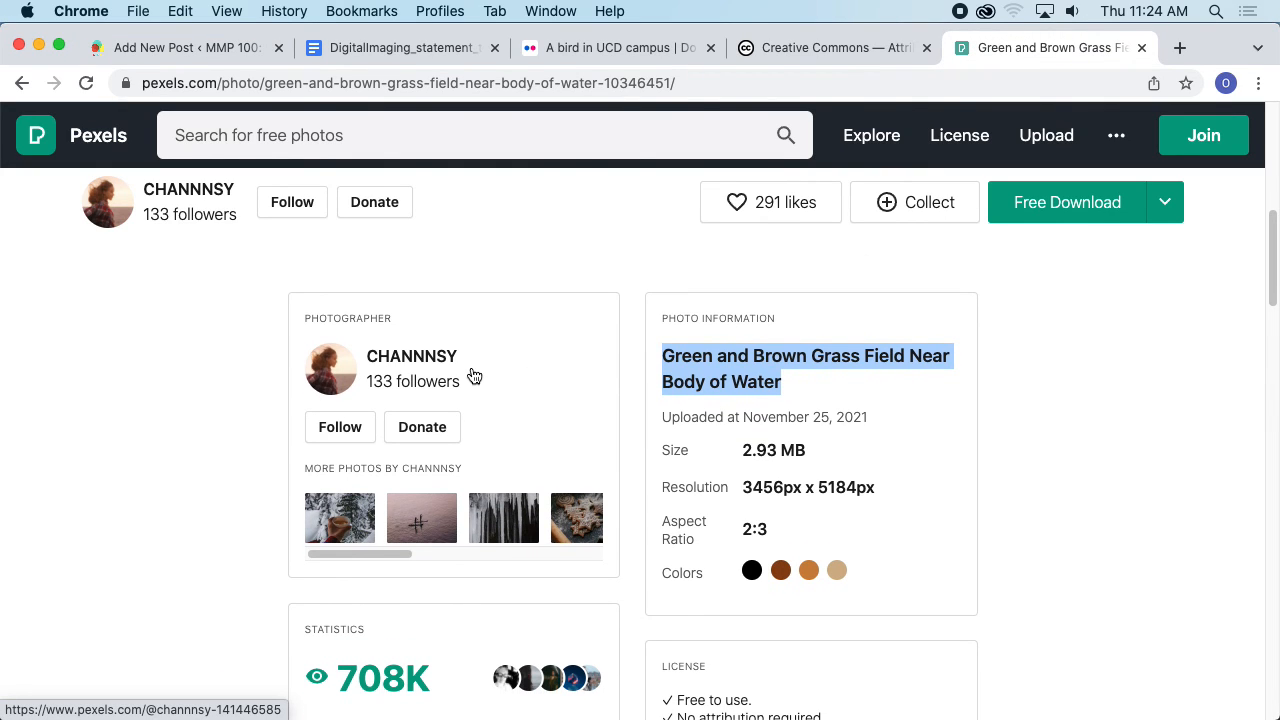
mouse_move(472, 355)
left_mouse_down()
mouse_move(367, 357)
mouse_move(478, 366)
left_mouse_up()
left_click_drag(463, 467, 410, 458)
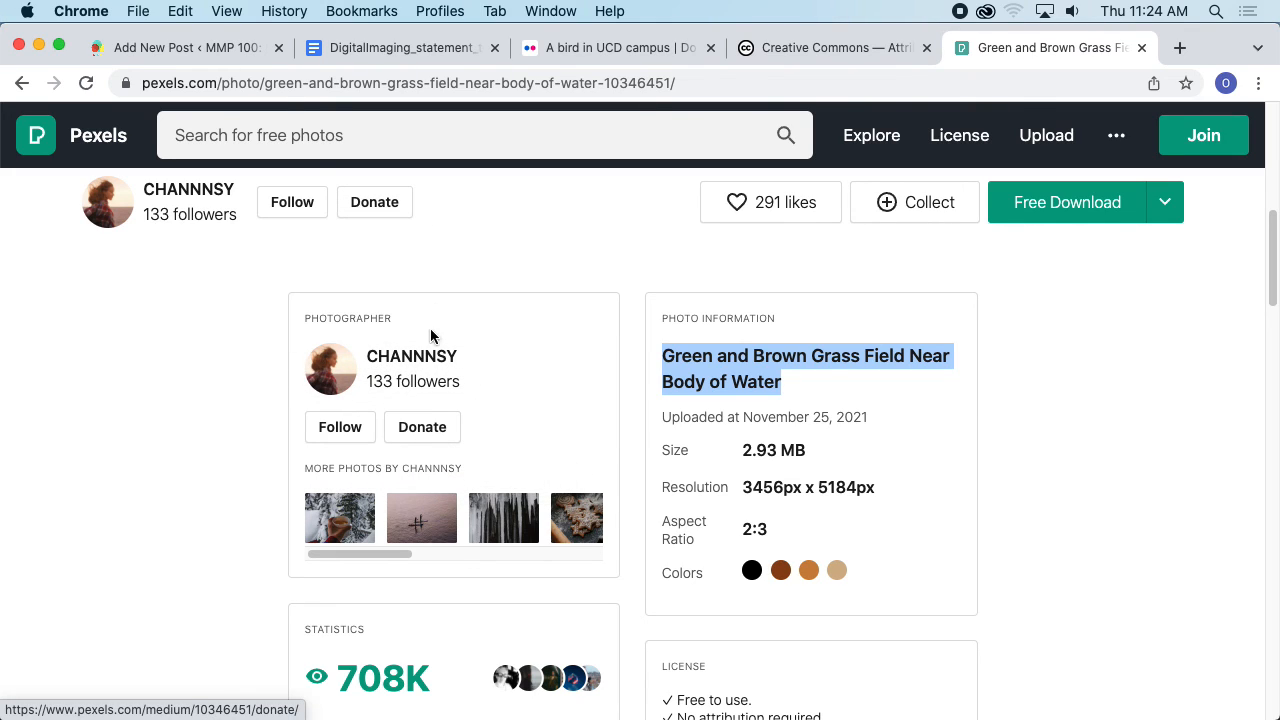
left_click(211, 58)
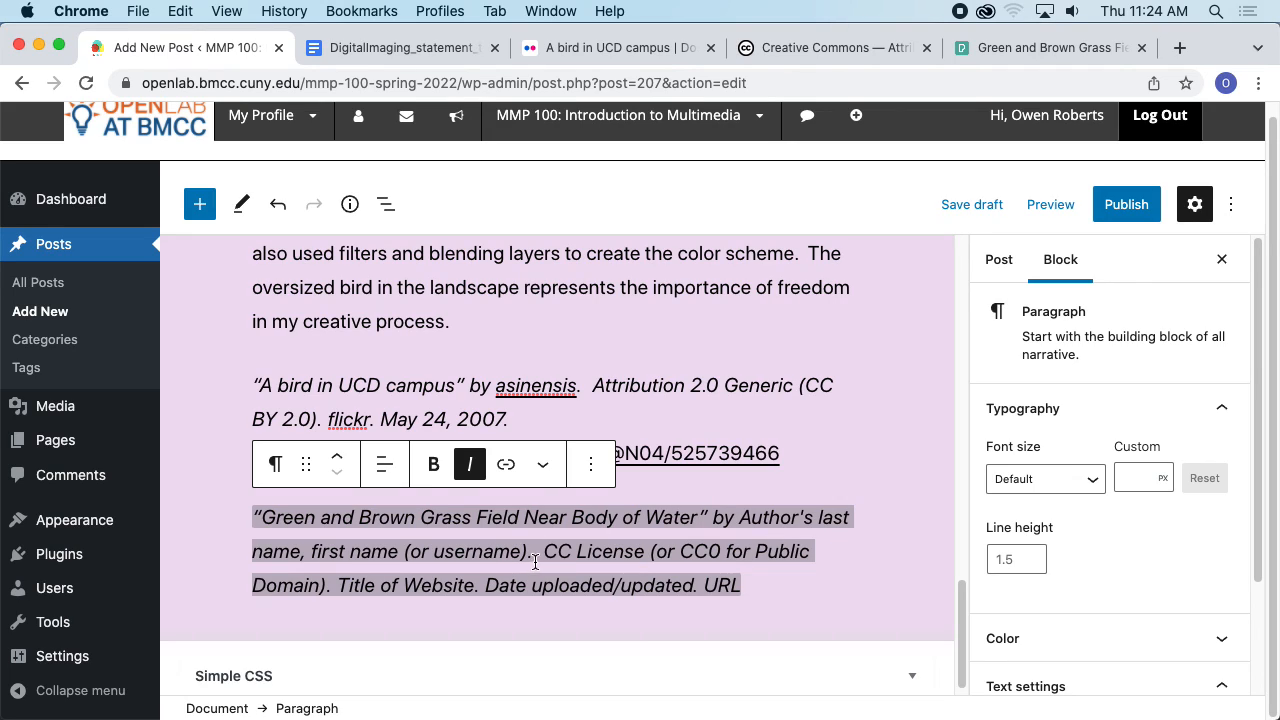
left_click(526, 553)
key("shift+alt+Left")
key("shift+alt+Left")
key("shift+alt+Left")
key("shift+alt+Left")
key("shift+alt+Left")
key("shift+alt+Left")
key("shift+alt+Left")
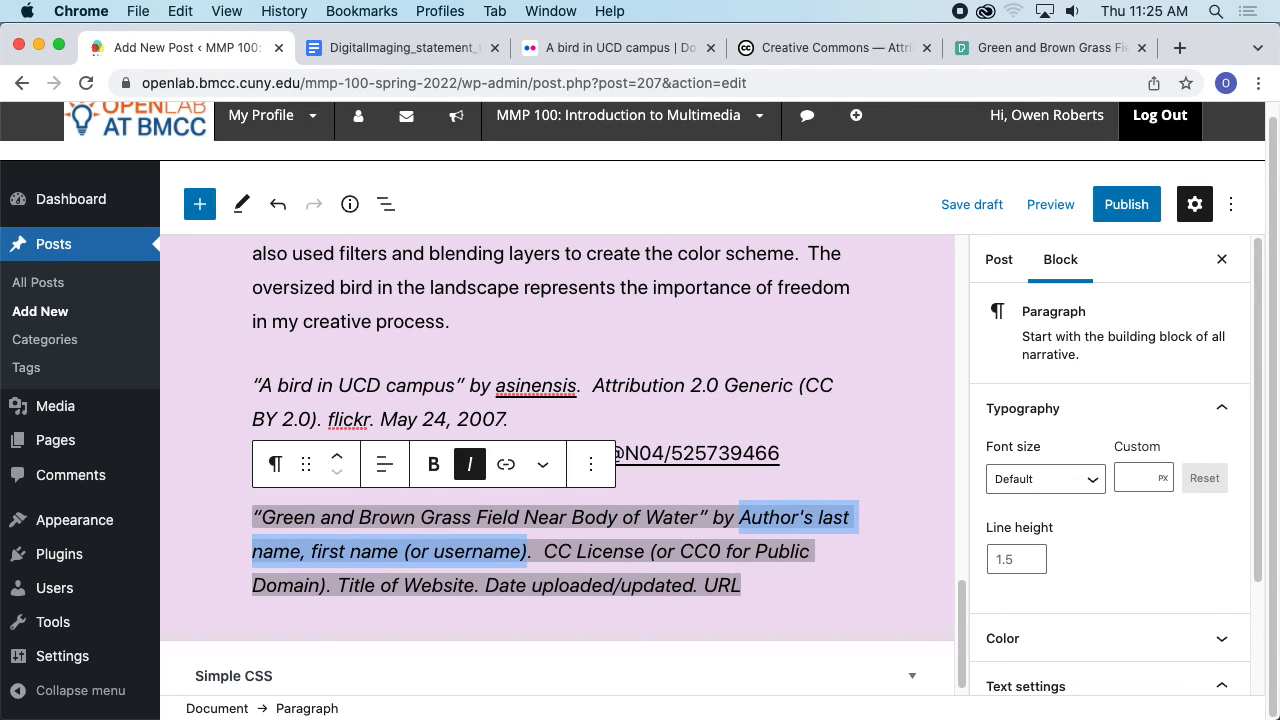
type("CHANNNSY")
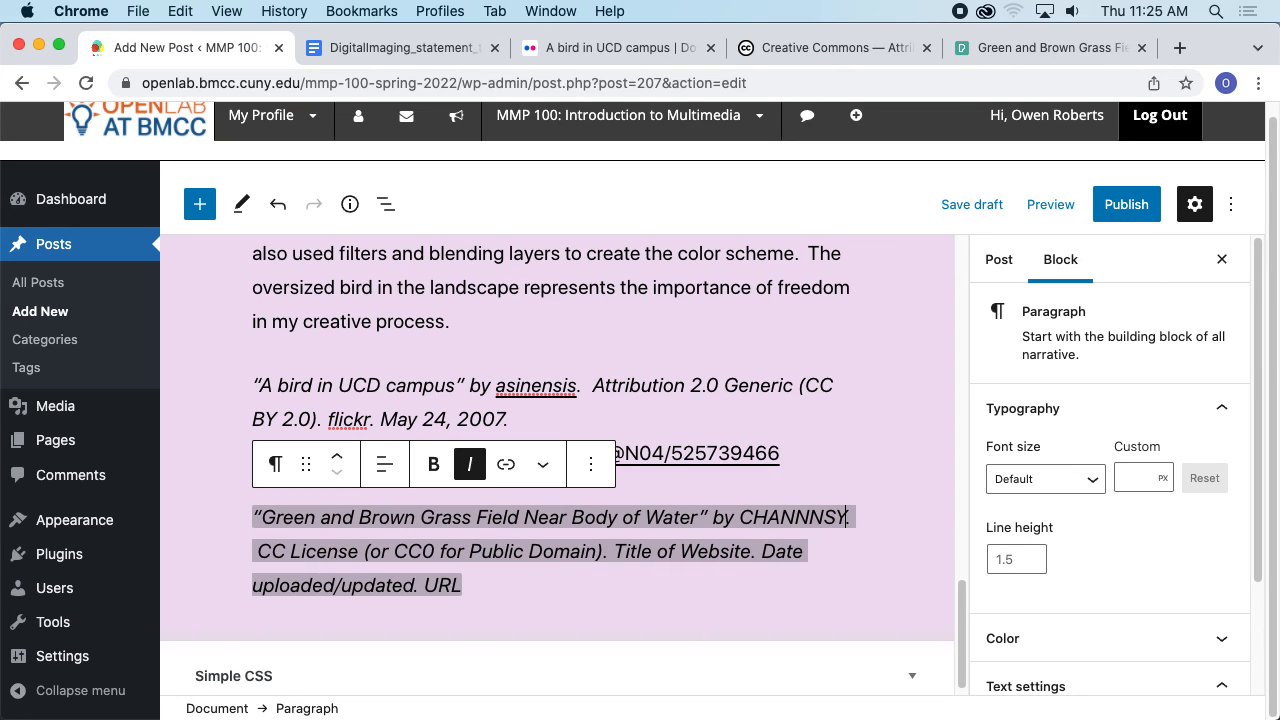
- Open the Pexels license page from the photo's details and read what is allowed
left_click(1003, 60)
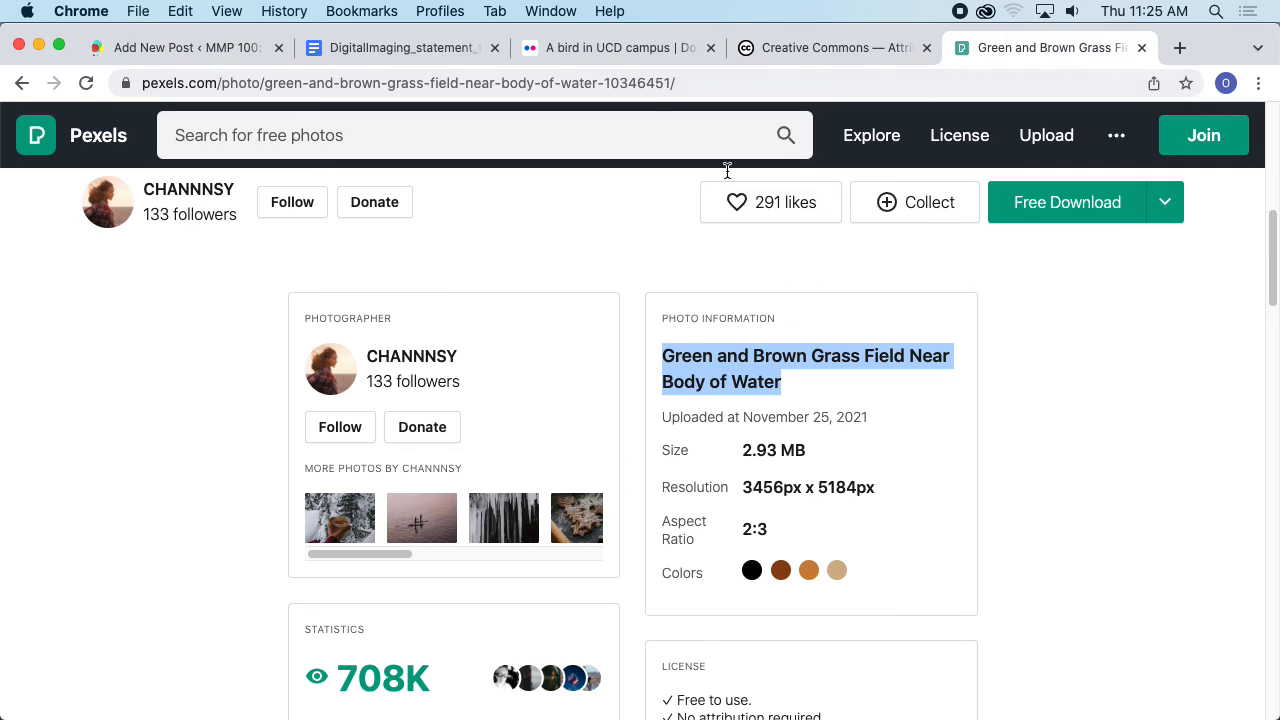
scroll(542, 320, "down", 1)
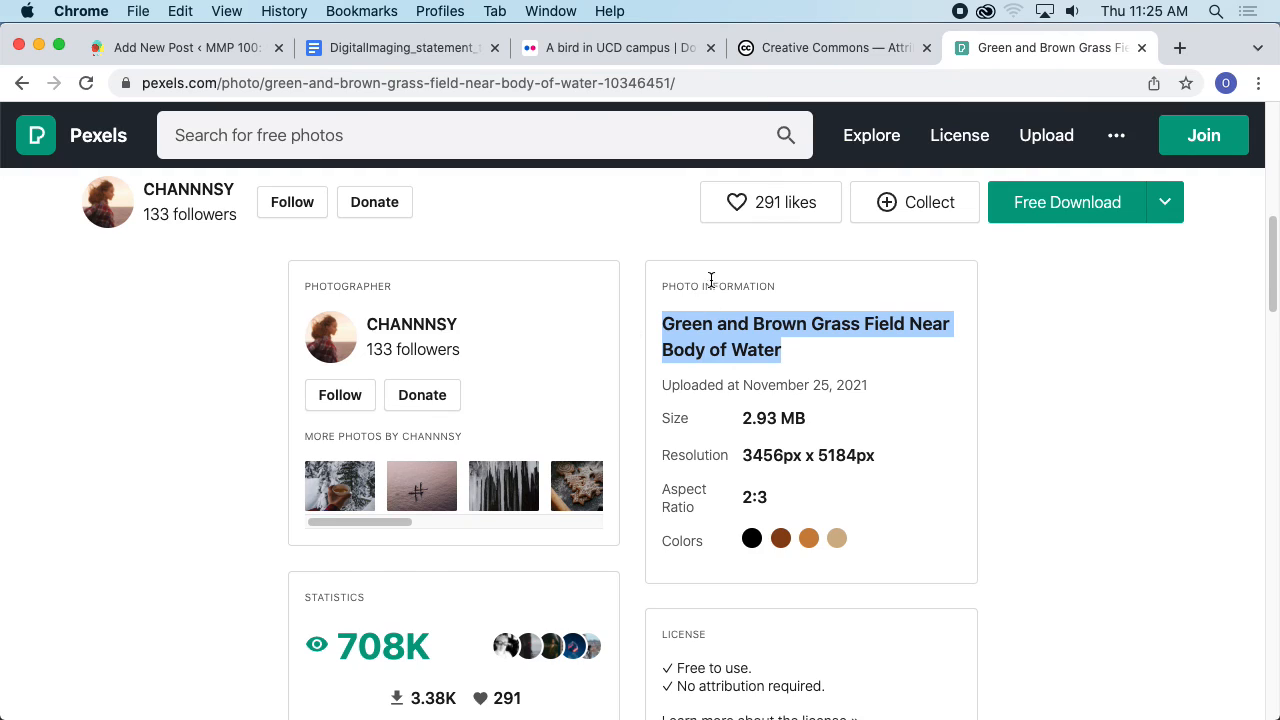
key("super+1")
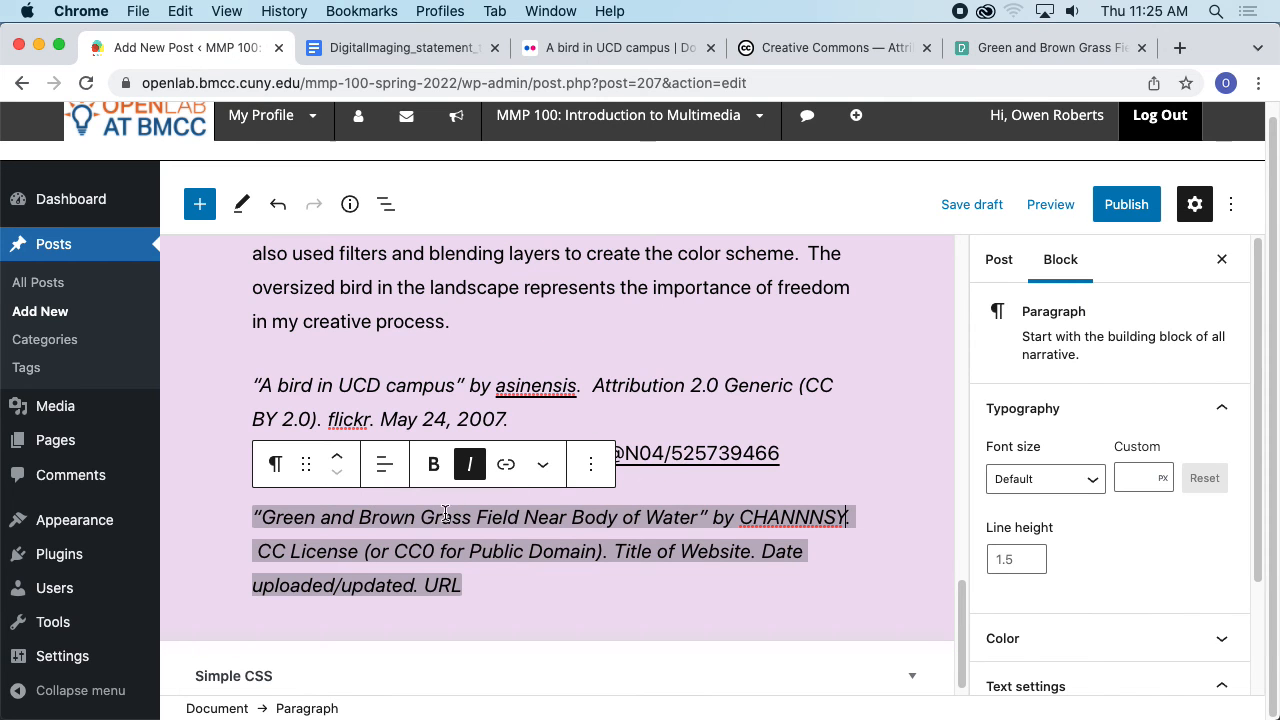
key("super+5")
scroll(841, 369, "down", 5)
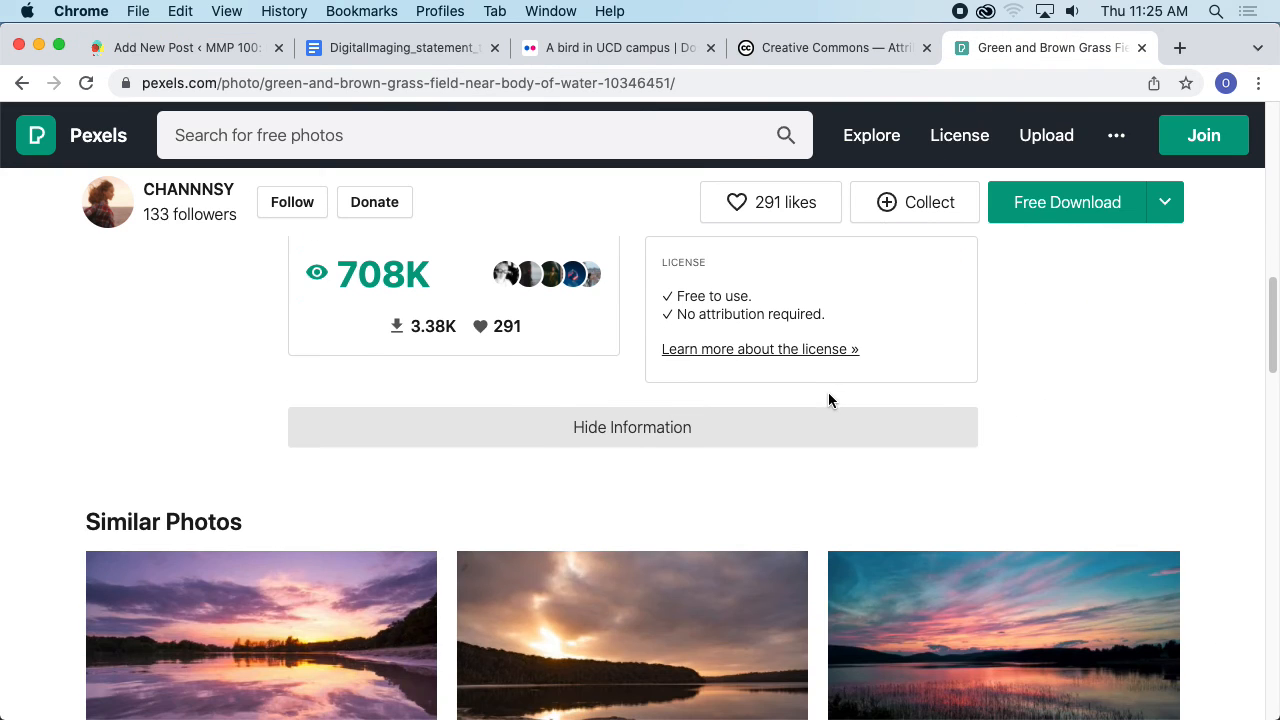
left_click(794, 360)
scroll(828, 340, "down", 10)
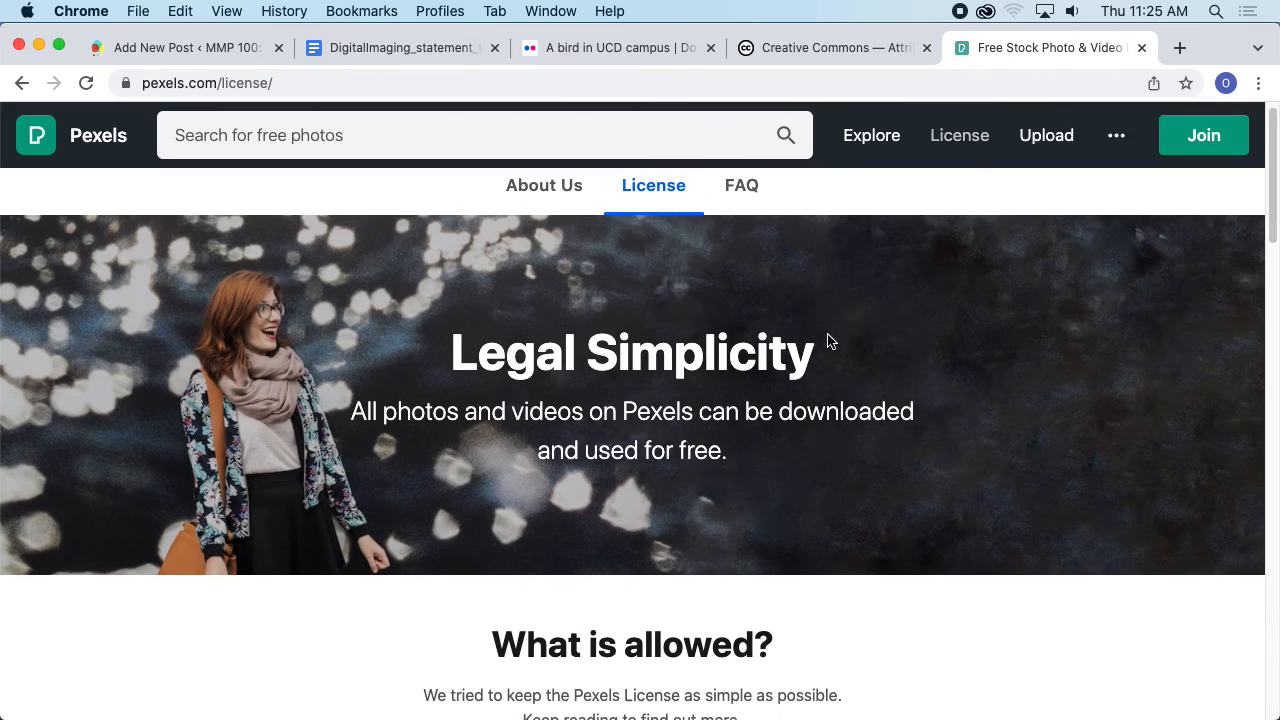
scroll(831, 331, "down", 7)
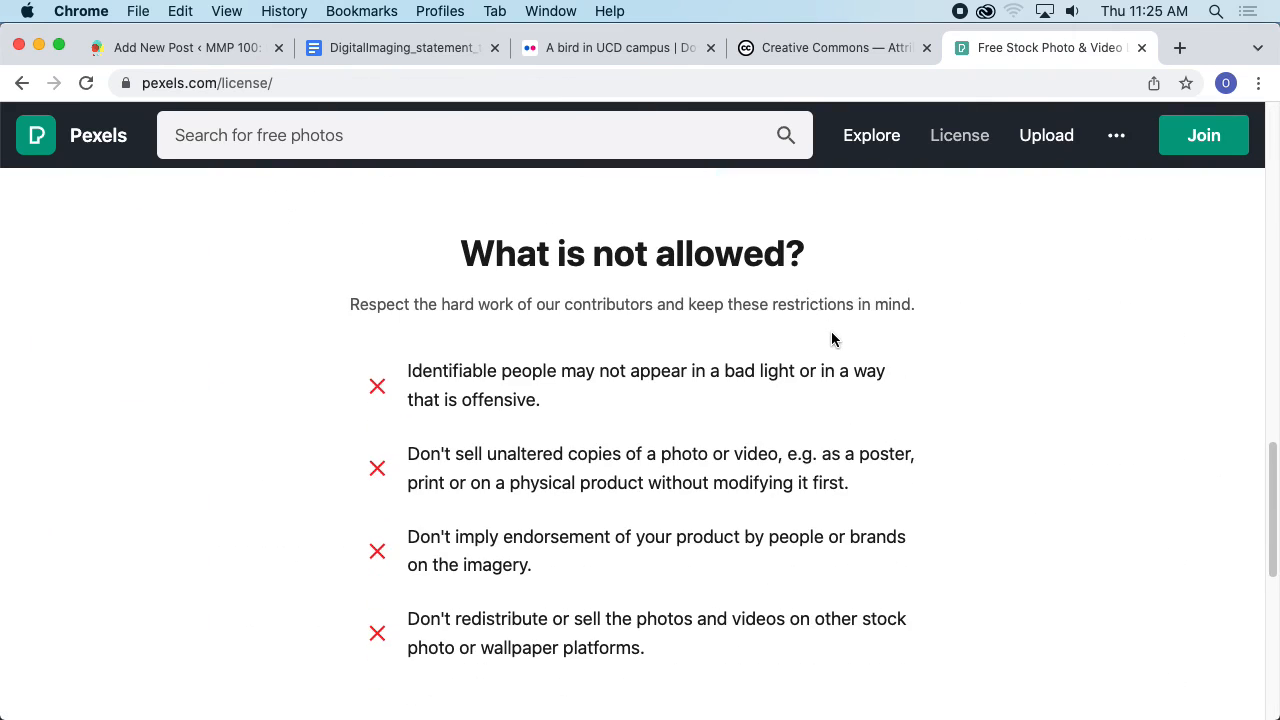
- Return to the beach photo's Pexels page, open its information details and follow the link to learn more about the license
scroll(832, 329, "up", 6)
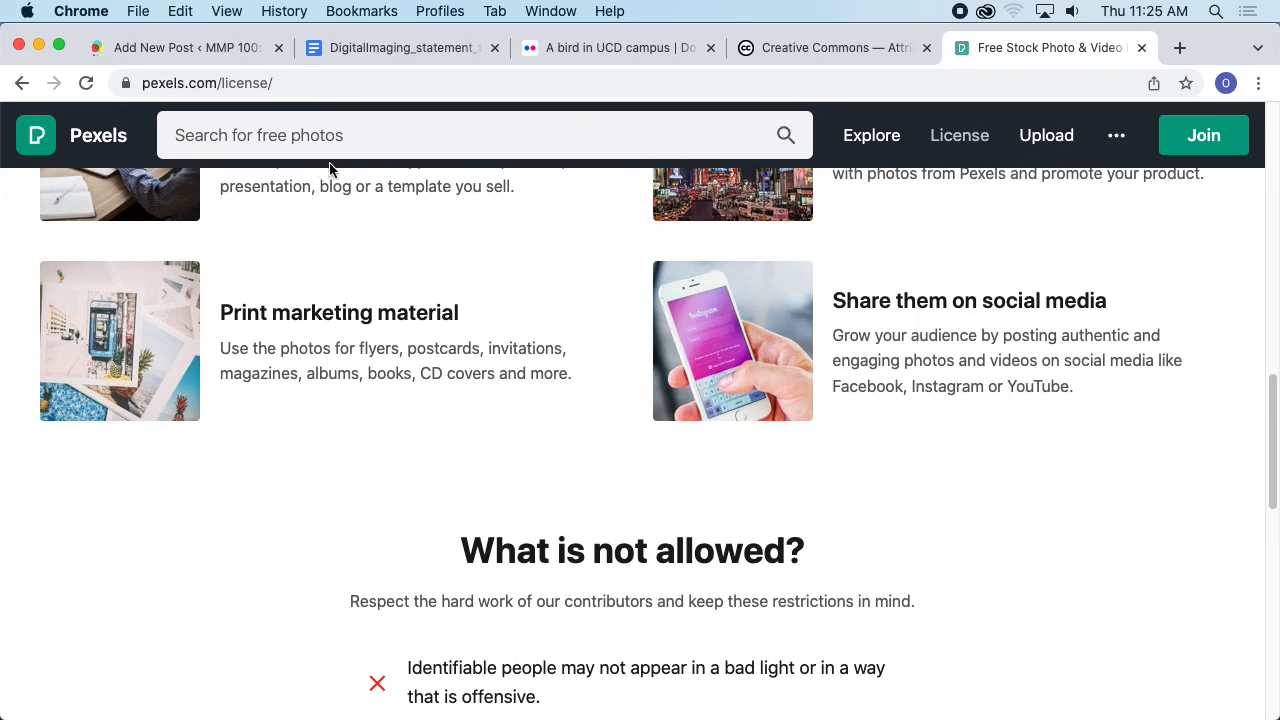
left_click(22, 83)
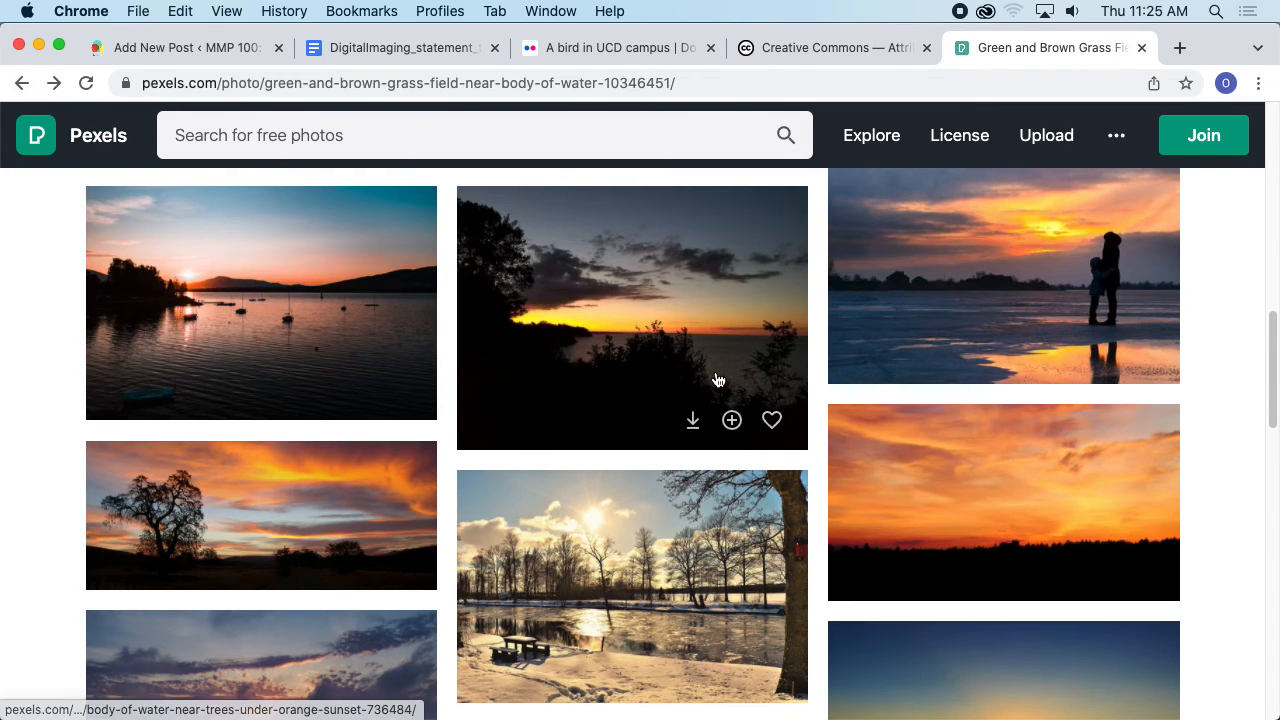
scroll(717, 370, "down", 5)
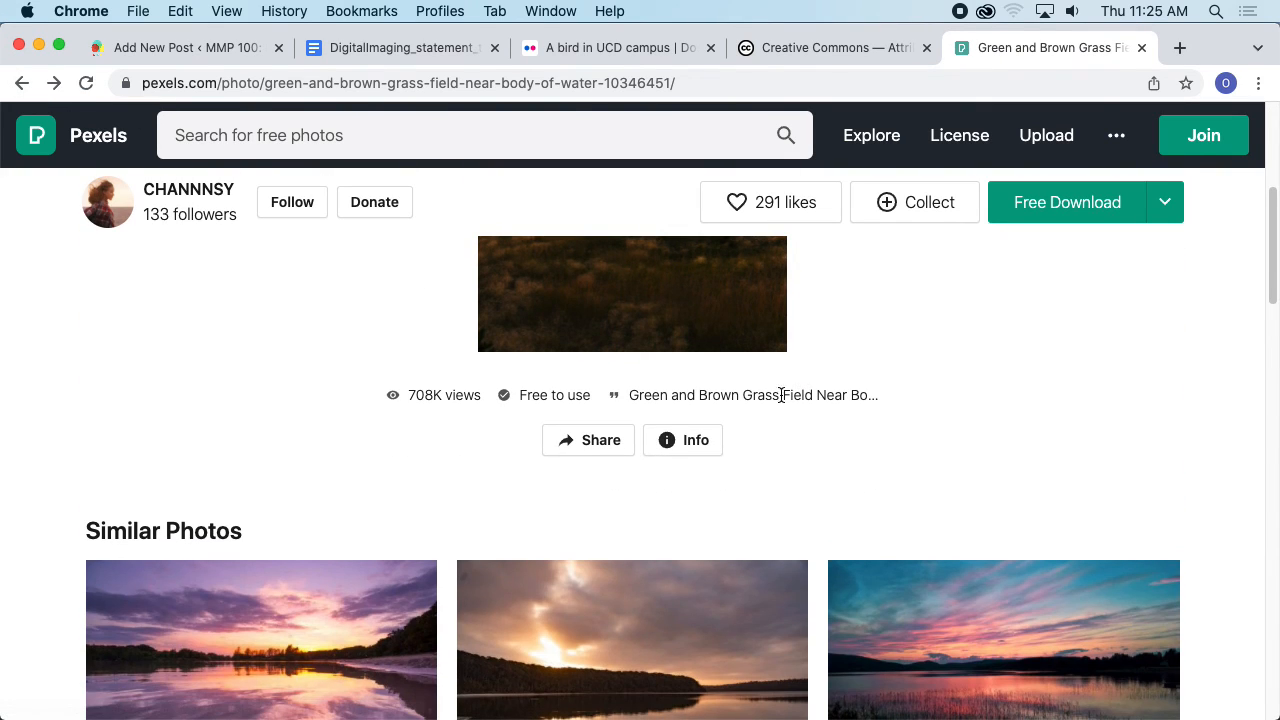
left_click(690, 440)
scroll(820, 405, "down", 5)
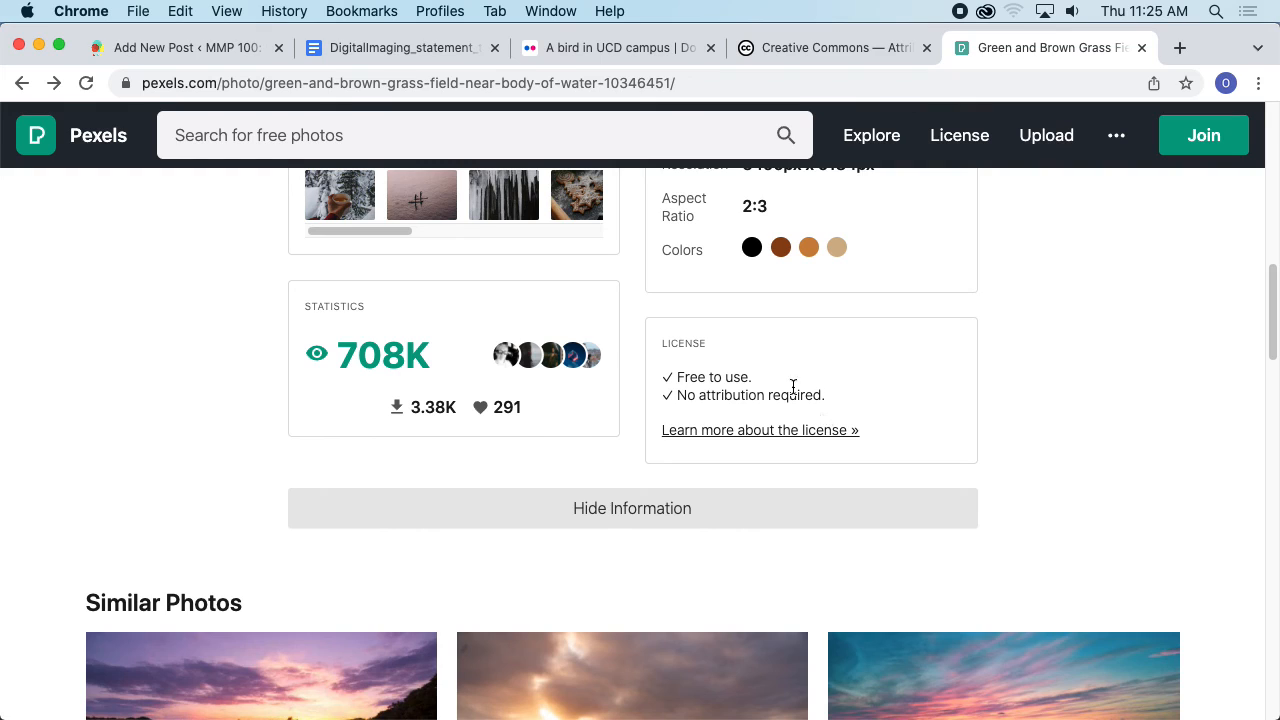
scroll(709, 400, "up", 1)
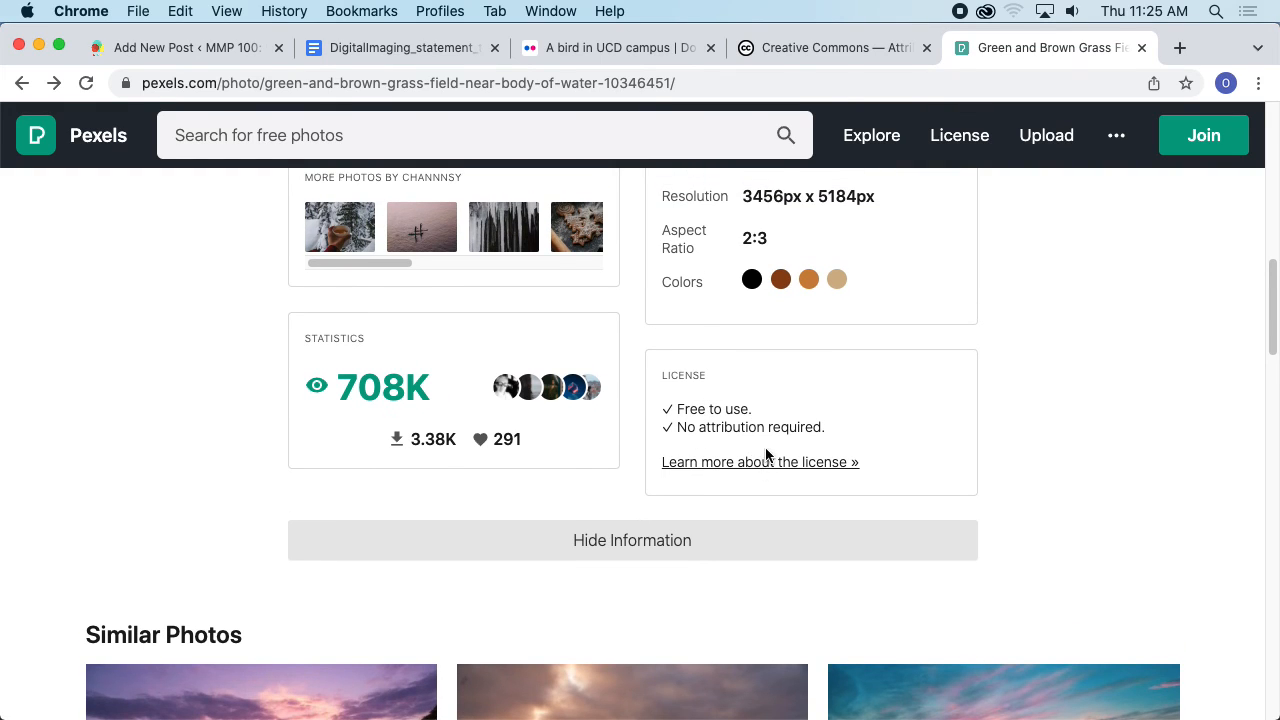
scroll(762, 452, "up", 2)
scroll(762, 452, "up", 3)
scroll(768, 450, "down", 3)
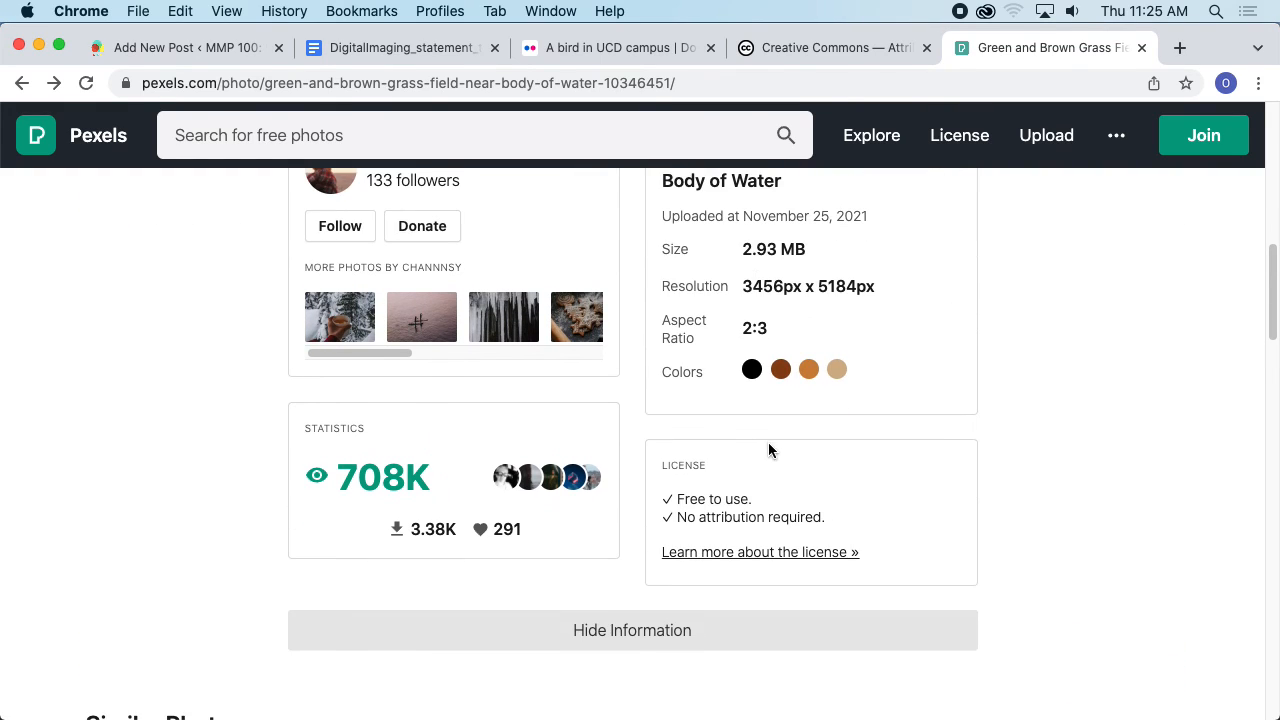
left_click(799, 567, "super")
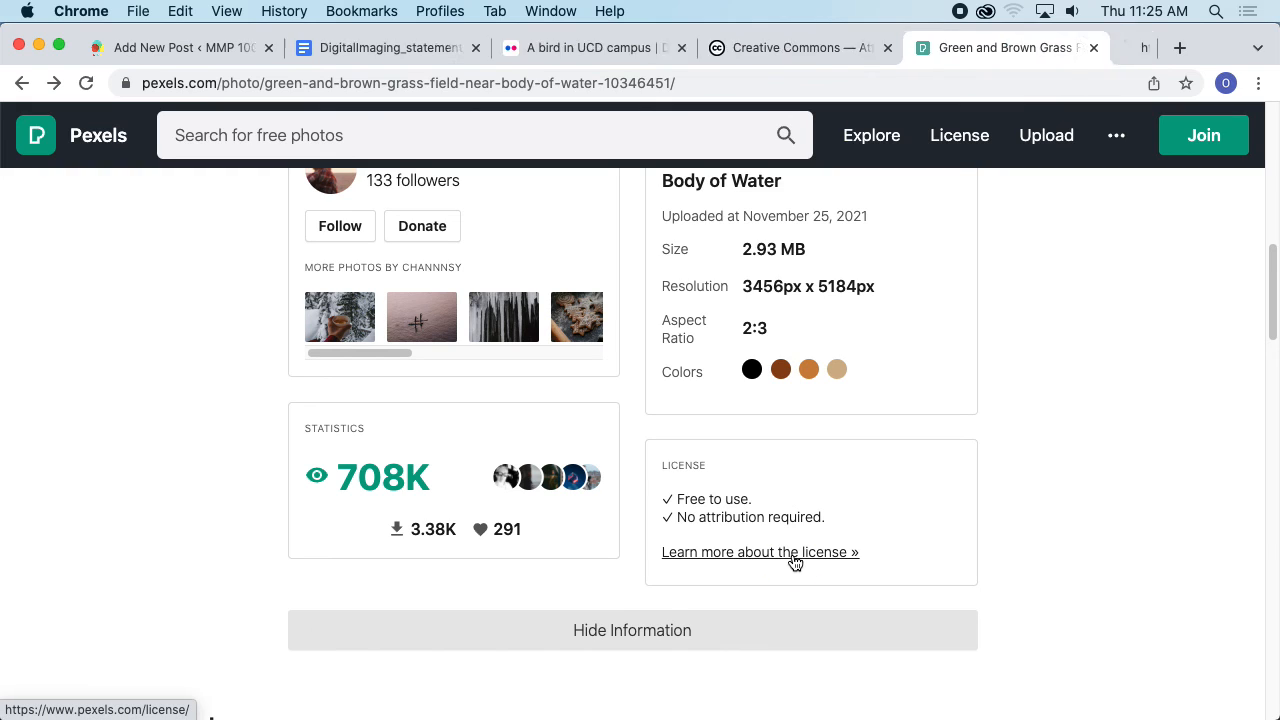
- On the license page, select and copy the name "Pexels License"
left_click(998, 48)
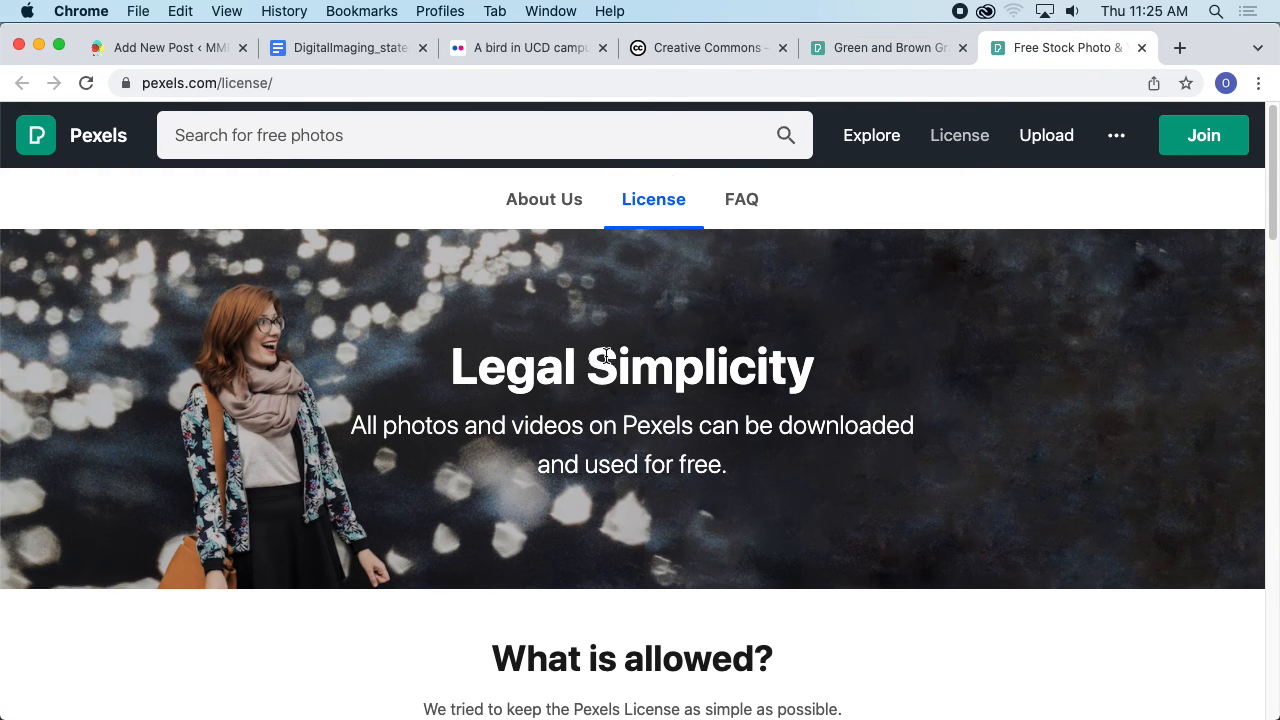
scroll(723, 350, "down", 2)
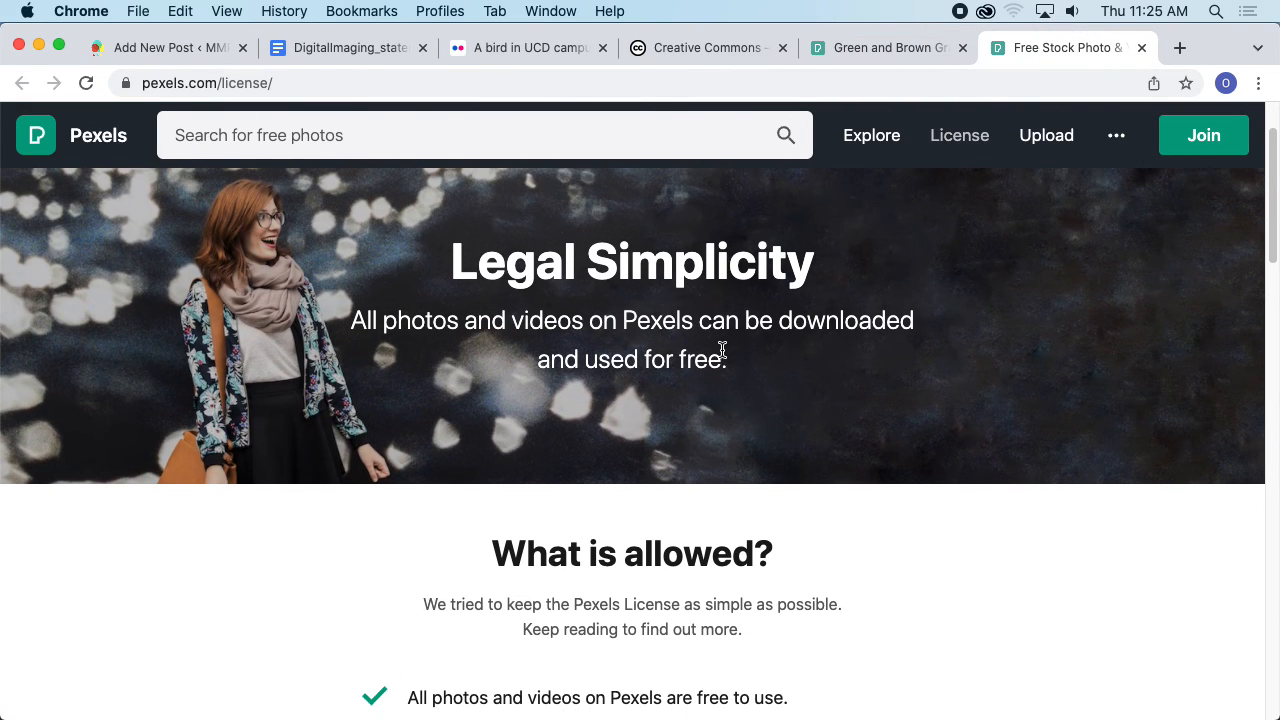
scroll(722, 350, "down", 2)
left_click_drag(600, 476, 682, 481)
key("super+c")
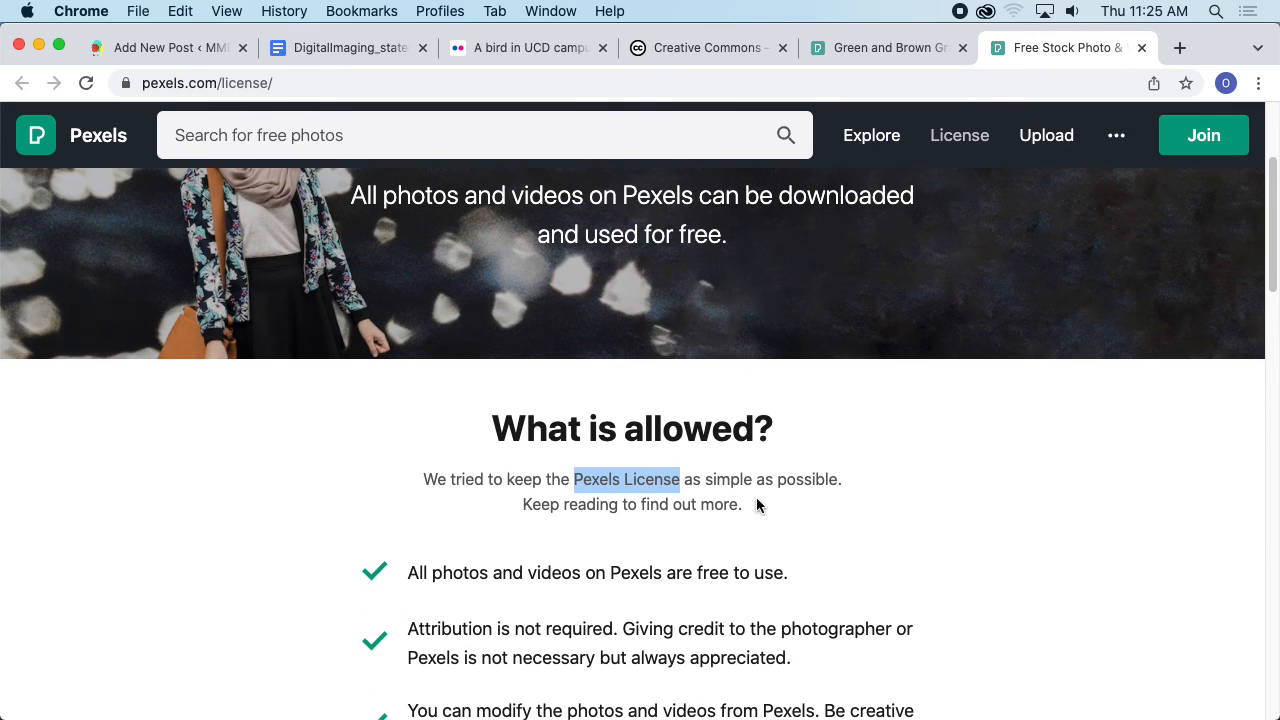
scroll(765, 490, "down", 3)
scroll(789, 456, "up", 2)
scroll(789, 456, "up", 3)
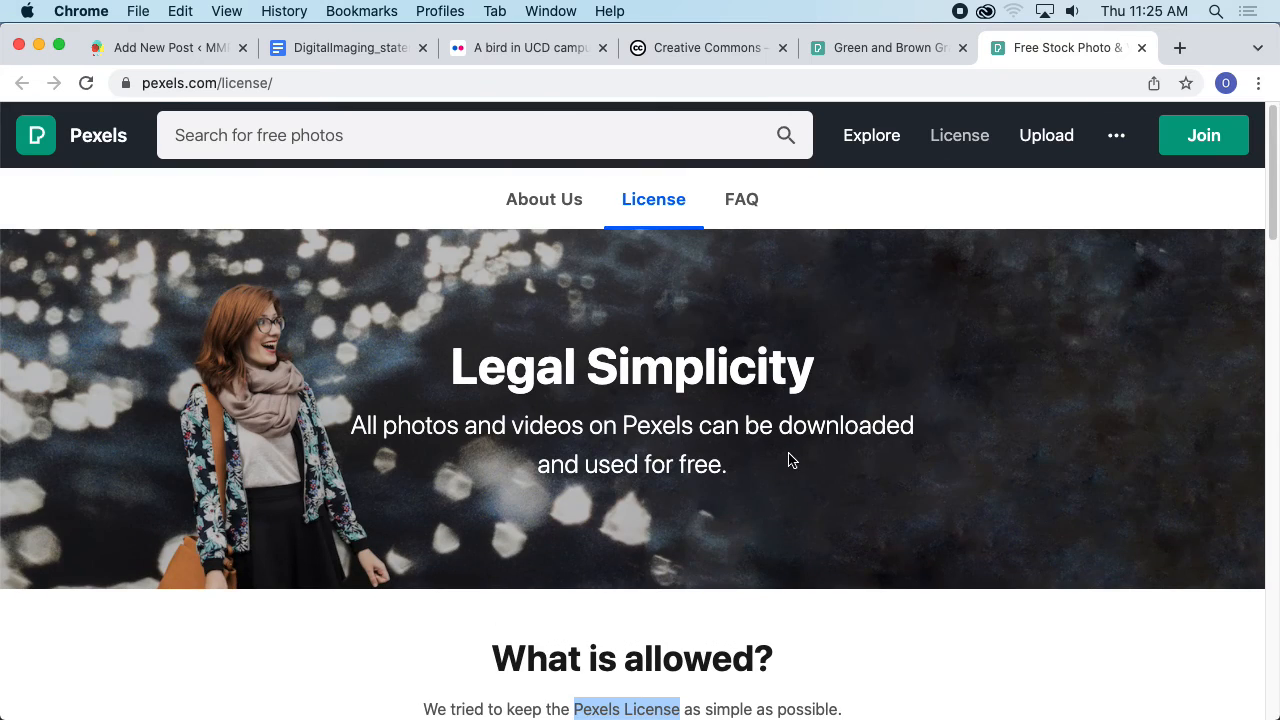
scroll(767, 470, "down", 1)
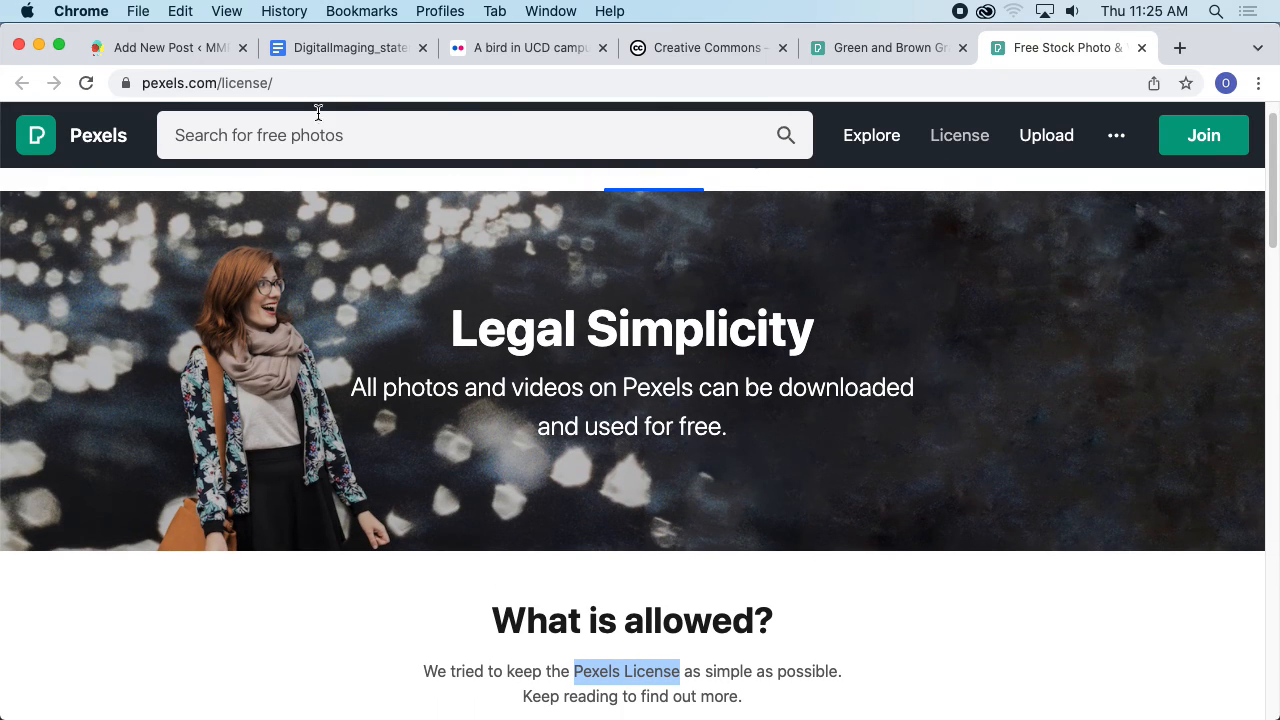
- In the beach photo citation, replace the license placeholder with "Pexels License" and the website title placeholder with "Pexels"
left_click(160, 48)
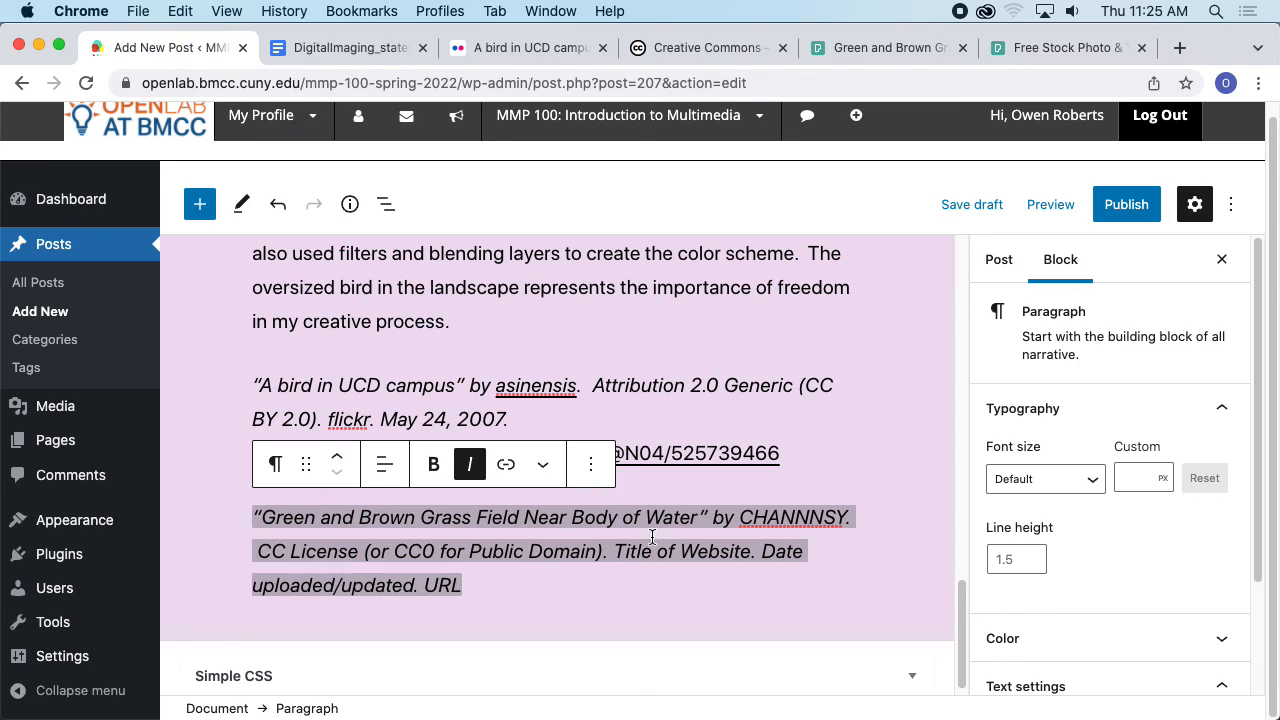
left_click_drag(599, 553, 257, 543)
key("BackSpace")
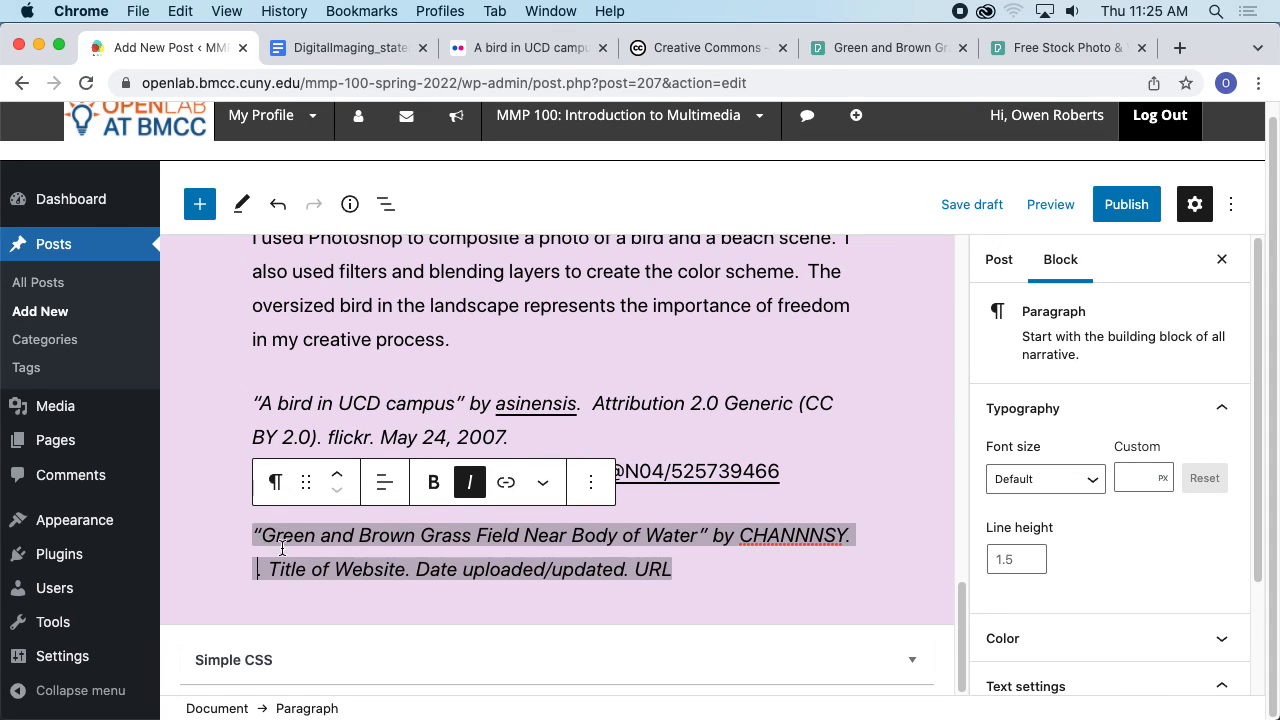
key("super+v")
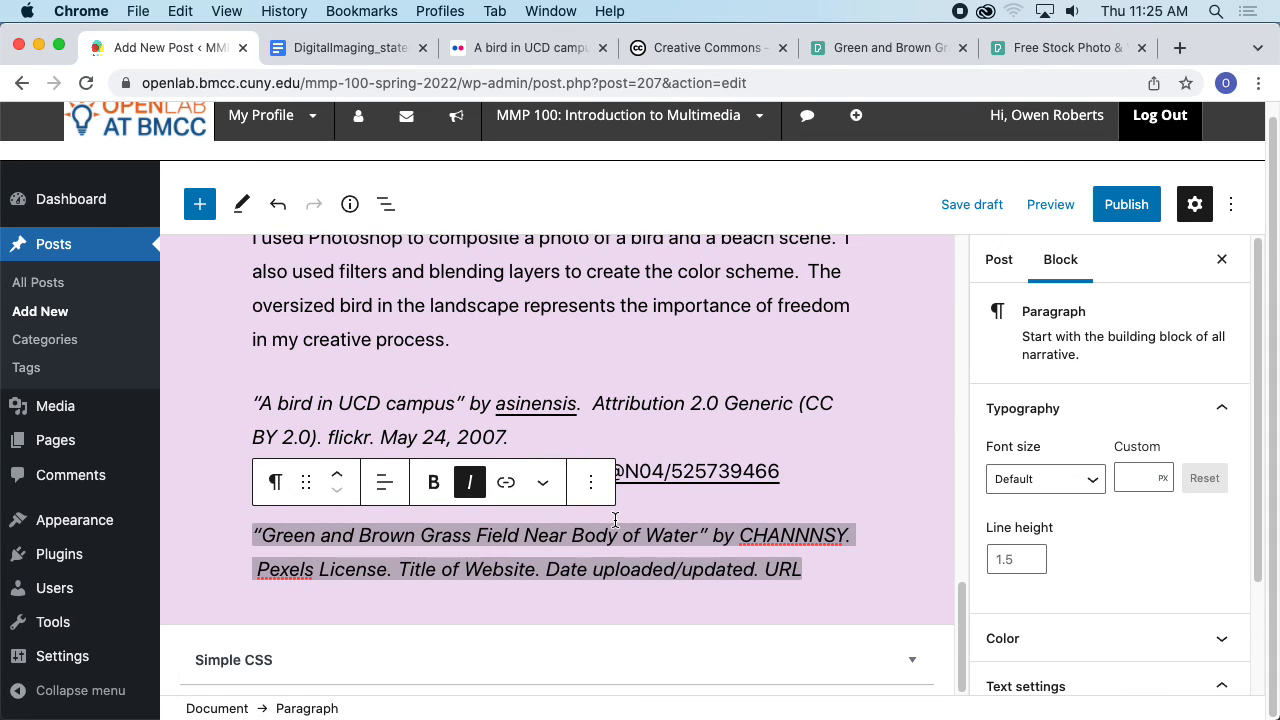
left_click_drag(536, 569, 399, 567)
type("Pexels")
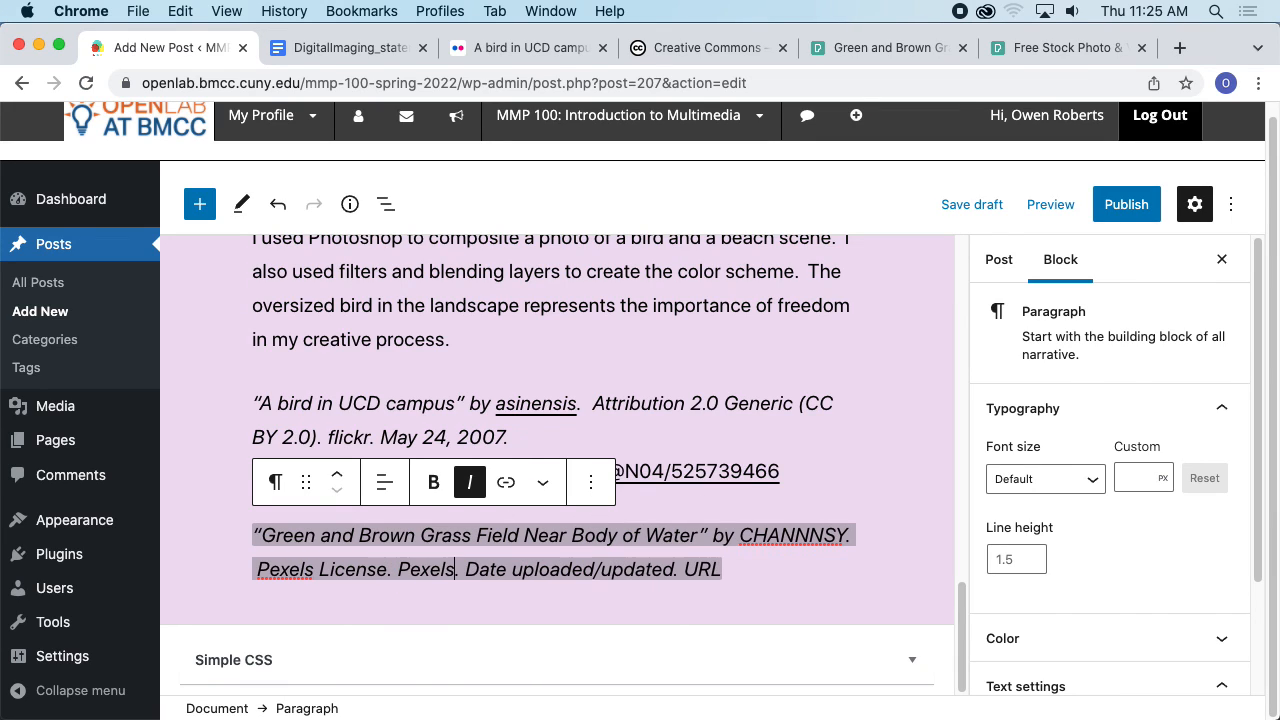
- Copy the photo's upload date from Pexels and paste it over the date placeholder in the citation
left_click(900, 48)
scroll(850, 320, "up", 1)
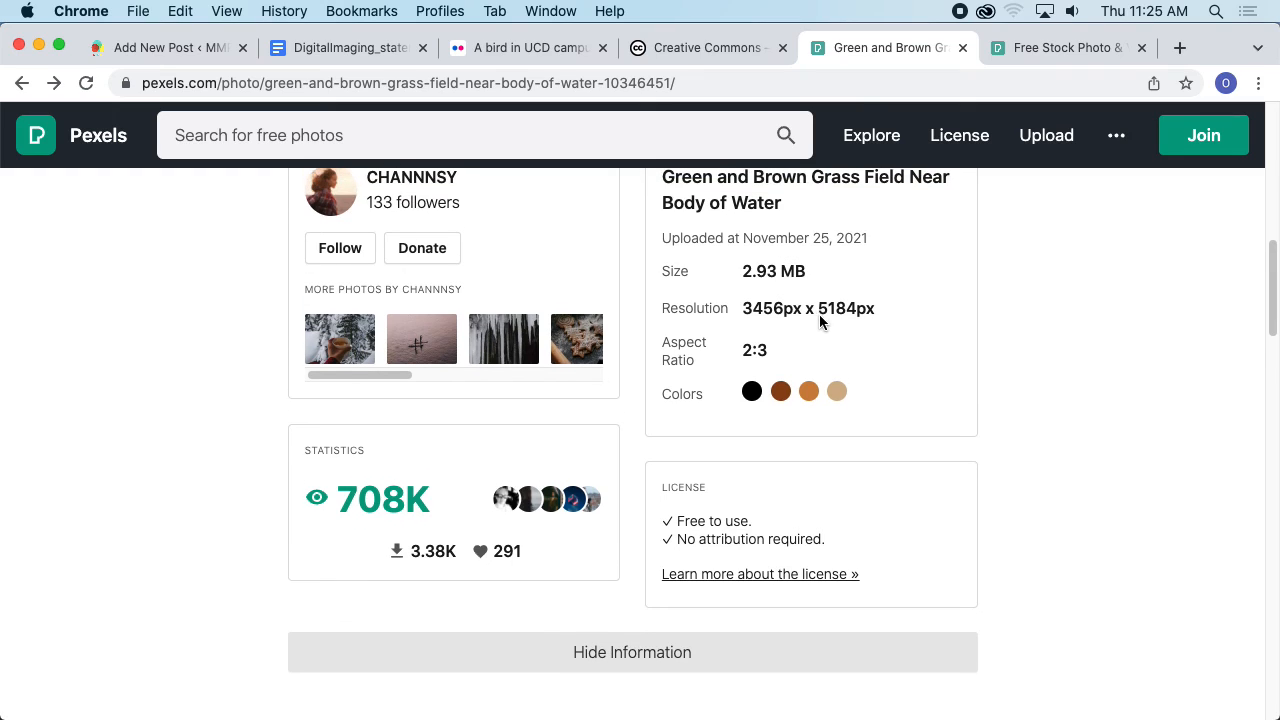
left_click_drag(745, 242, 870, 245)
key("super+c")
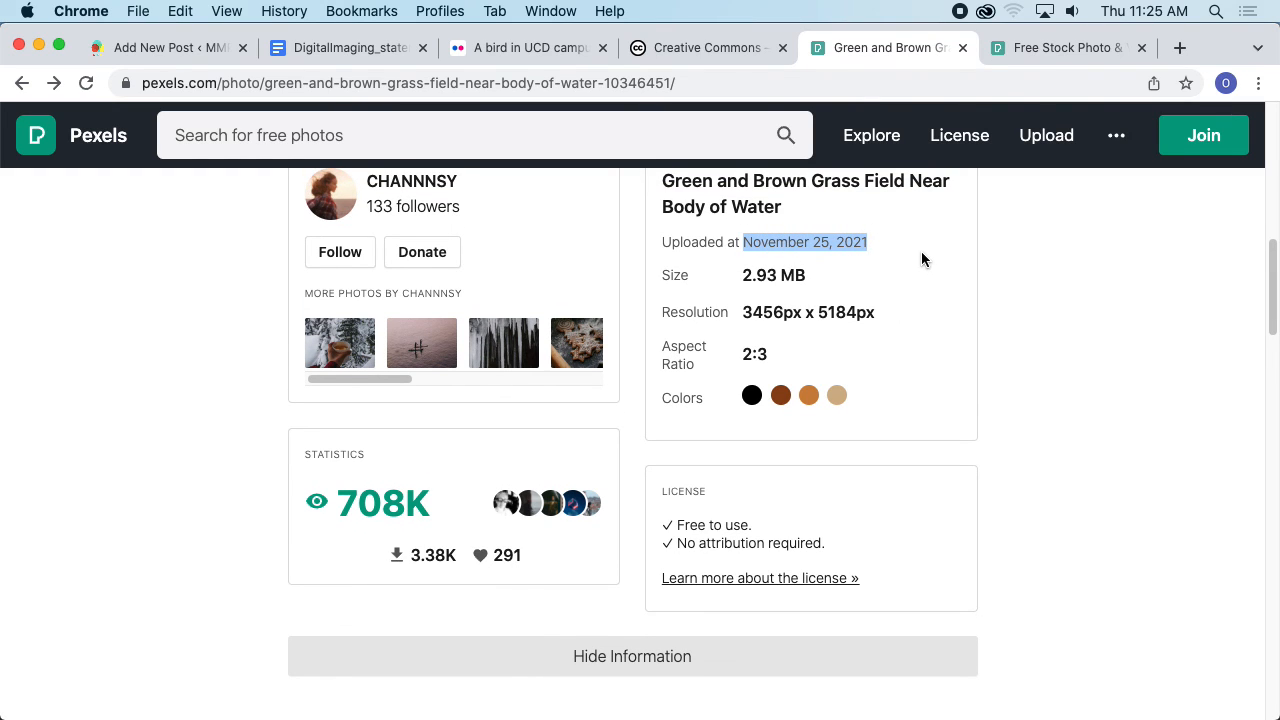
left_click(105, 50)
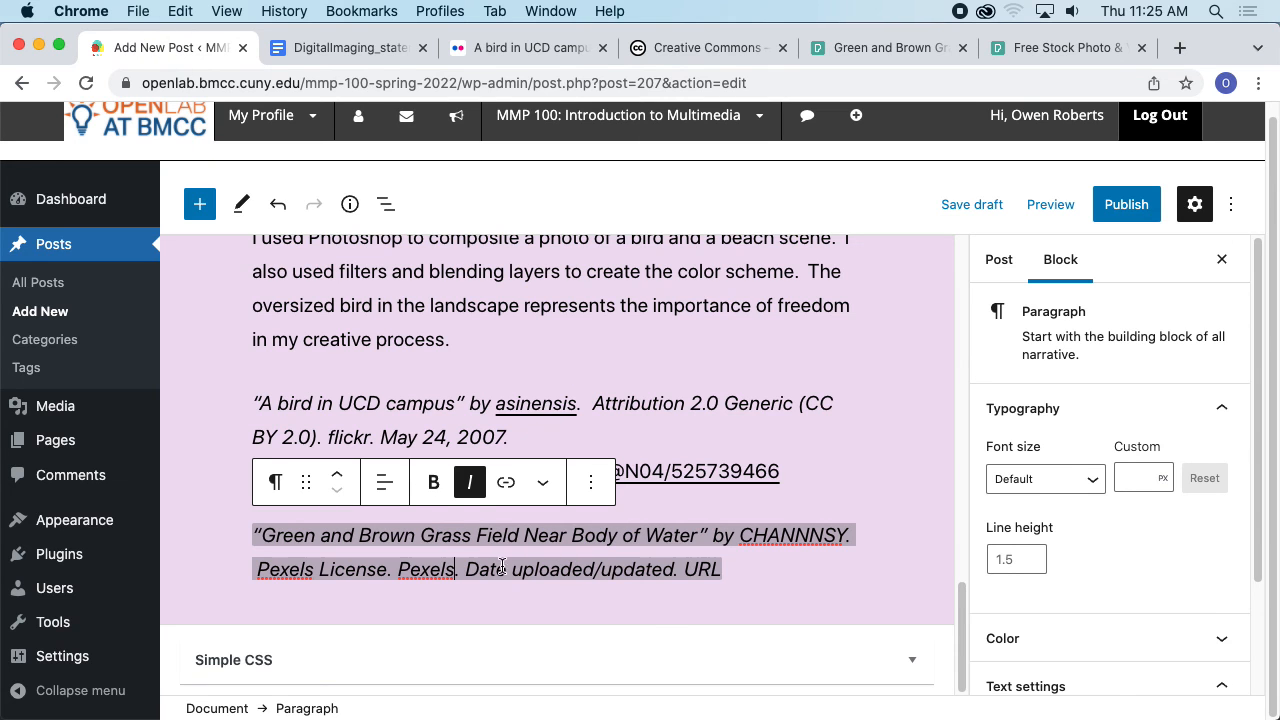
left_click(562, 569)
left_click_drag(671, 571, 465, 569)
key("super+v")
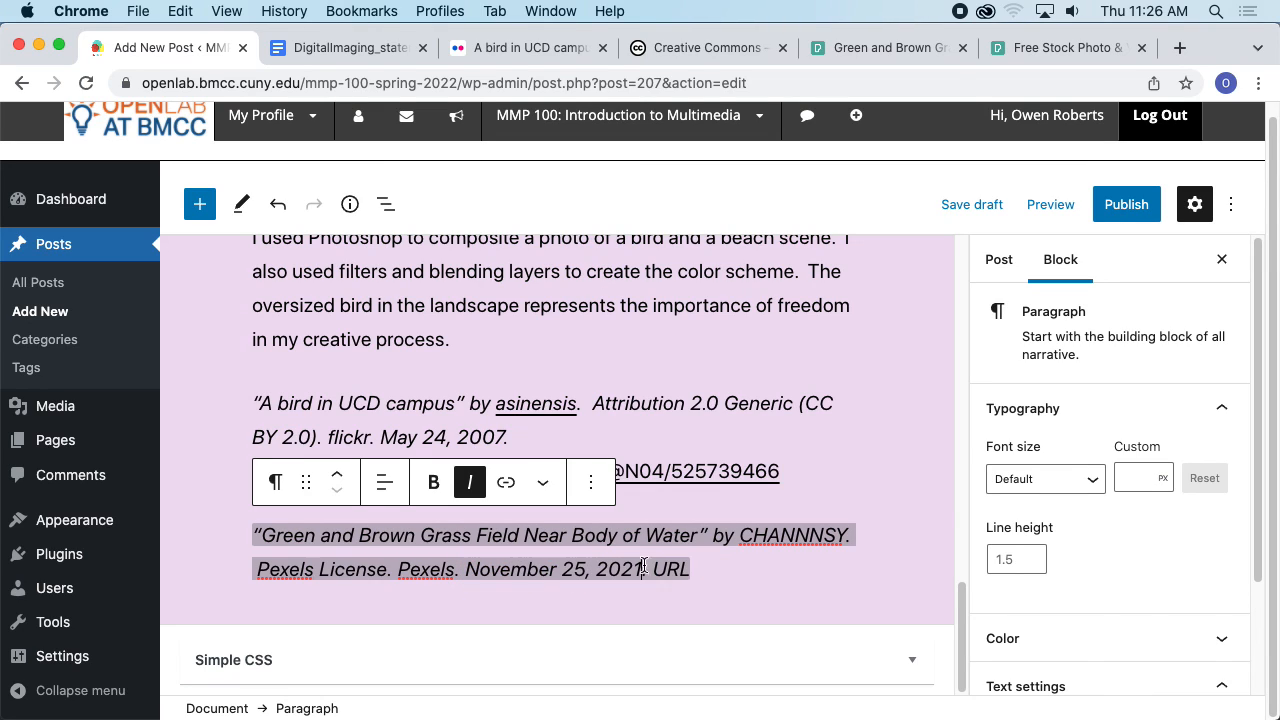
- Copy the Pexels photo page address and put it in place of the URL placeholder at the end of the citation
left_click(900, 48)
left_click(540, 84)
key("super+c")
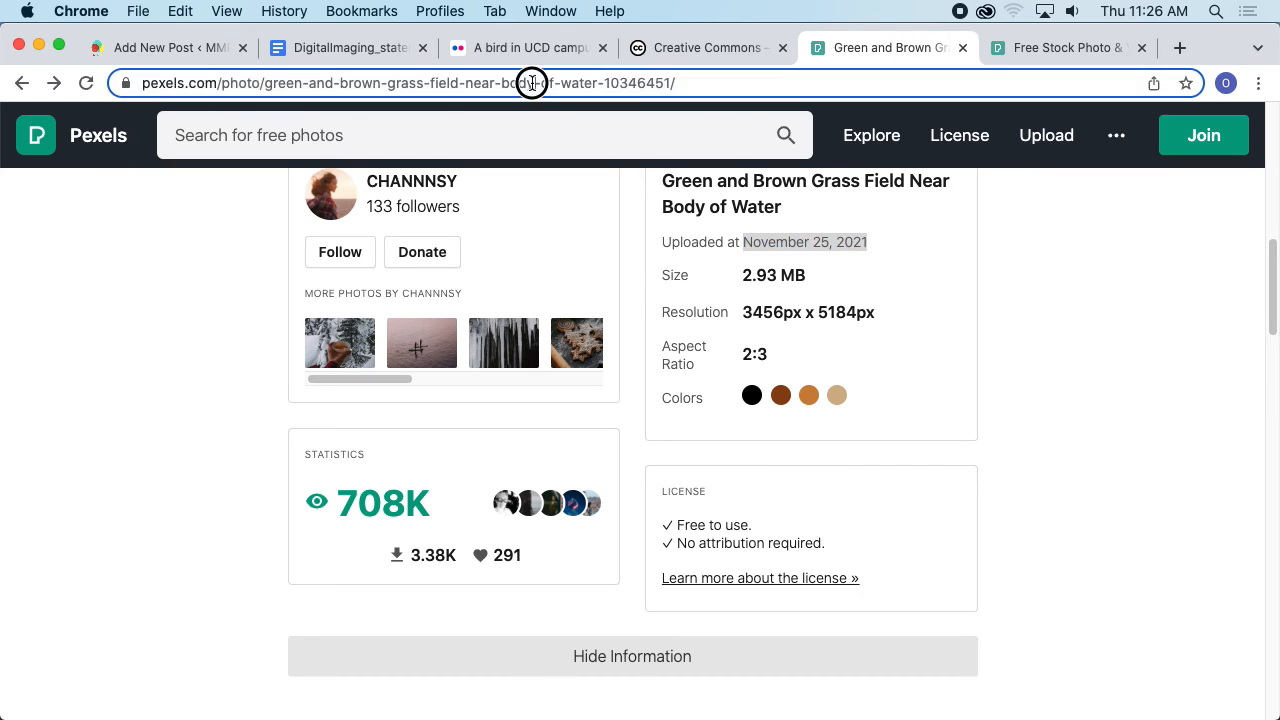
left_click(177, 48)
left_click(670, 570)
double_click(670, 570)
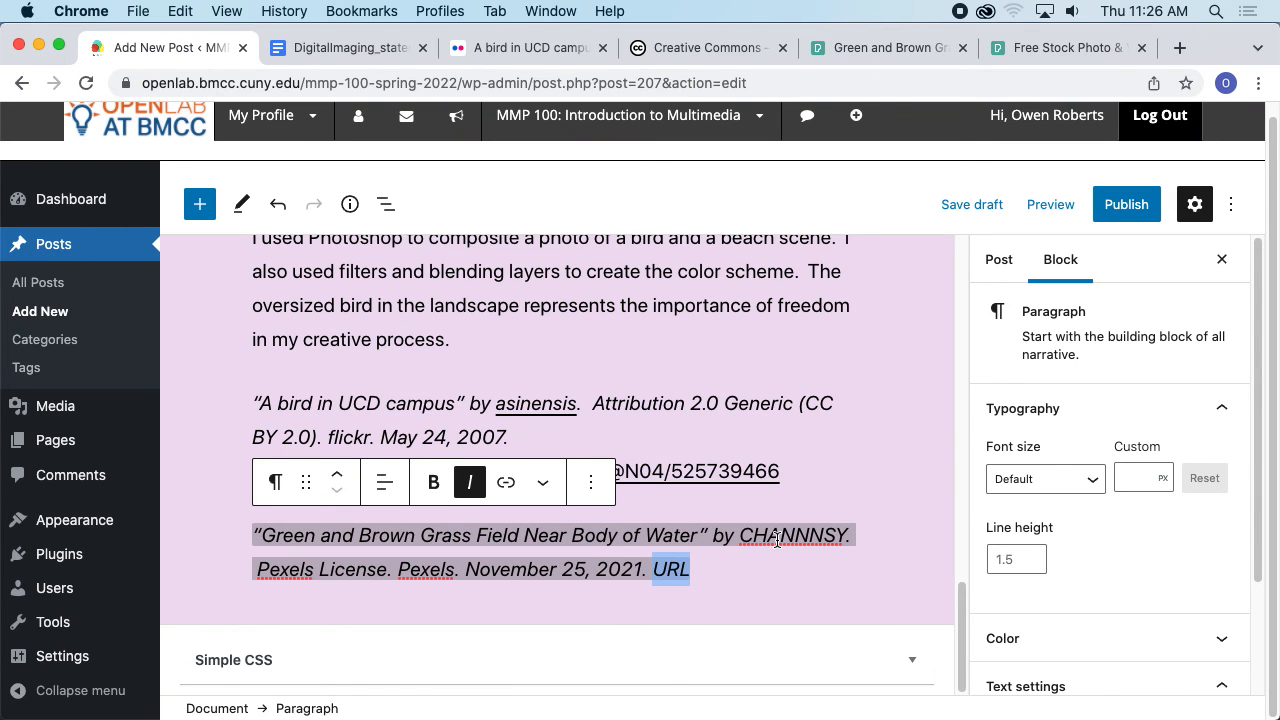
key("super+v")
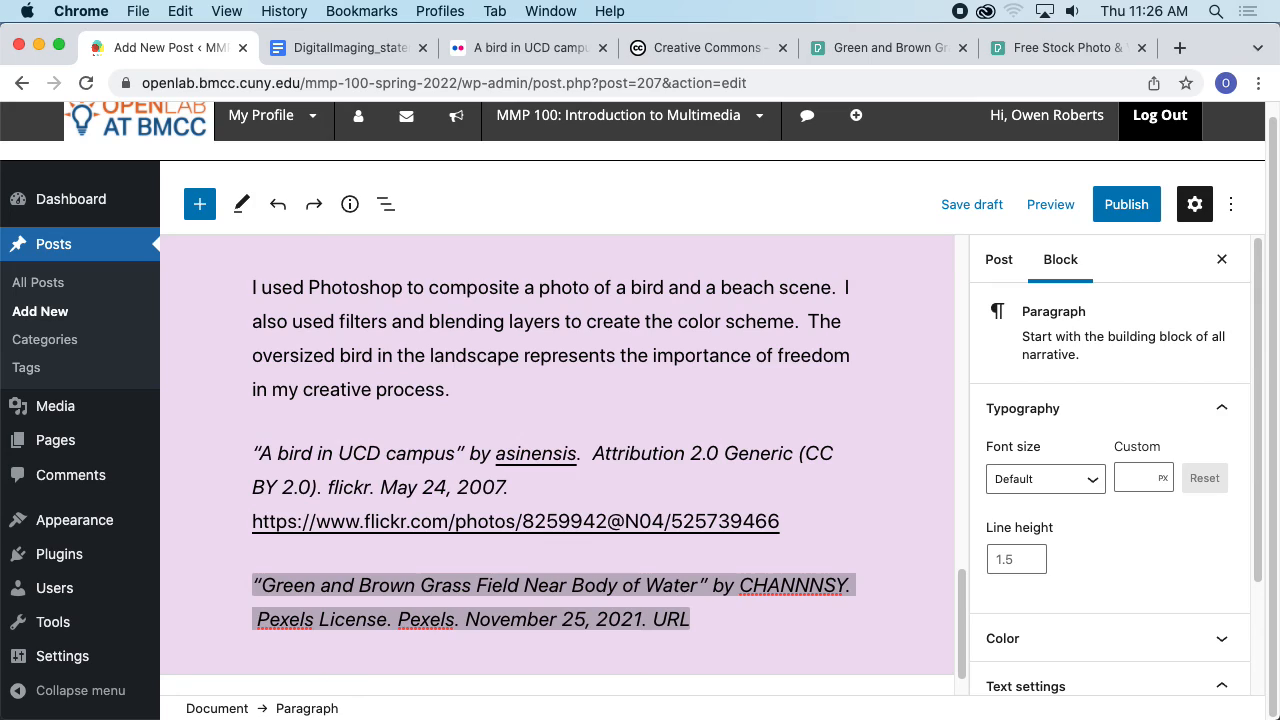
left_click_drag(647, 619, 680, 619)
key("BackSpace")
key("Right")
key("BackSpace")
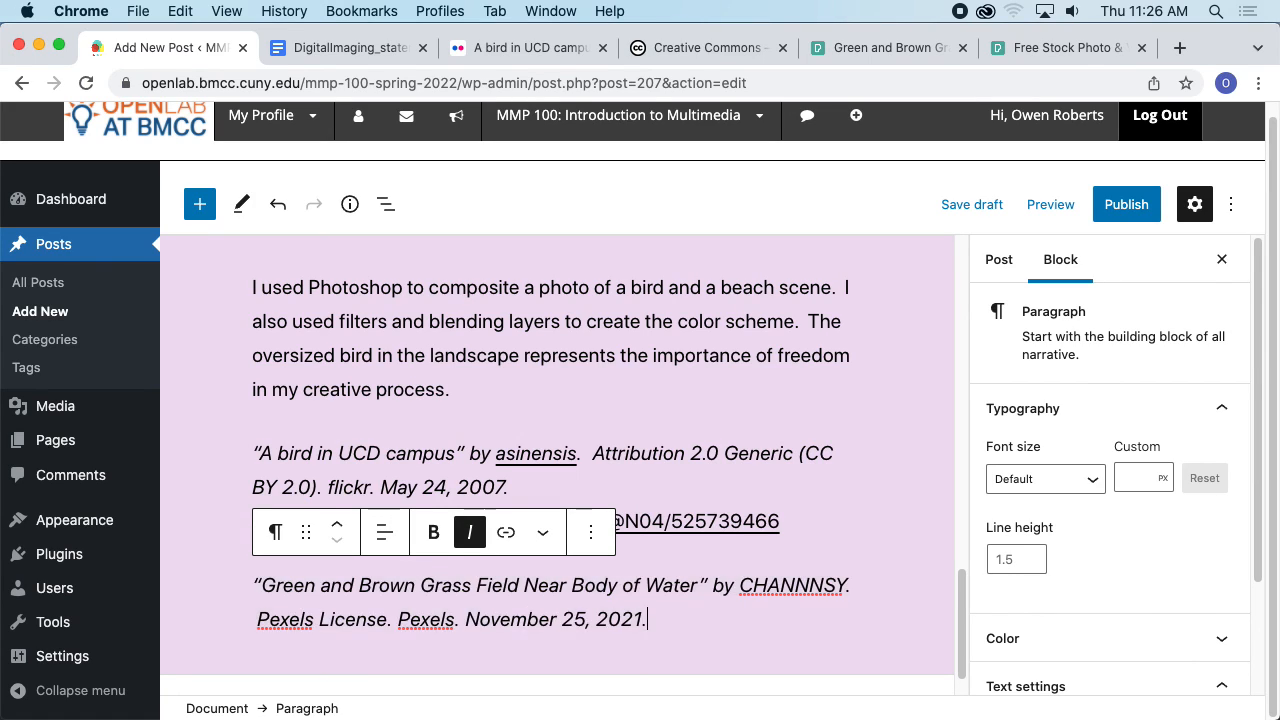
key("super+a")
key("super+v")
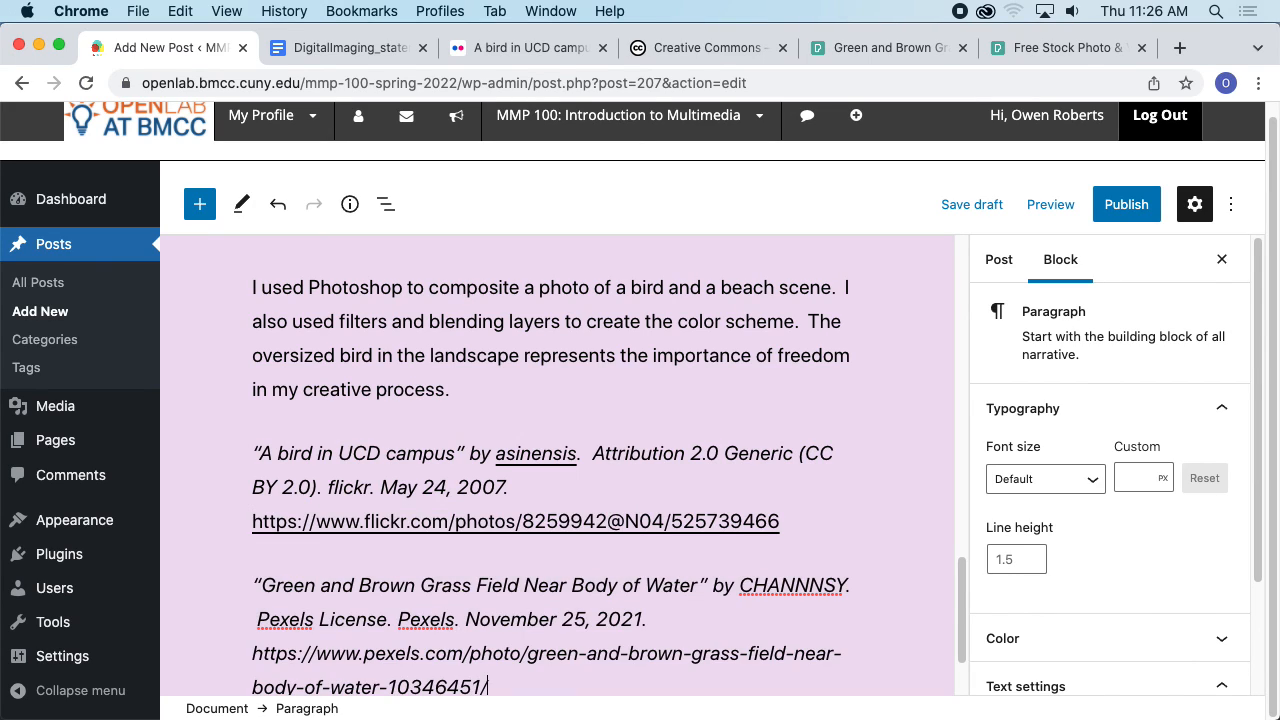
- Make the pasted Pexels address a link and set it to open in a new tab
scroll(757, 580, "down", 2)
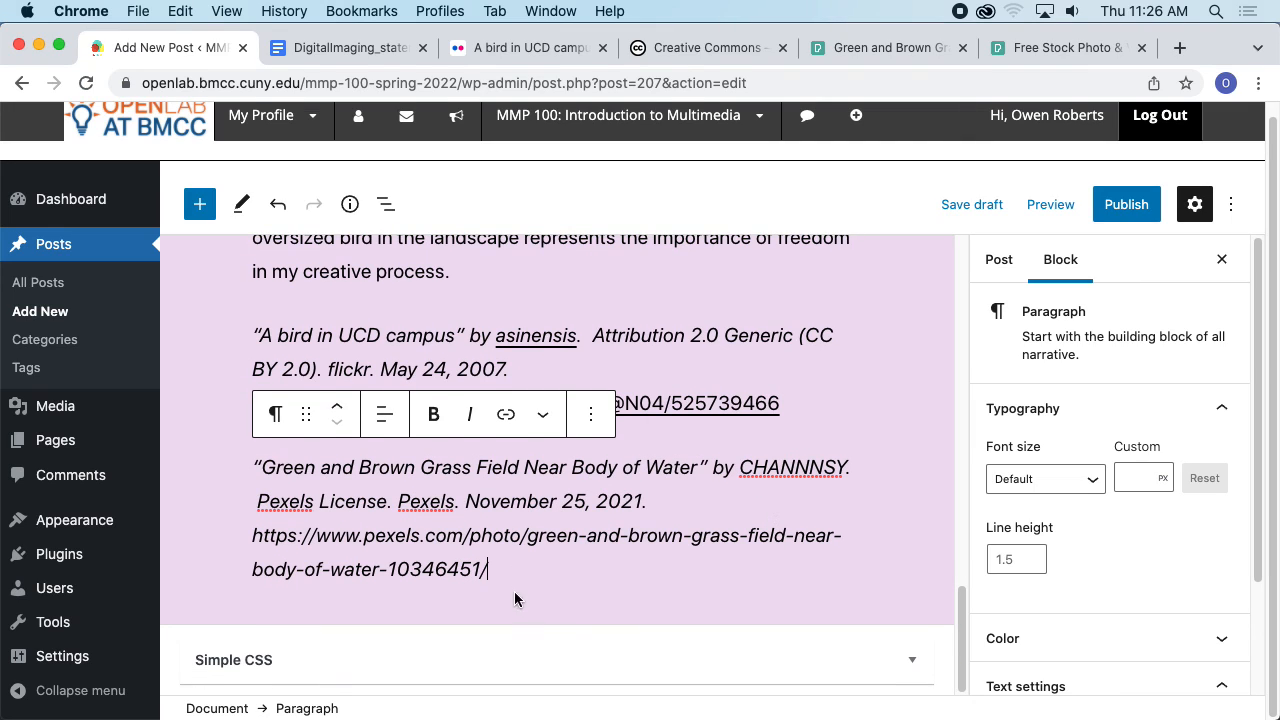
left_click_drag(506, 568, 236, 546)
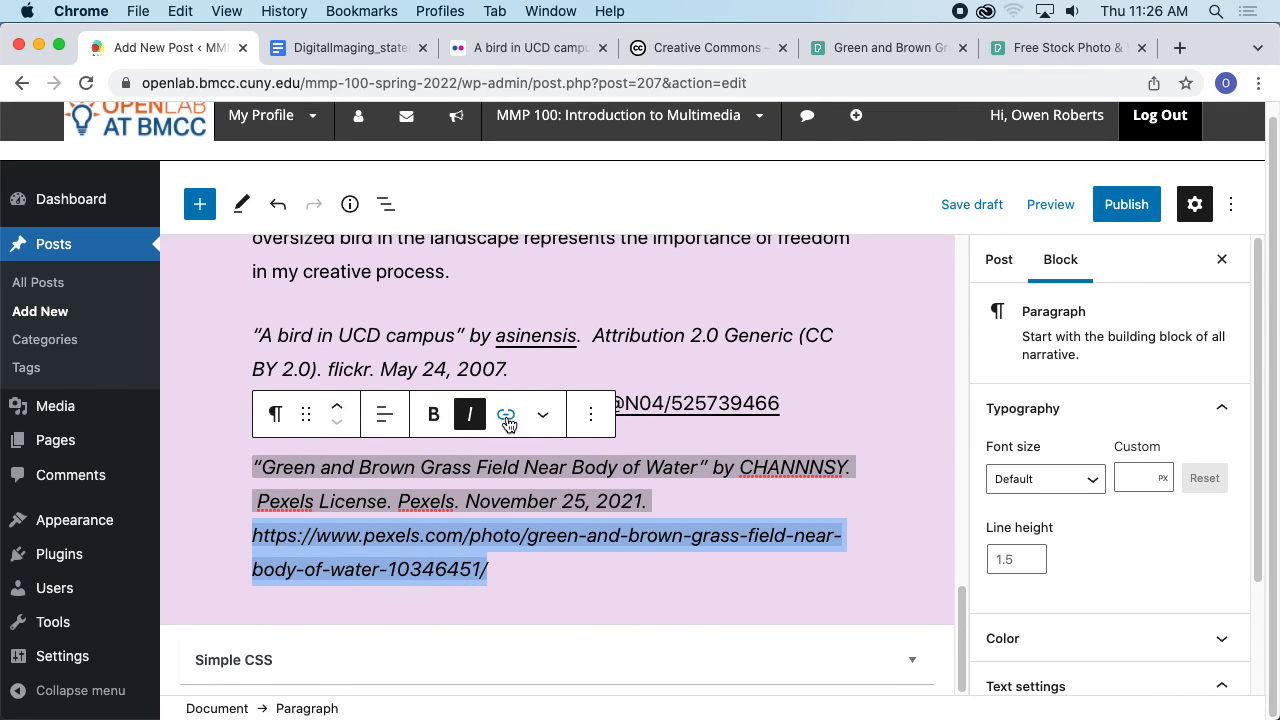
left_click(506, 414)
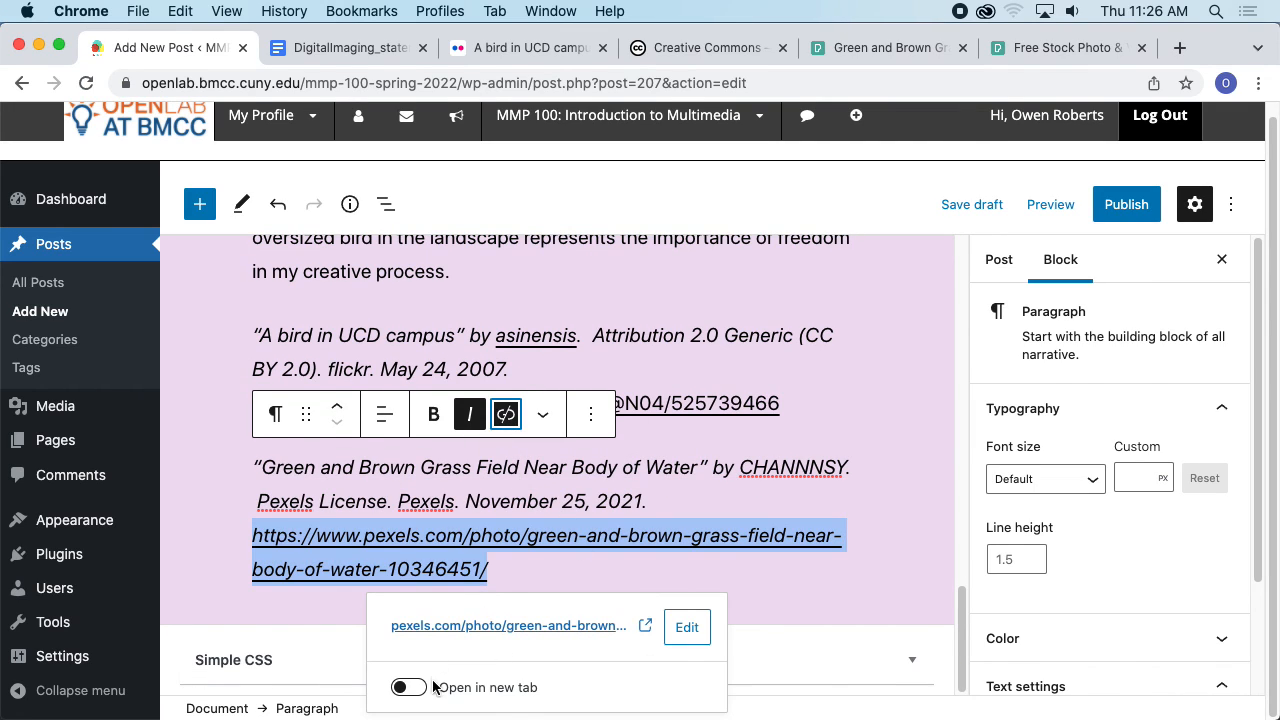
left_click(400, 688)
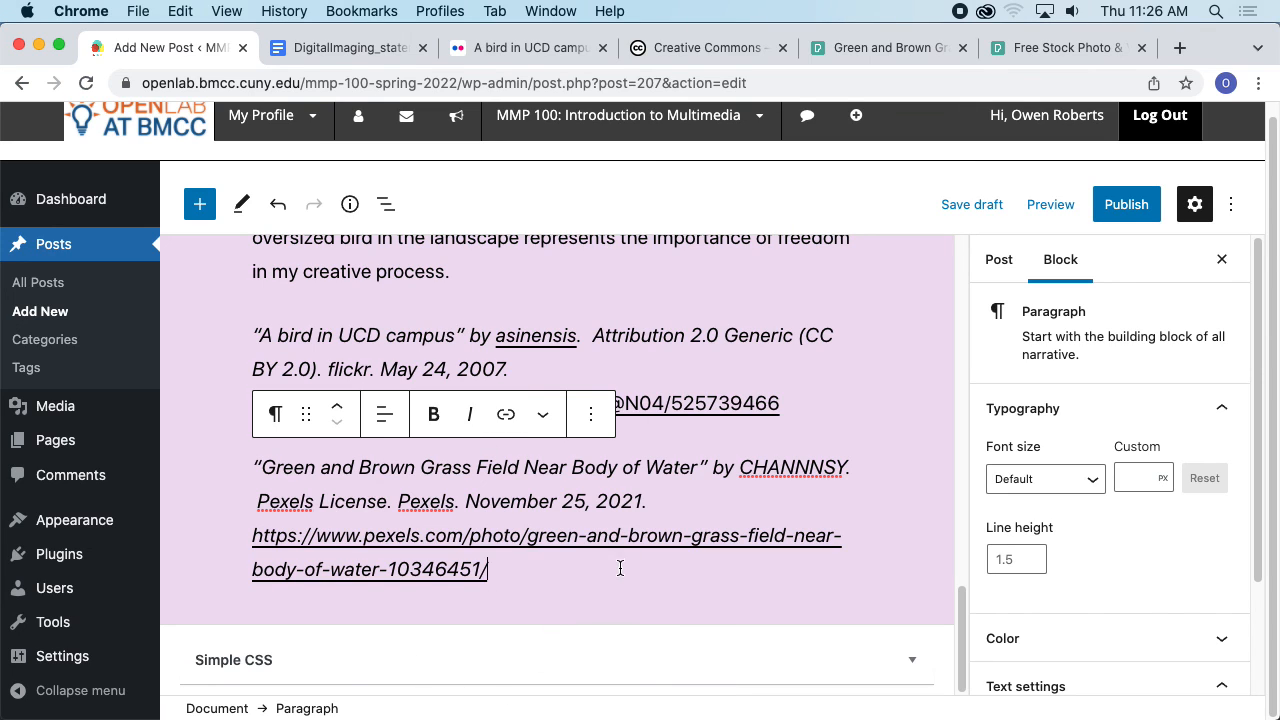
- Add a new empty paragraph block after the Pexels citation
scroll(877, 437, "up", 10)
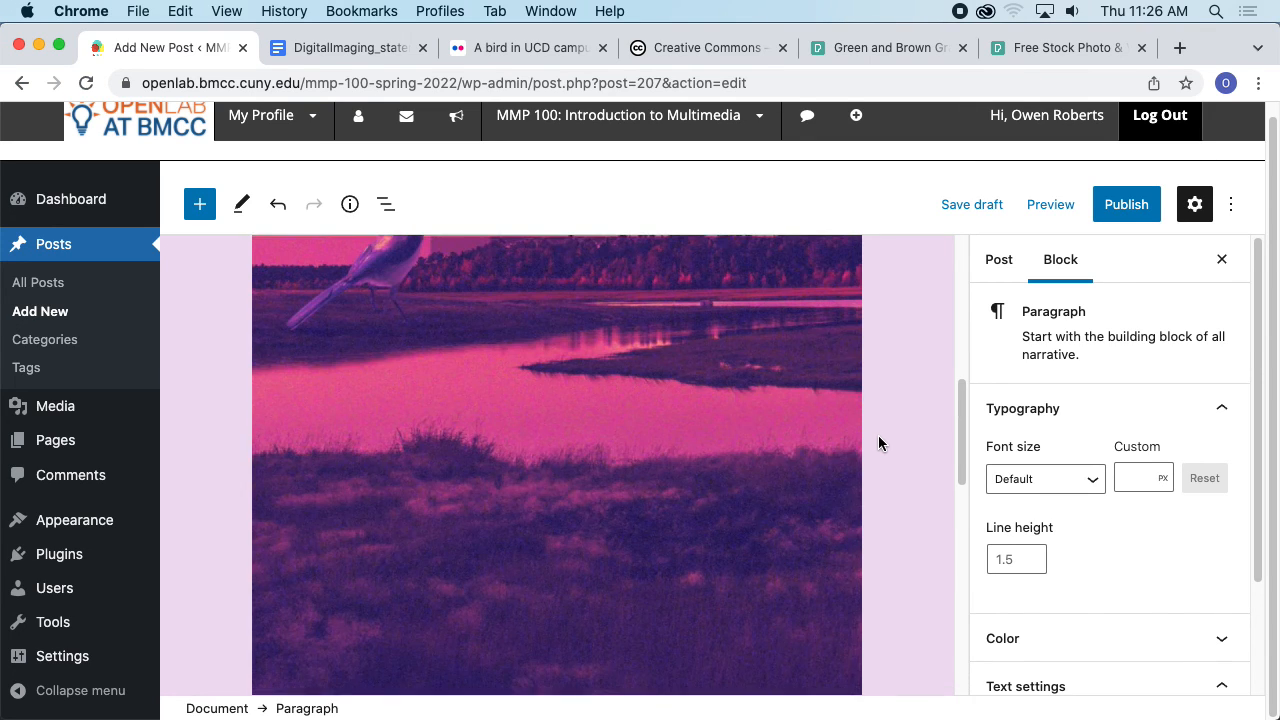
scroll(879, 436, "up", 3)
scroll(870, 470, "down", 12)
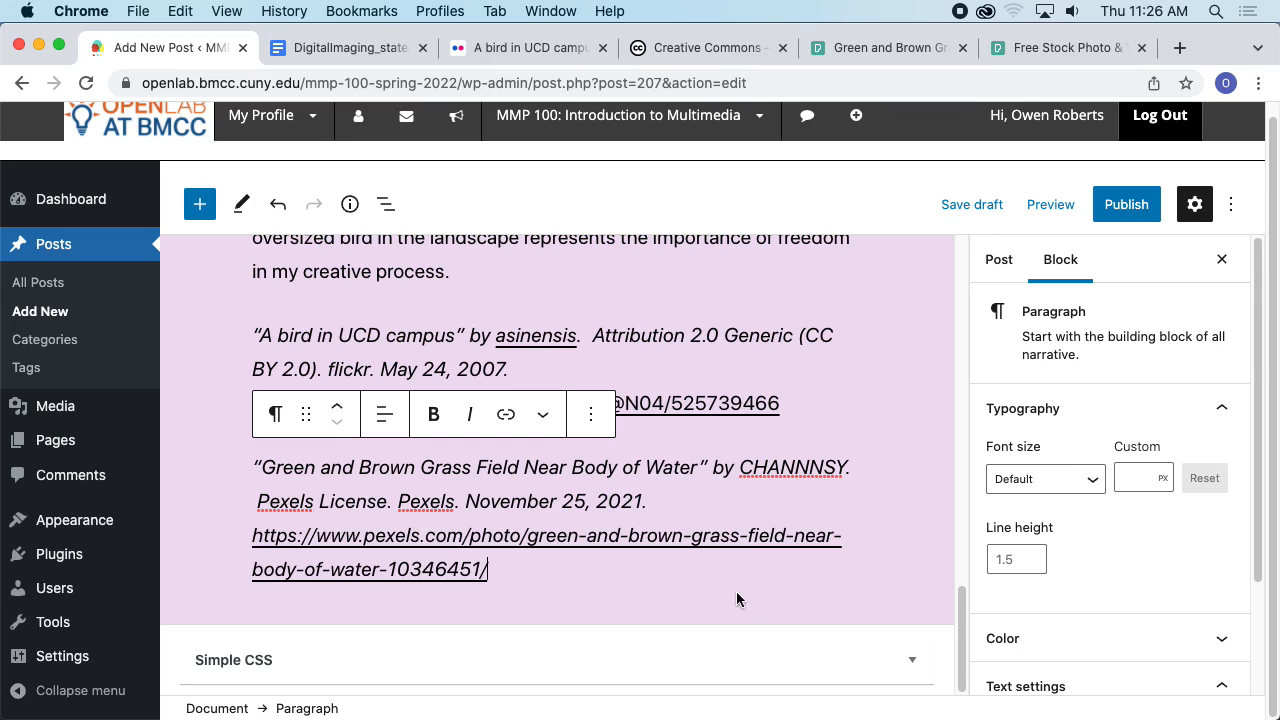
left_click(675, 569)
key("Return")
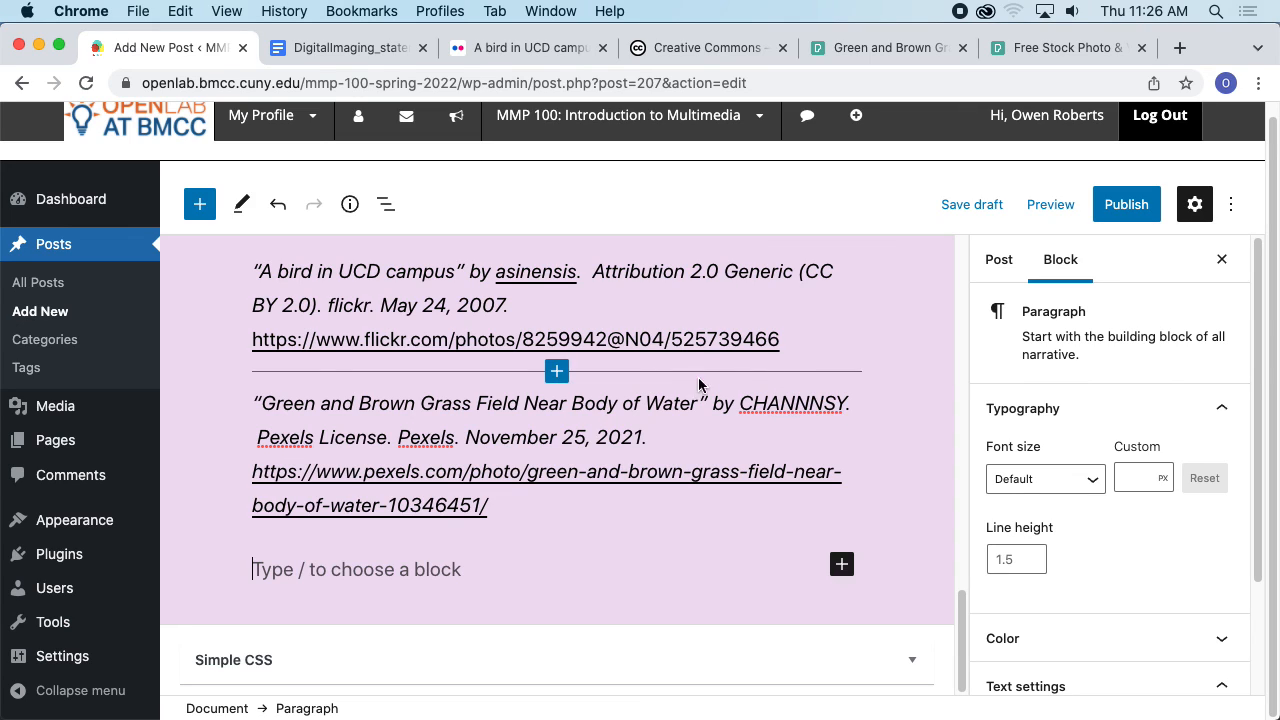
- Switch to Finder and preview self portrait 3-01.png in the Self Portrait 3 folder
key("super+Tab")
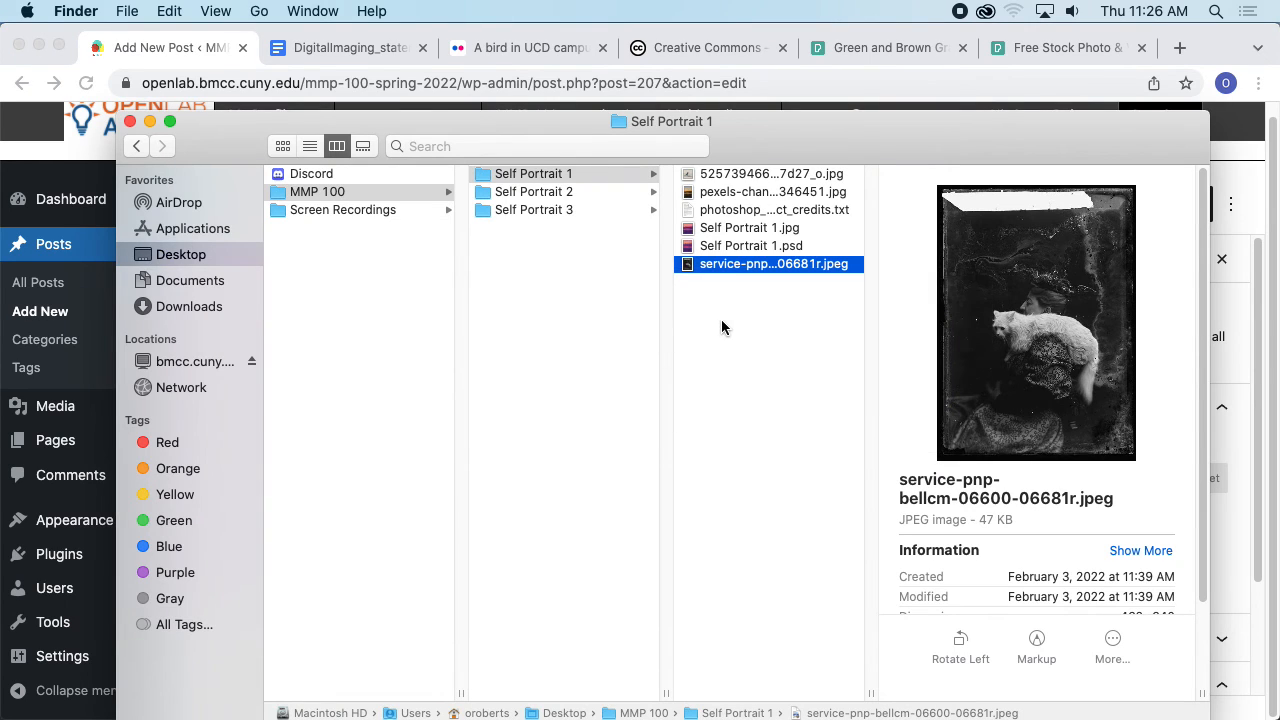
left_click(569, 209)
left_click(752, 210)
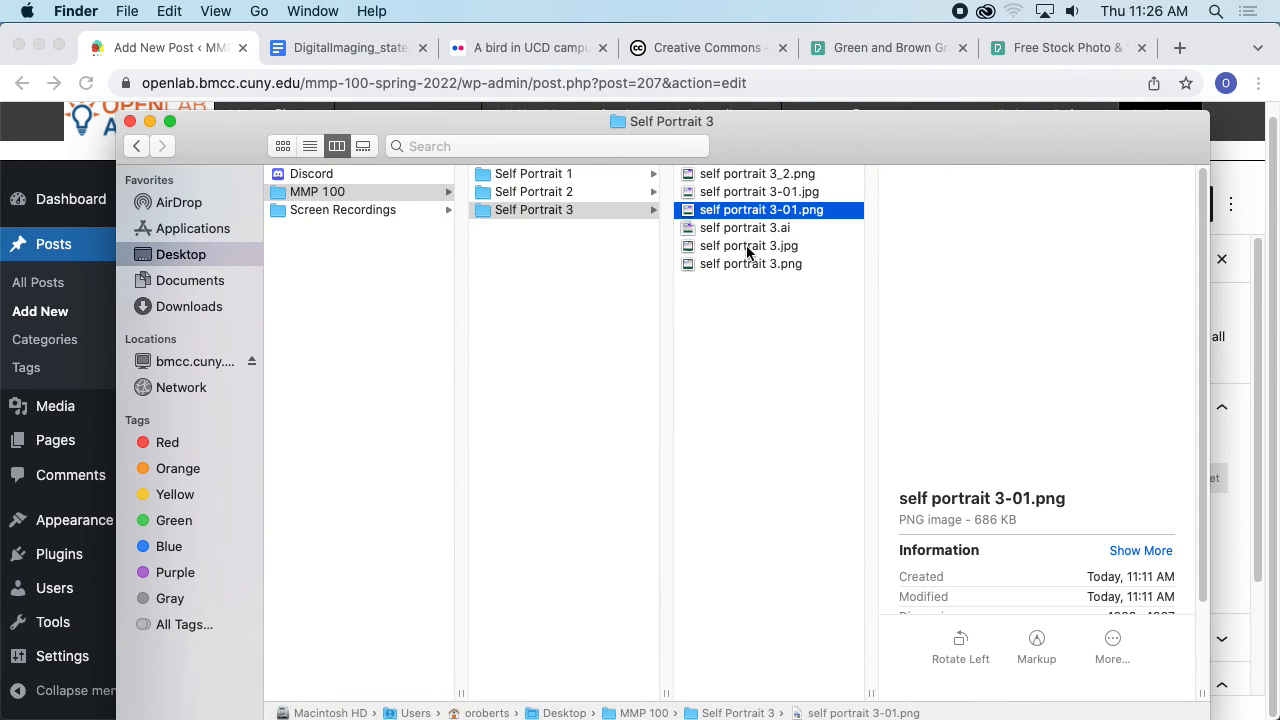
key("space")
key("space")
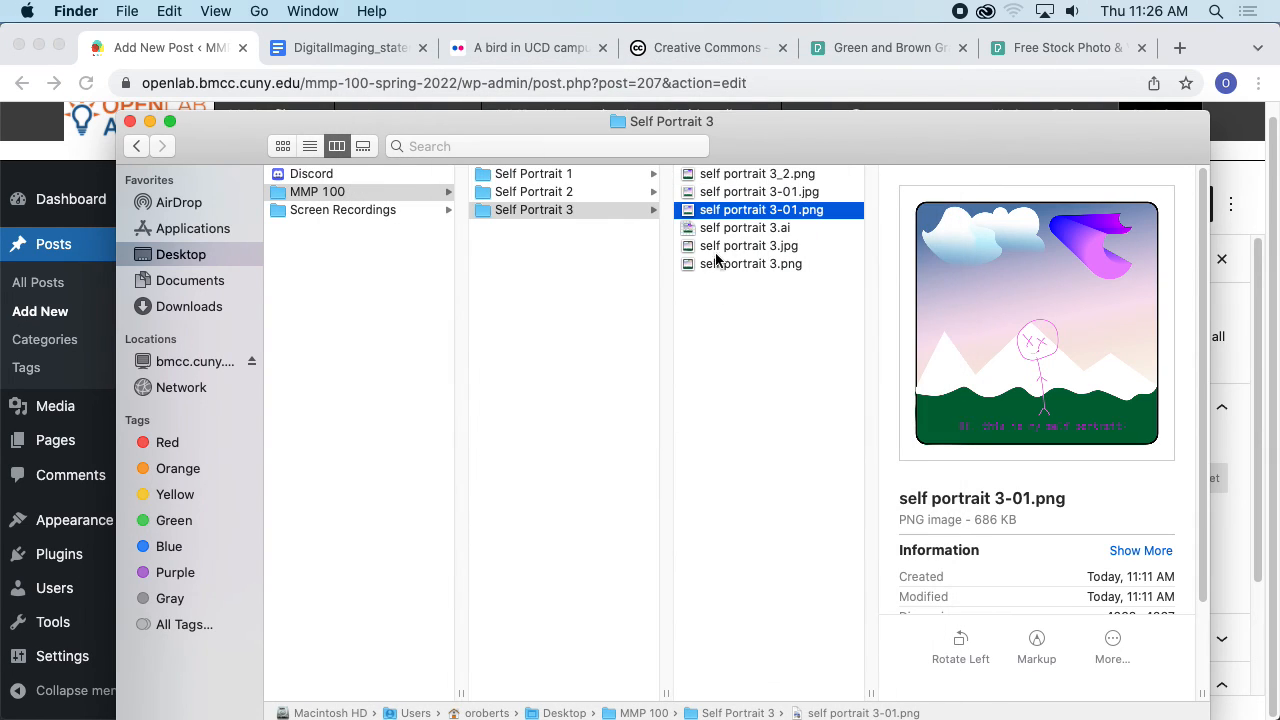
- Insert the self portrait 3-01.png image from the Self Portrait 3 folder into the empty block after the Pexels citation
left_click_drag(731, 212, 829, 367)
left_click_drag(880, 150, 67, 229)
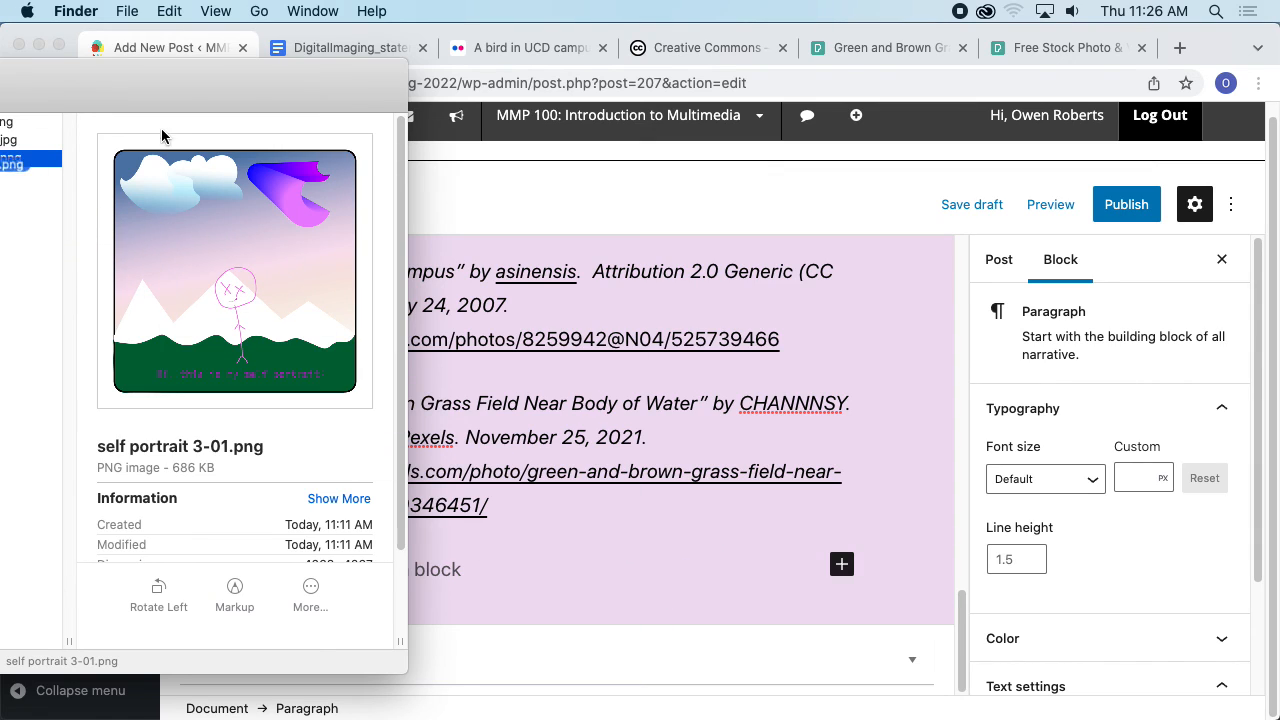
left_click_drag(160, 90, 787, 100)
left_click_drag(815, 167, 480, 535)
key("super+Tab")
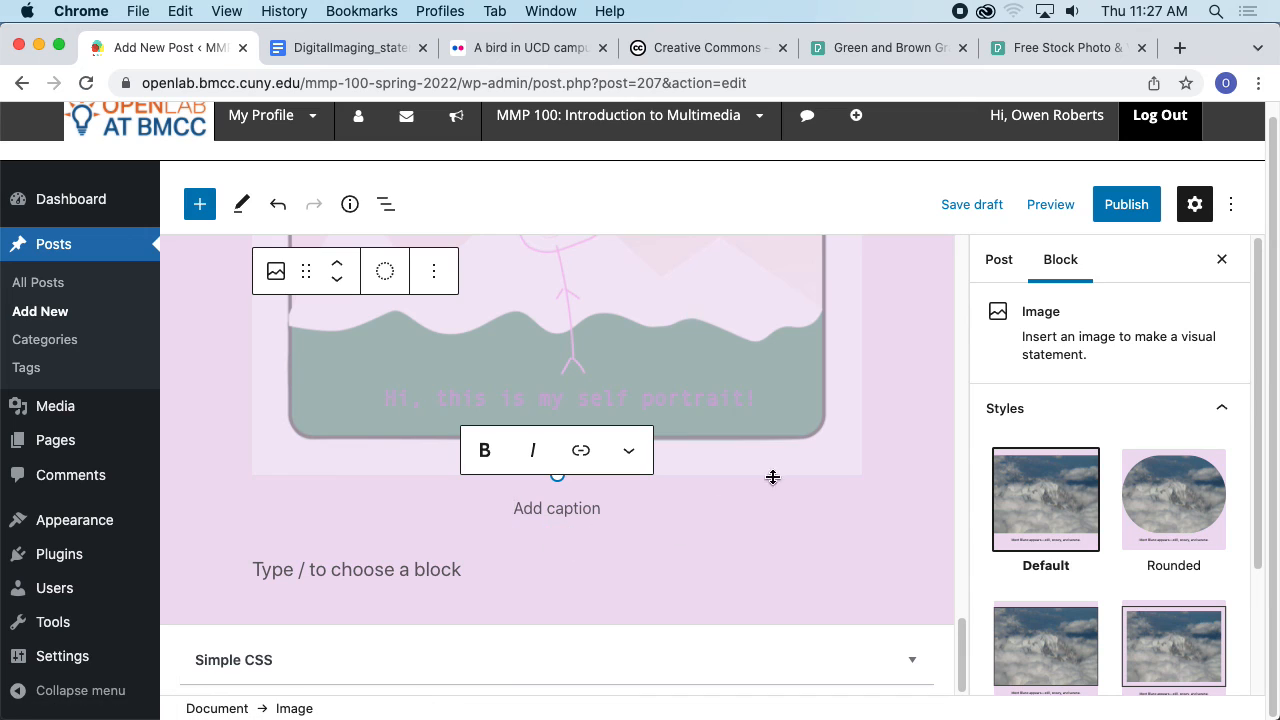
- Check the statement template, then add a paragraph reading Part 2: Vector below the portrait image
scroll(907, 422, "up", 5)
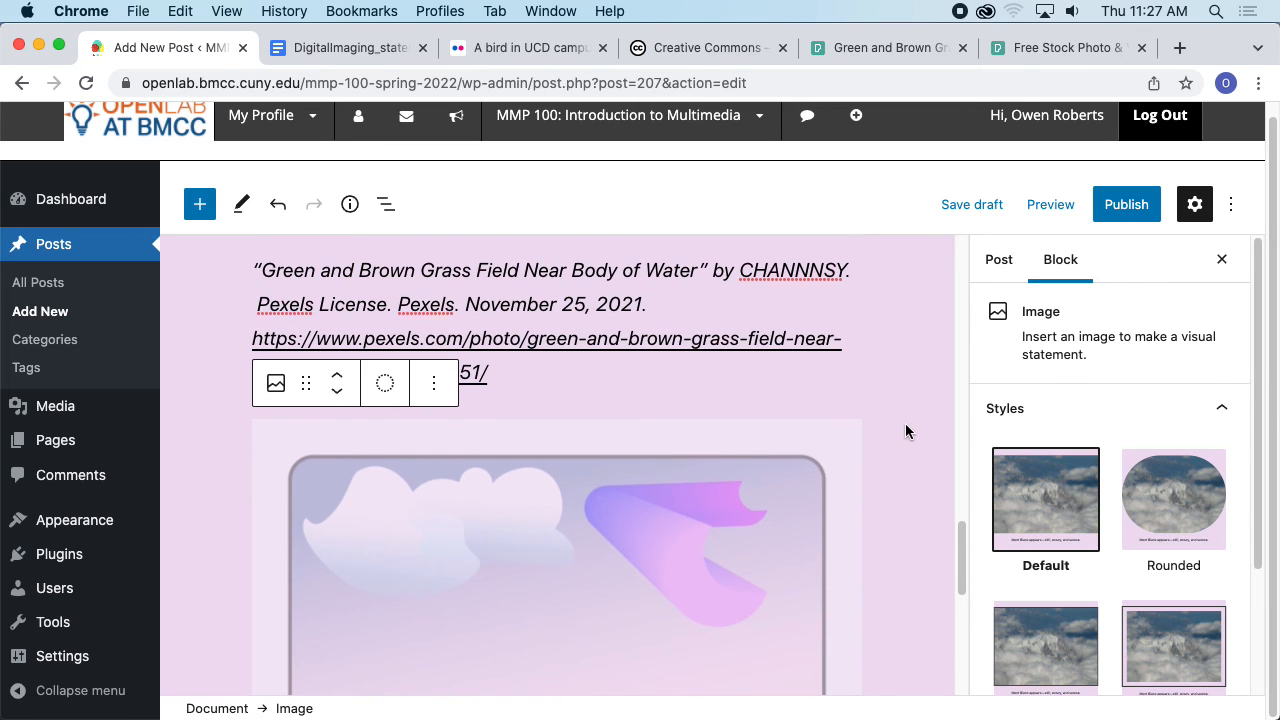
scroll(905, 425, "down", 5)
left_click(425, 617)
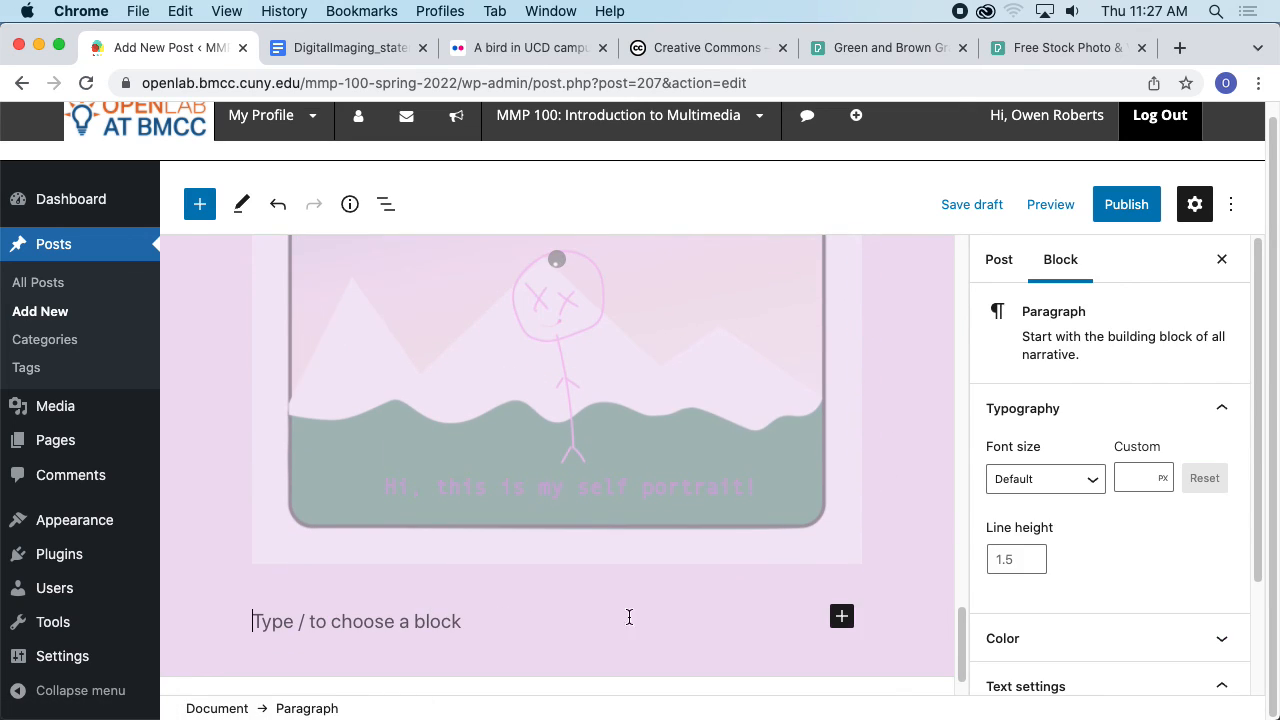
scroll(798, 492, "up", 4)
scroll(805, 490, "down", 5)
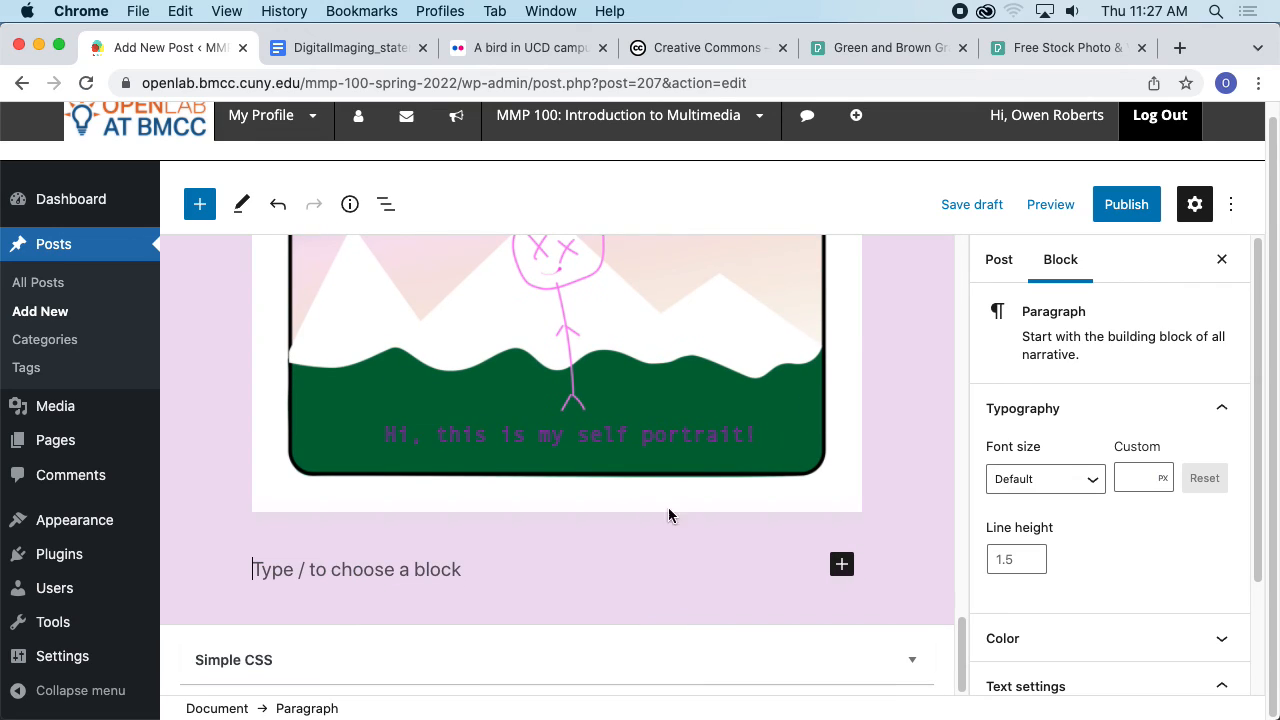
left_click(329, 48)
scroll(515, 263, "up", 5)
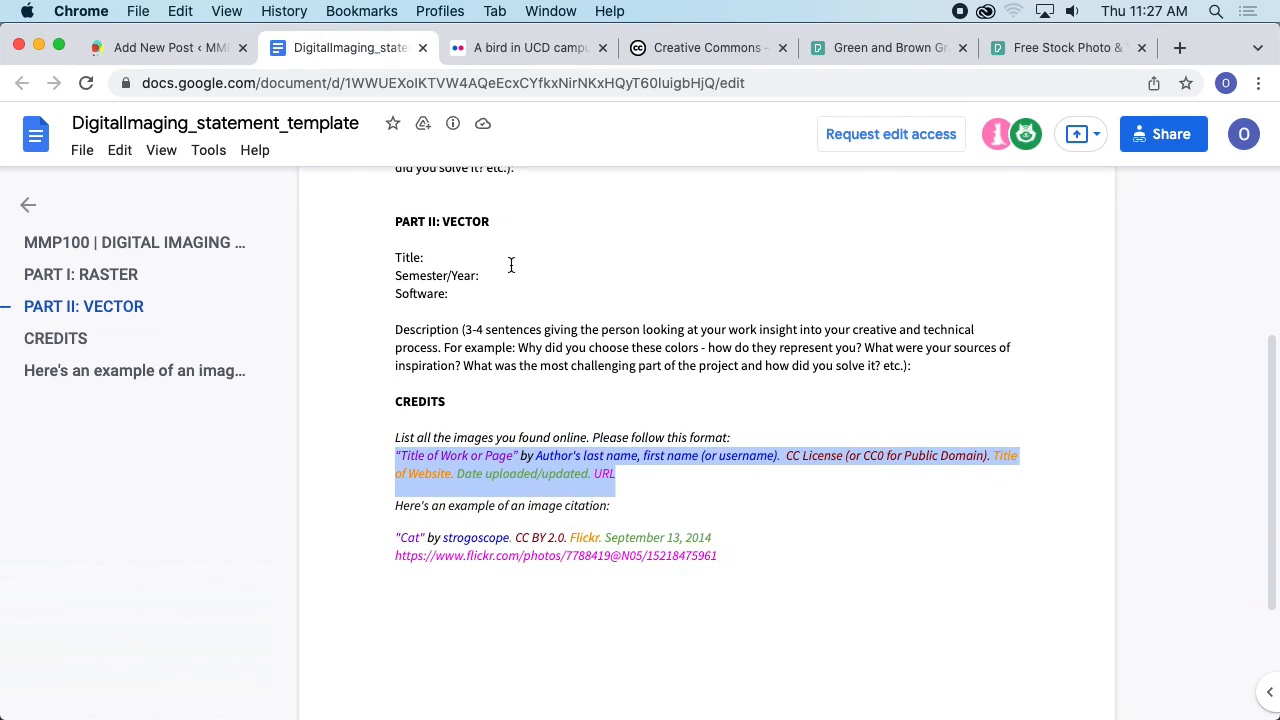
scroll(521, 266, "up", 2)
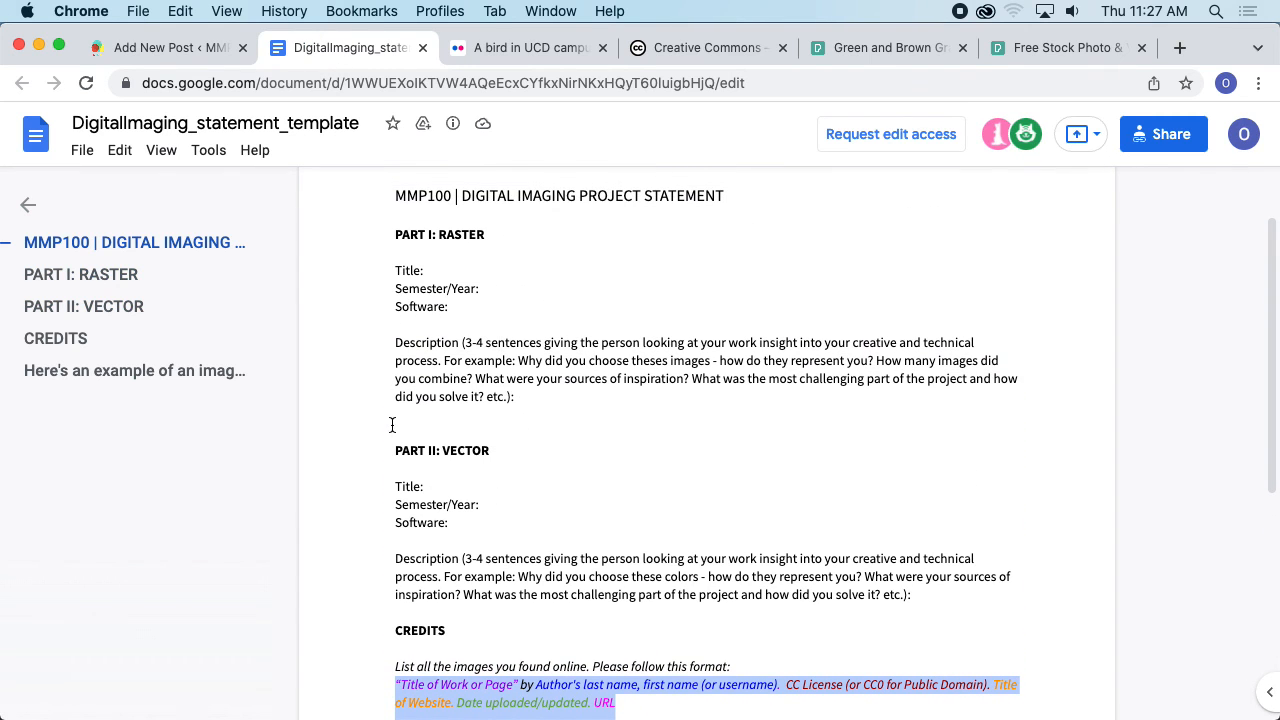
left_click(170, 48)
type("P")
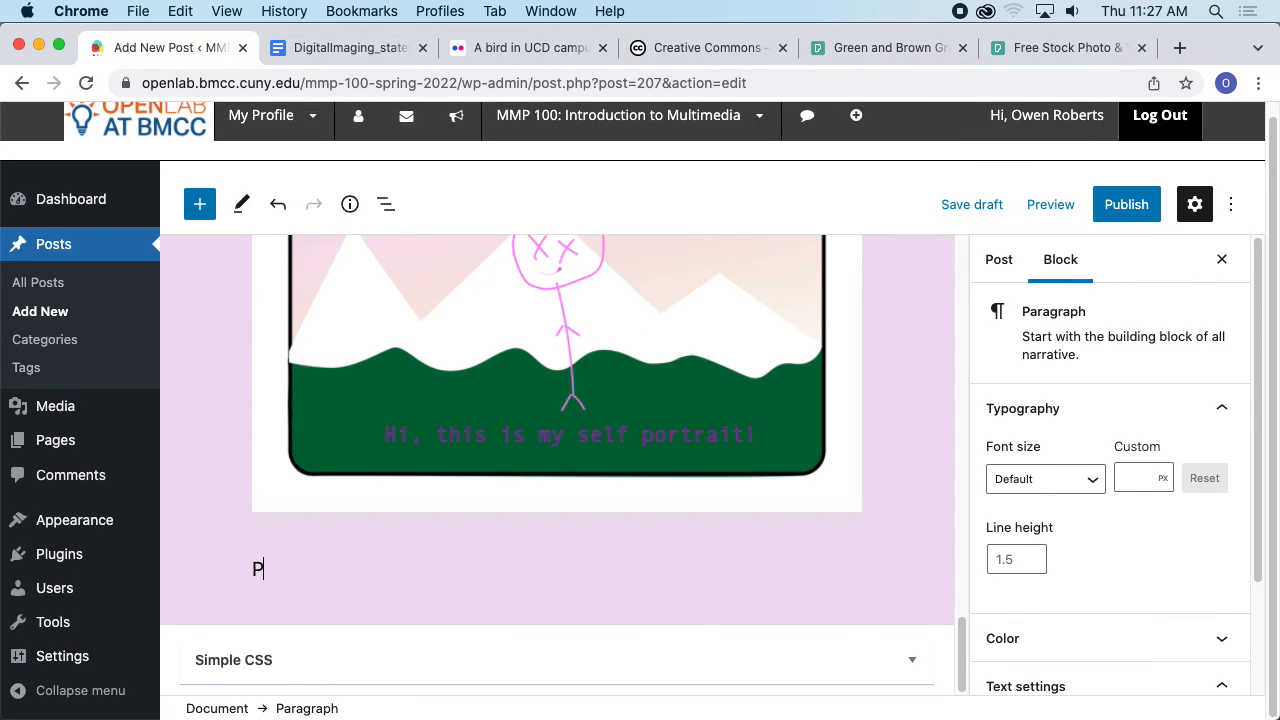
type("art 2: Vector")
key("Return")
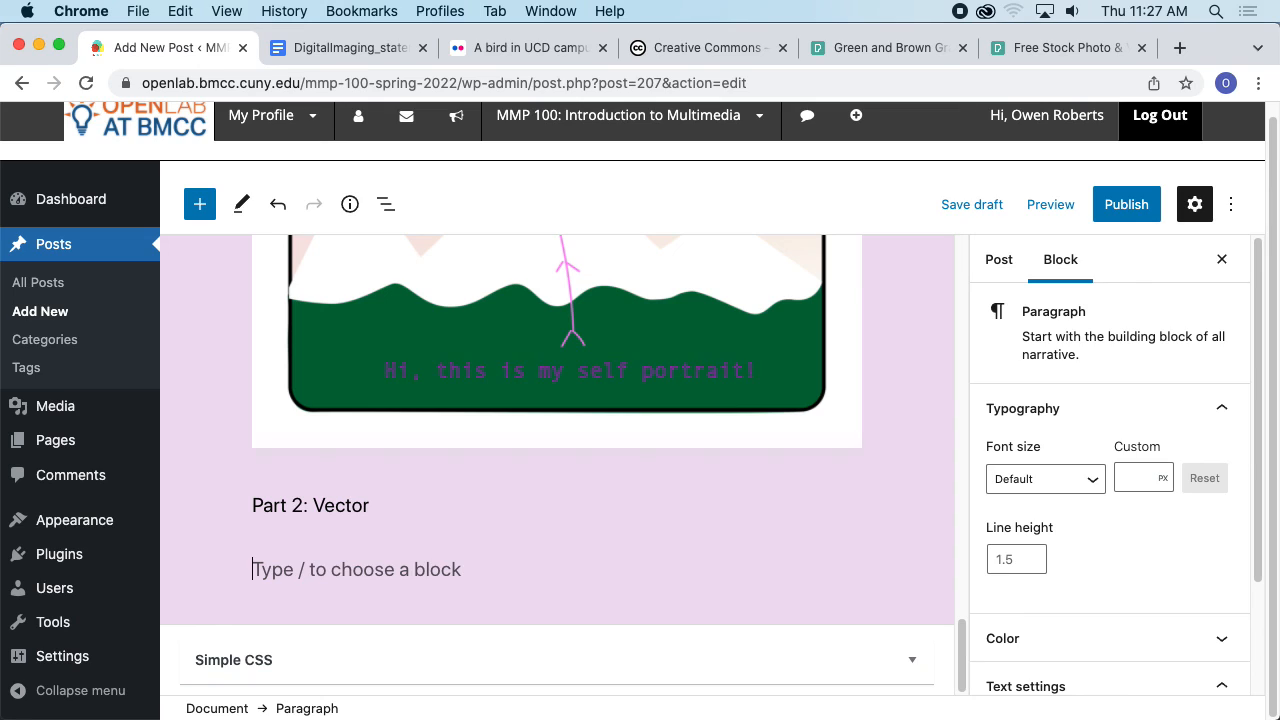
- Add the paragraphs Title: Self Portrait and Semester/Year: Spring 2022 below the Part 2 heading
type("Title: Self Portrait")
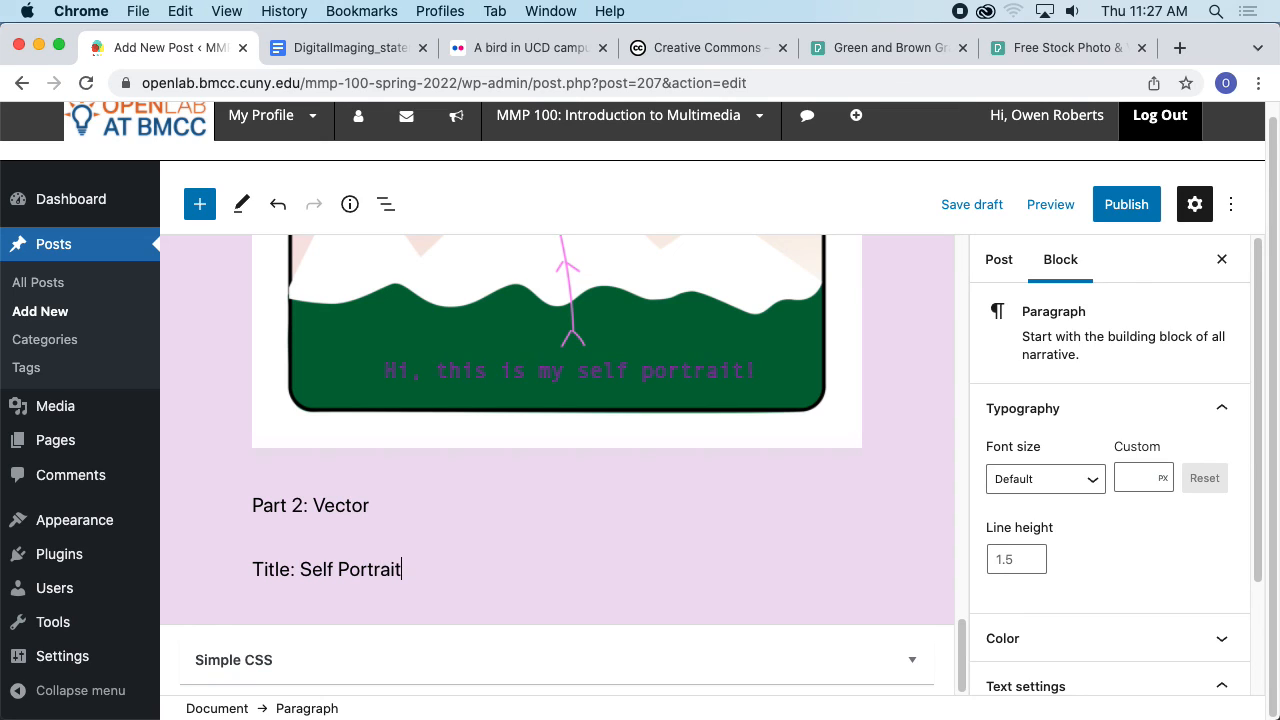
key("Return")
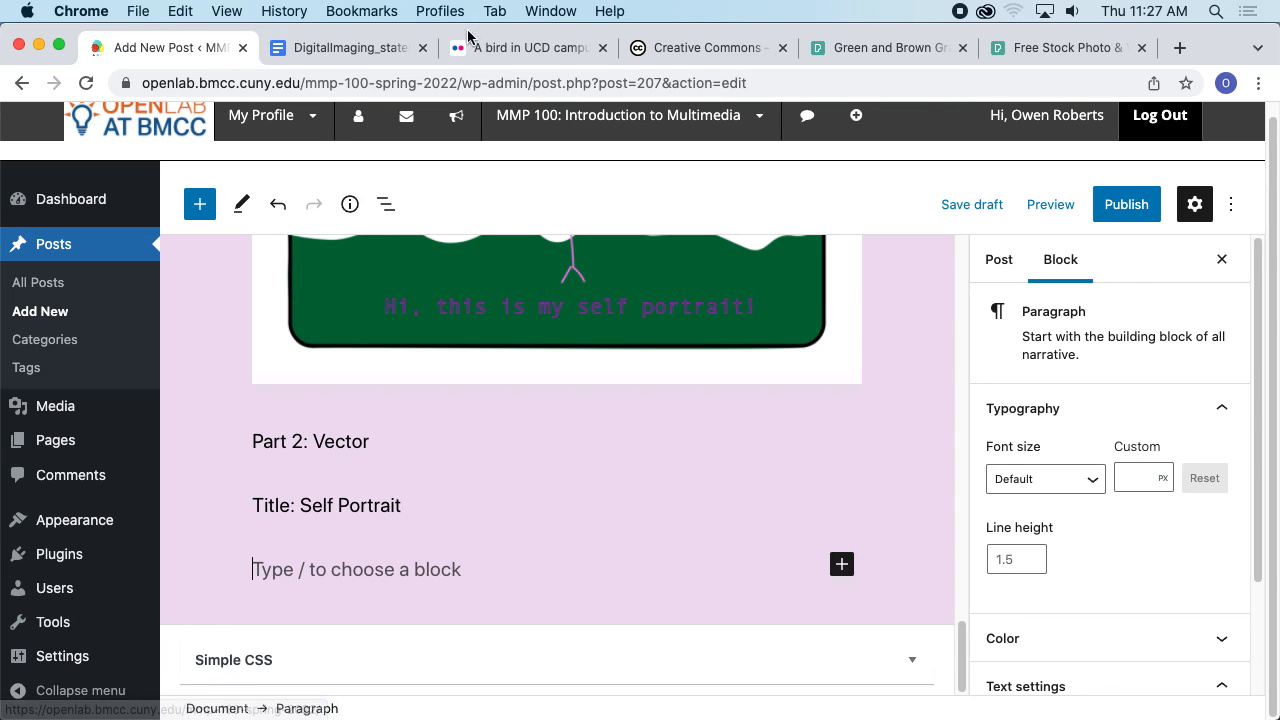
left_click(345, 47)
scroll(536, 362, "down", 2)
left_click(143, 47)
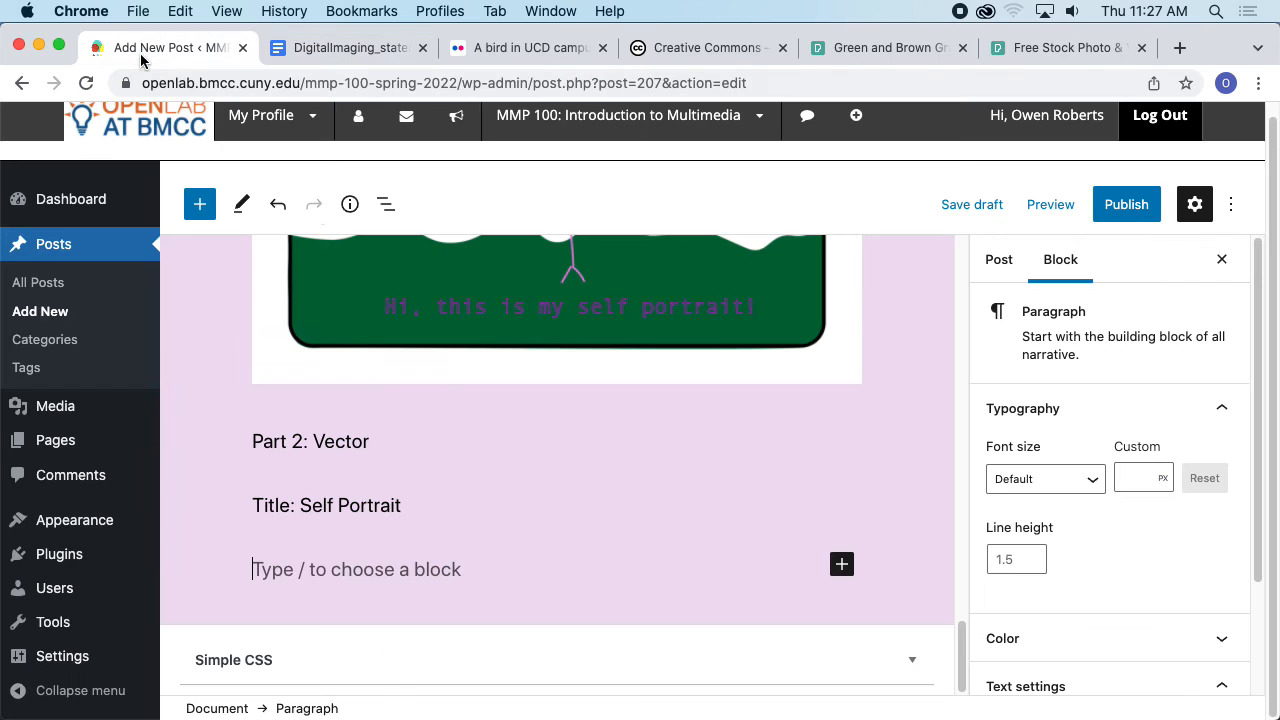
type("Semester/Year:")
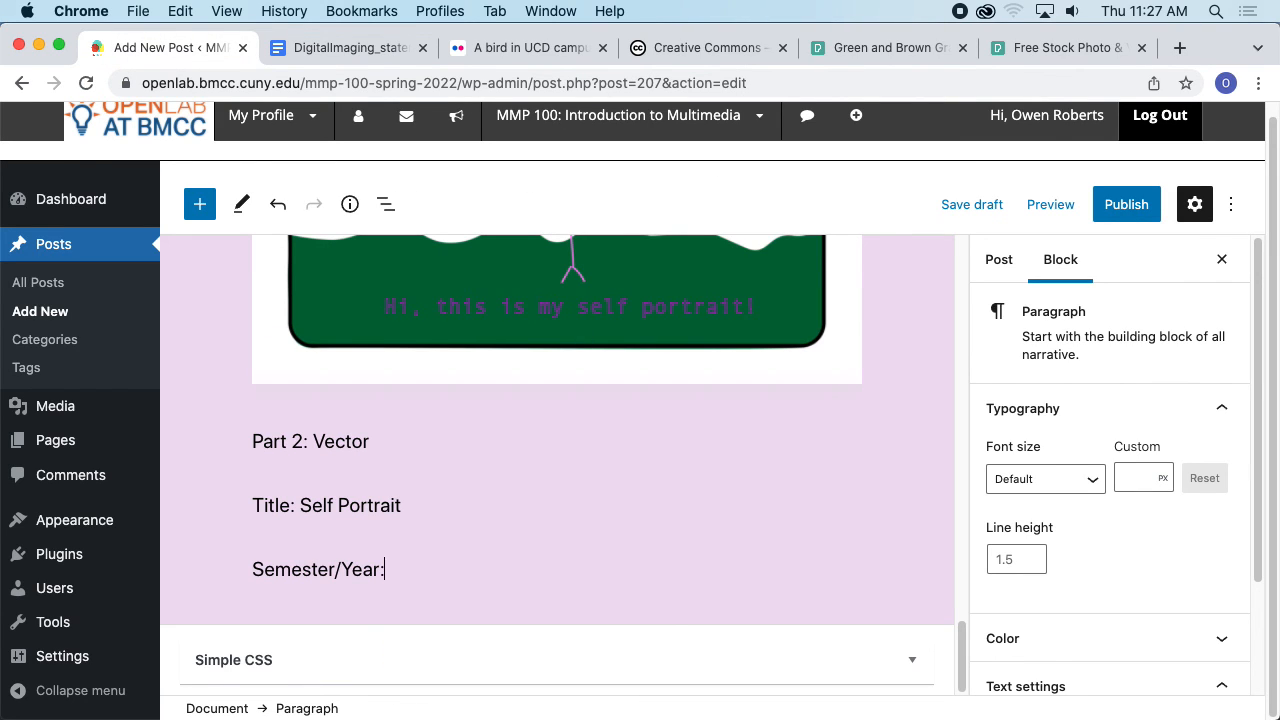
type(" Spring 2022")
key("Return")
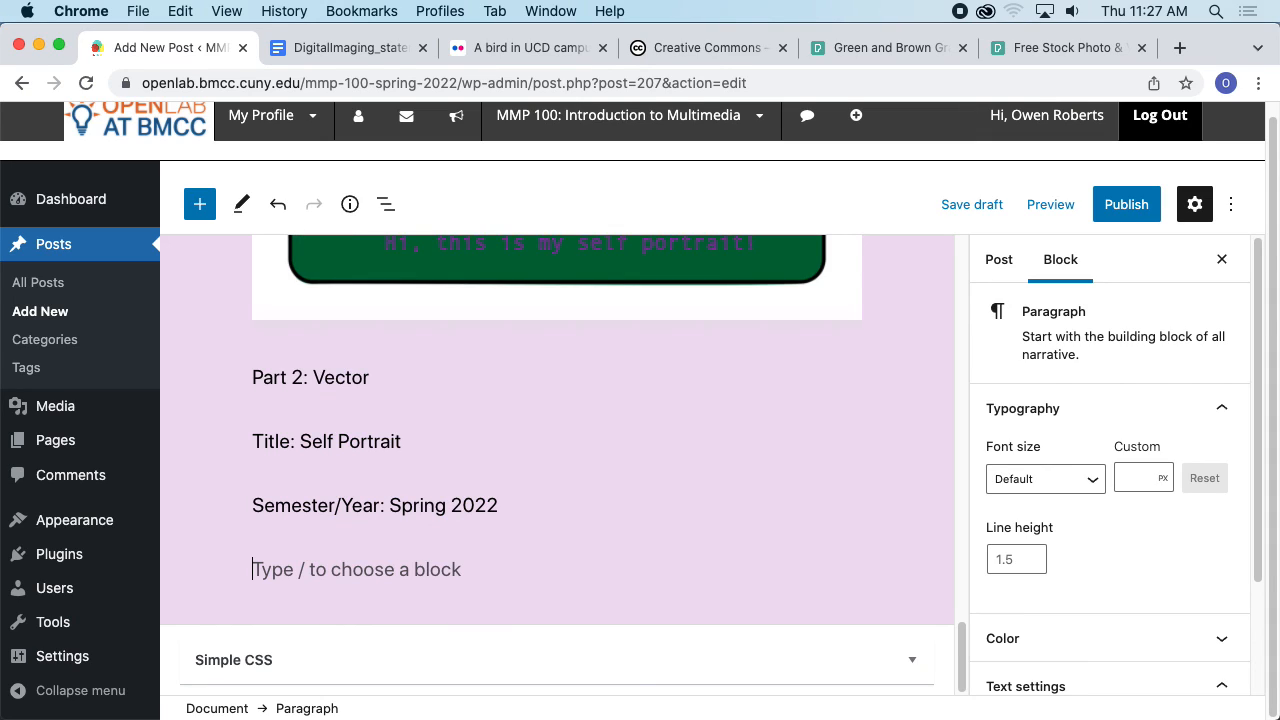
- Add the paragraph Software: Adobe Illustrator below the semester line
type("Software")
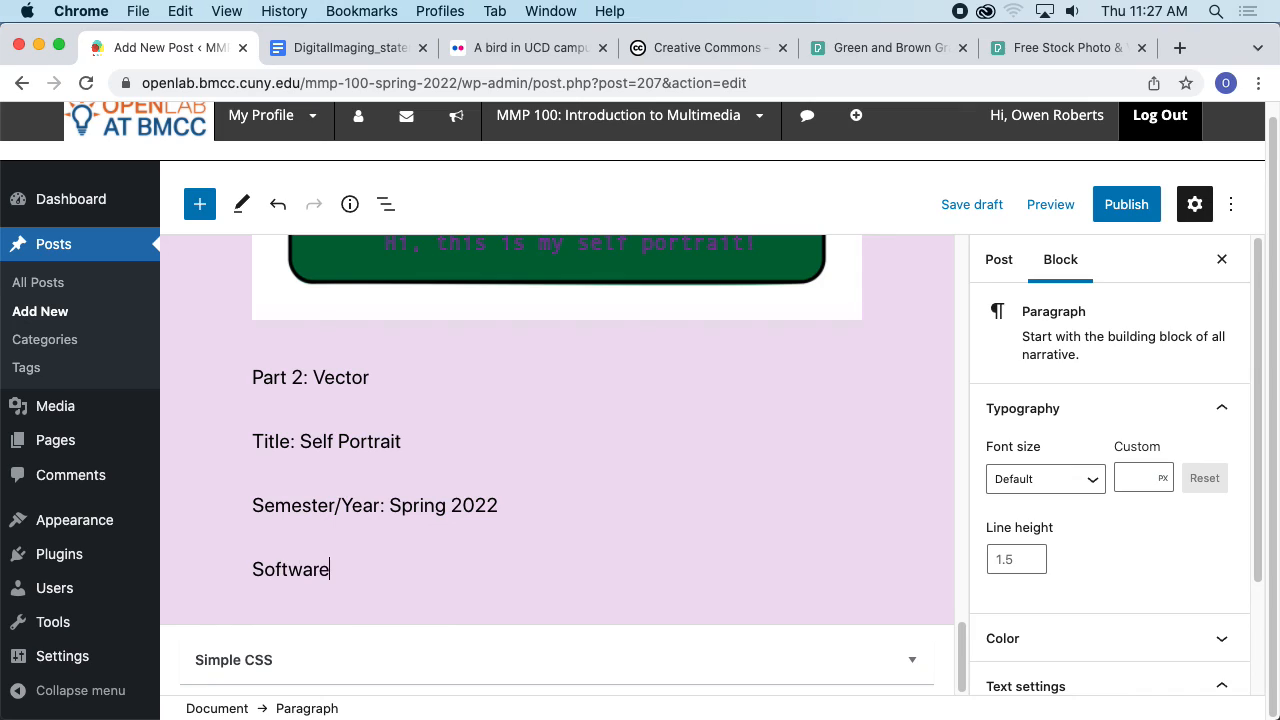
type(": Illust")
type("Adobe")
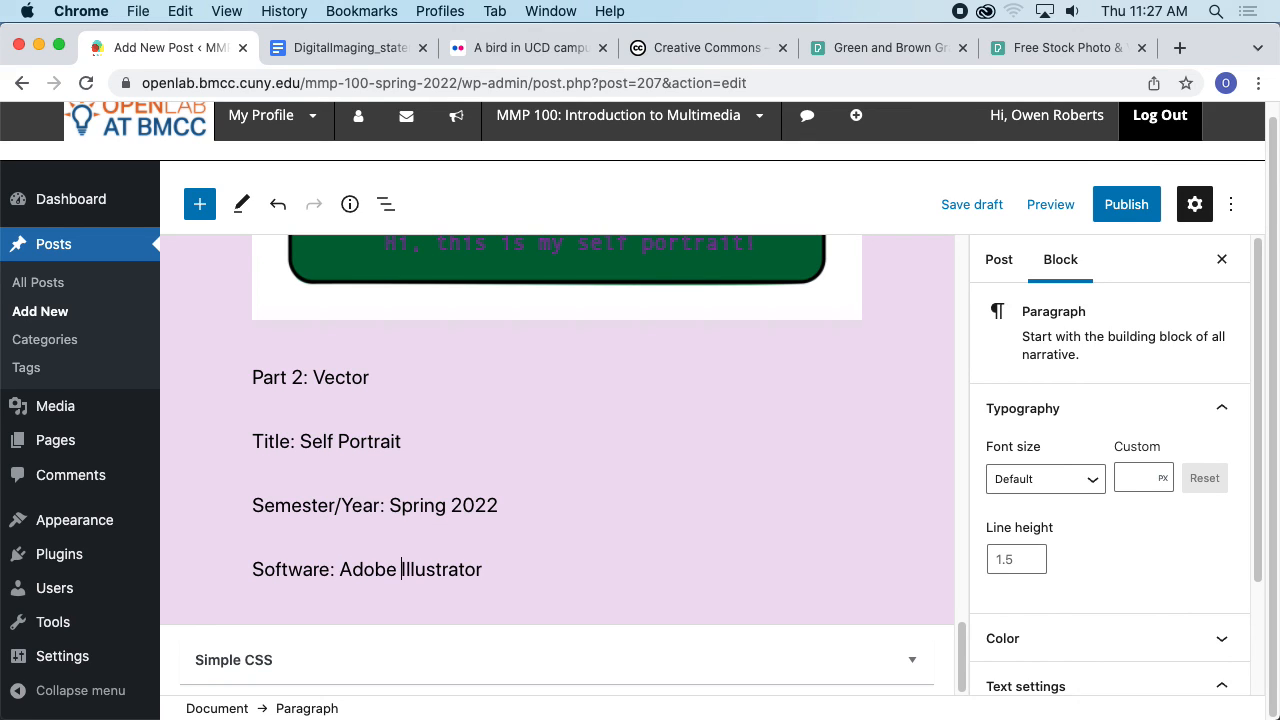
- Change the Part 1 software line to Software: Adobe Photoshop
scroll(620, 380, "up", 15)
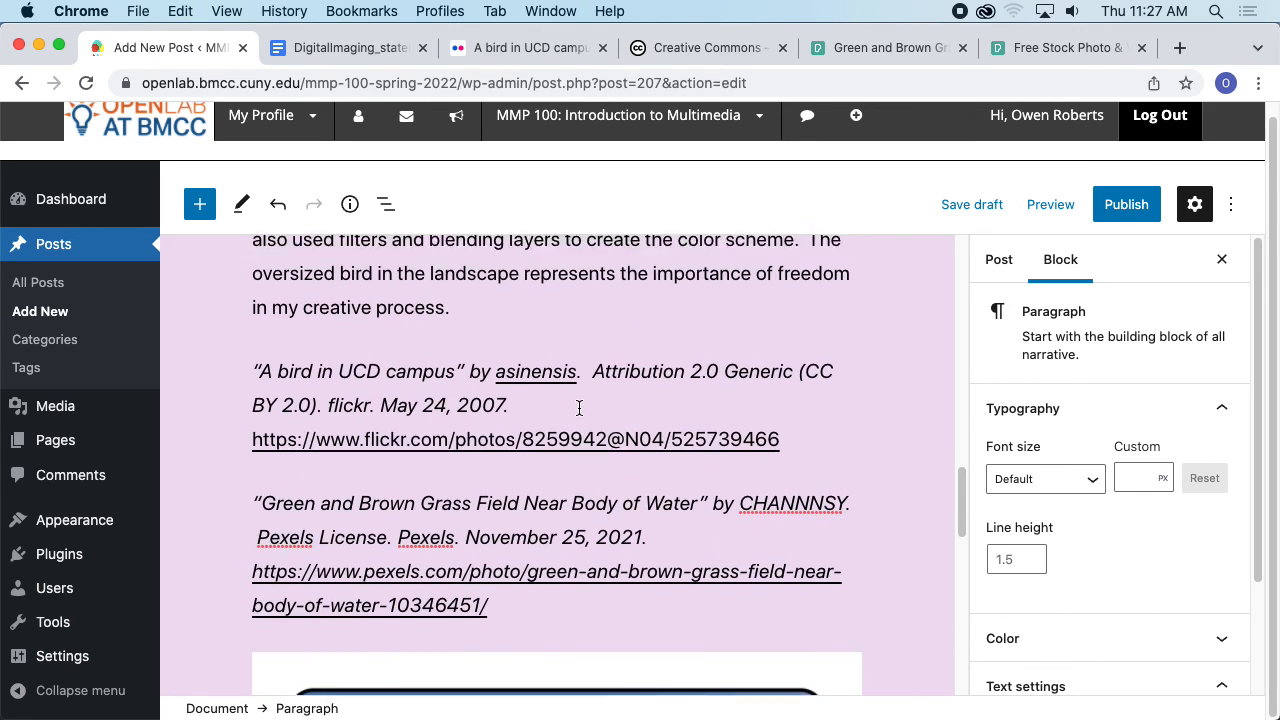
left_click(344, 307)
type("Adobe Photoshop")
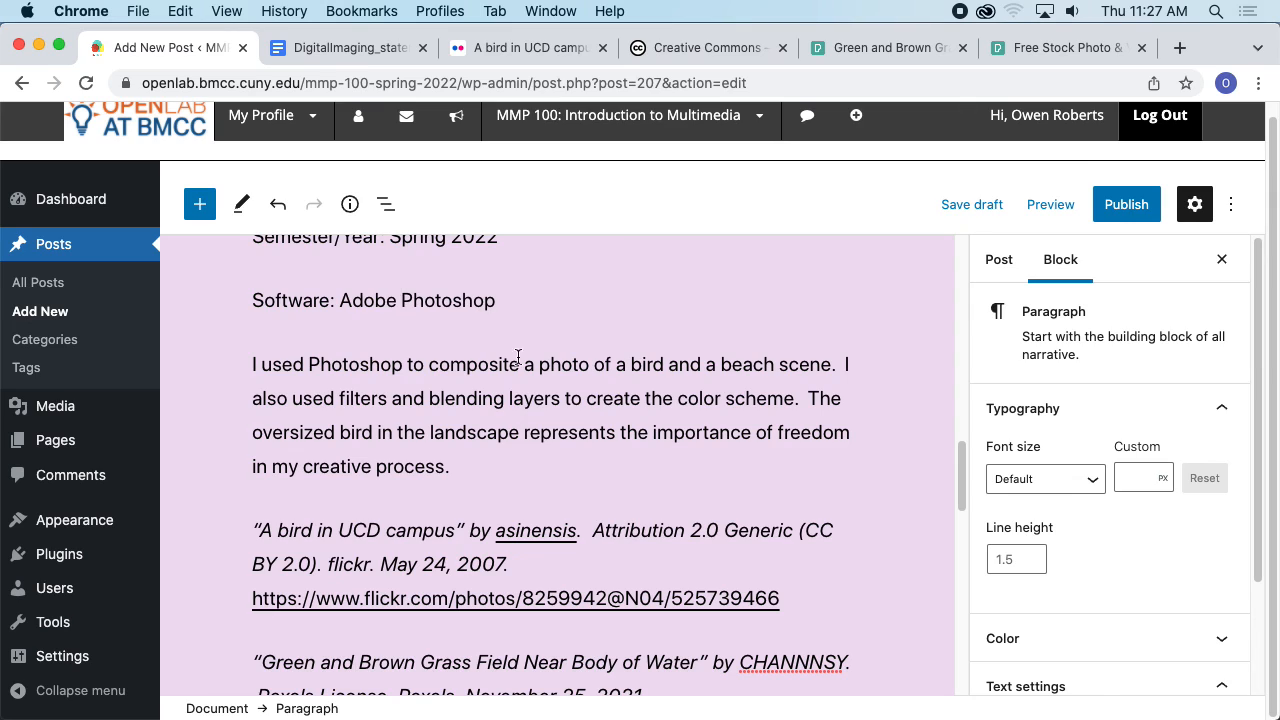
scroll(480, 416, "down", 10)
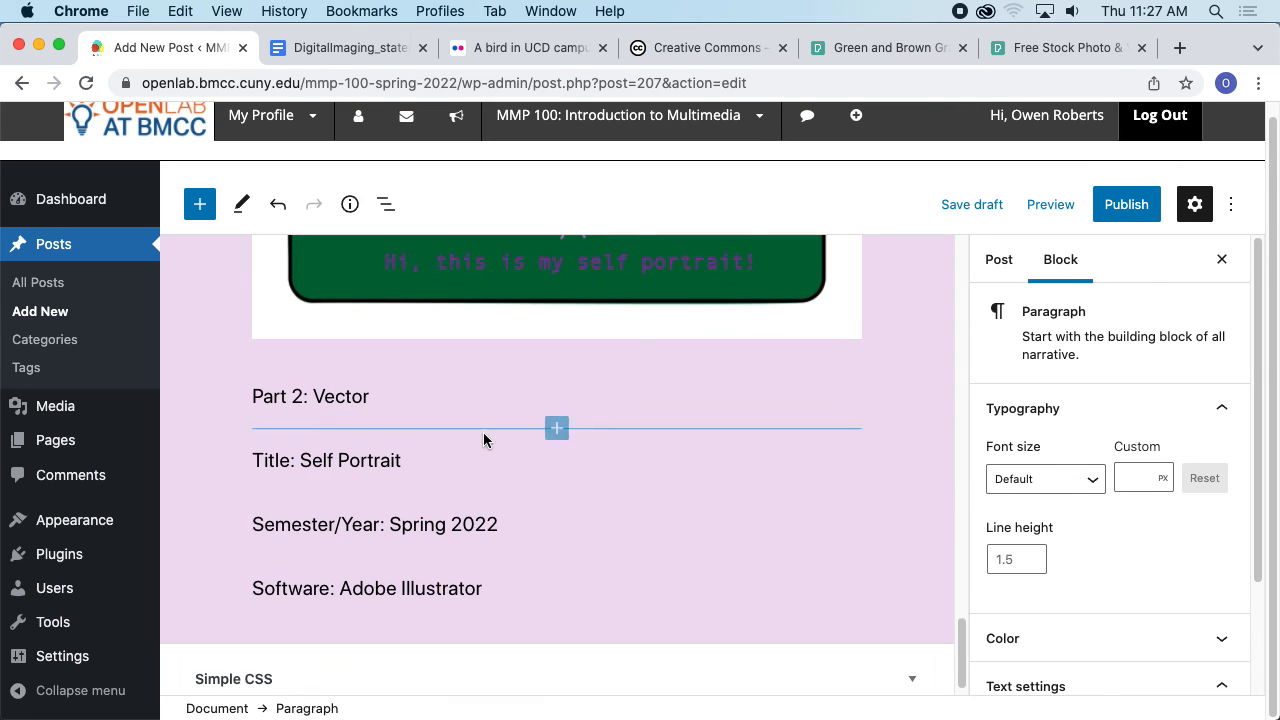
- Add a description paragraph after the Software: Adobe Illustrator line, starting with I created this illustation using
left_click(586, 569)
key("Return")
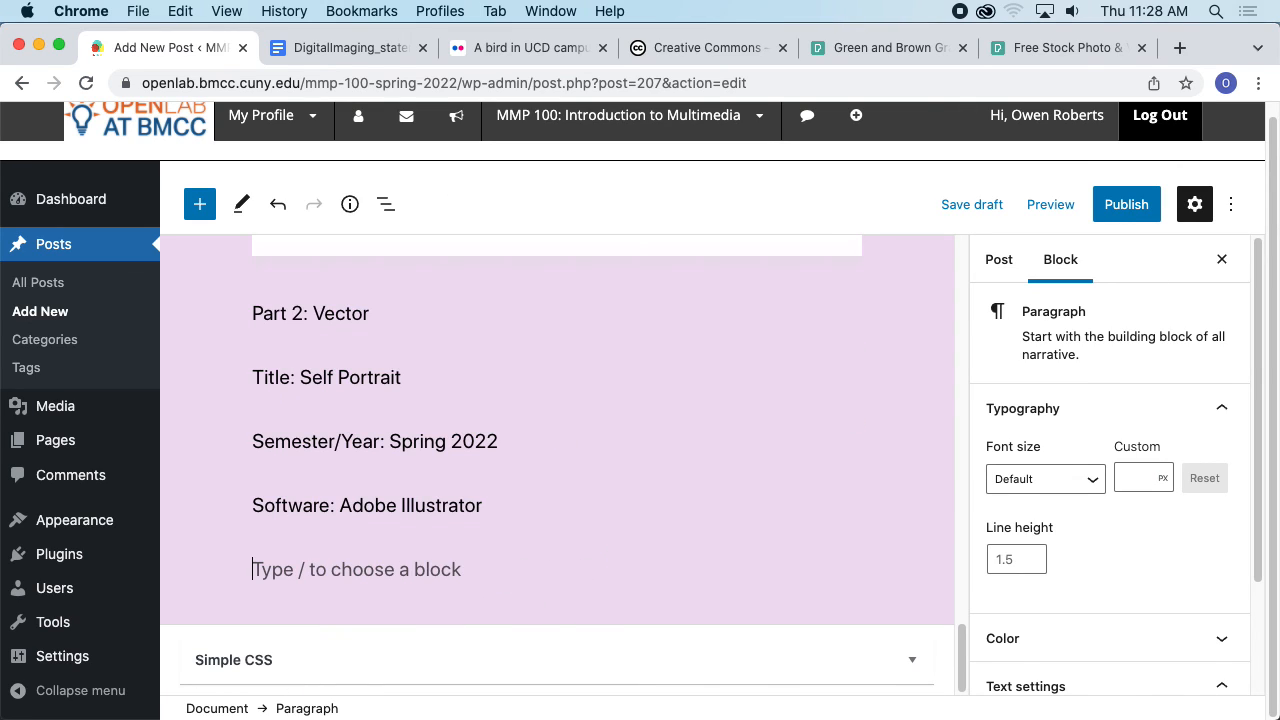
left_click(345, 47)
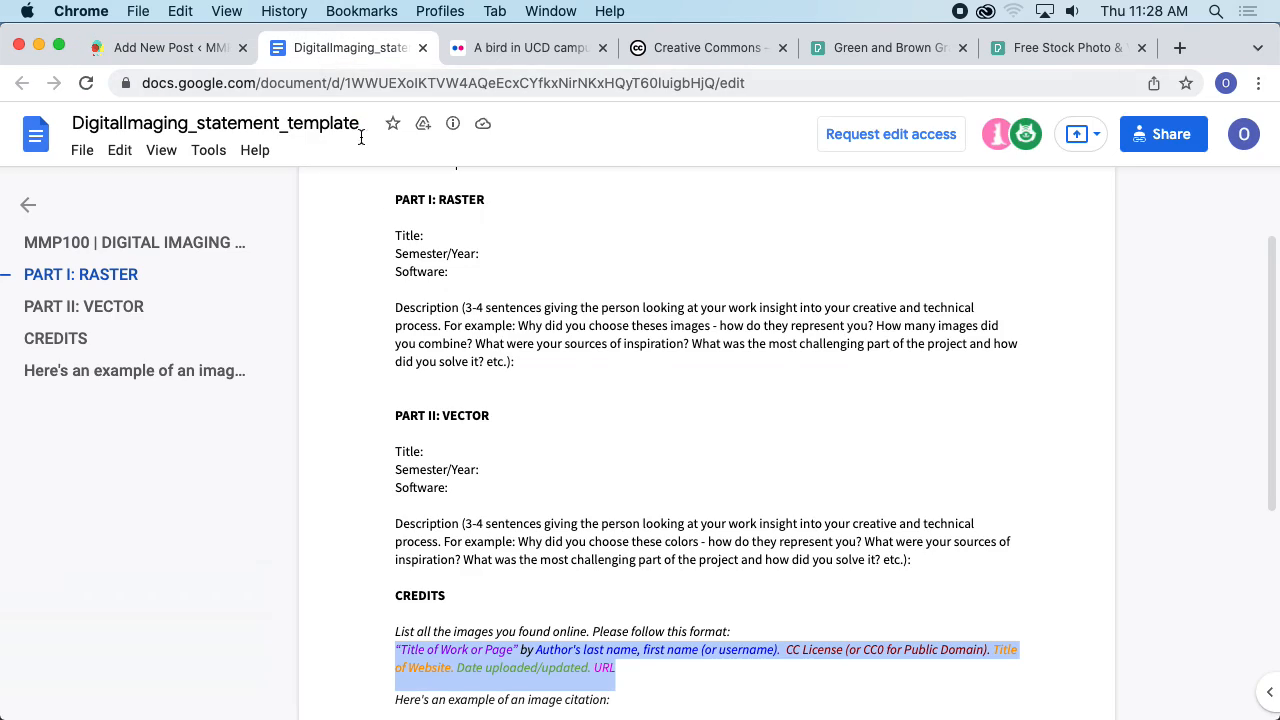
scroll(511, 476, "down", 3)
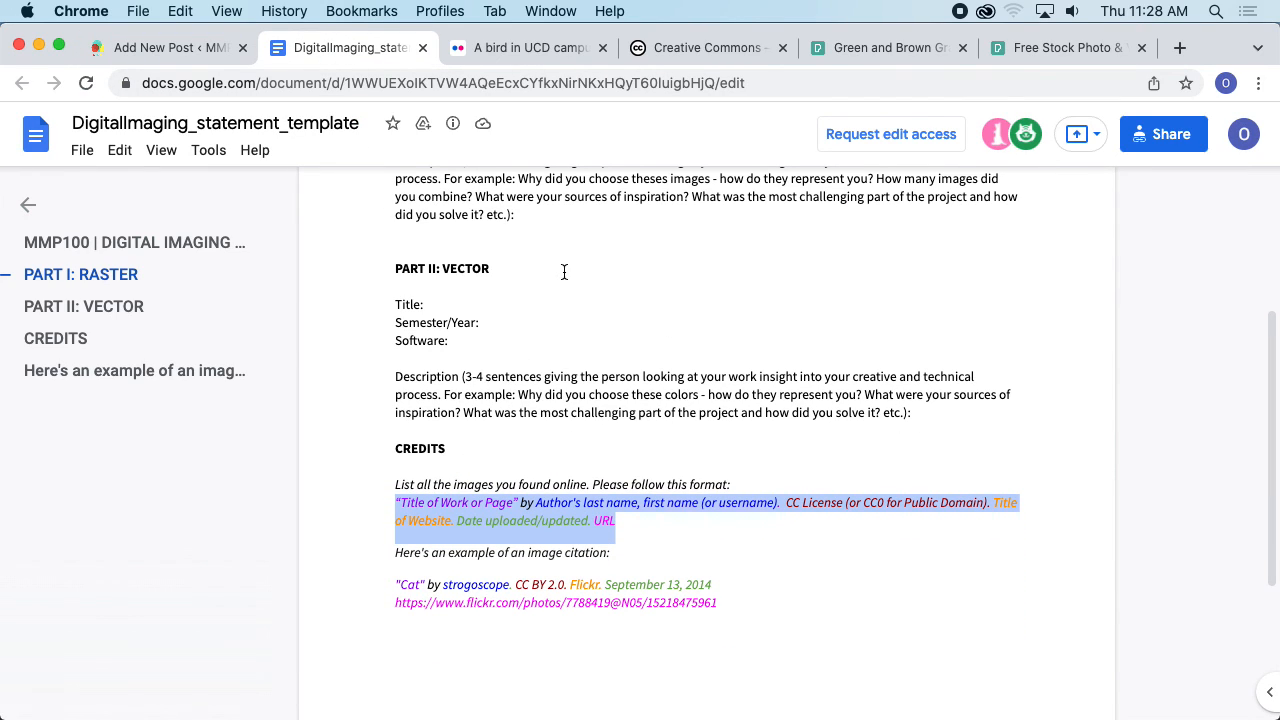
left_click(185, 55)
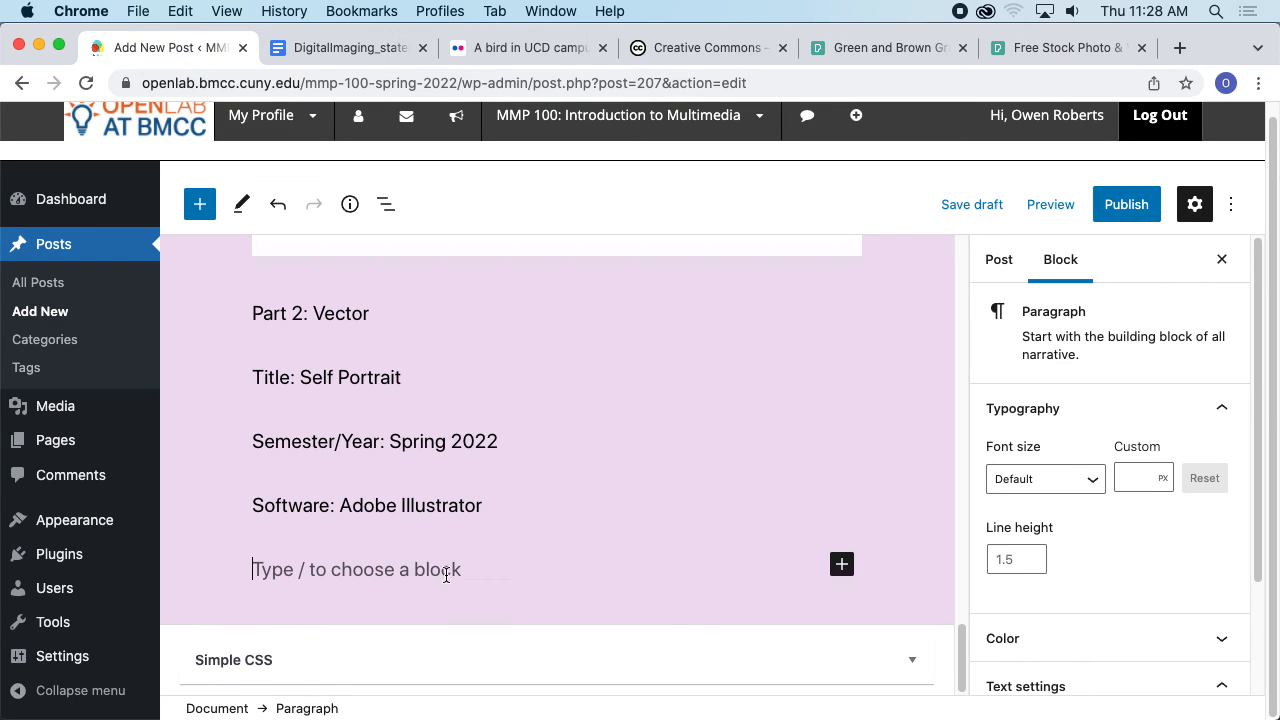
scroll(537, 531, "up", 5)
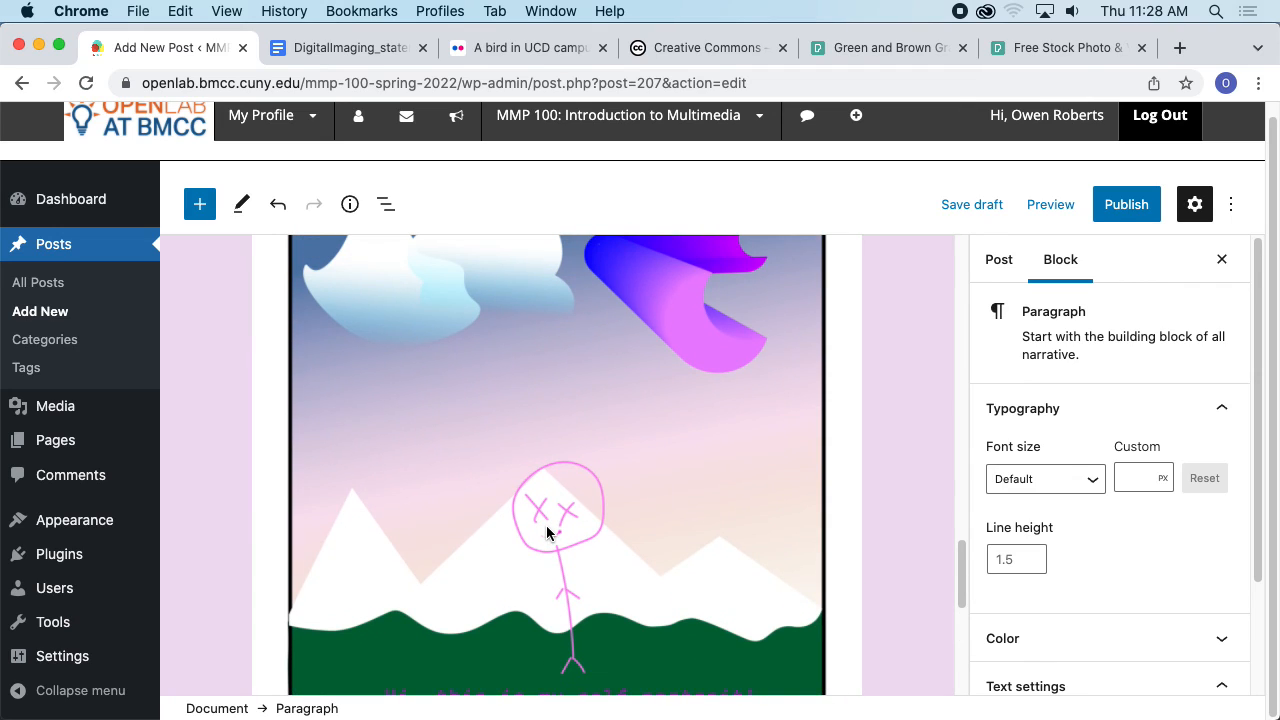
scroll(546, 526, "up", 2)
scroll(546, 526, "down", 10)
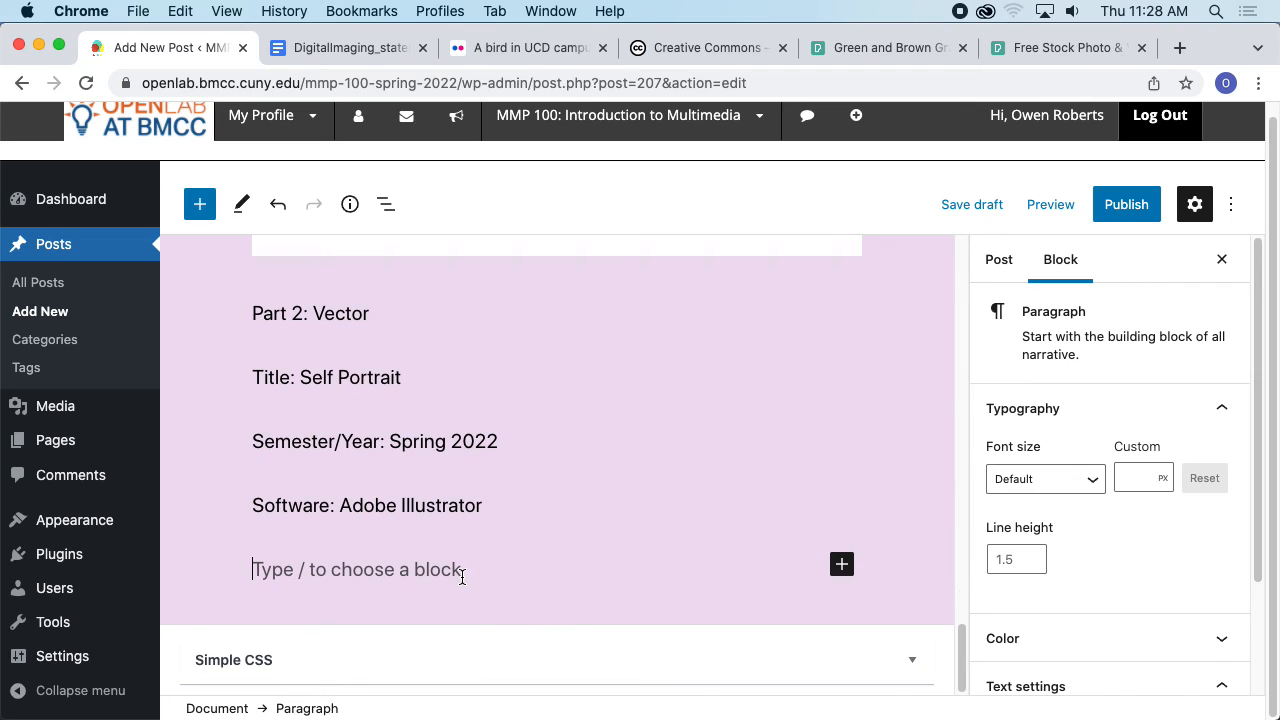
type("I ")
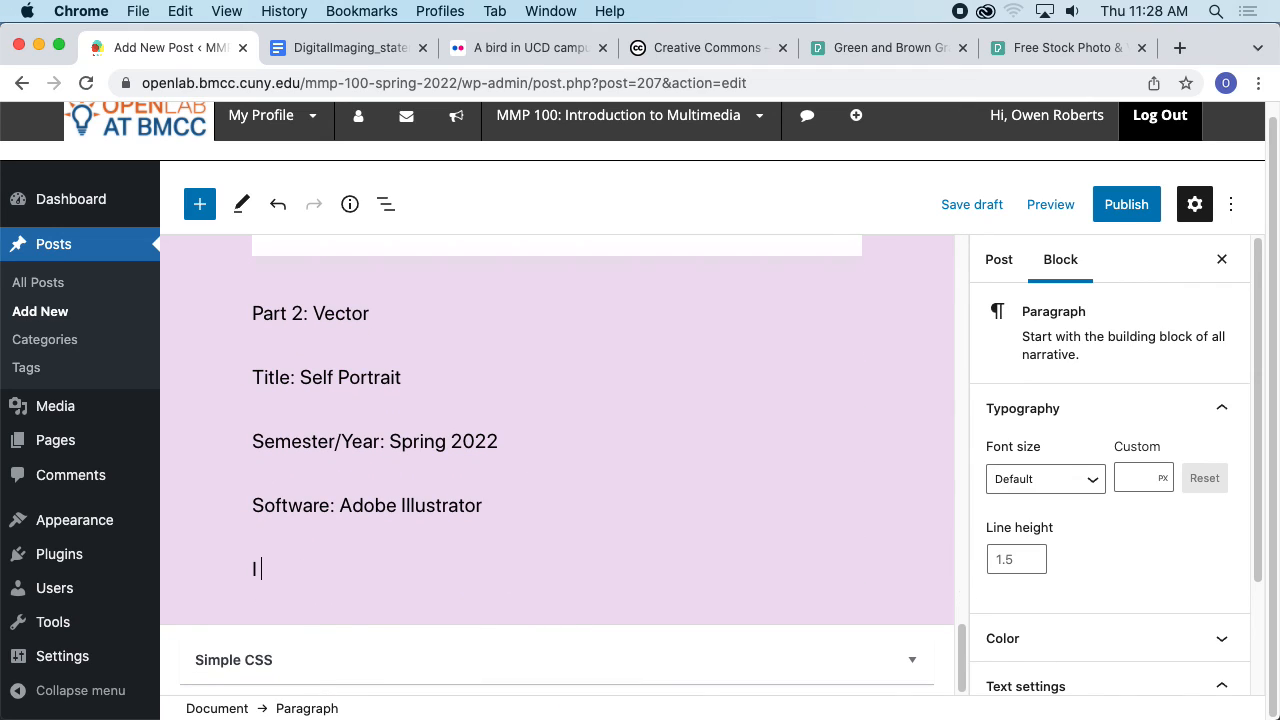
type("created this i")
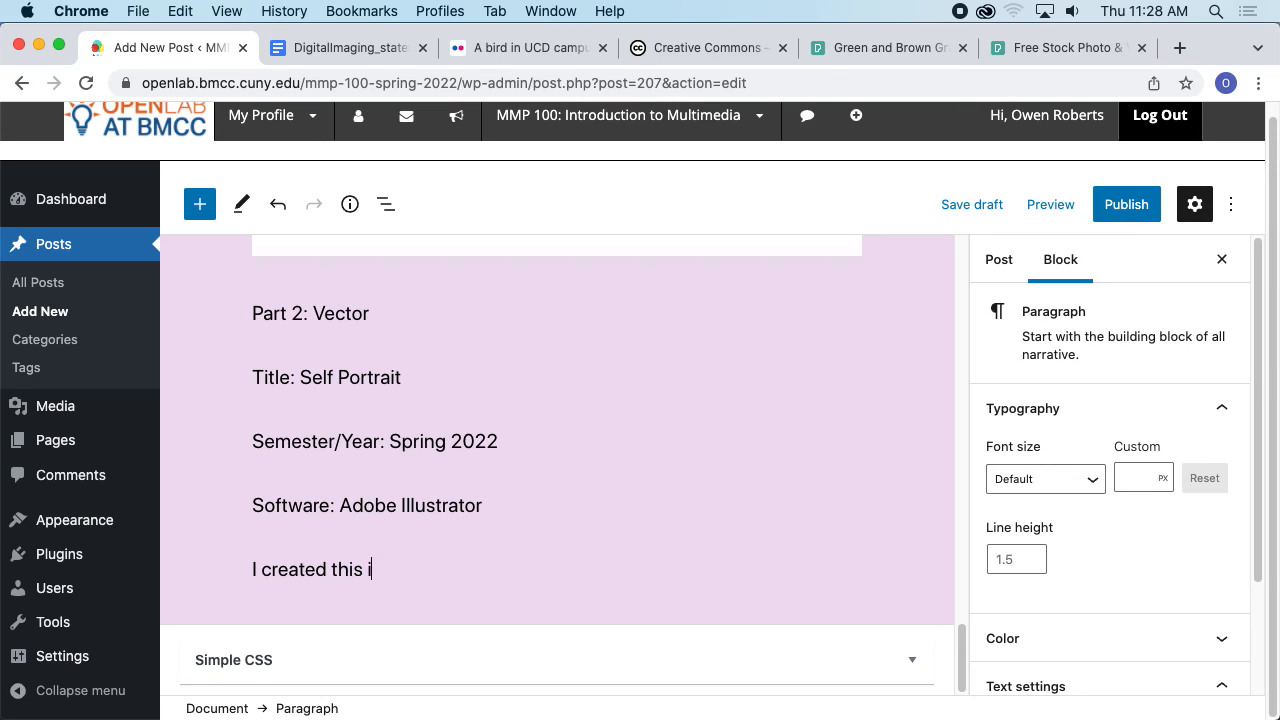
type("llustation using Adobe Illustrator to e")
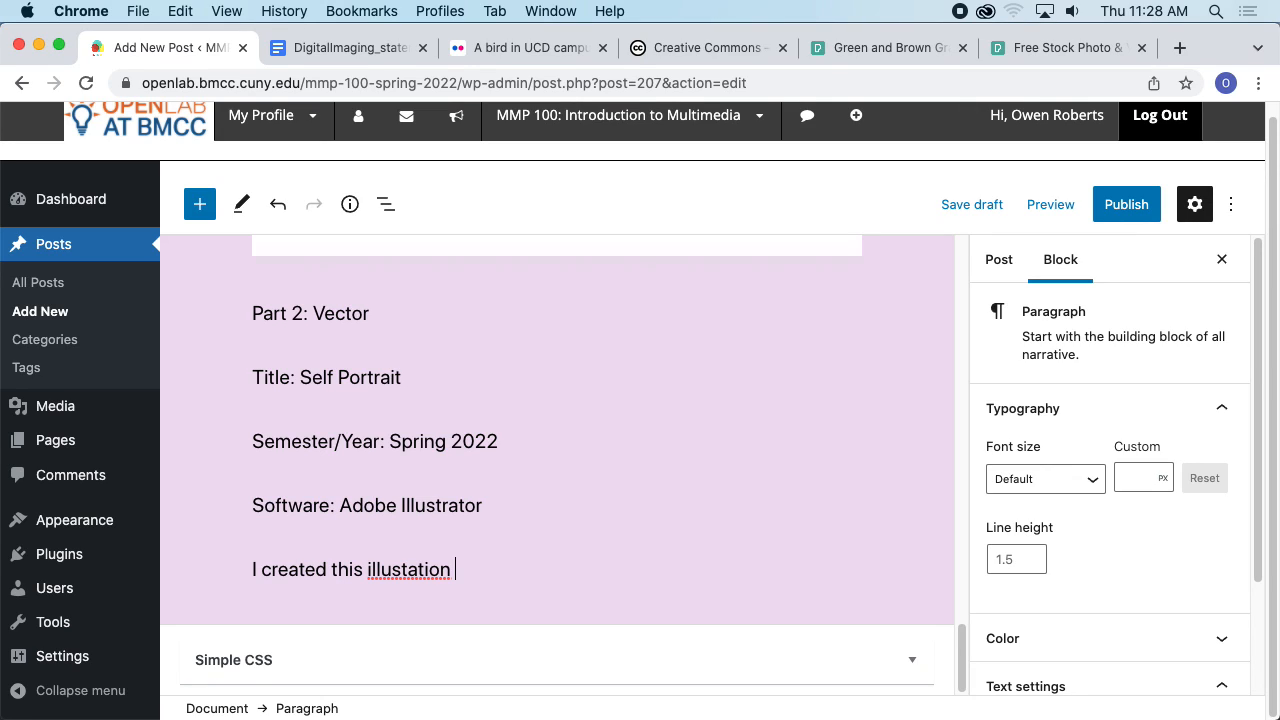
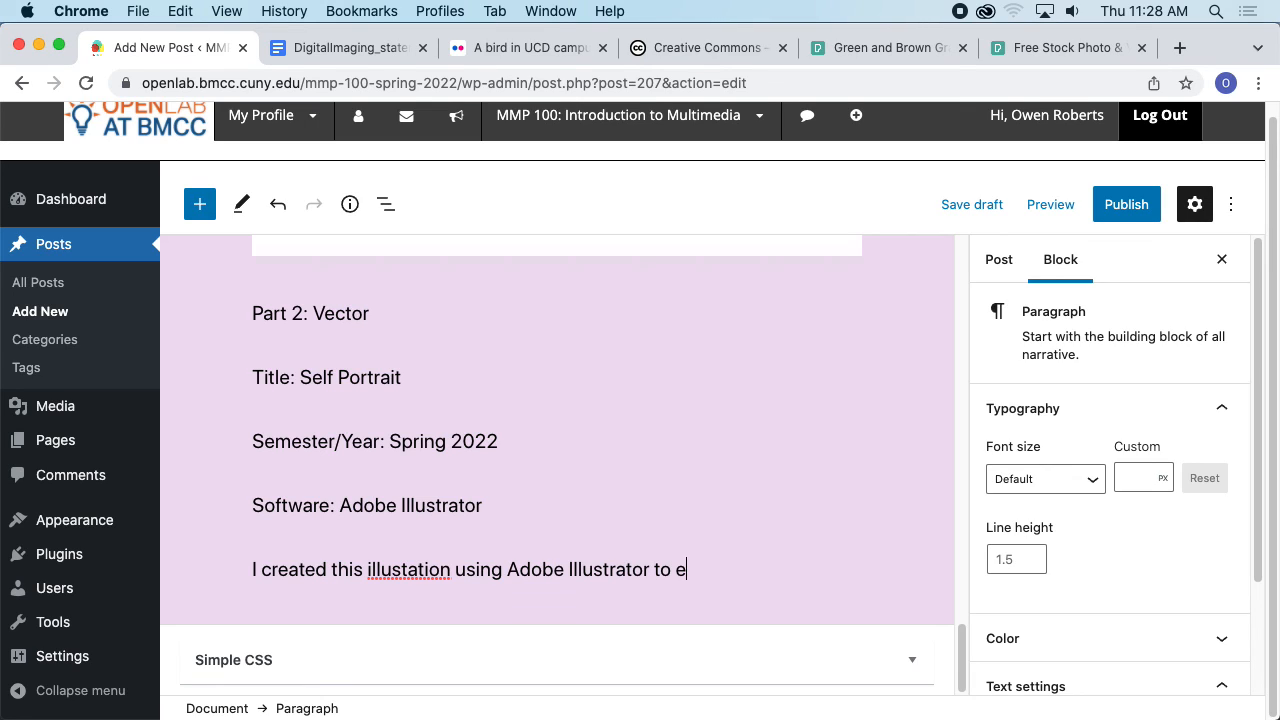
- Complete the Part 2 description so it reads "to express my passion for the outdoors and the moon."
type("xpress my i")
key("BackSpace")
type("passion for the")
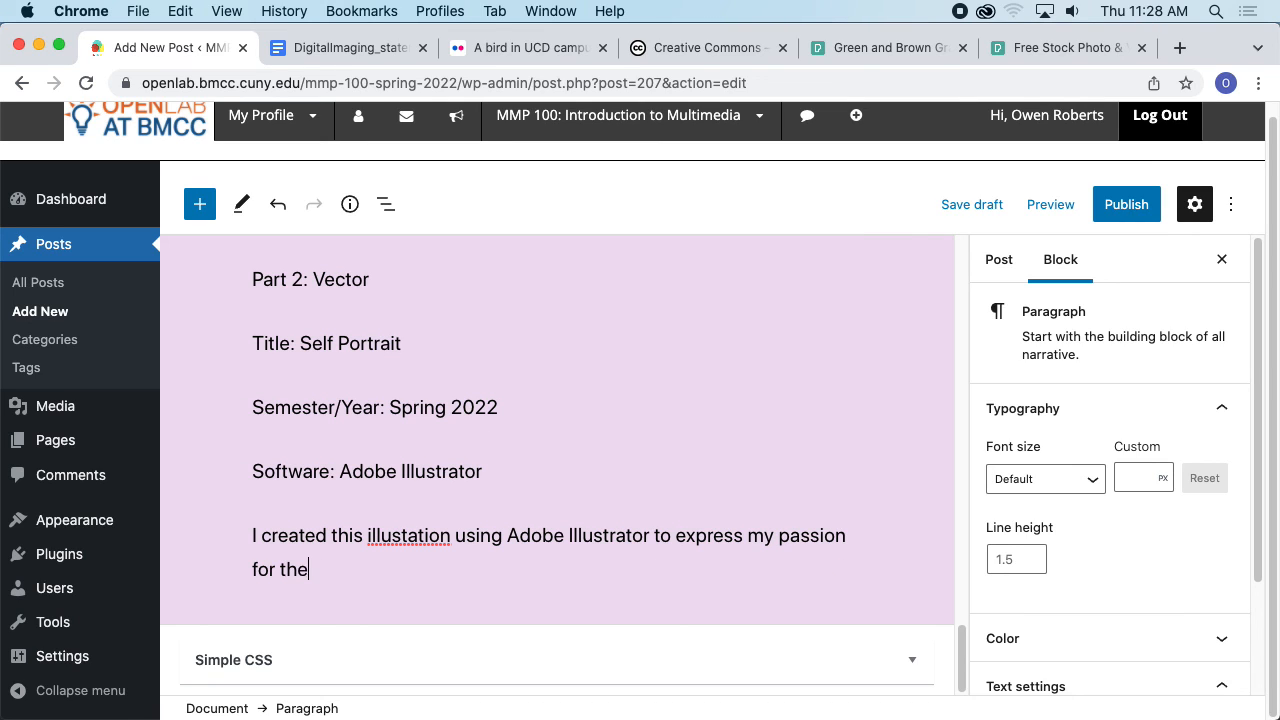
type(" outdo")
key("BackSpace")
type("door")
scroll(523, 565, "up", 6)
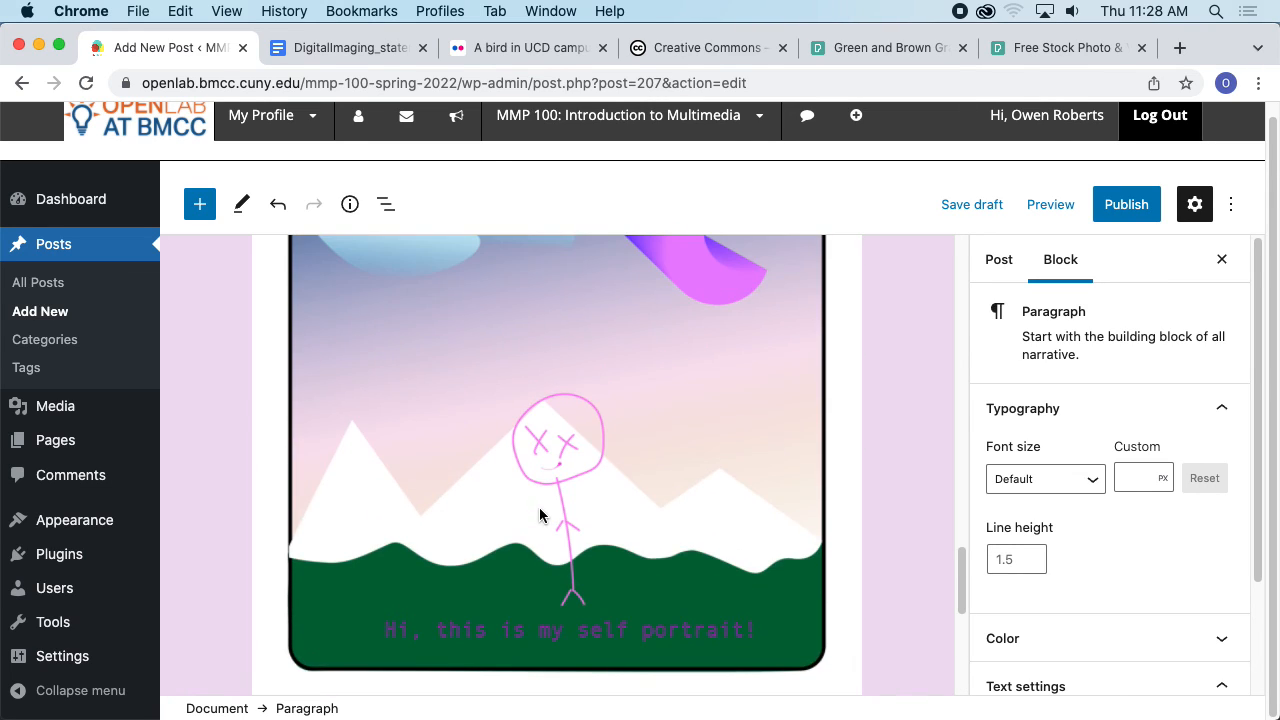
scroll(539, 507, "down", 3)
type("s and the moon.")
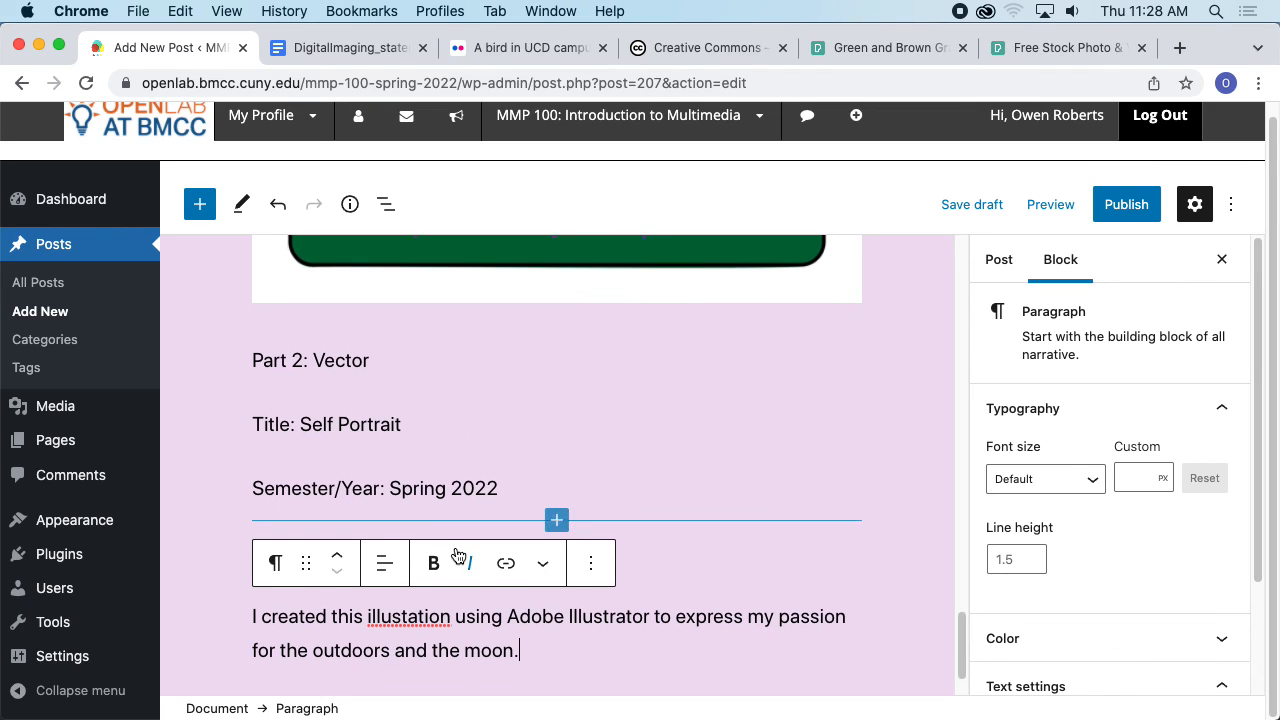
- Correct the misspelled word "illustation" to "illustration" in the Part 2 description
scroll(566, 477, "down", 2)
scroll(620, 497, "up", 10)
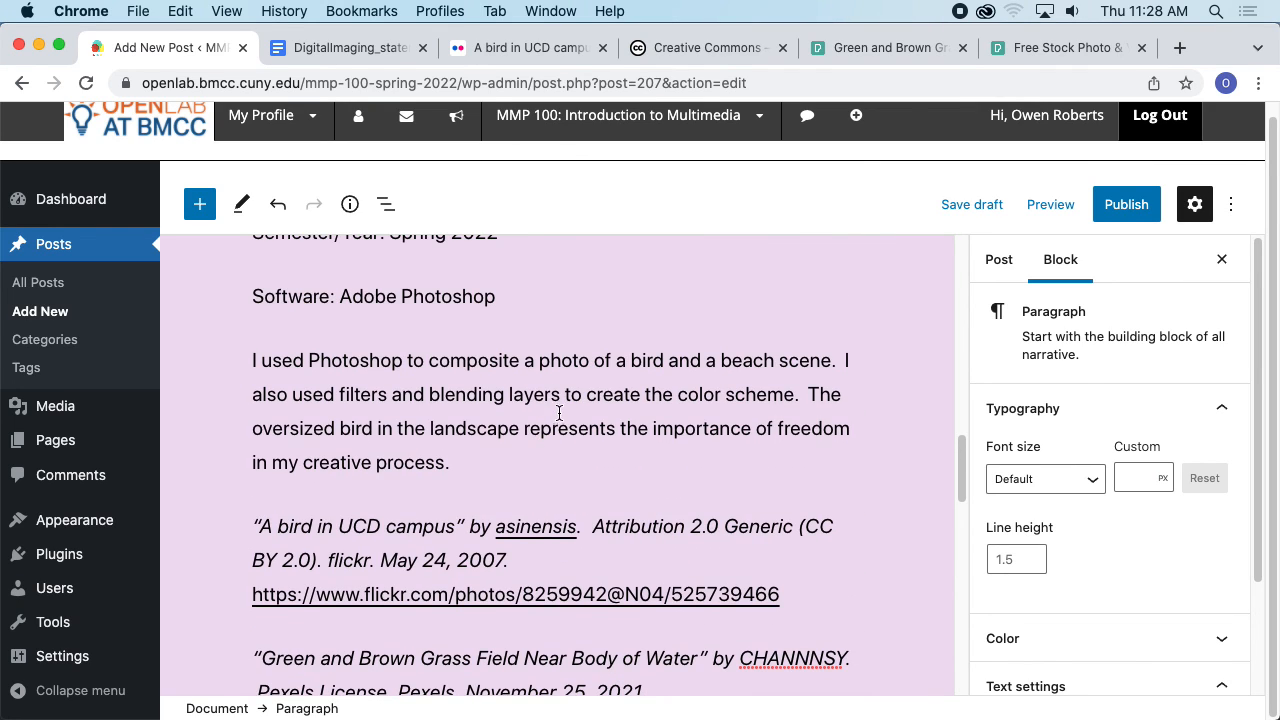
scroll(550, 420, "down", 12)
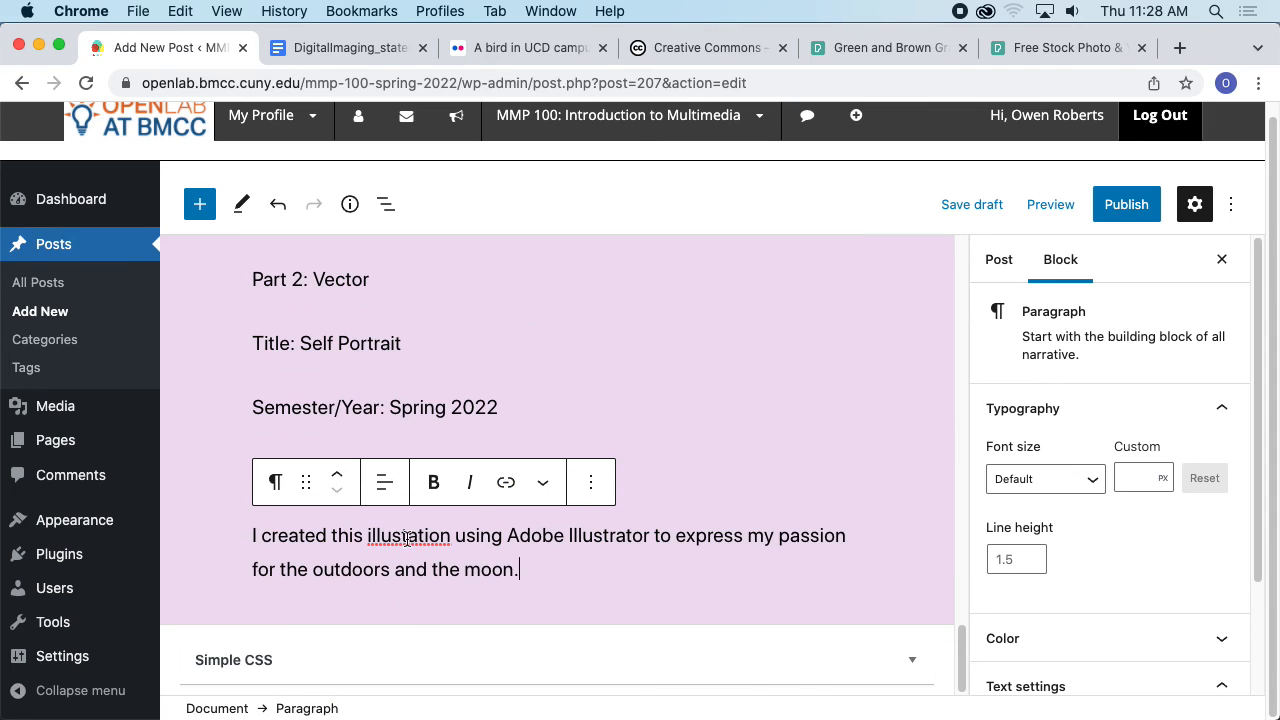
right_click(407, 538)
left_click(463, 405)
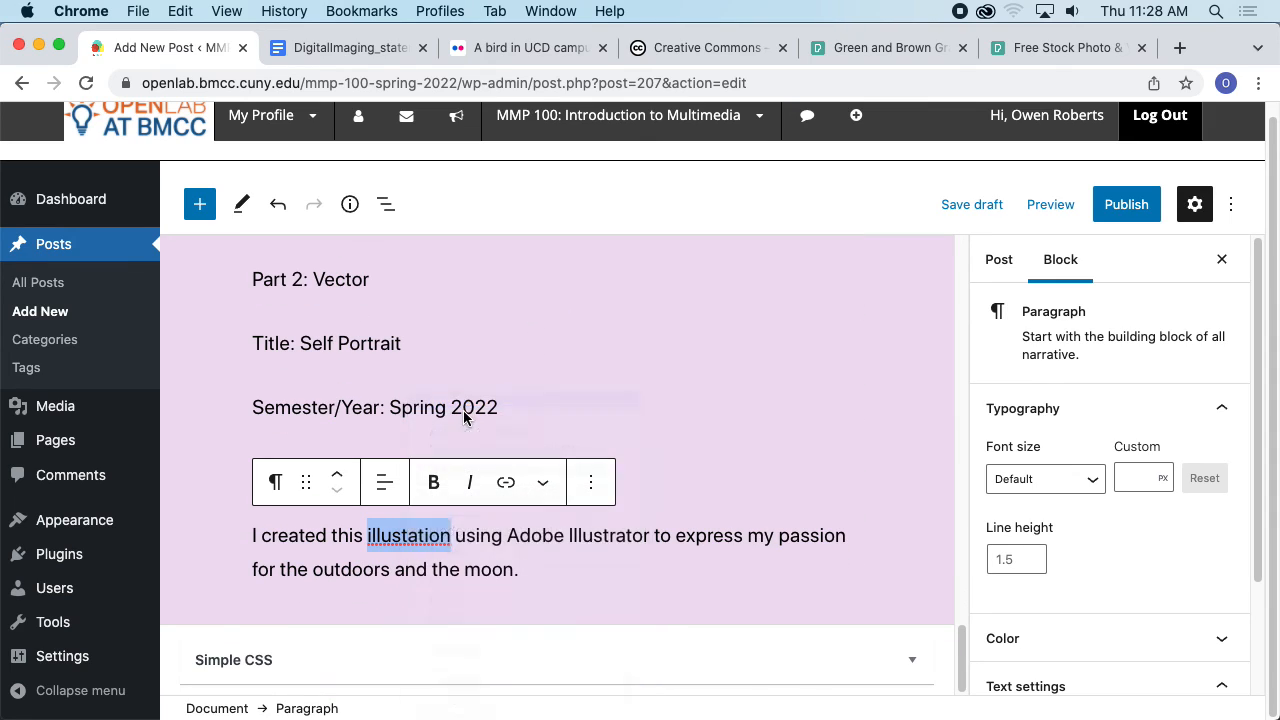
left_click(551, 569)
left_click(655, 545)
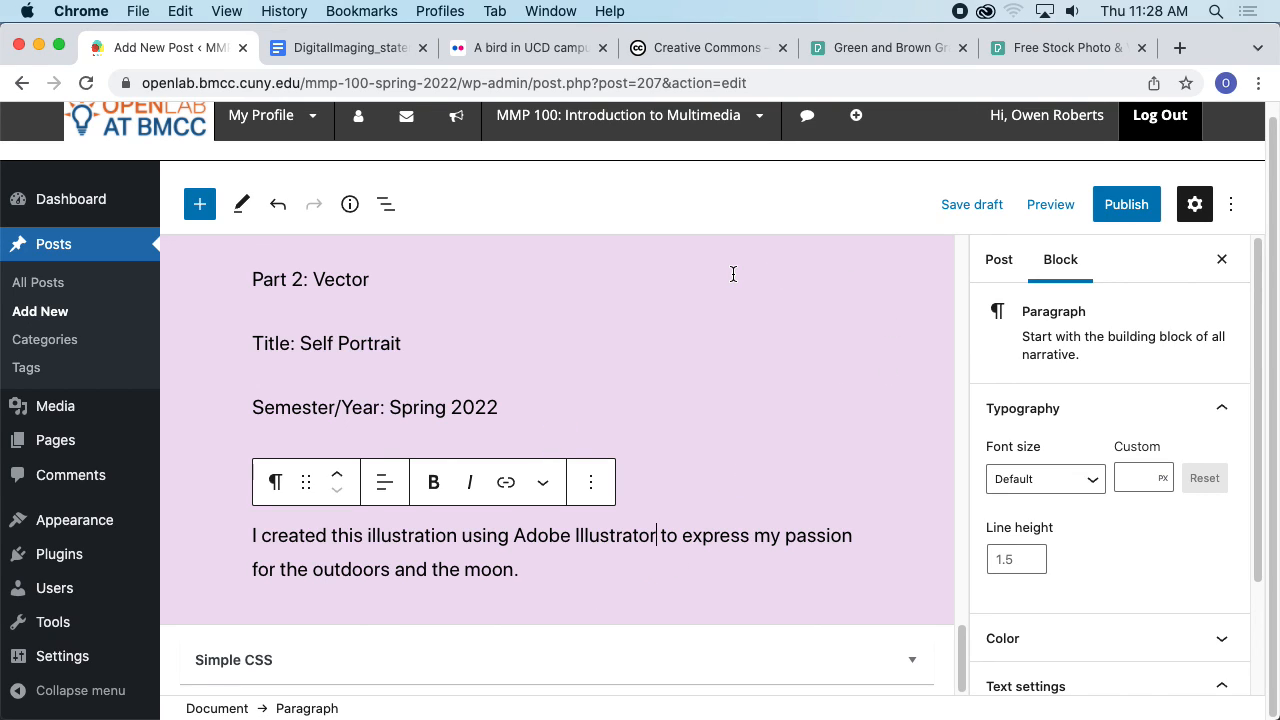
- Preview the post in a new tab and scroll through both parts
left_click(1041, 208)
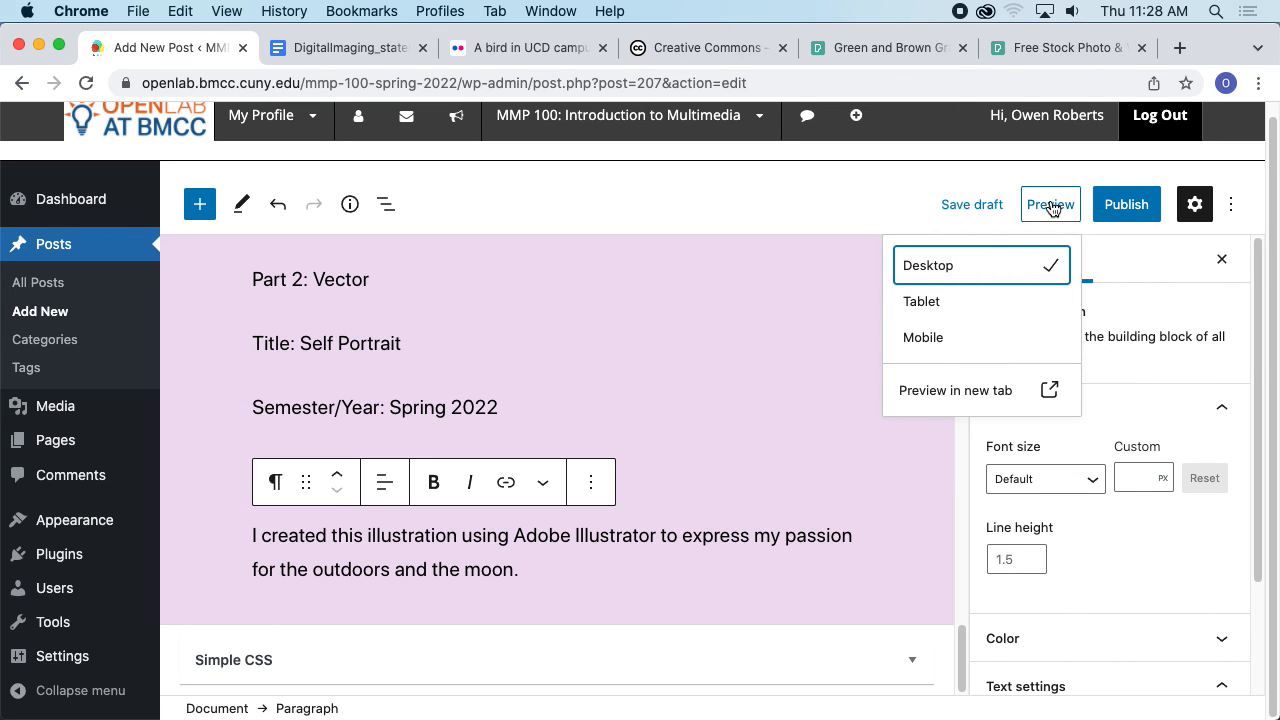
left_click(990, 390)
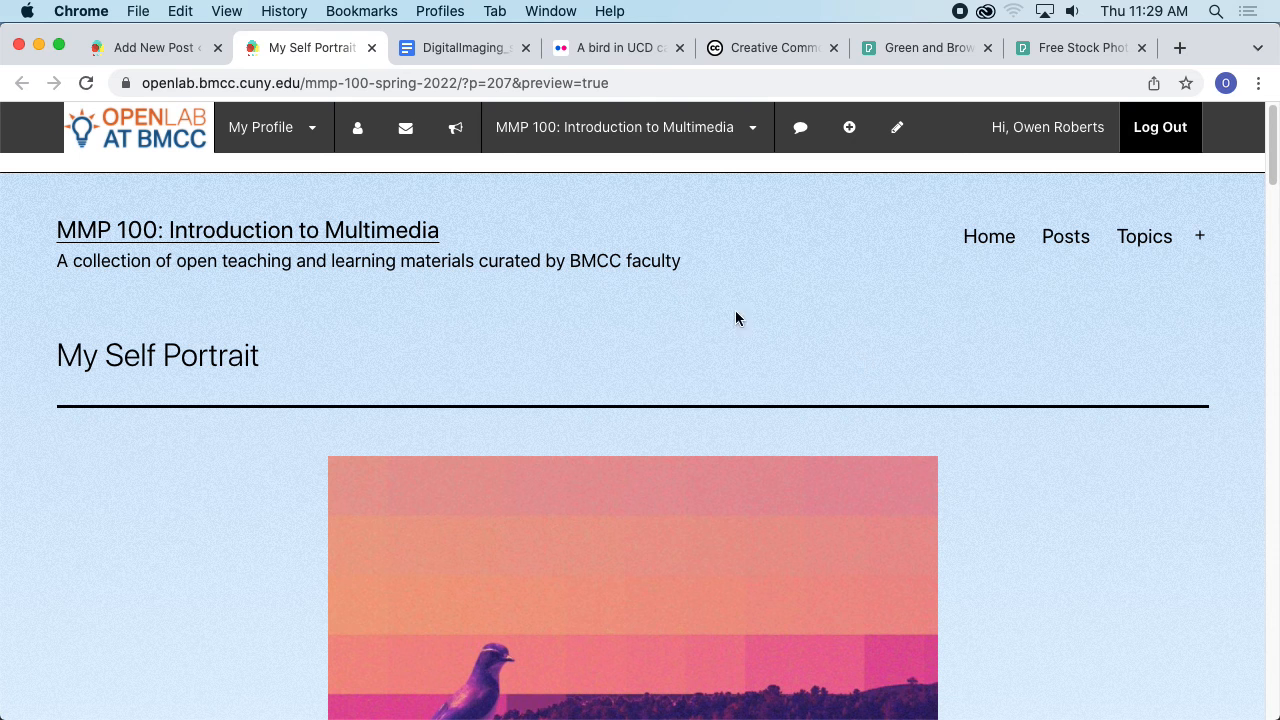
scroll(735, 318, "down", 15)
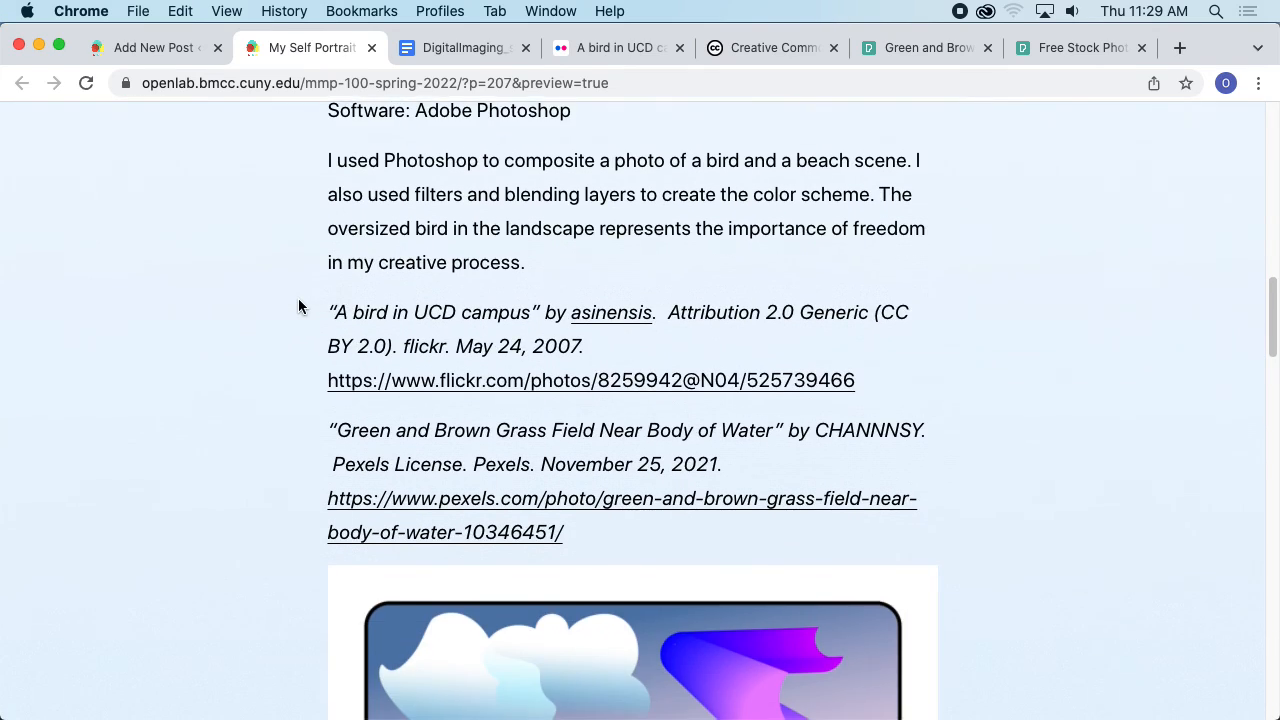
scroll(300, 305, "down", 20)
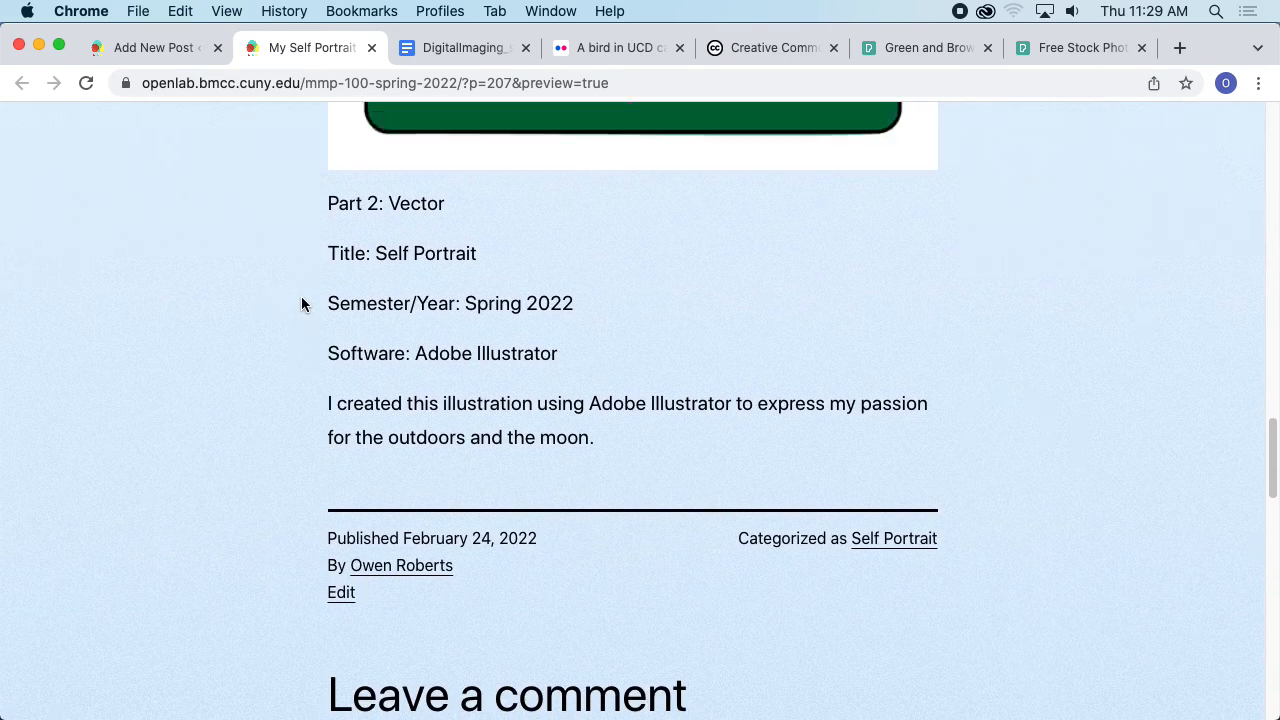
scroll(302, 304, "up", 10)
- Test the Flickr and Pexels image credit links from the preview, closing each opened page
left_click(480, 310)
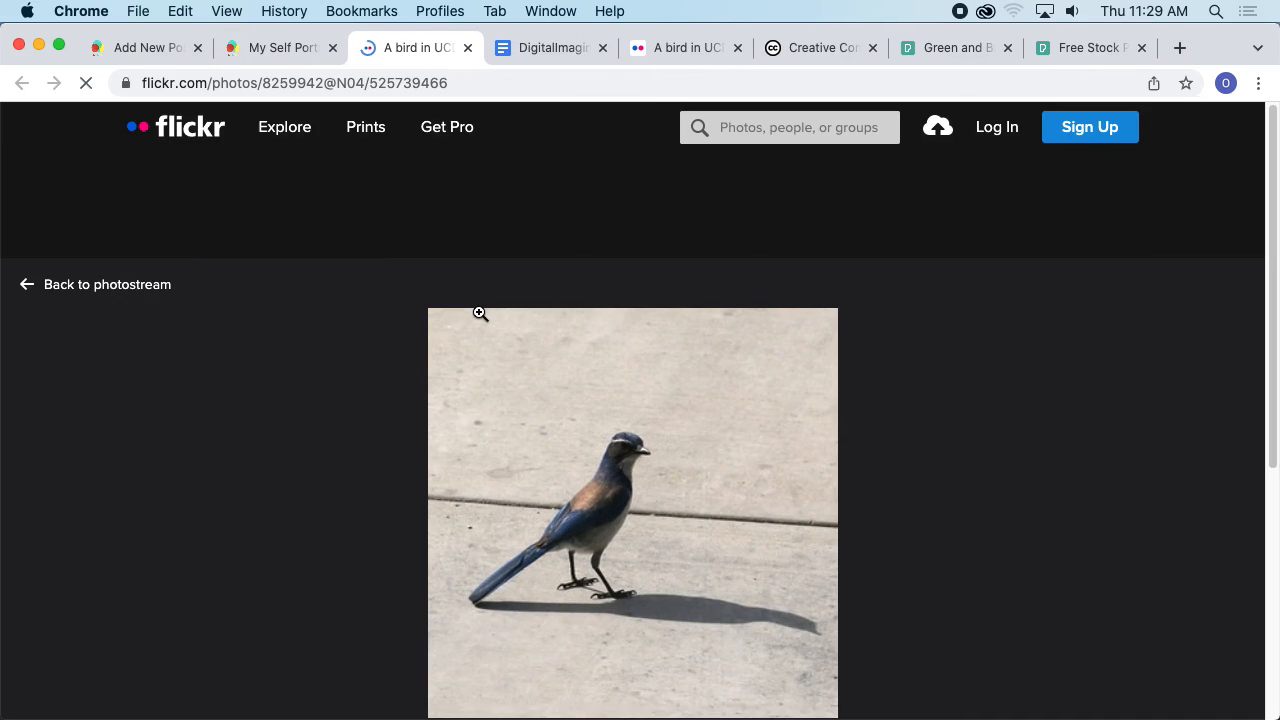
left_click(467, 48)
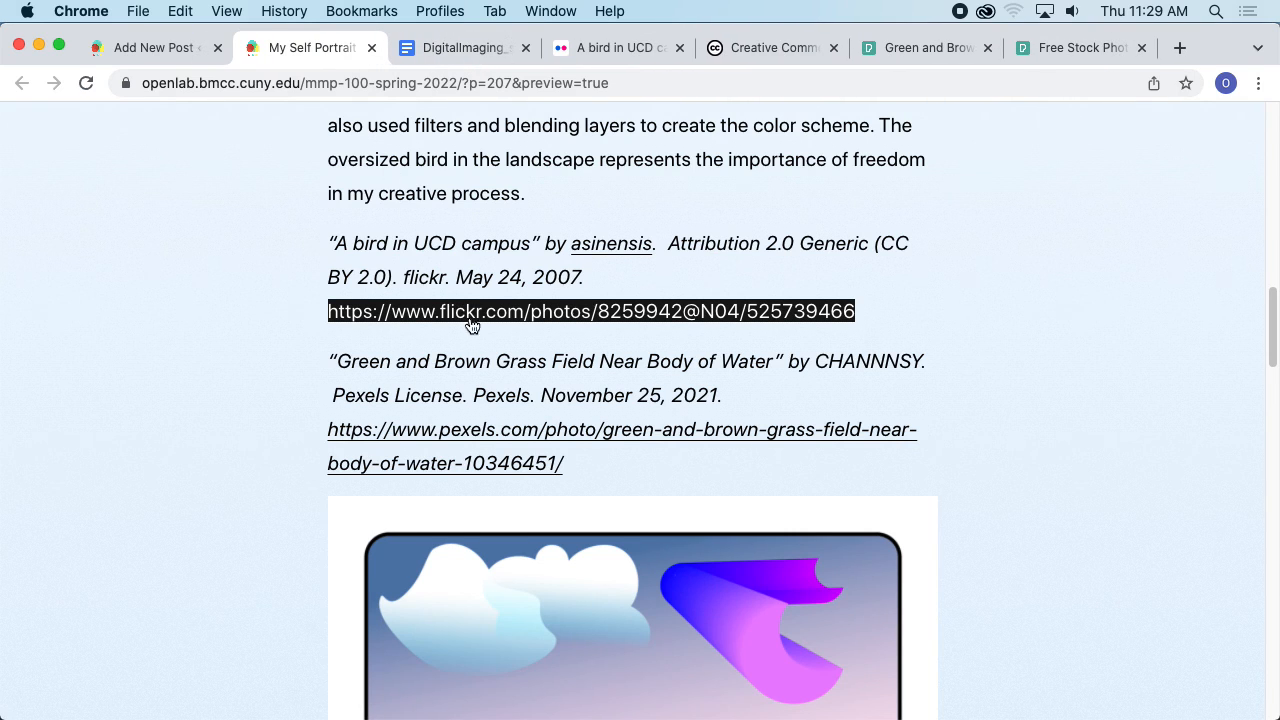
scroll(472, 325, "down", 1)
left_click(534, 397)
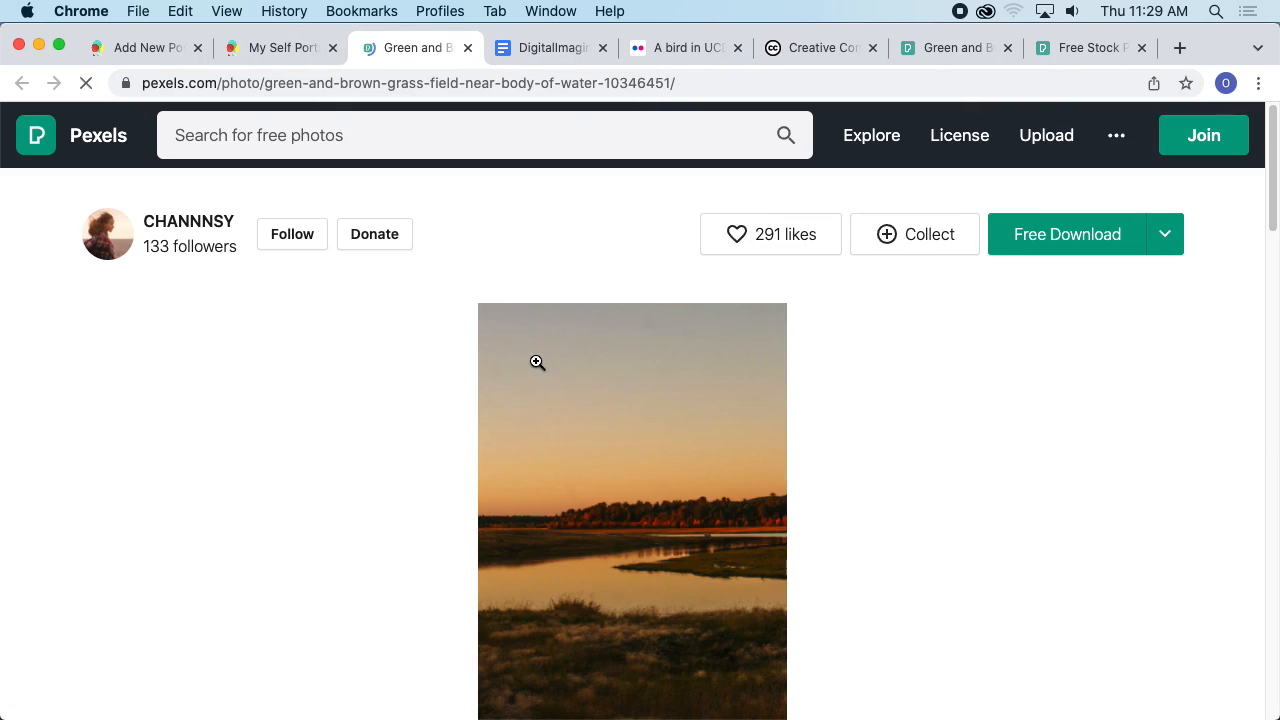
left_click(467, 48)
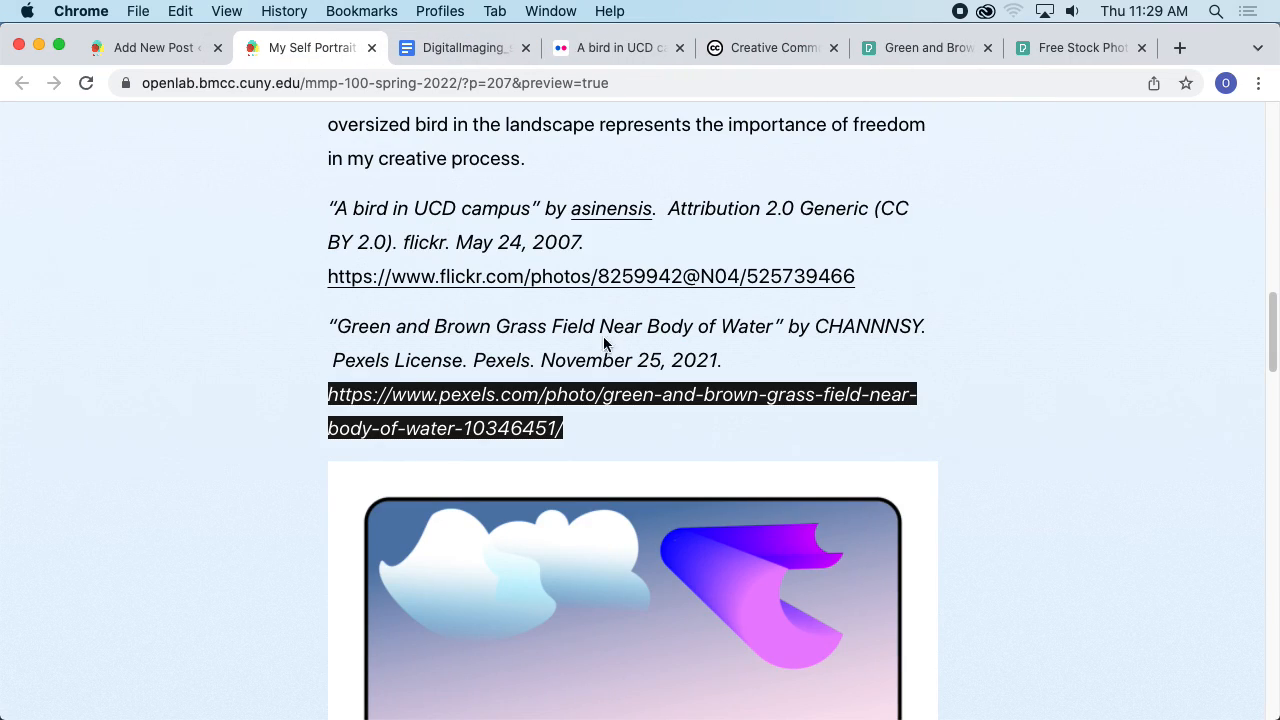
scroll(449, 300, "down", 8)
scroll(452, 271, "up", 20)
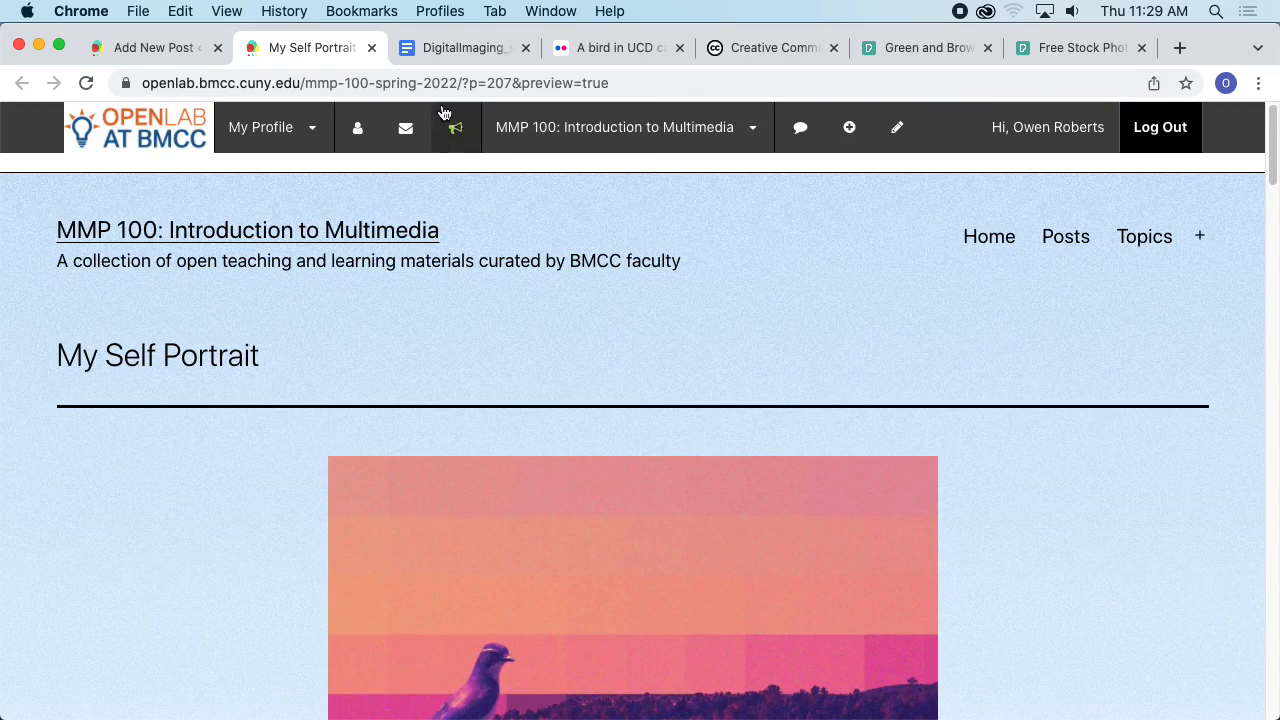
- Close the preview and publish the post from the editor, confirming the publish
left_click(369, 49)
left_click(186, 52)
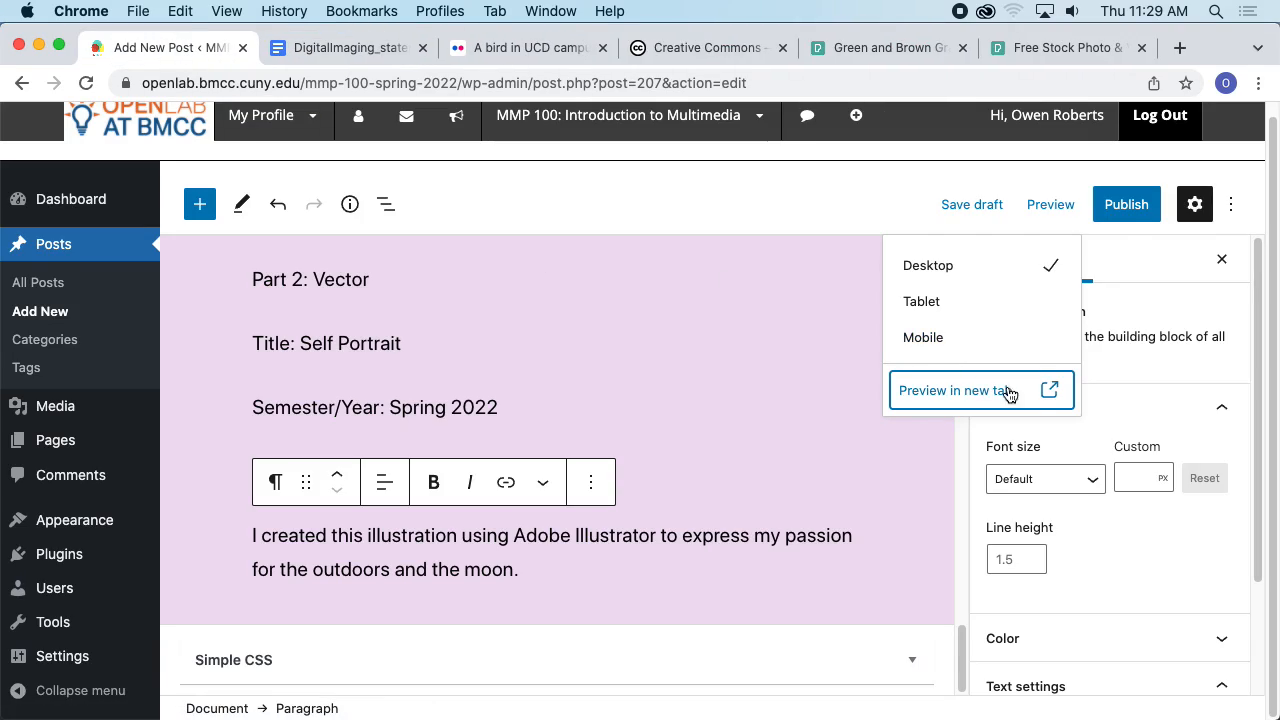
left_click(1060, 265)
left_click(1126, 204)
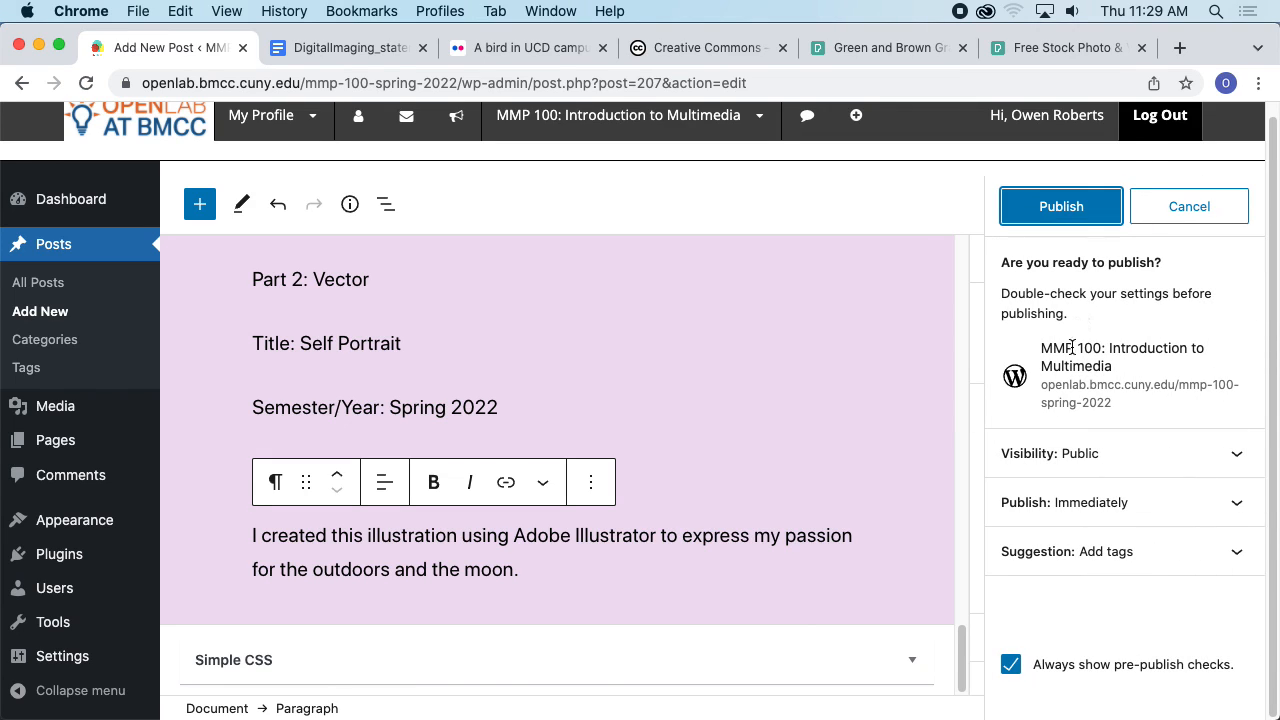
left_click(1072, 215)
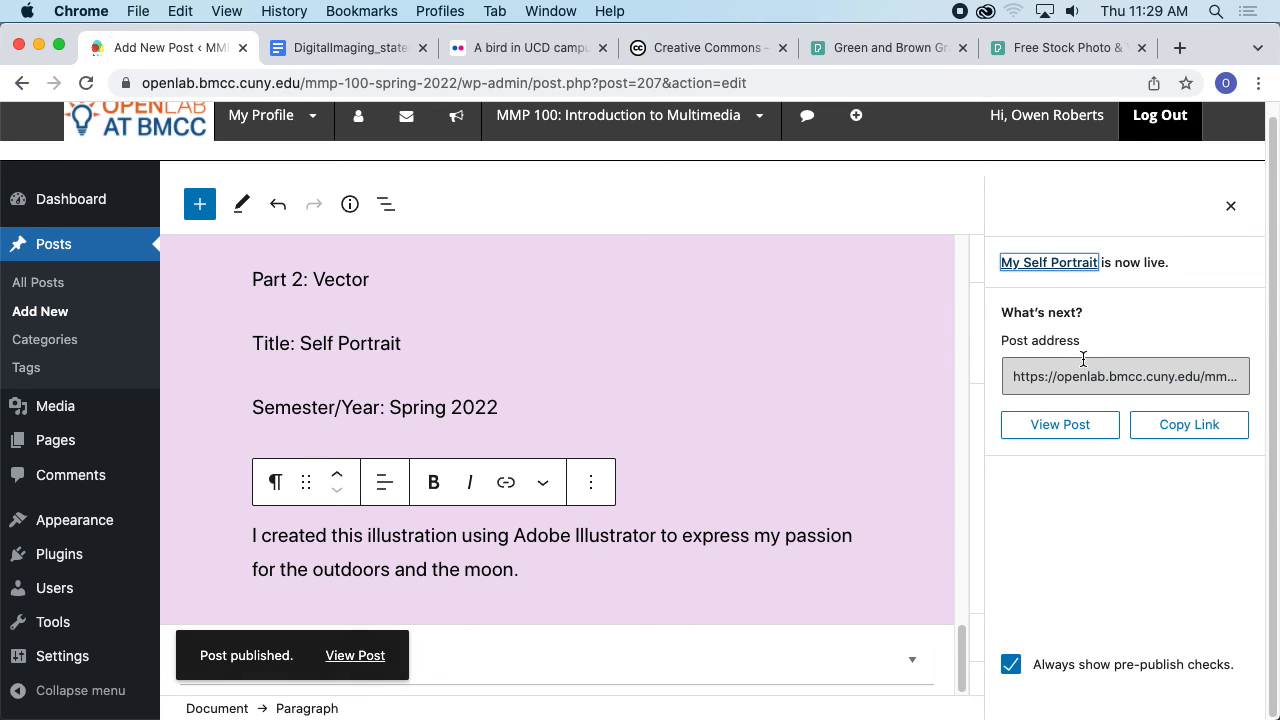
- Copy the post's link and open the published post, selecting its address
left_click(1185, 428)
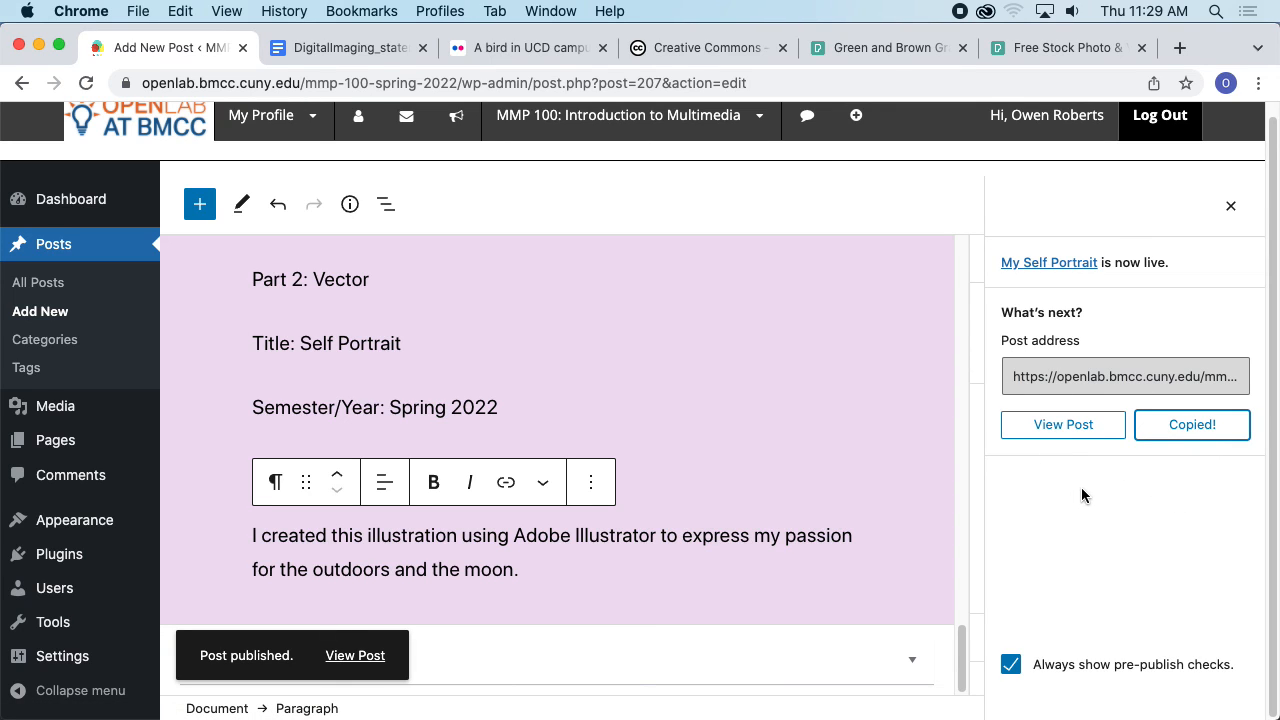
left_click(1080, 436)
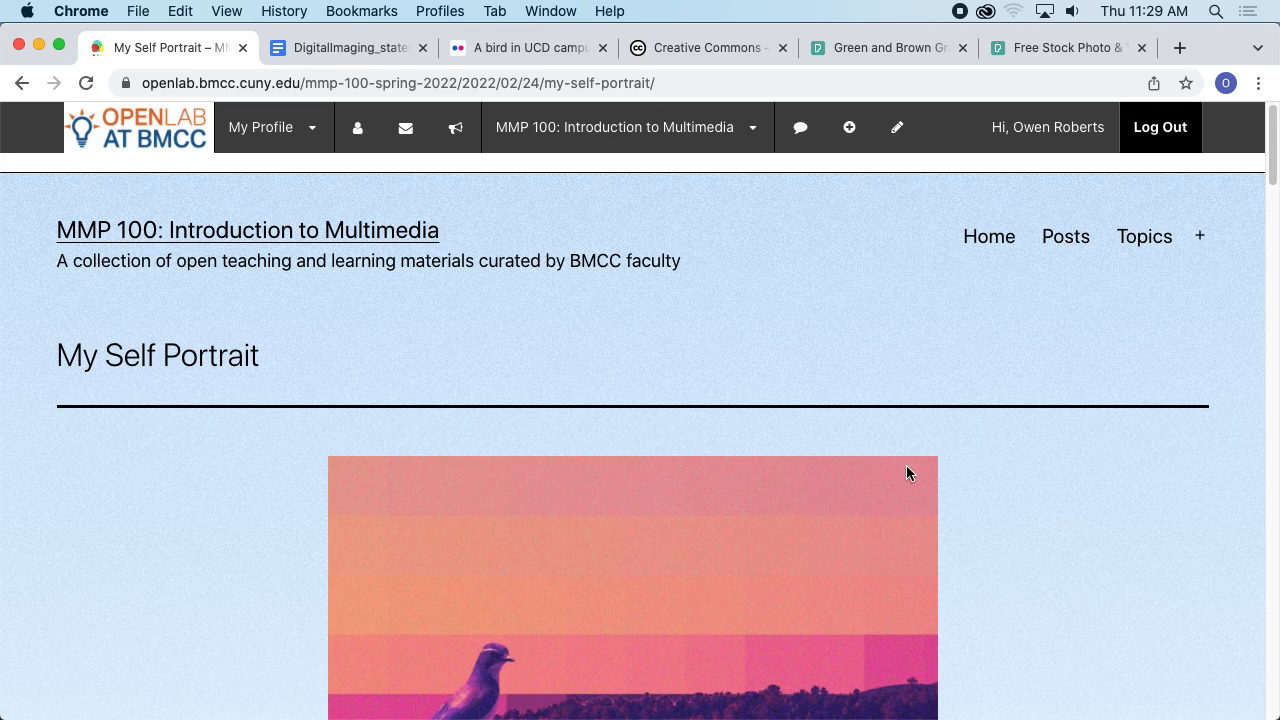
left_click(383, 83)
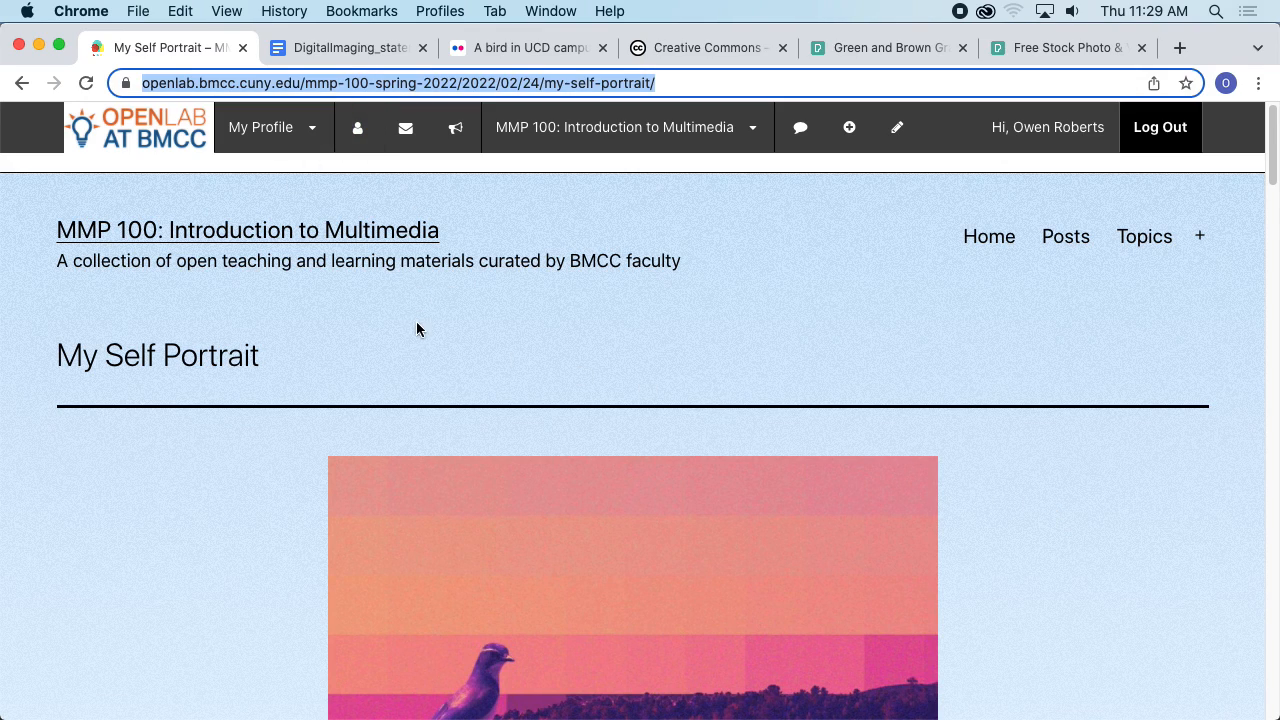
- Close all other browser tabs, keeping only the published post
left_click(422, 47)
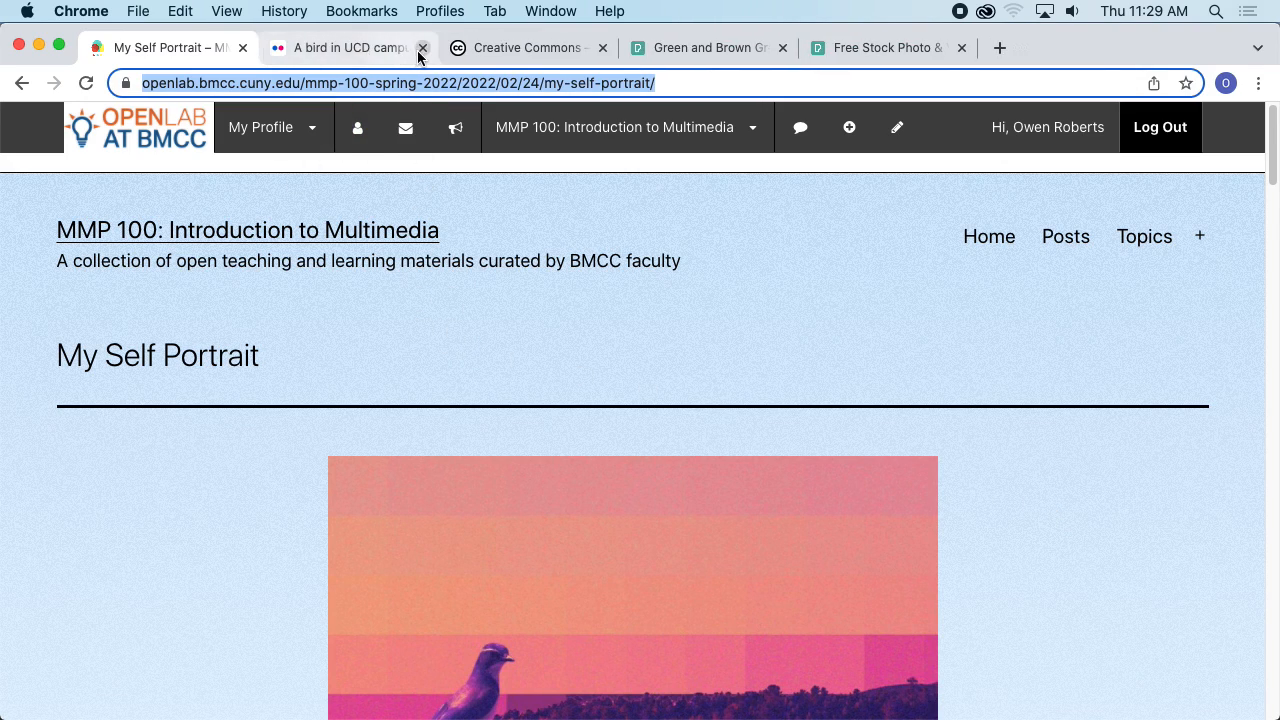
left_click(422, 47)
left_click(420, 48)
left_click(422, 48)
left_click(422, 48)
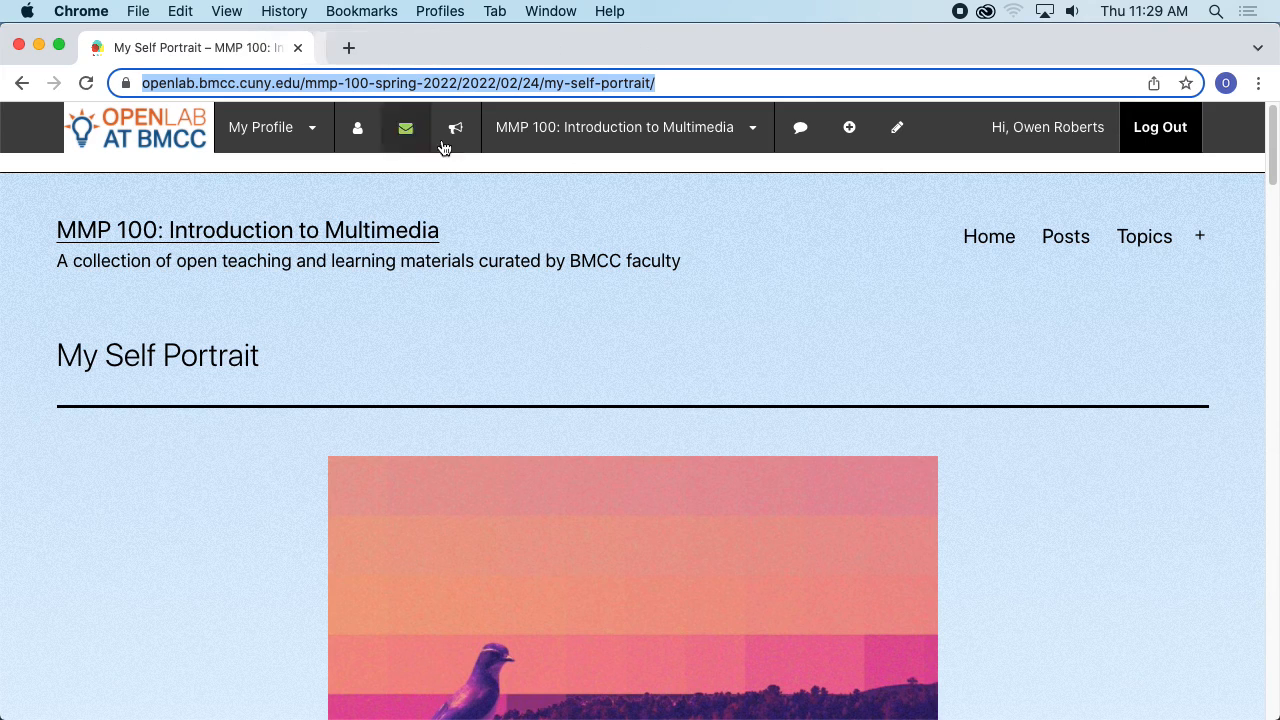
- Open Blackboard in a new tab and enter the 2022 Spring Introduction to Multimedia MMP 100 course
key("ctrl+t")
type("bbhosted.cuny.edu")
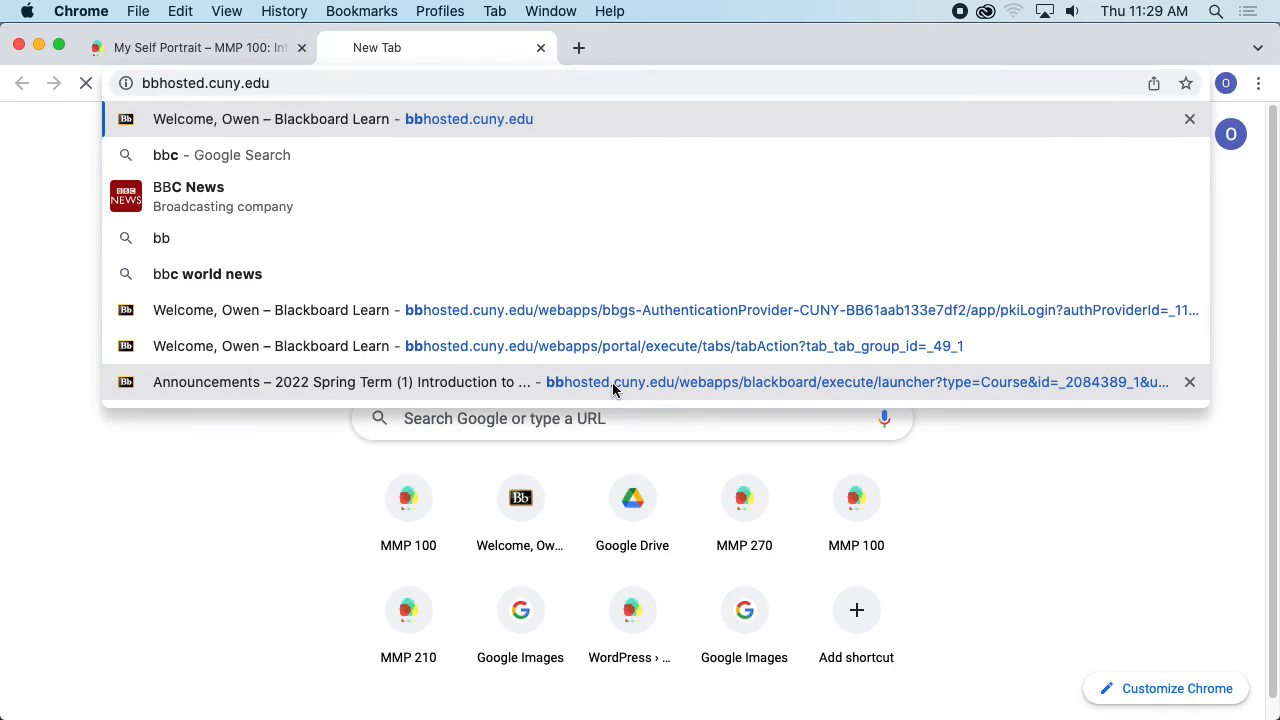
key("Return")
scroll(482, 565, "down", 5)
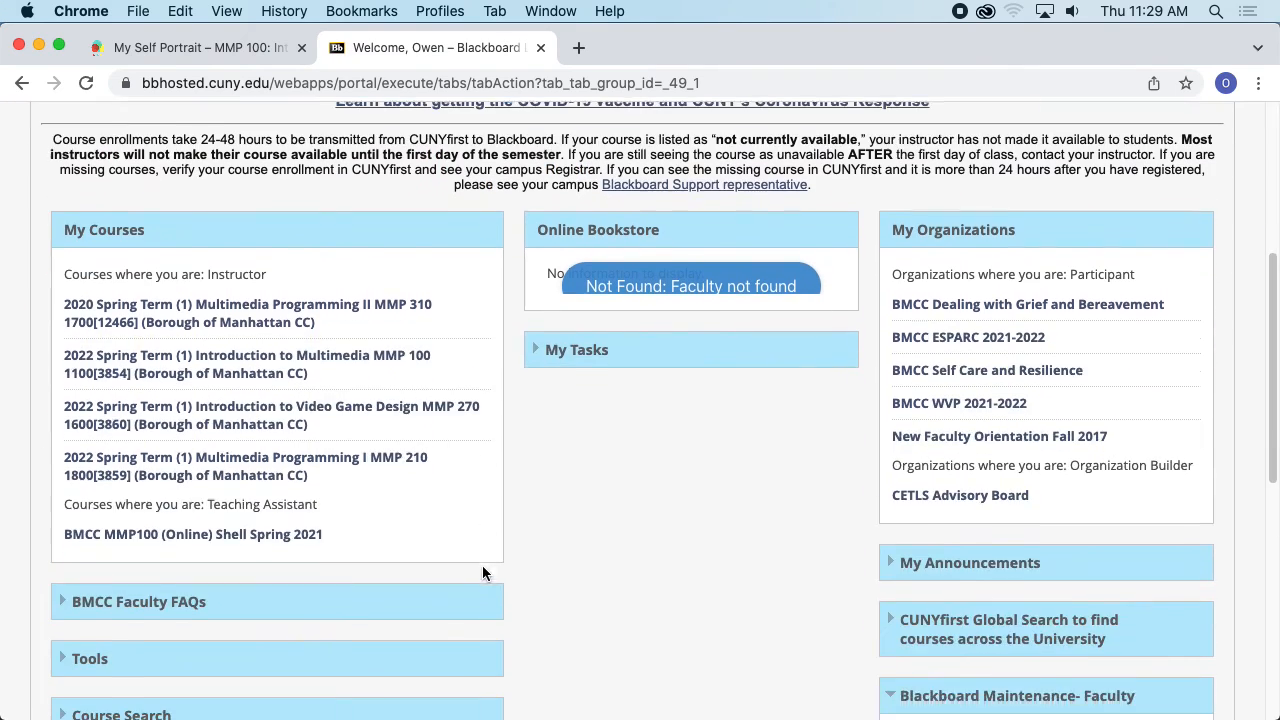
left_click(262, 356)
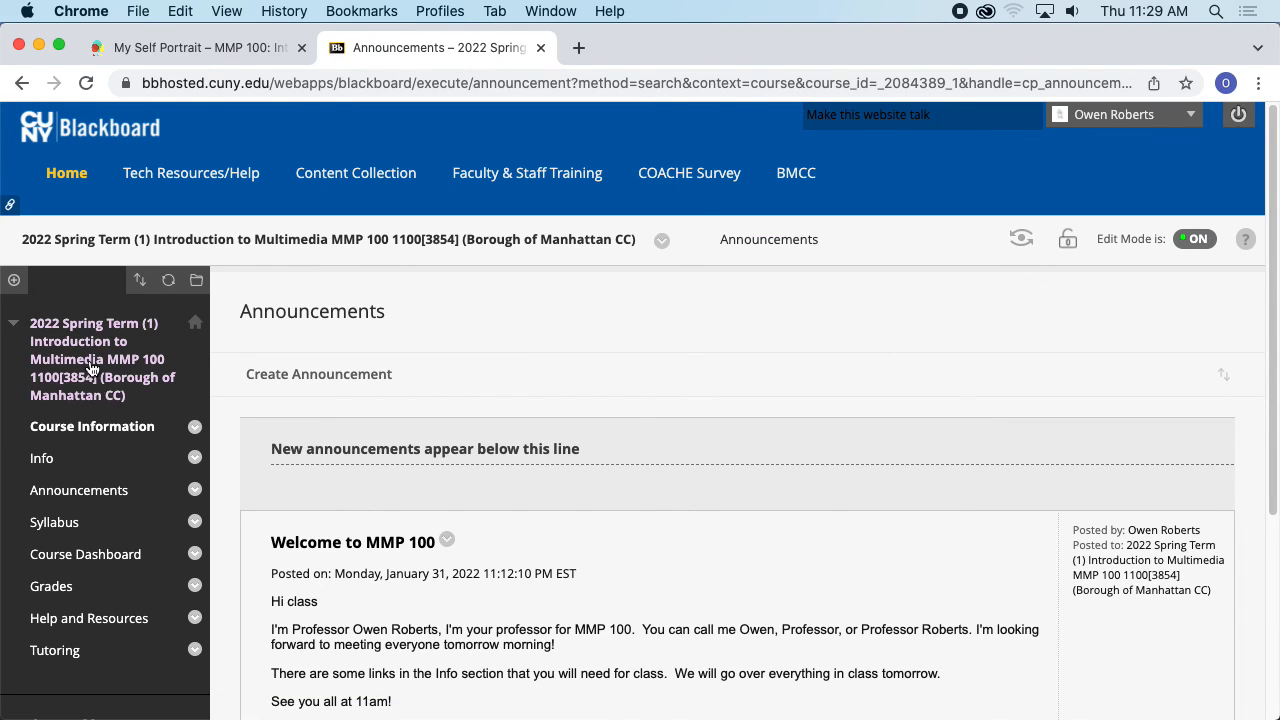
- Scroll through the course's announcements page and course menu
scroll(165, 470, "down", 3)
scroll(165, 468, "down", 1)
scroll(163, 426, "up", 2)
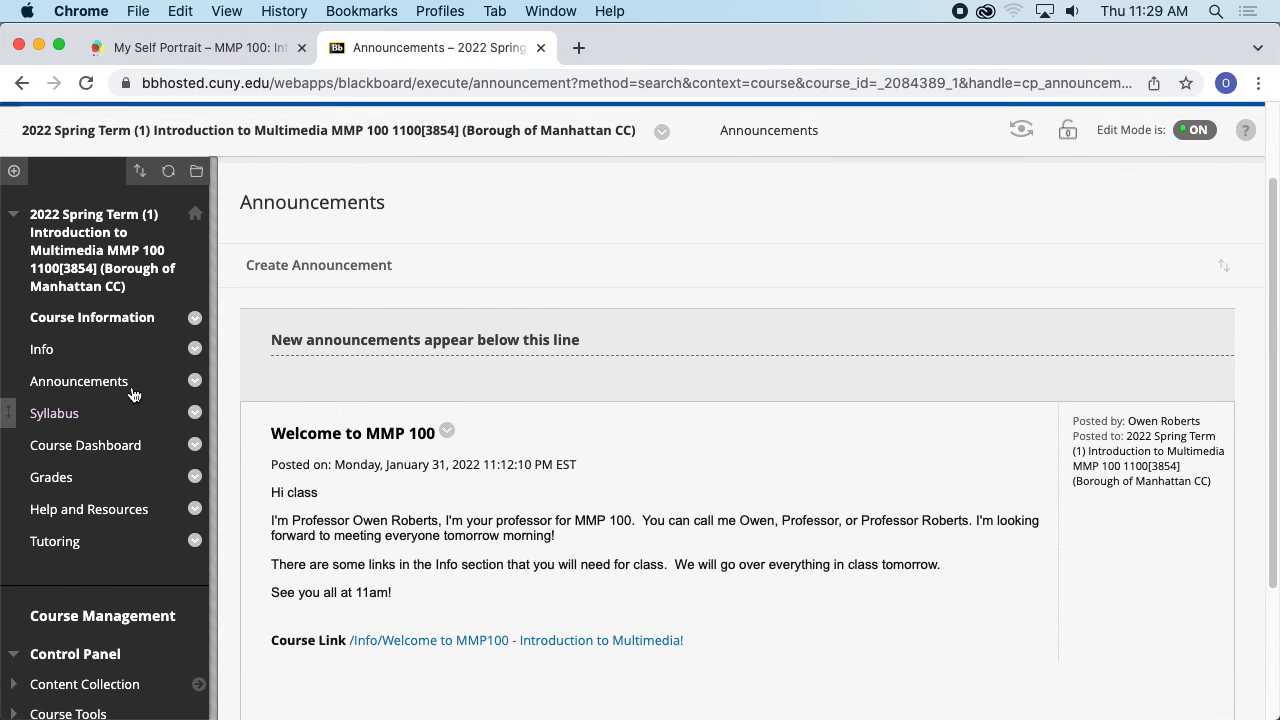
scroll(254, 403, "up", 3)
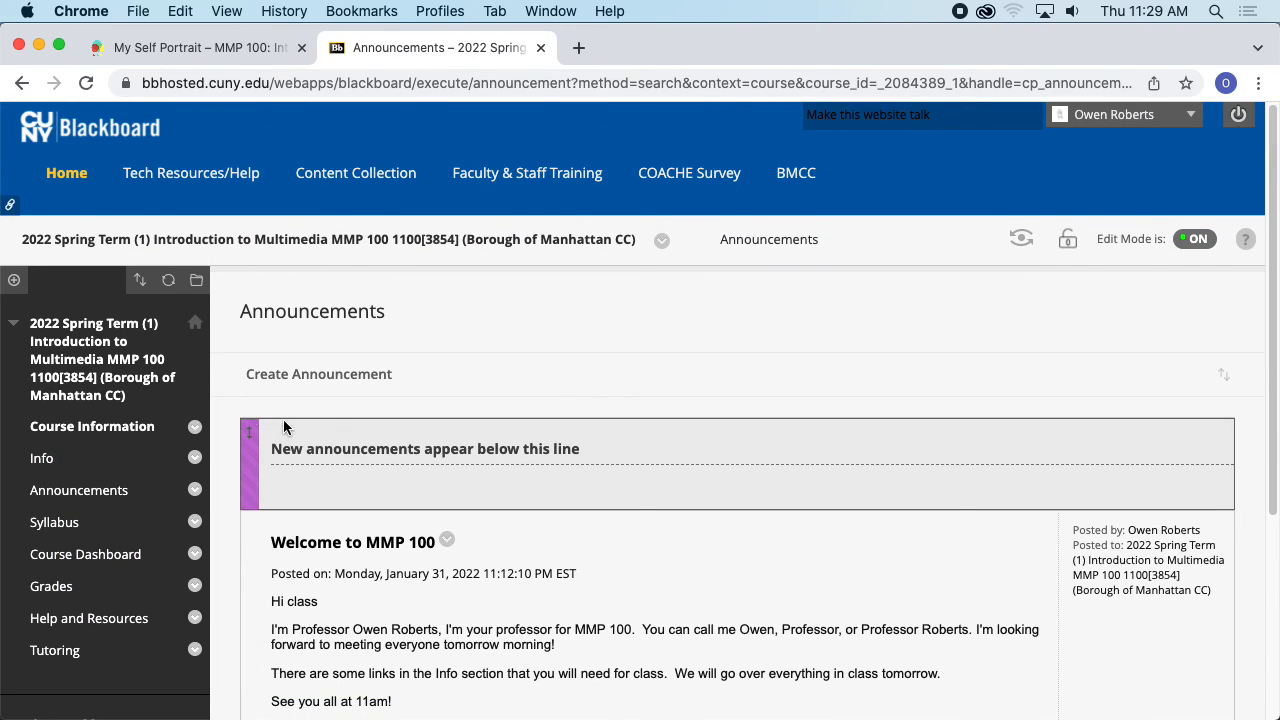
scroll(230, 421, "down", 1)
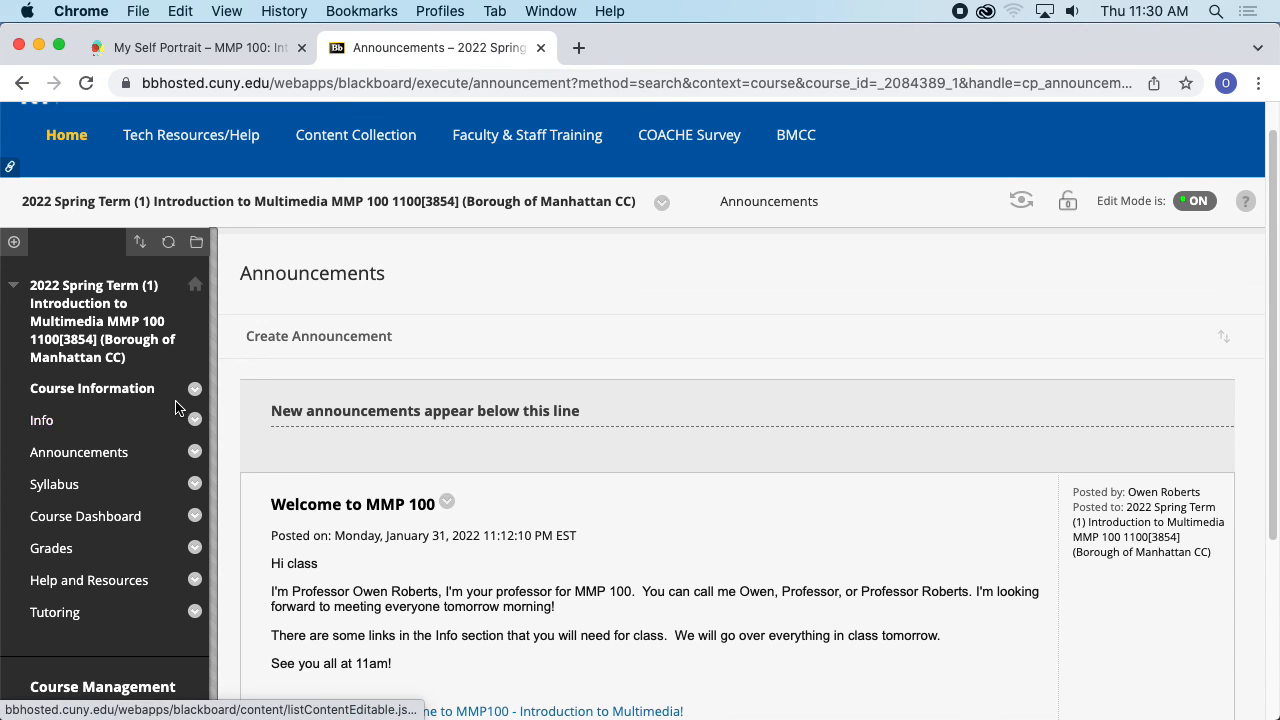
scroll(175, 418, "down", 5)
scroll(180, 422, "up", 6)
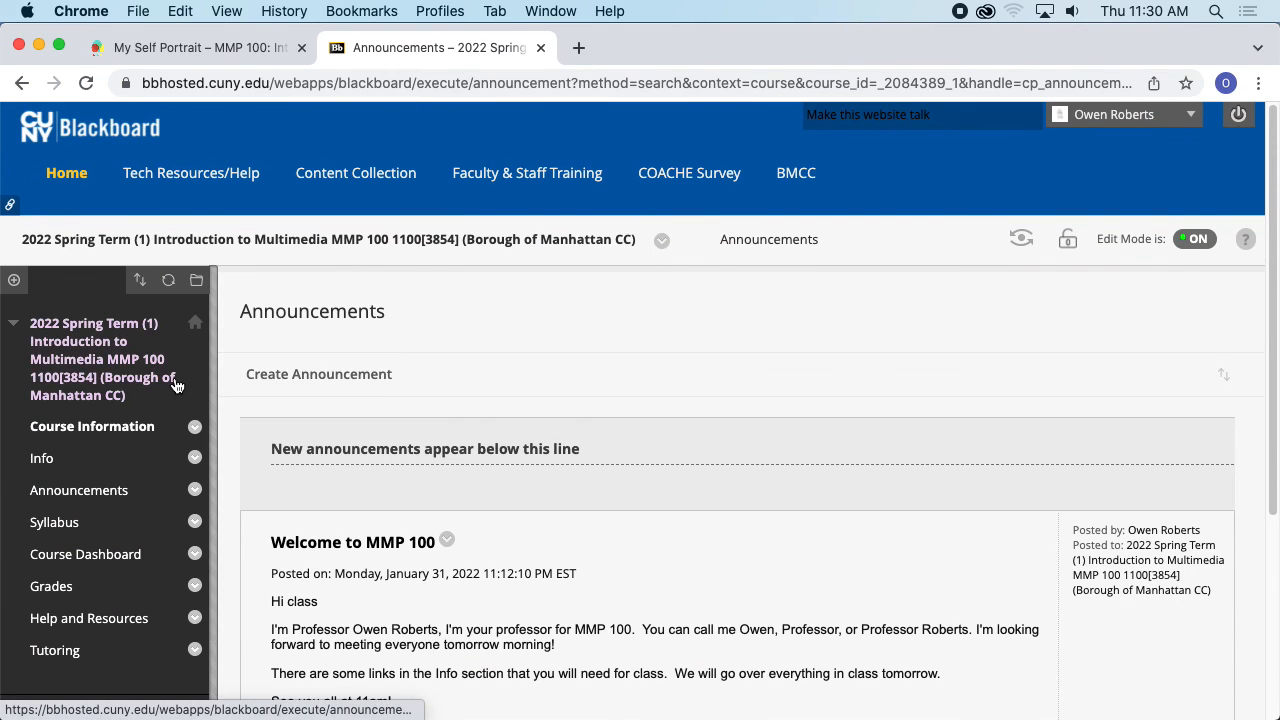
scroll(189, 400, "down", 3)
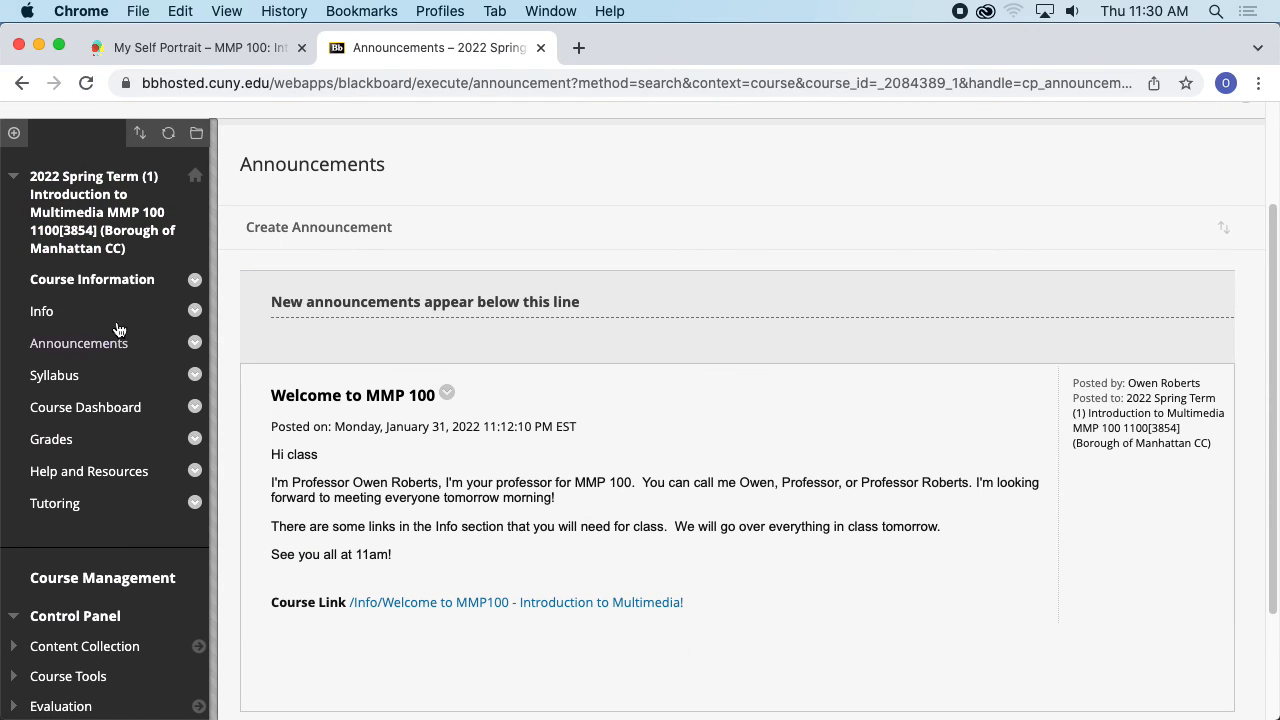
- Add a course menu content area named Assignments and make it available to users
left_click(16, 135)
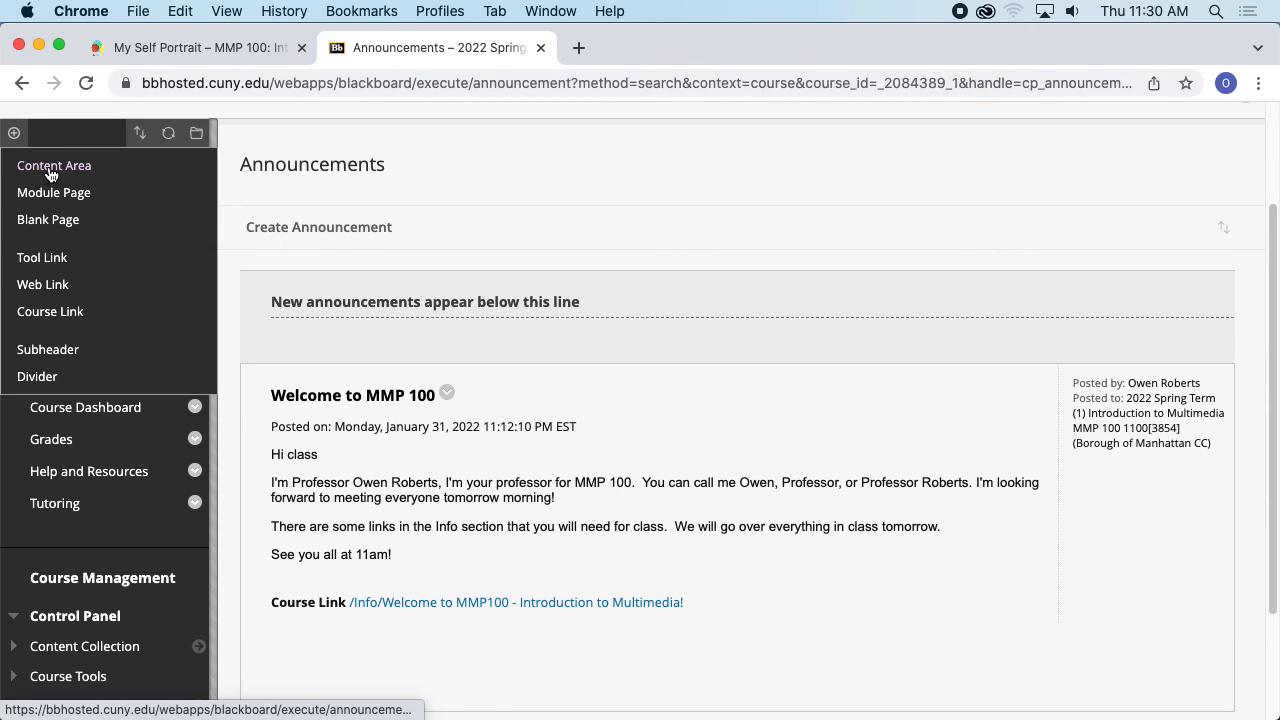
left_click(56, 167)
type("A")
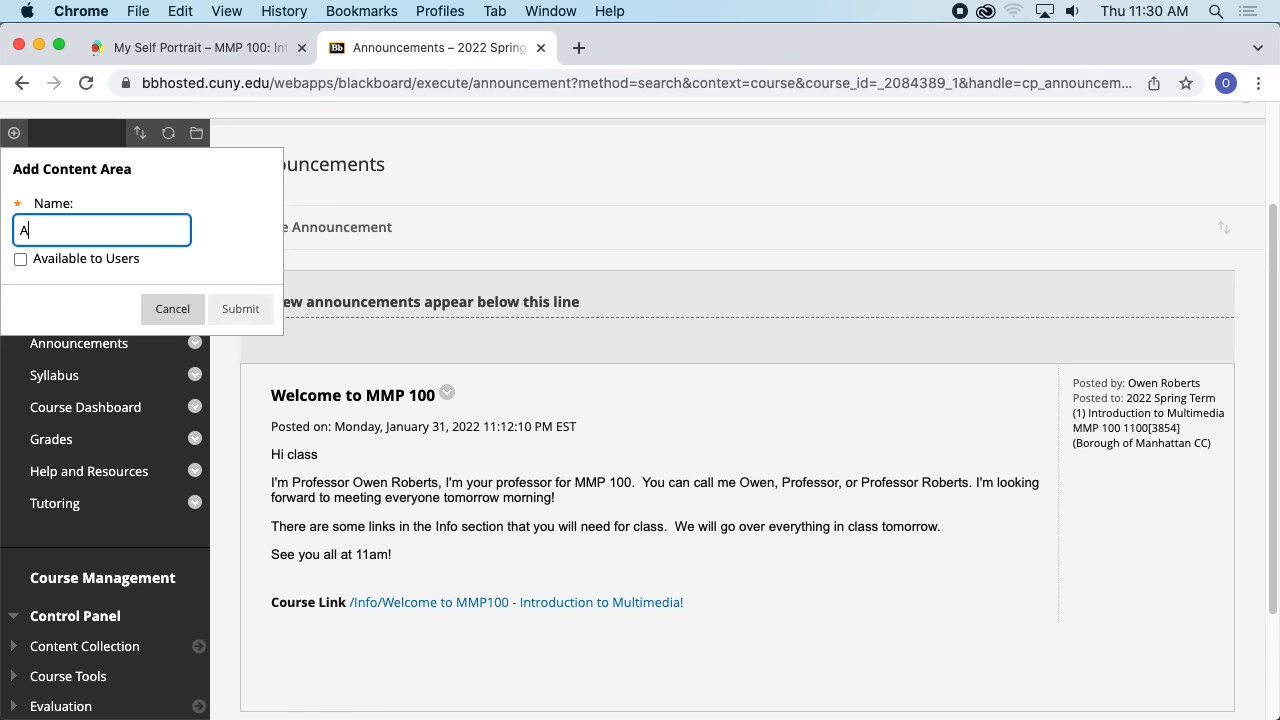
type("ssig")
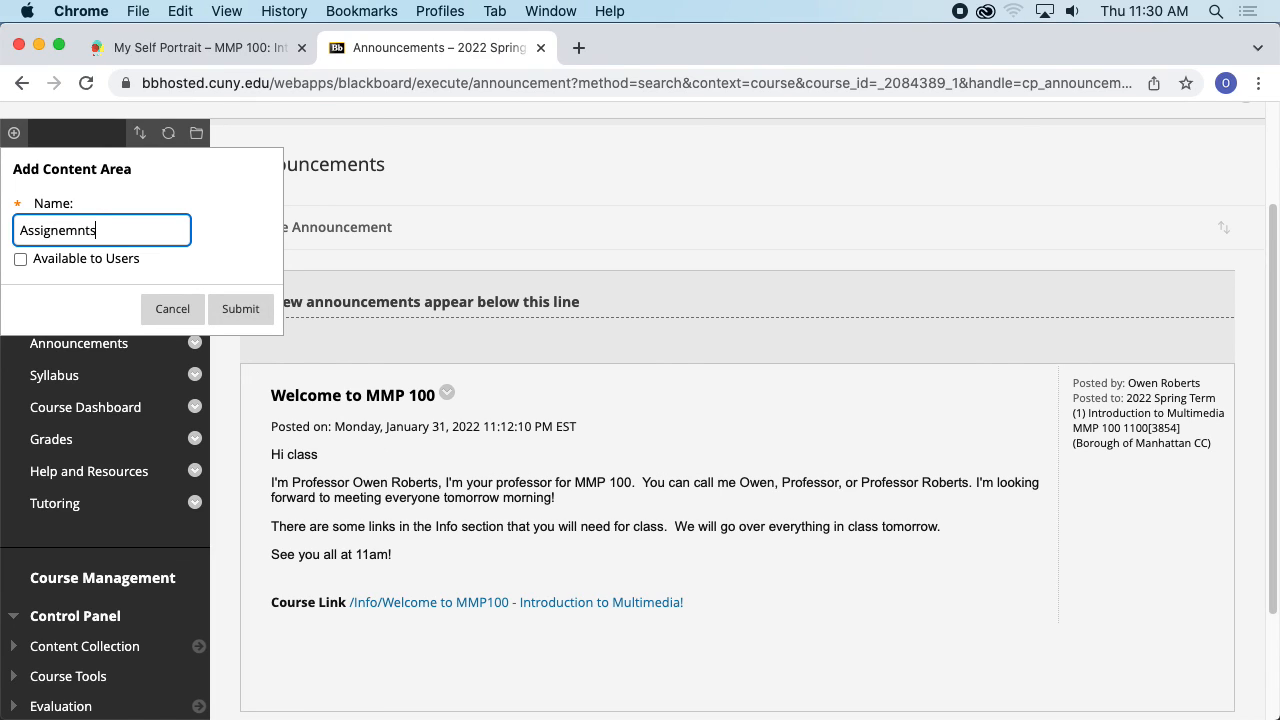
type("nemnts")
double_click(128, 230)
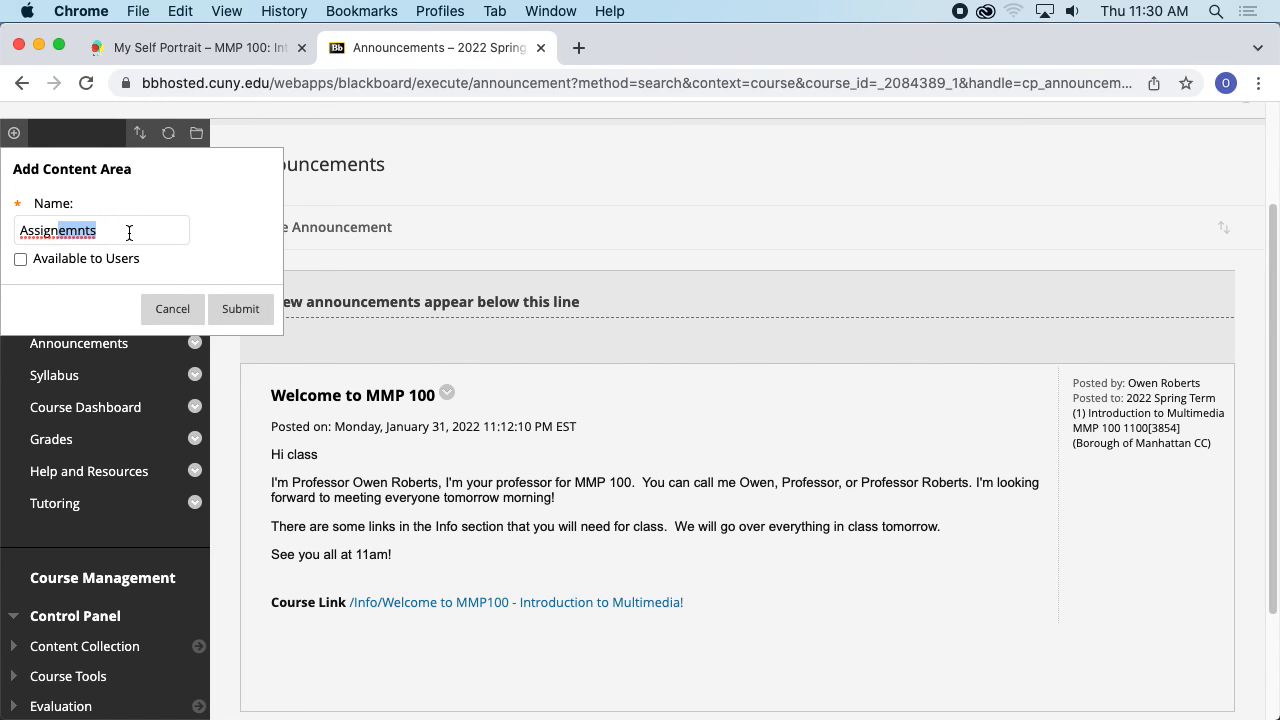
type("Assignmnen")
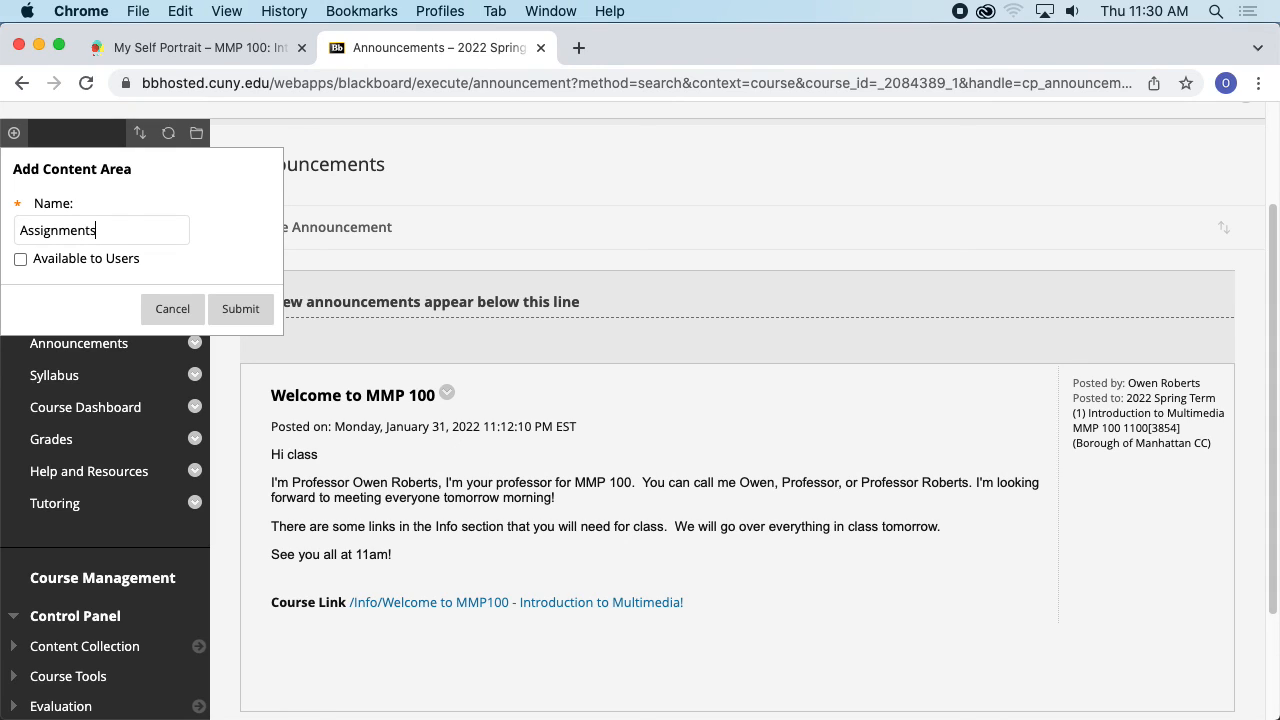
left_click(31, 262)
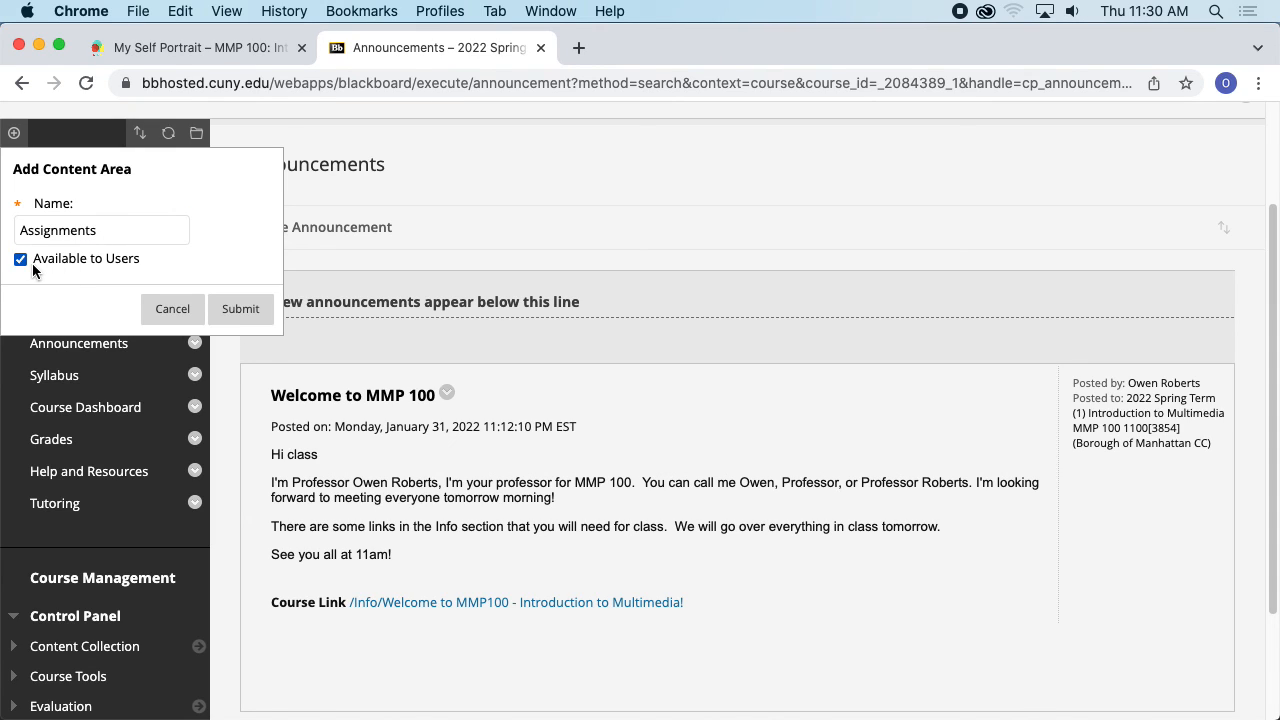
left_click(225, 308)
- Move Assignments to just below Course Information in the course menu and open it
left_click_drag(68, 545, 82, 303)
left_click_drag(8, 535, 18, 318)
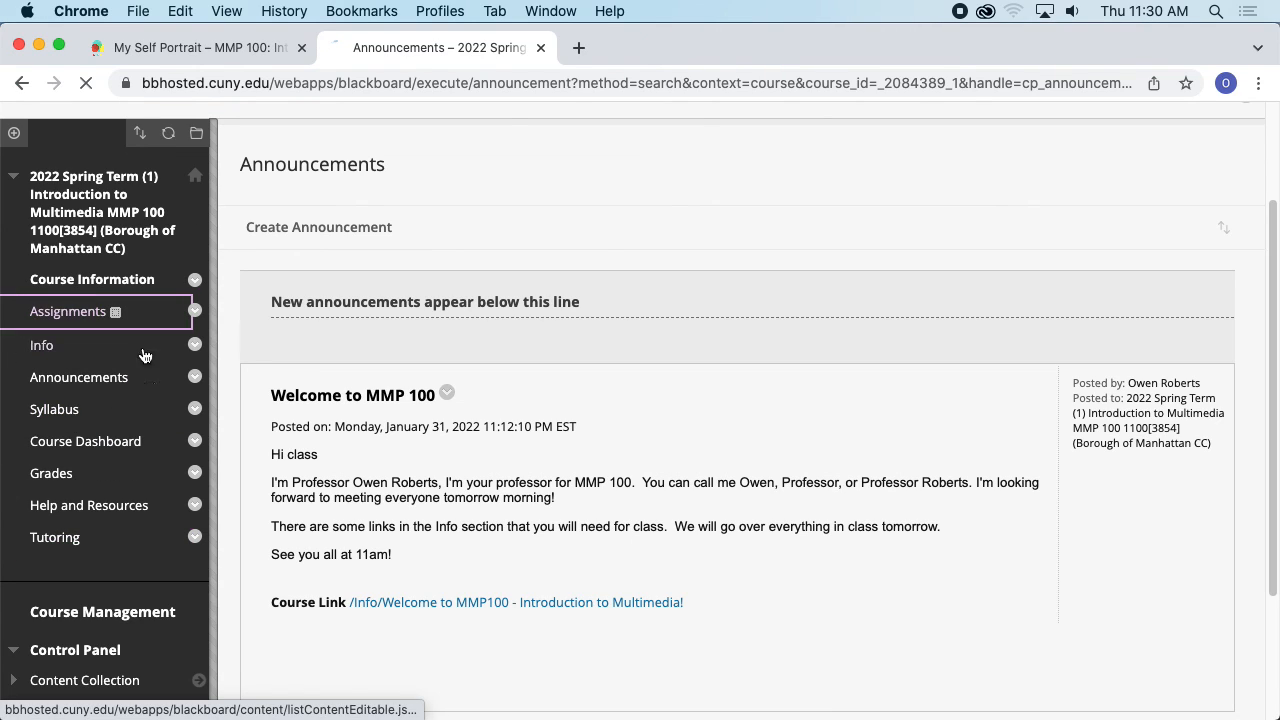
left_click(62, 311)
scroll(425, 424, "down", 2)
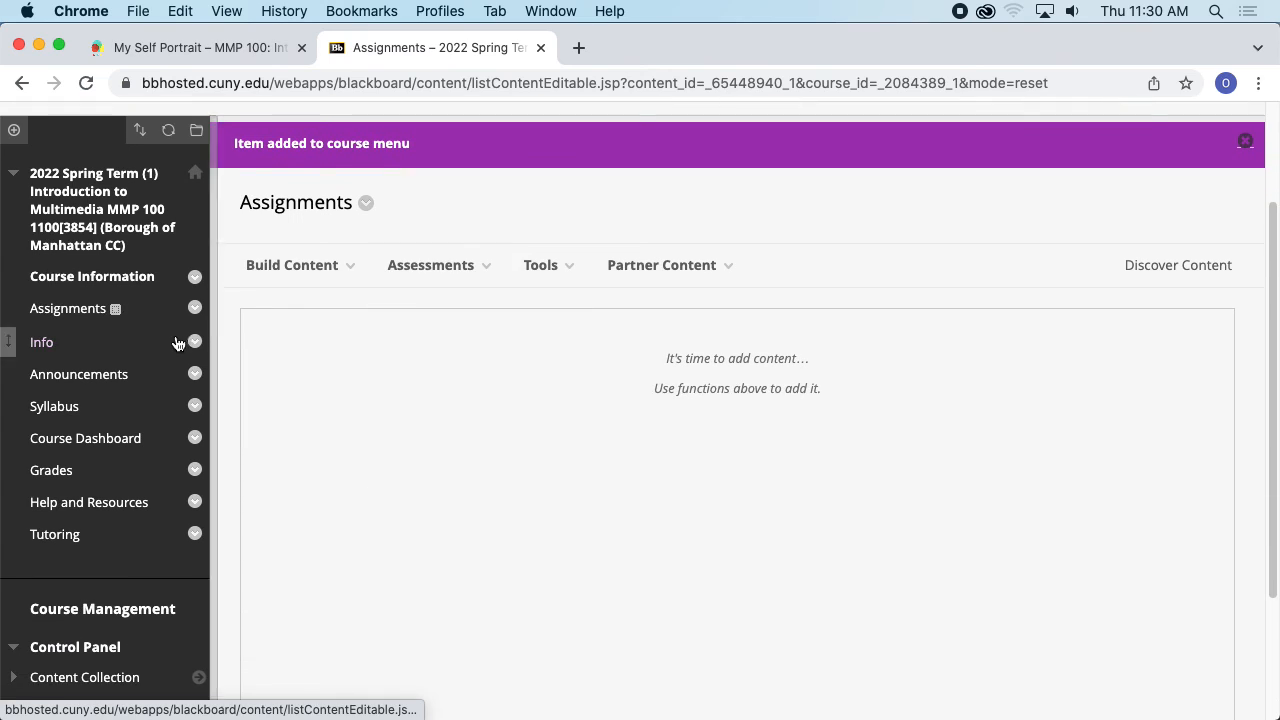
- Start a new Assignment in the Assignments area and name it Self Portrait
mouse_move(314, 278)
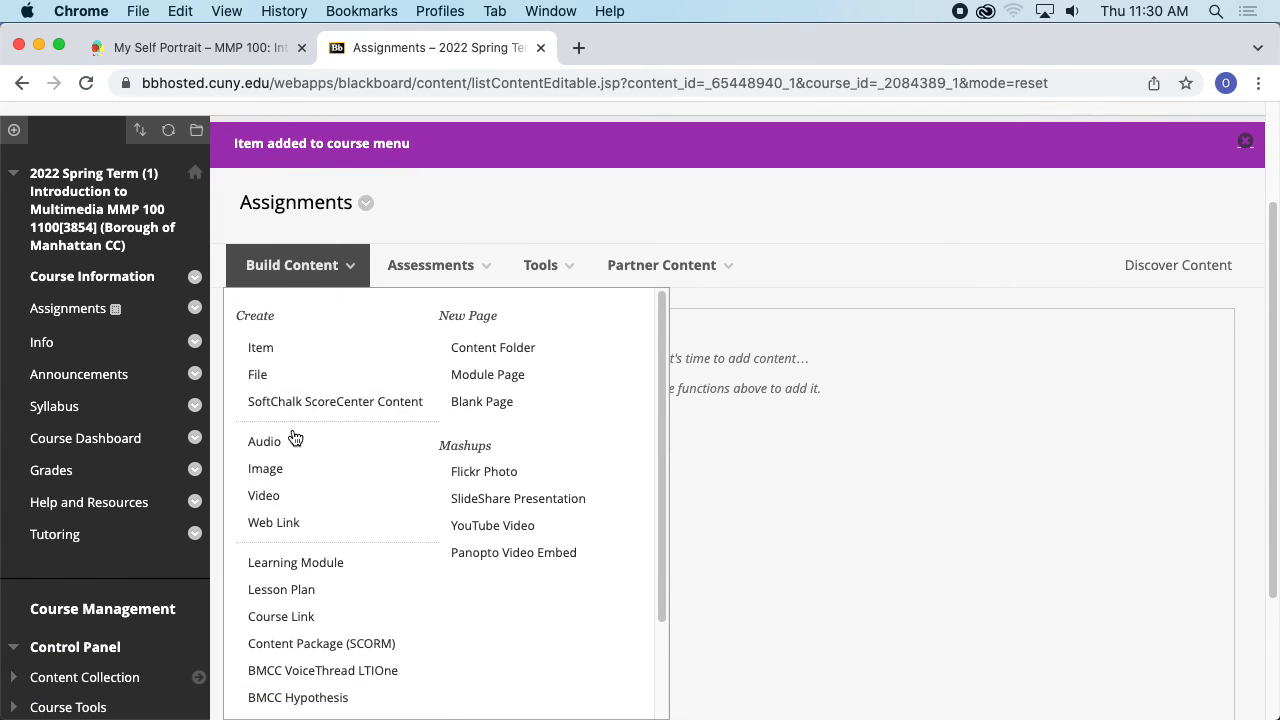
mouse_move(460, 265)
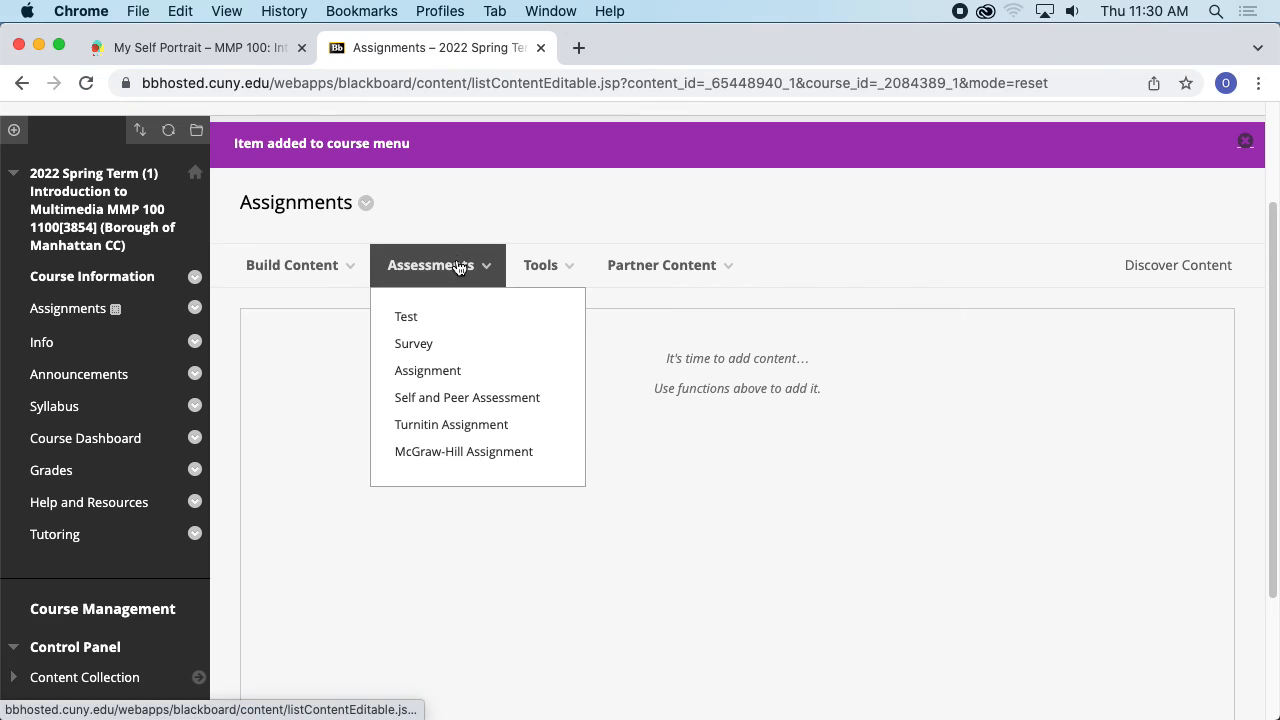
left_click(414, 371)
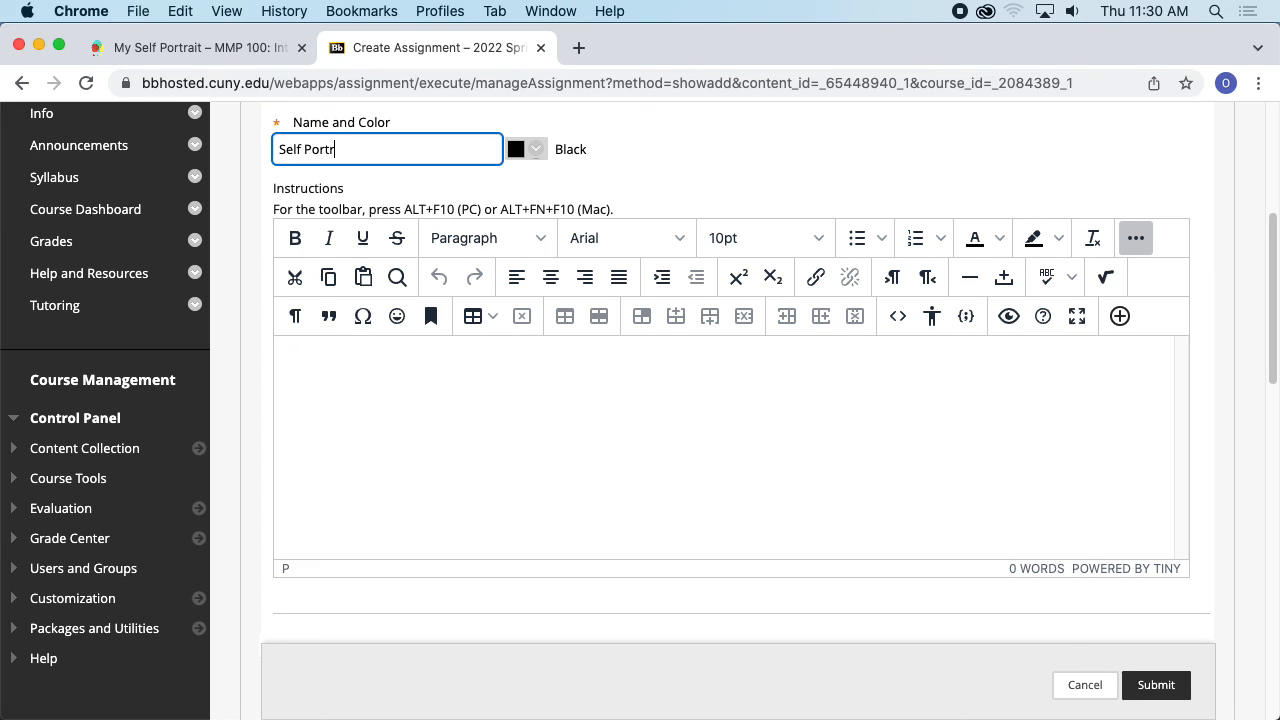
- In the Open Lab tab, open the Digital Imaging page and select the assignment's deliverables list
left_click(228, 50)
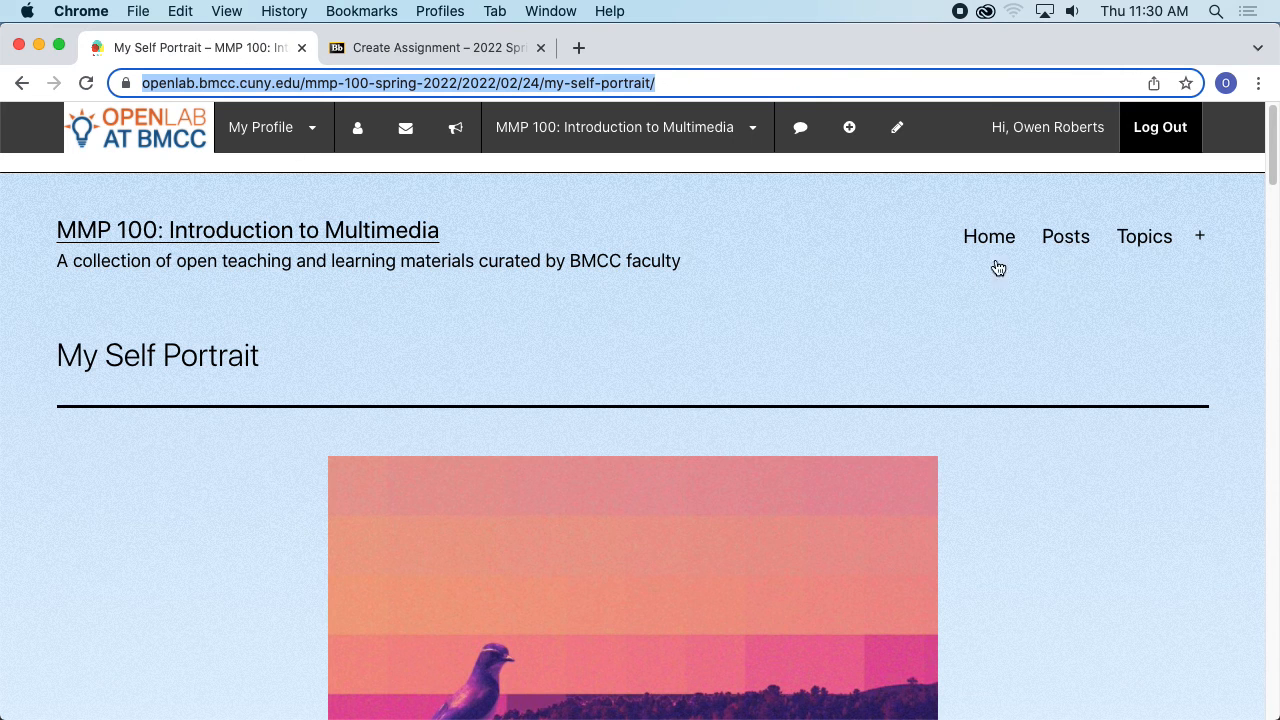
mouse_move(1131, 249)
left_click(1171, 290)
scroll(665, 335, "down", 10)
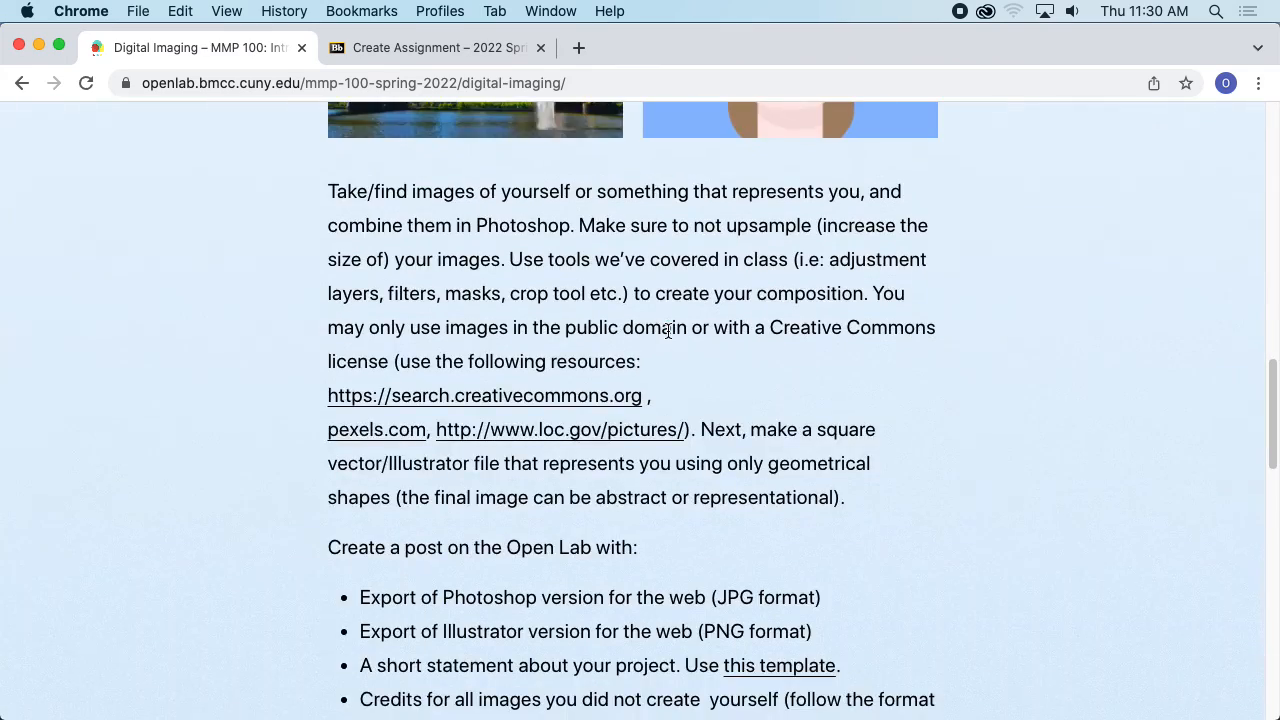
scroll(617, 340, "down", 7)
scroll(597, 400, "up", 2)
left_click_drag(597, 405, 338, 346)
key("super+c")
- Paste the deliverables list into the assignment's instructions
left_click(408, 48)
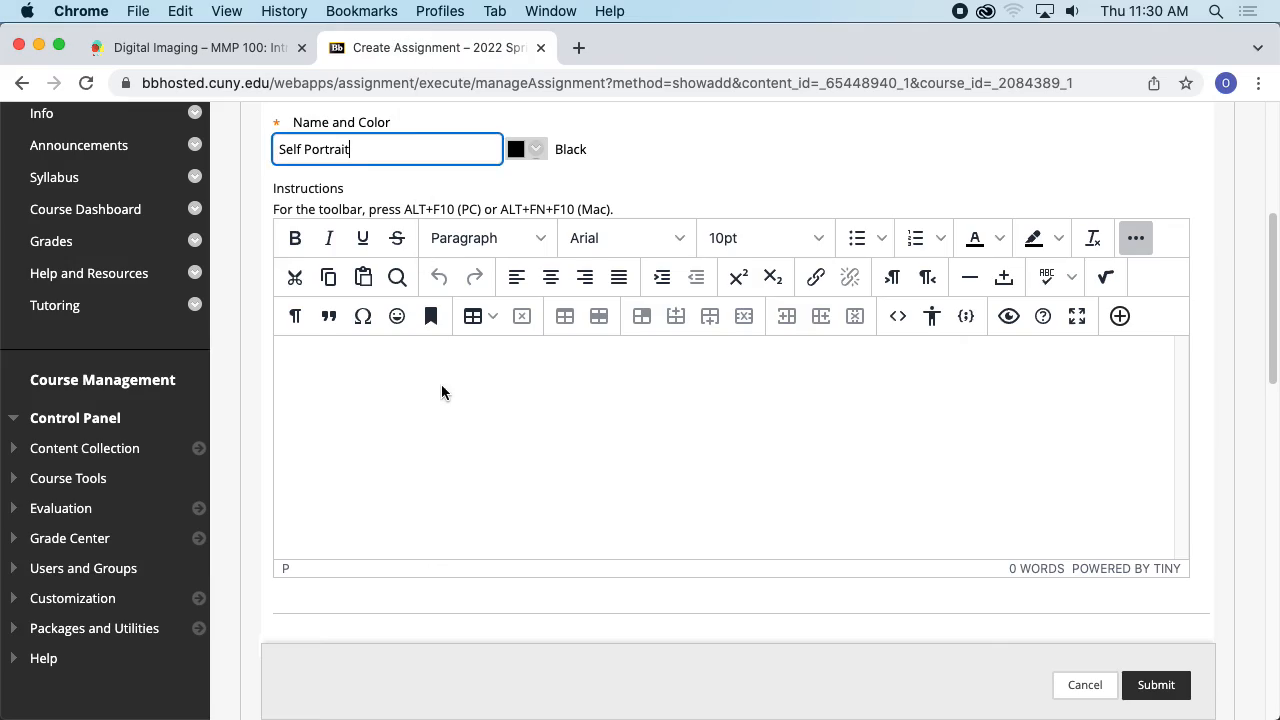
left_click(441, 390)
key("super+v")
scroll(574, 391, "up", 5)
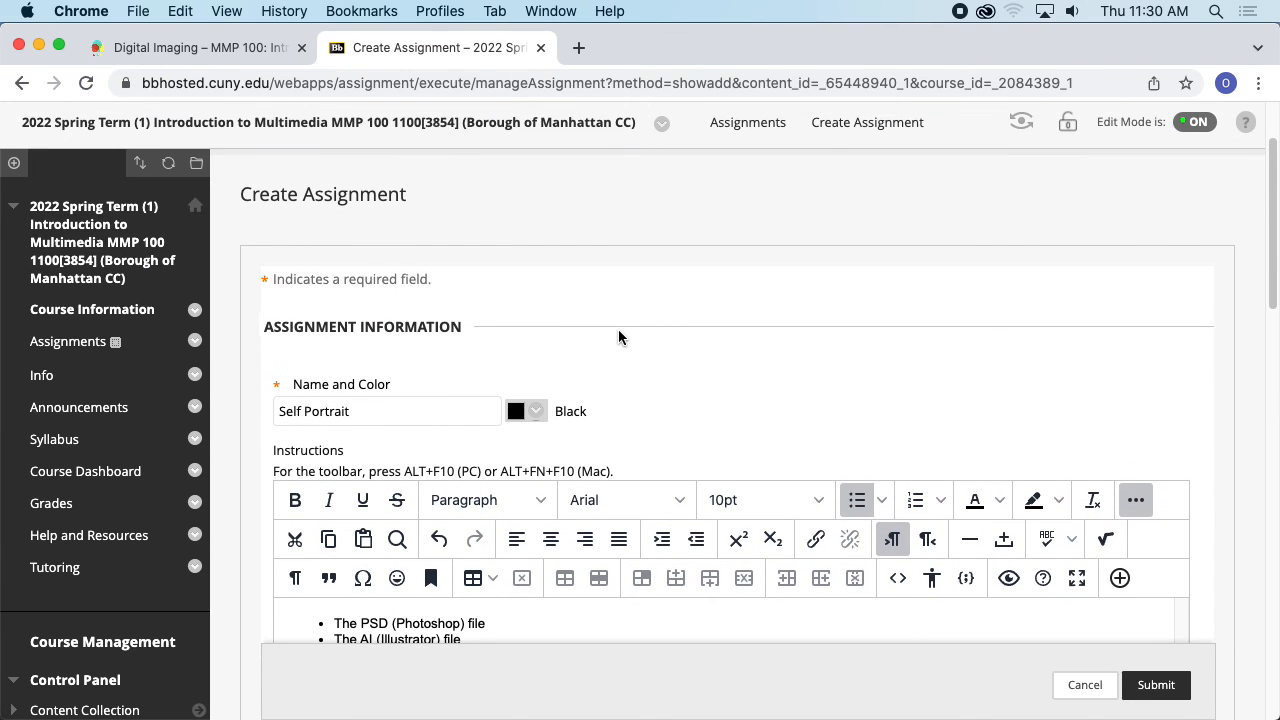
- Set the assignment's due date to 03/01/2022
scroll(618, 337, "down", 15)
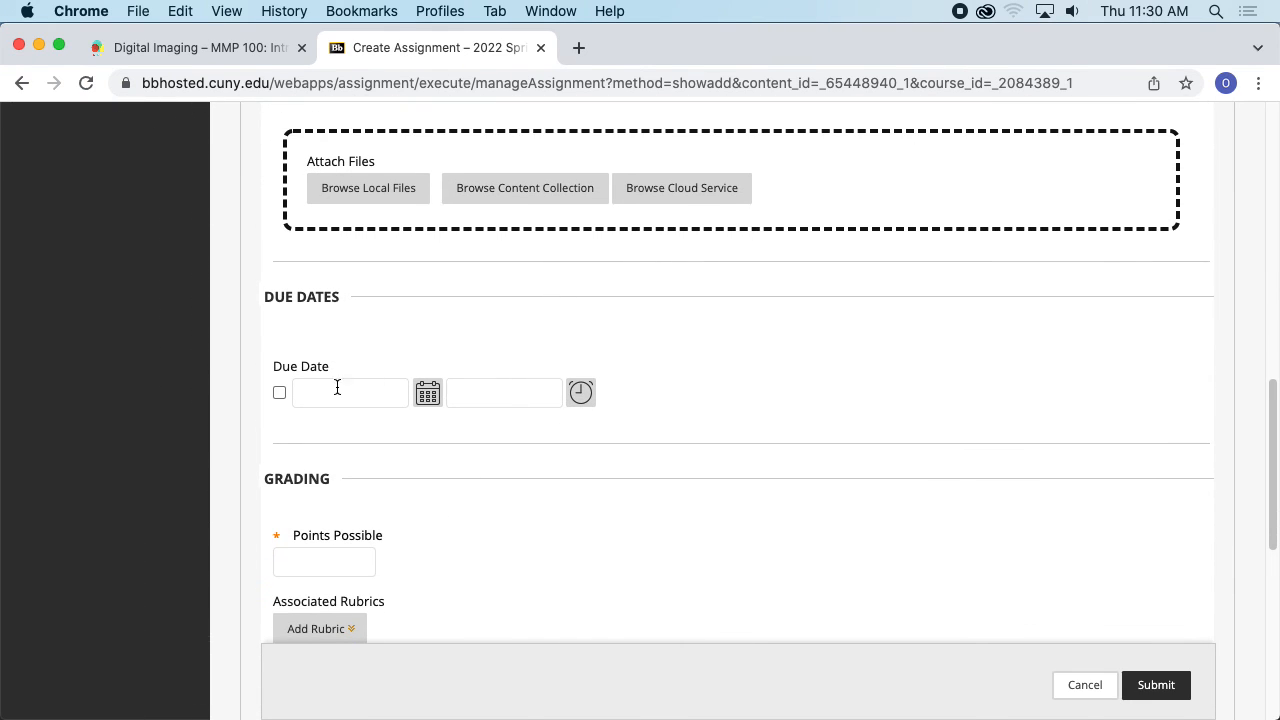
left_click(426, 393)
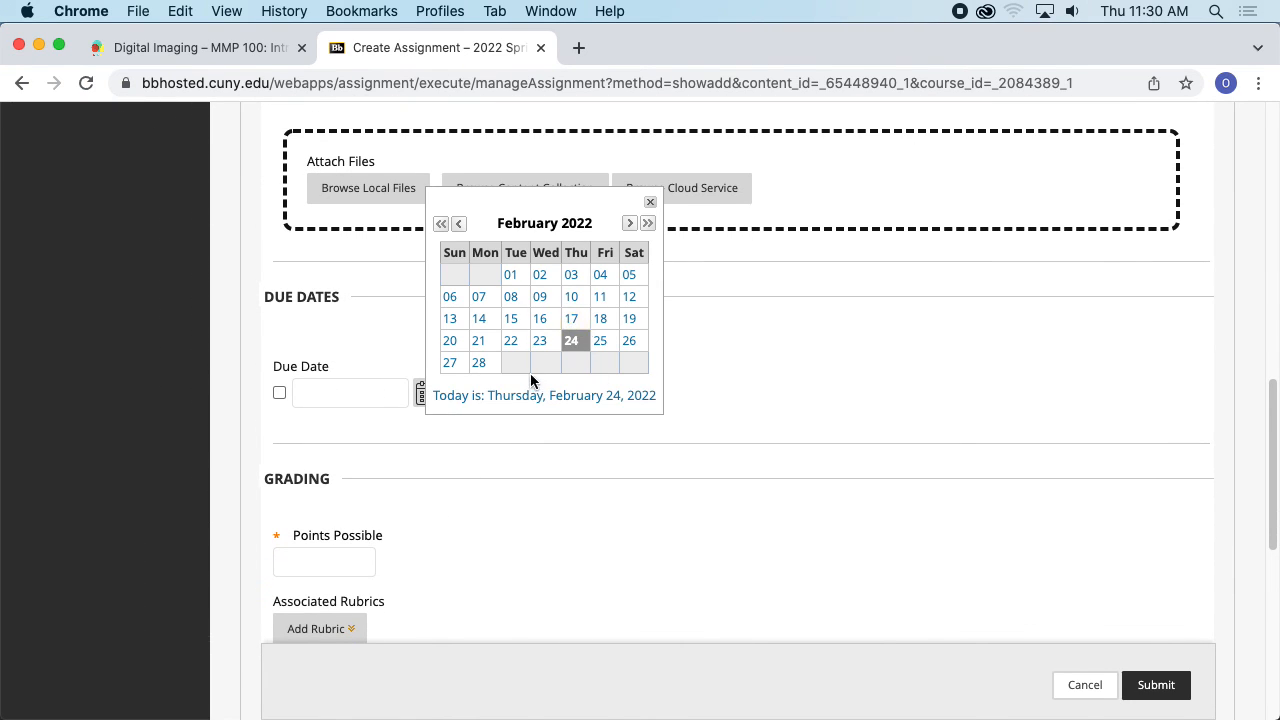
left_click(629, 223)
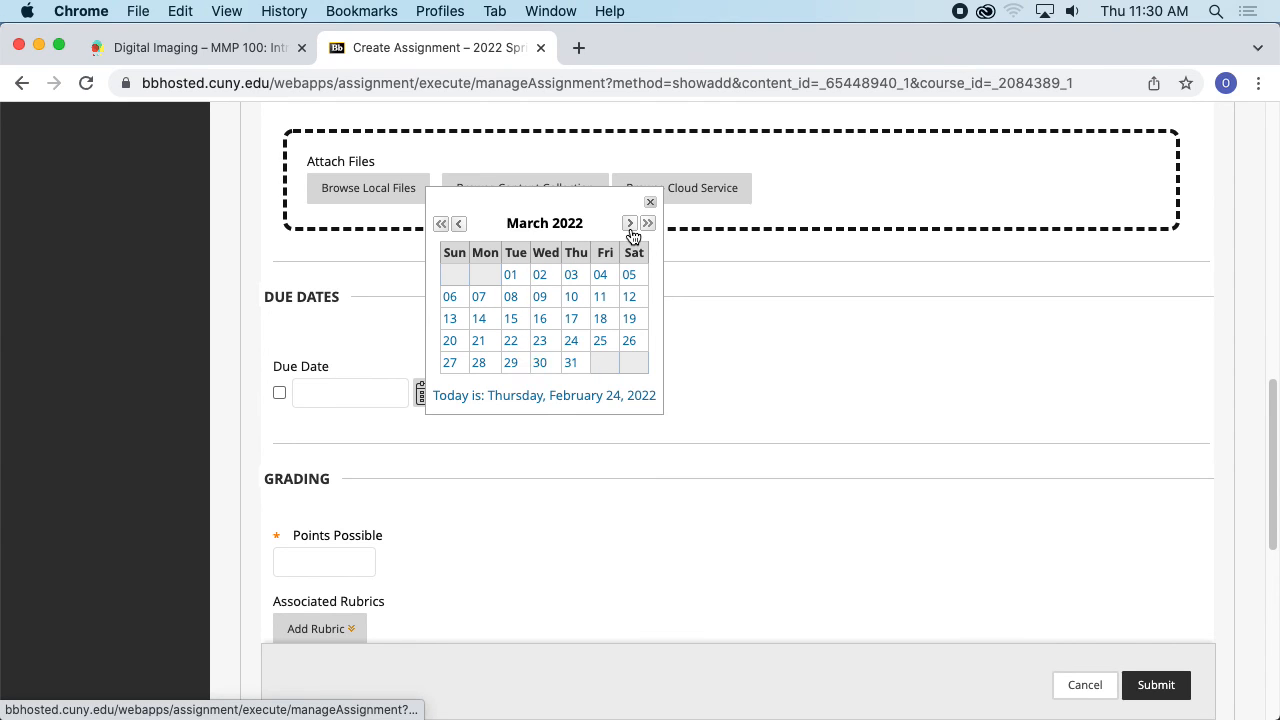
left_click(520, 272)
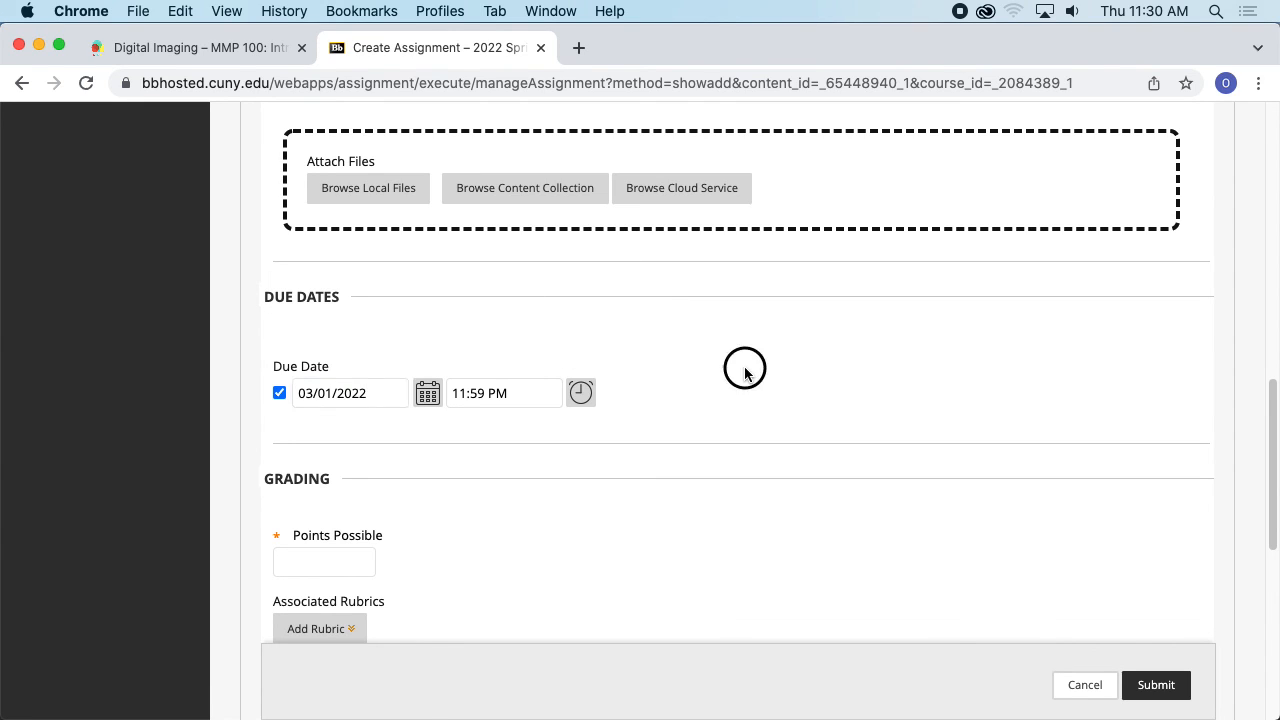
- Set Points Possible to 100
scroll(708, 361, "down", 5)
left_click(350, 301)
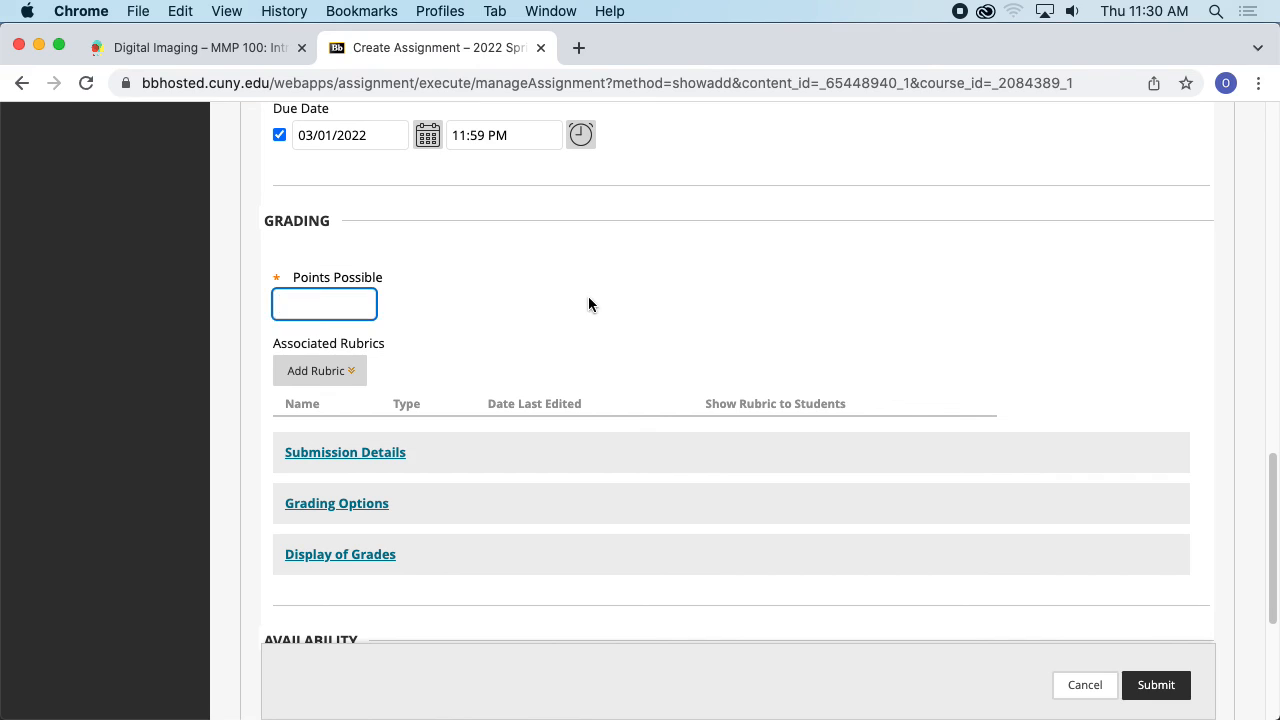
type("100")
- Expand Submission Details and change the Number of Attempts option
left_click(686, 327)
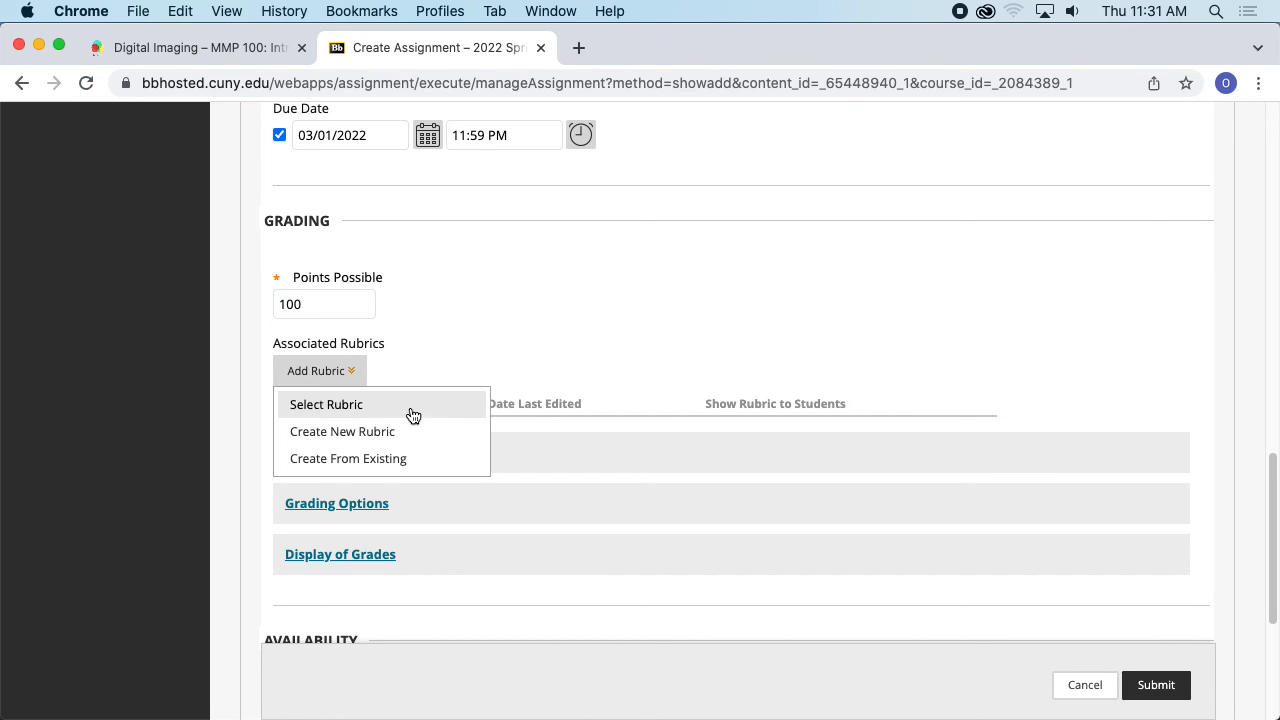
scroll(566, 386, "down", 3)
left_click(386, 326)
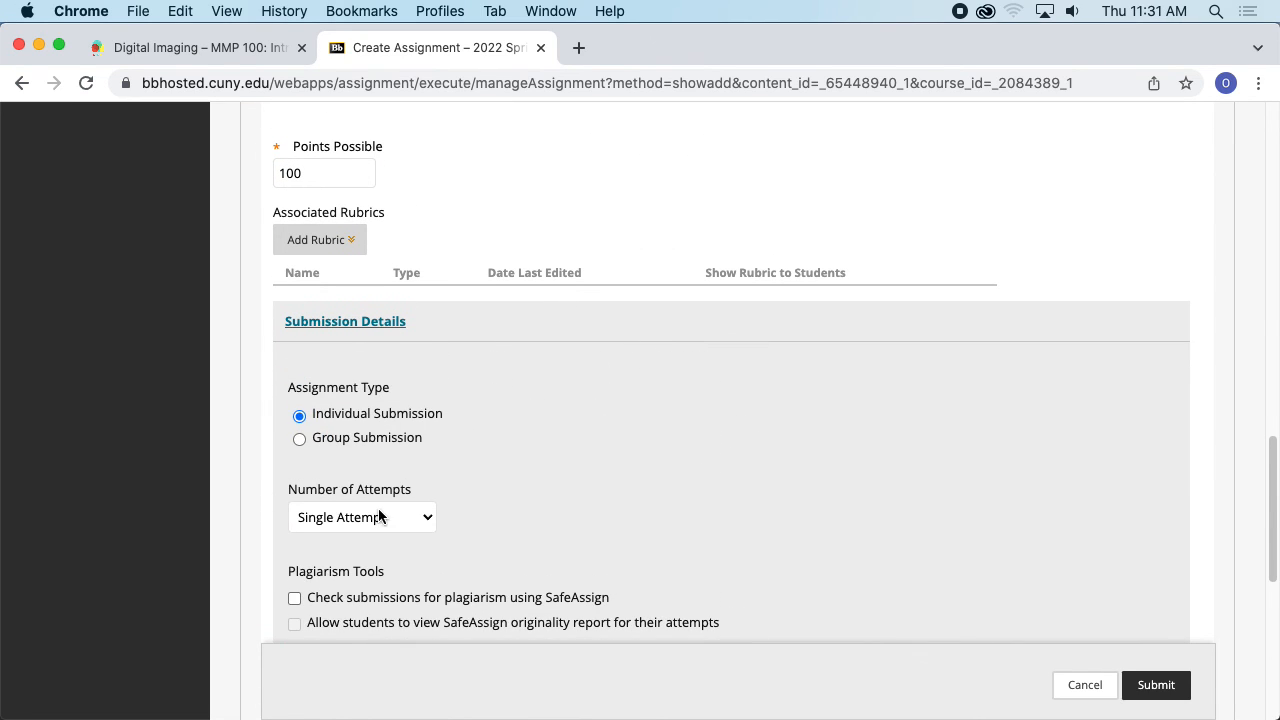
left_click(378, 512)
left_click(392, 552)
- Submit the Self Portrait assignment
scroll(600, 450, "down", 2)
scroll(690, 405, "down", 5)
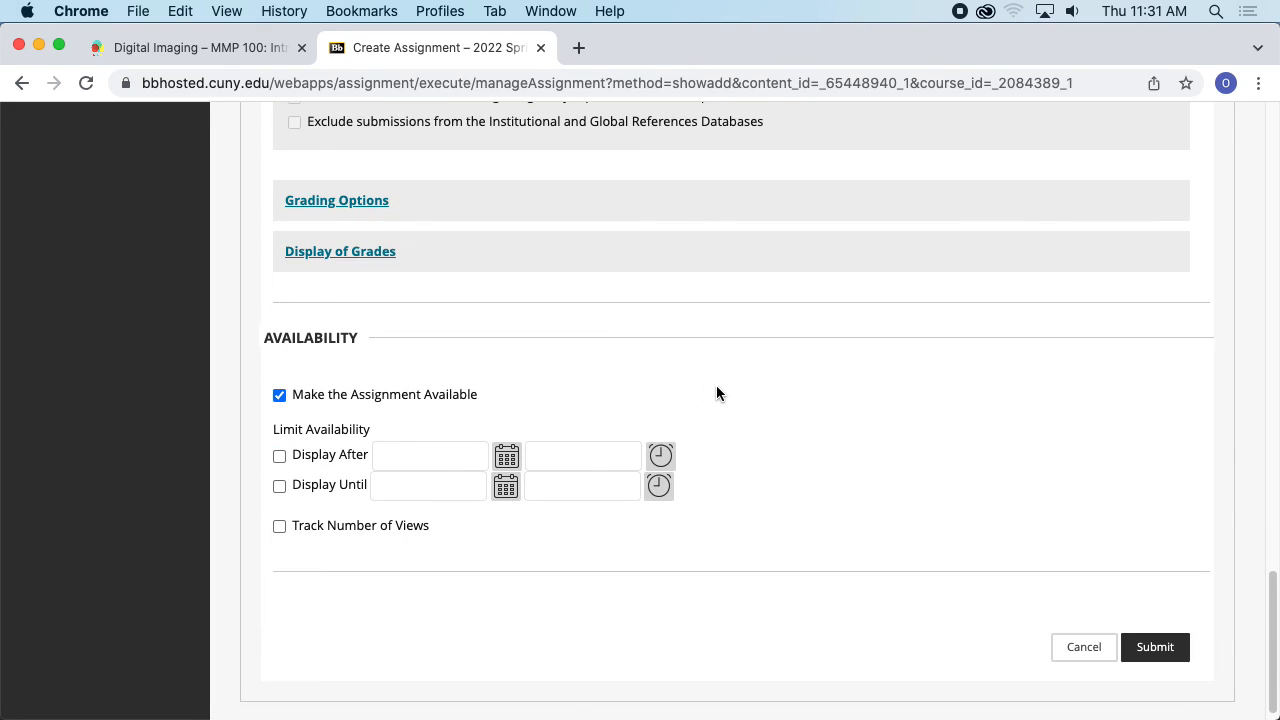
left_click(1155, 632)
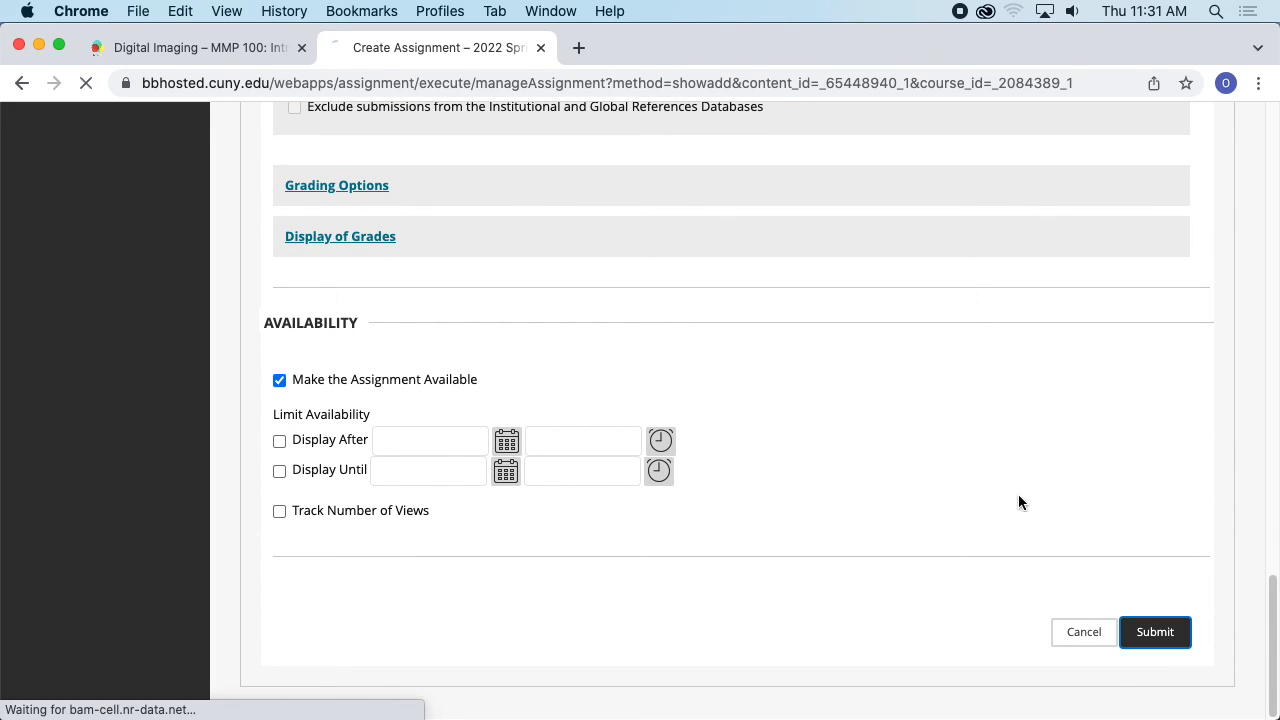
scroll(800, 415, "down", 3)
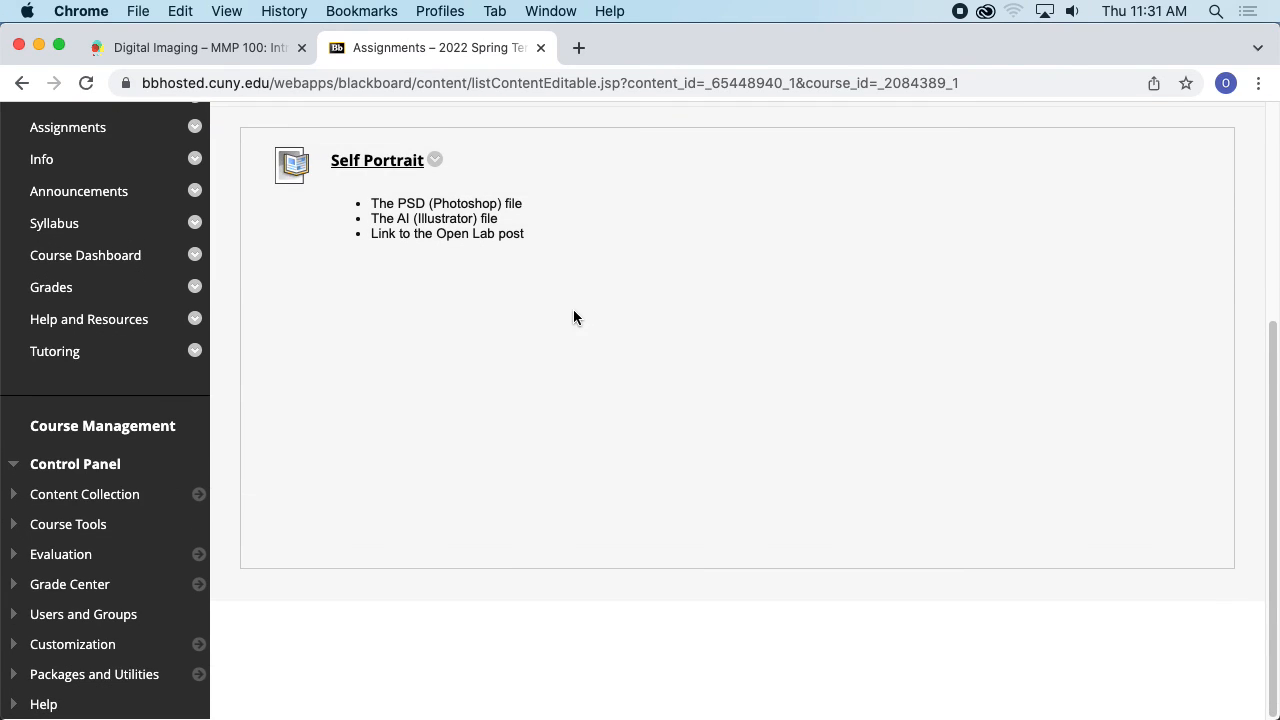
- Turn on Student Preview mode for the course
scroll(840, 330, "up", 5)
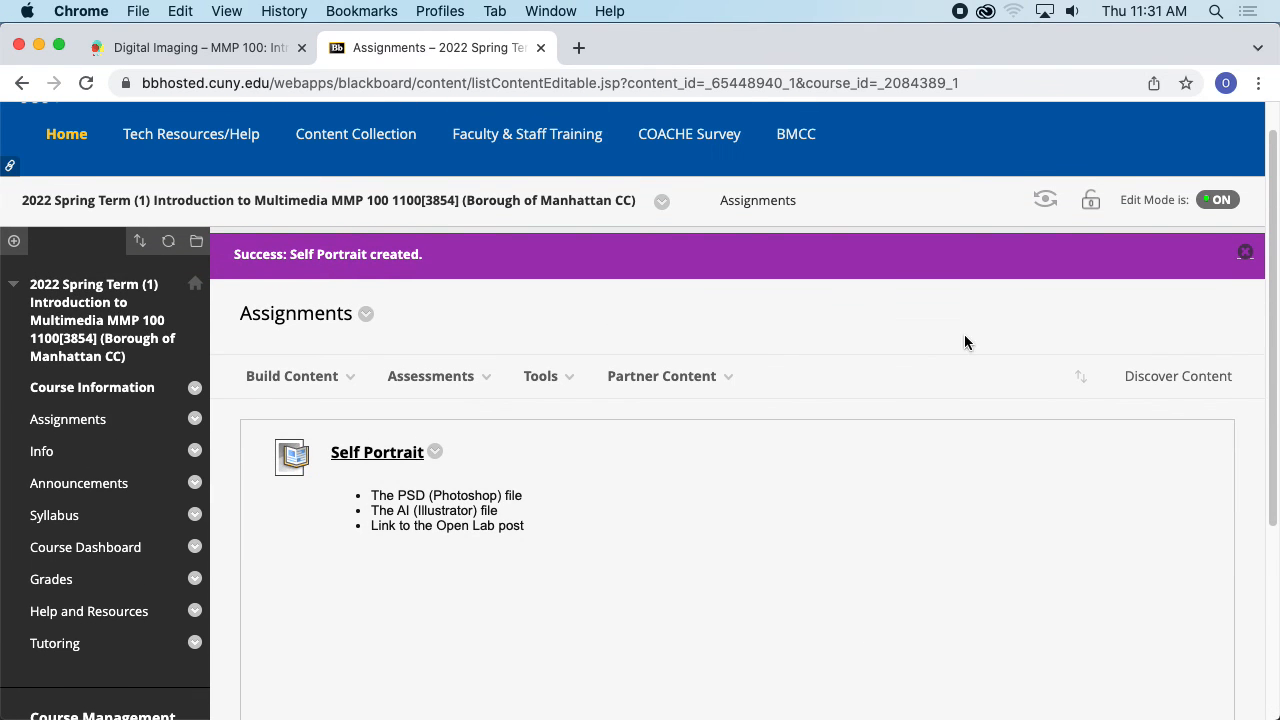
left_click(430, 376)
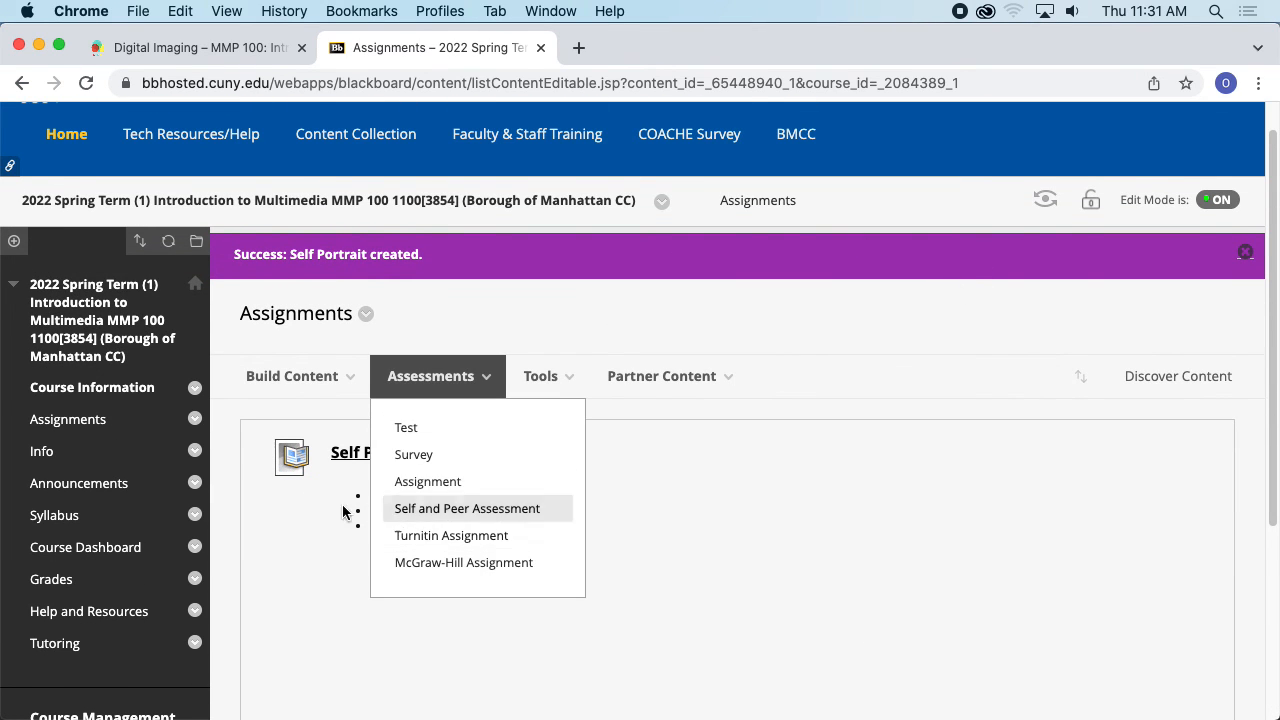
left_click(1052, 210)
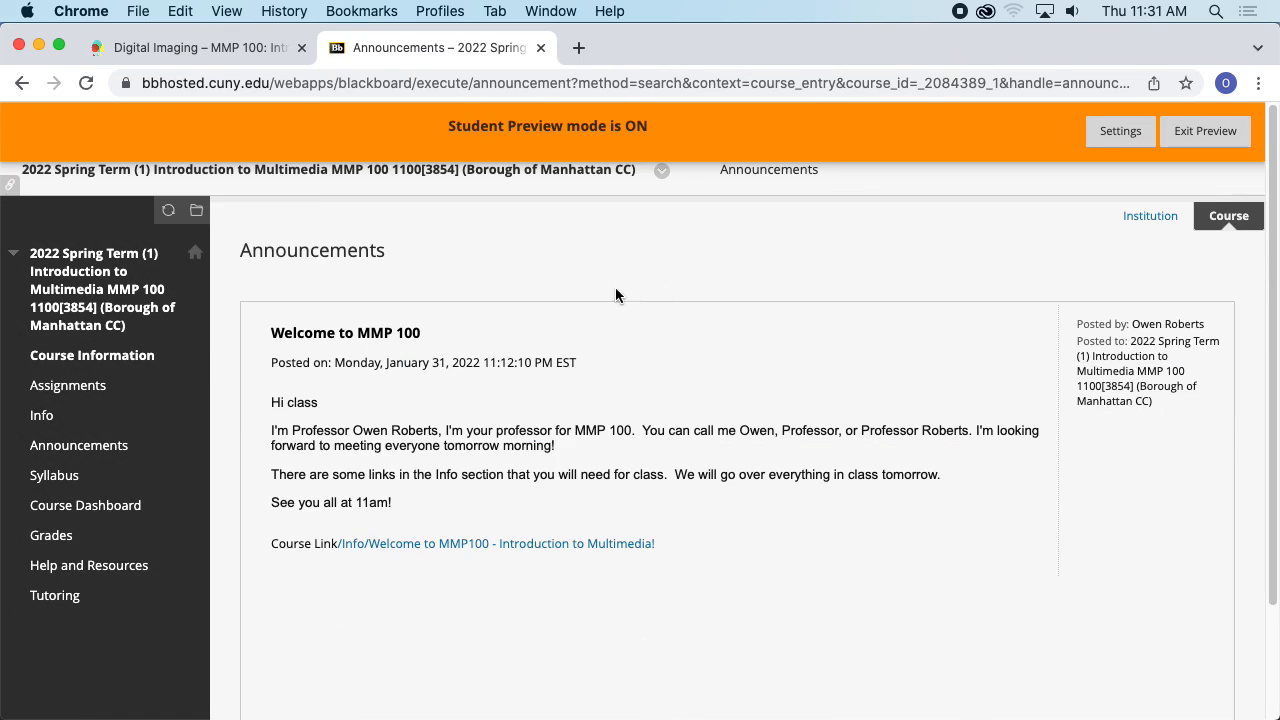
- Open the Self Portrait assignment from Assignments in the student preview
left_click(100, 386)
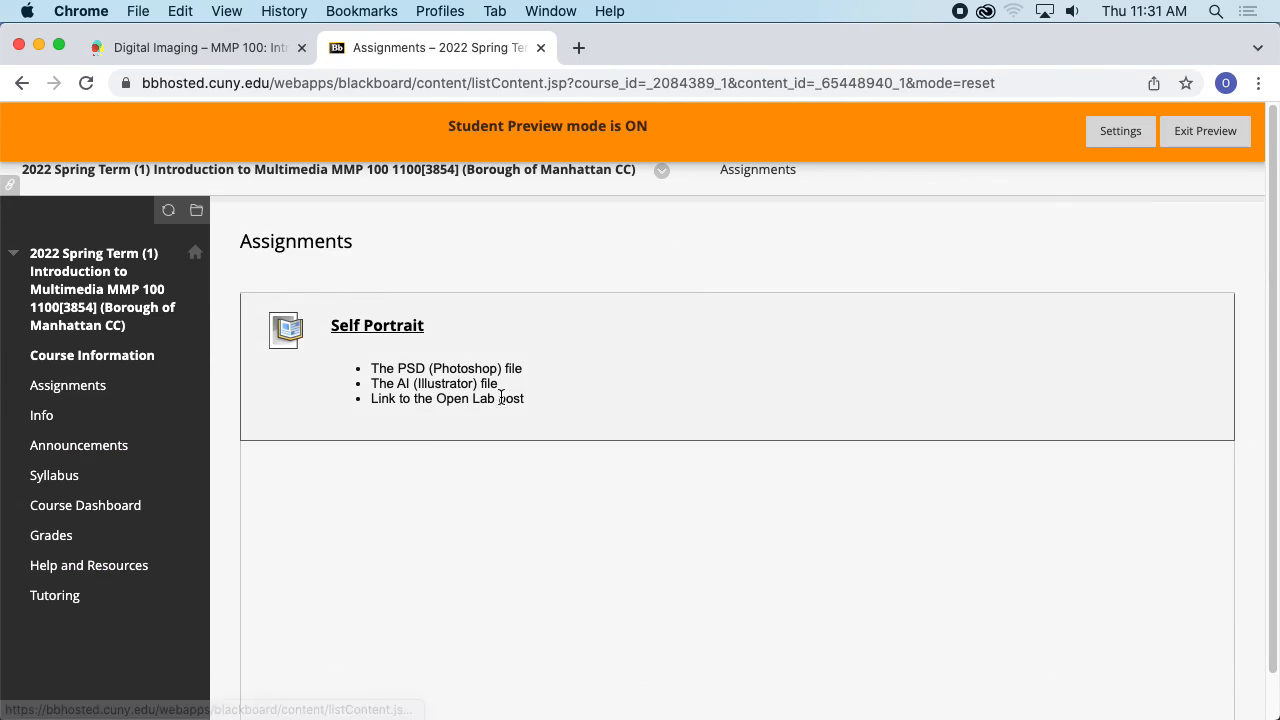
left_click(383, 326)
scroll(549, 358, "down", 3)
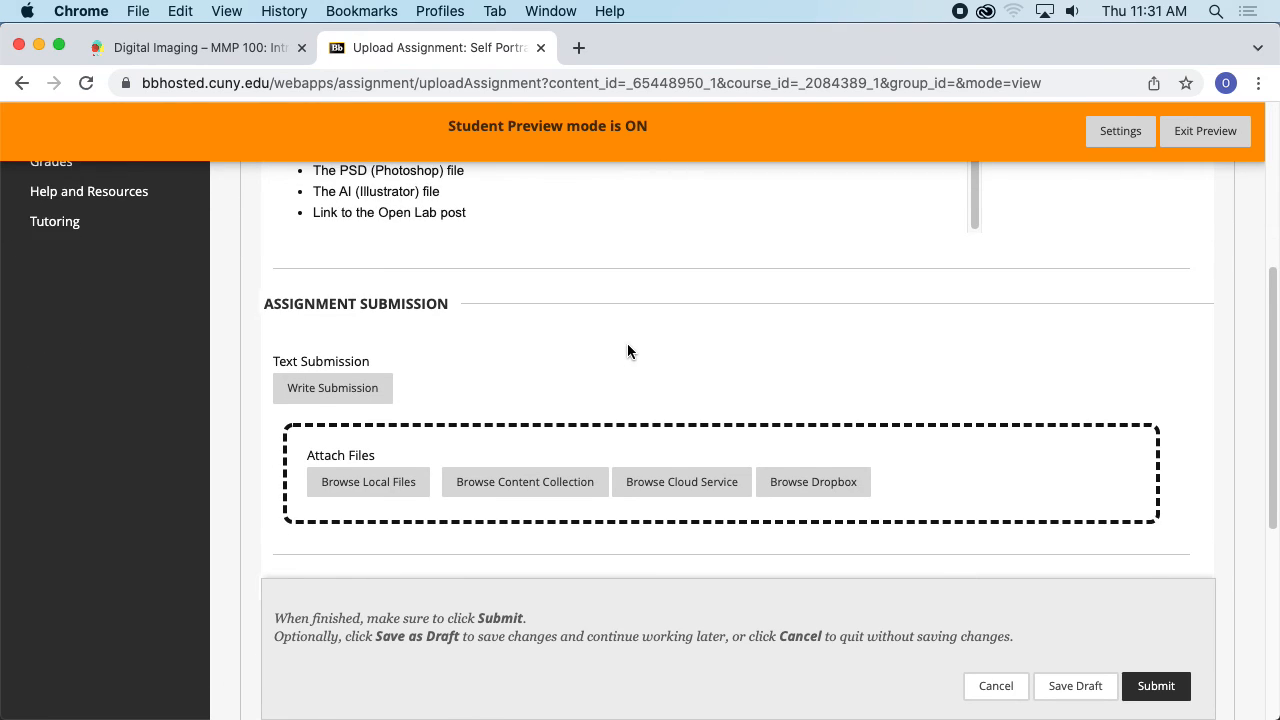
- Review the assignment submission page and open the text submission editor
scroll(630, 348, "down", 1)
scroll(740, 345, "down", 5)
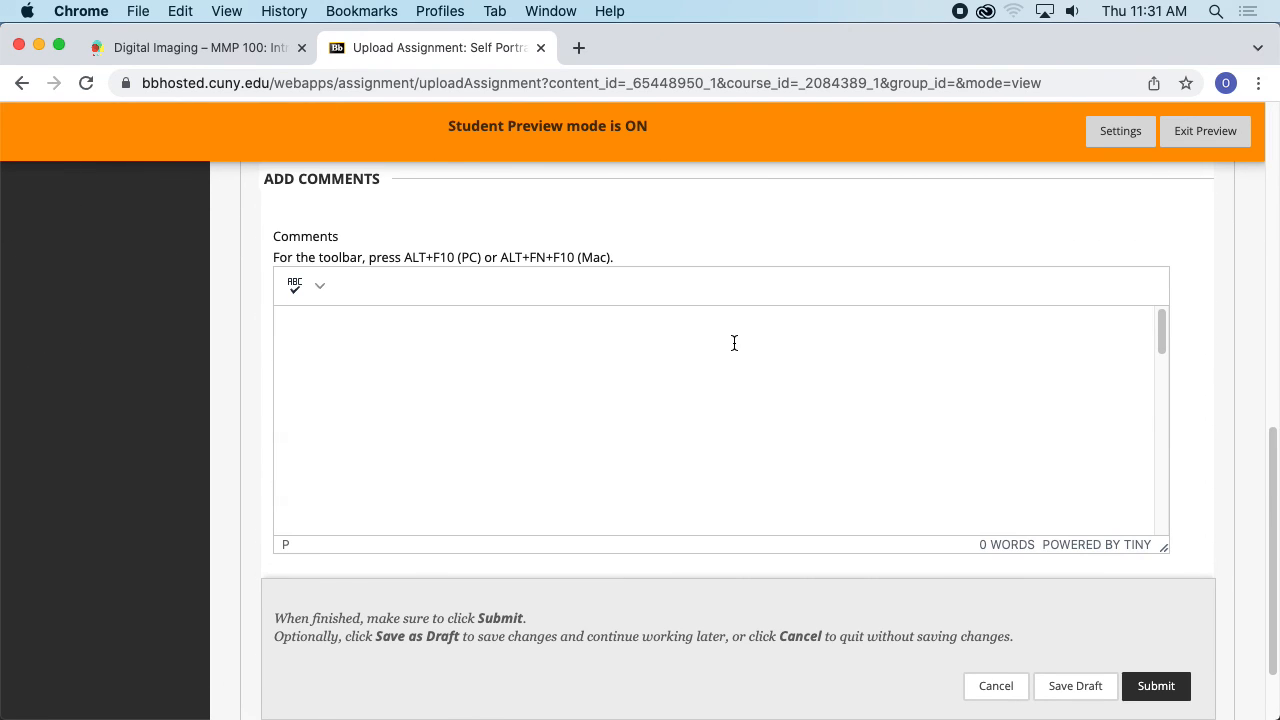
scroll(723, 345, "up", 4)
scroll(586, 314, "up", 3)
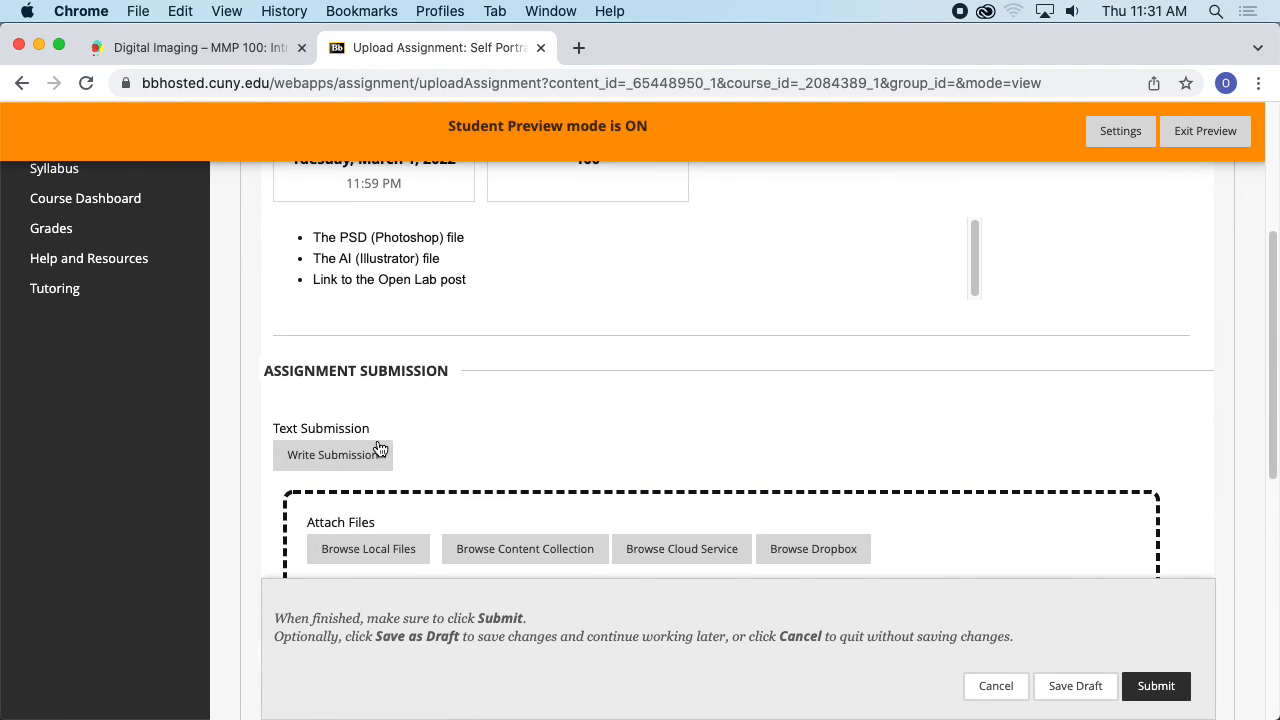
left_click(375, 455)
- Enter Open Lab Post: in the text submission and paste the copied content below it
scroll(575, 370, "down", 6)
scroll(566, 358, "up", 4)
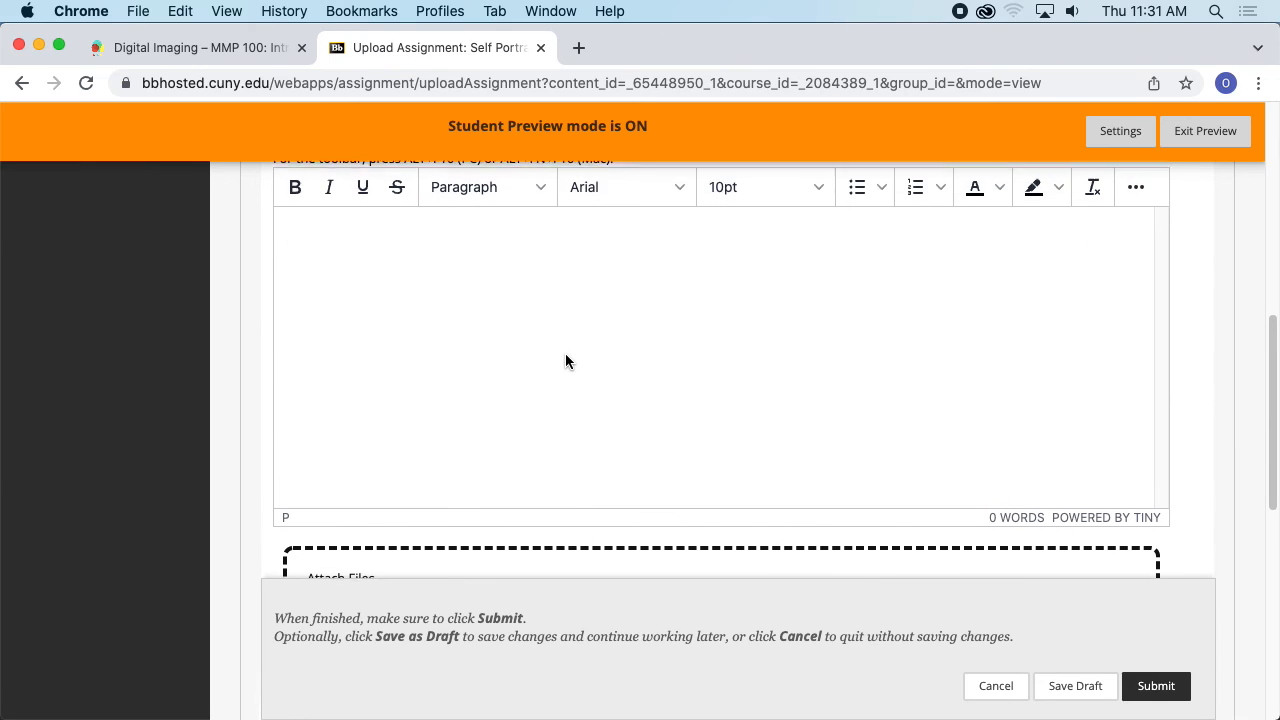
left_click(560, 433)
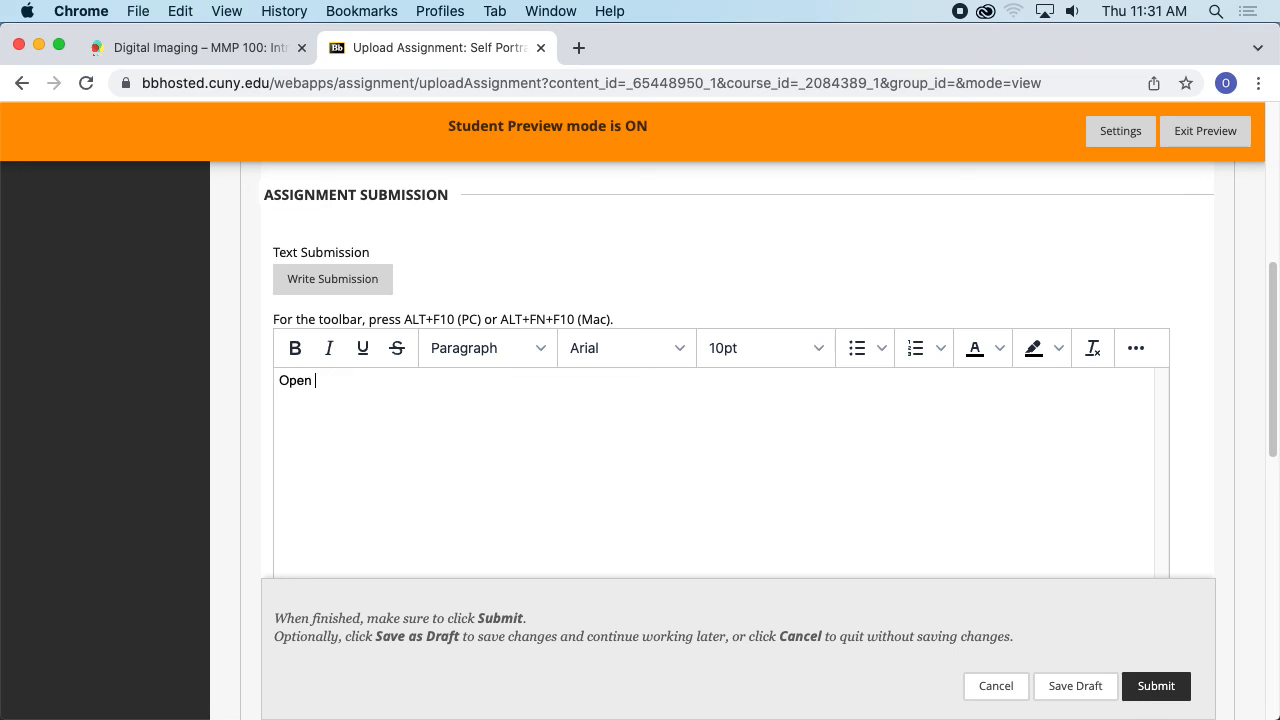
type("The PSD (Photoshop) file The AI (Illustrator) file Link to the Open Lab post")
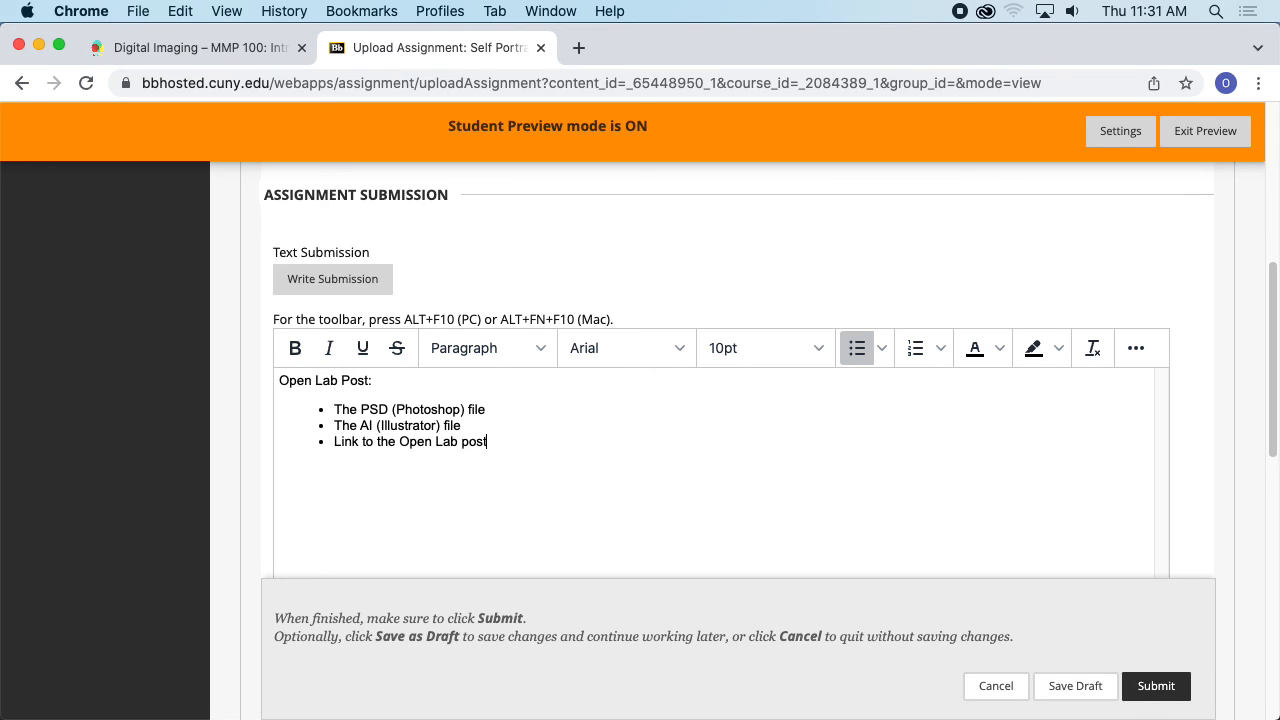
- Replace the pasted list in the text submission with the My Self Portrait post's URL copied from the Open Lab site
key("super+z")
left_click(200, 47)
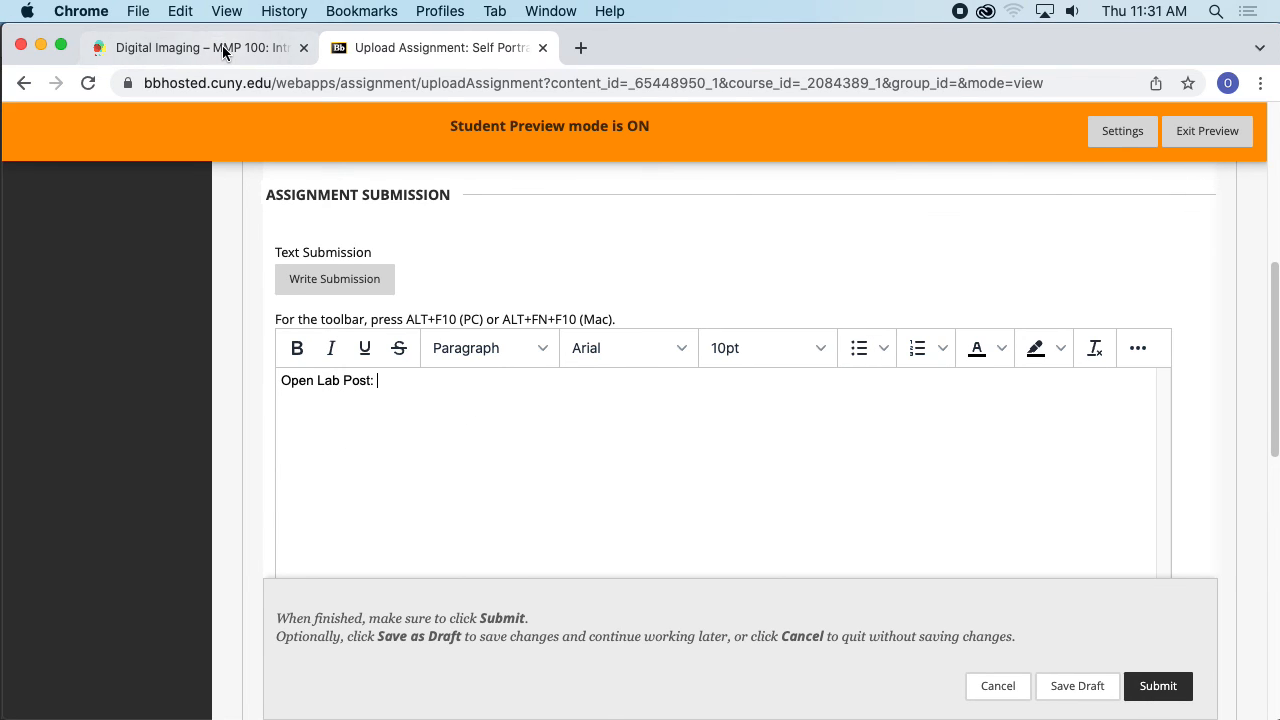
scroll(405, 148, "up", 15)
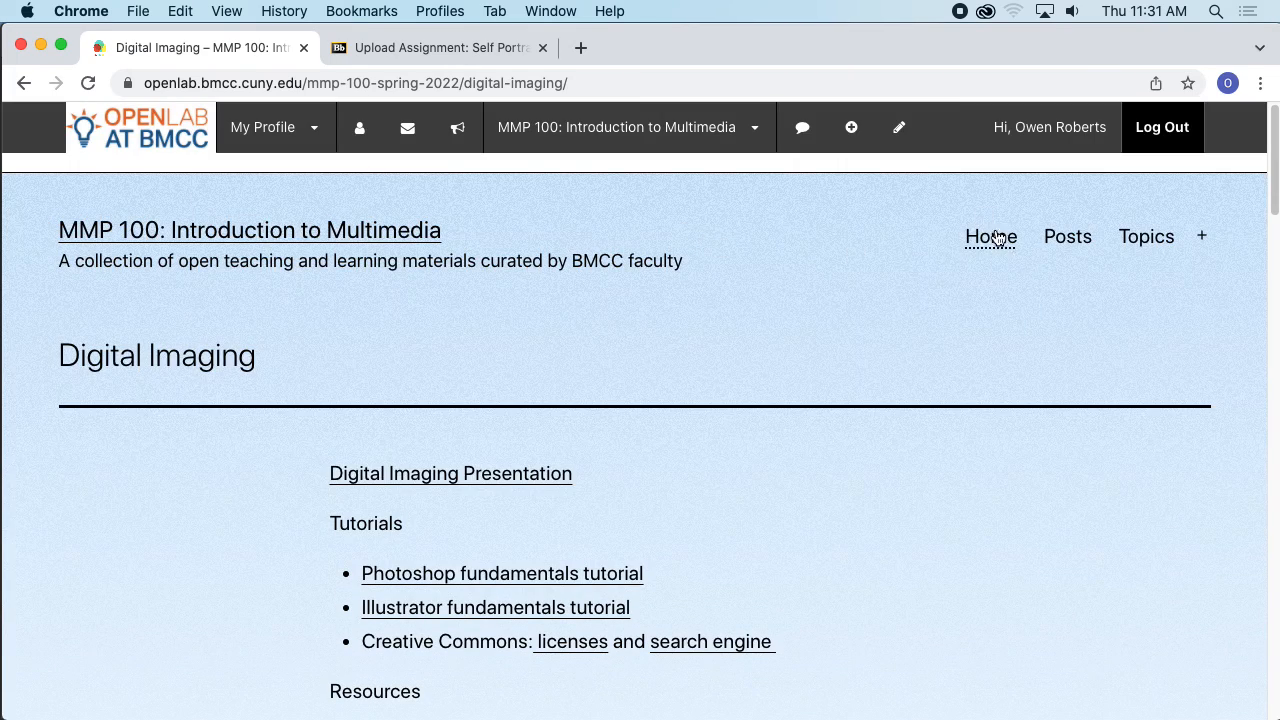
left_click(1064, 240)
scroll(763, 300, "down", 5)
left_click(541, 177)
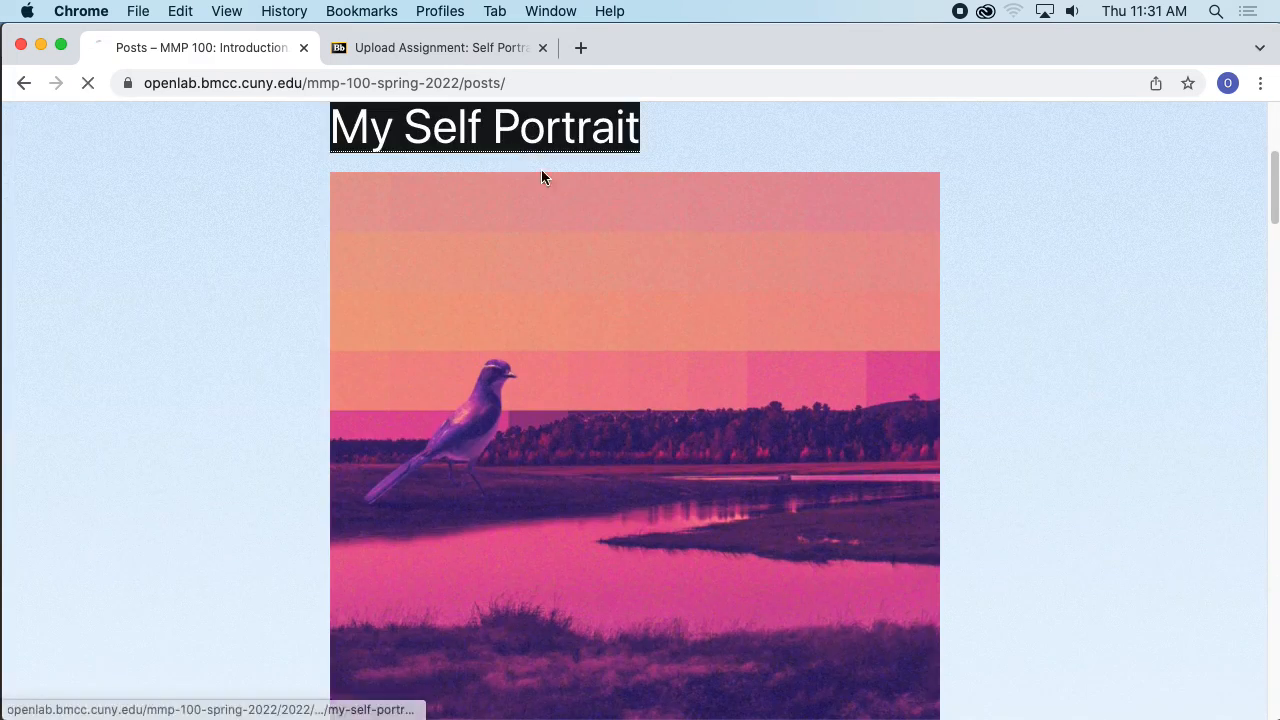
left_click(523, 83)
mouse_move(525, 122)
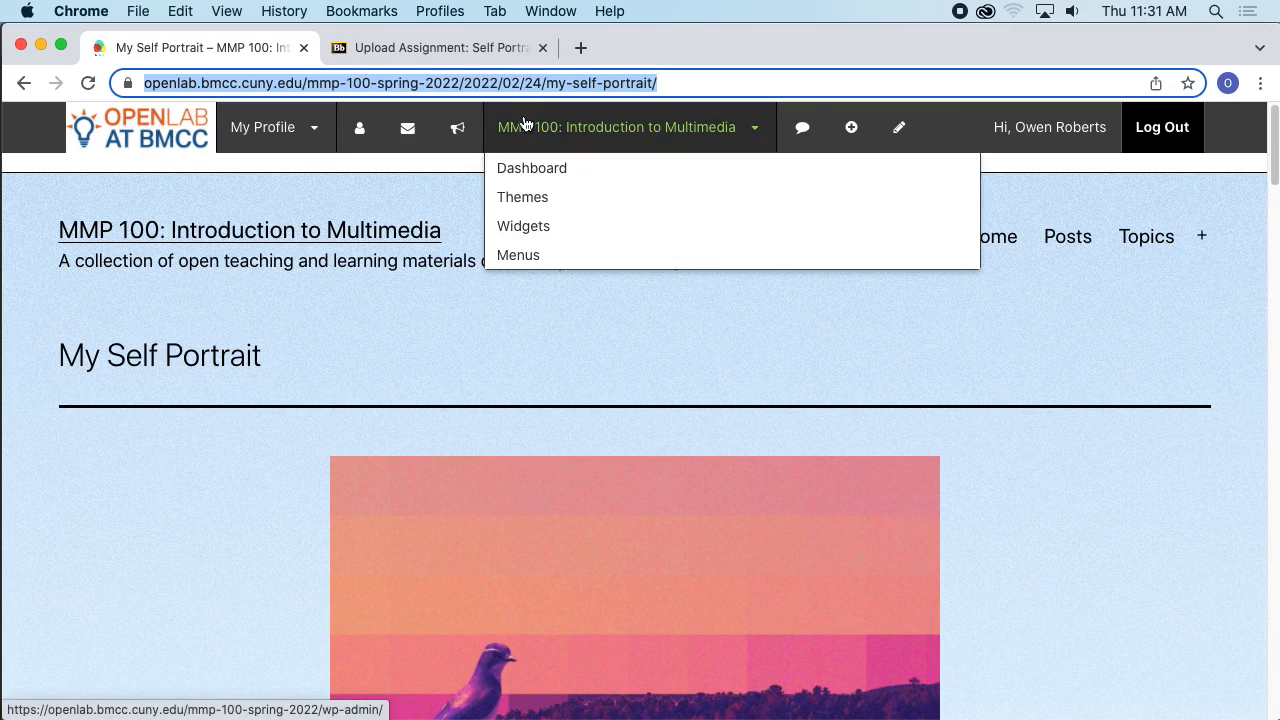
left_click(489, 50)
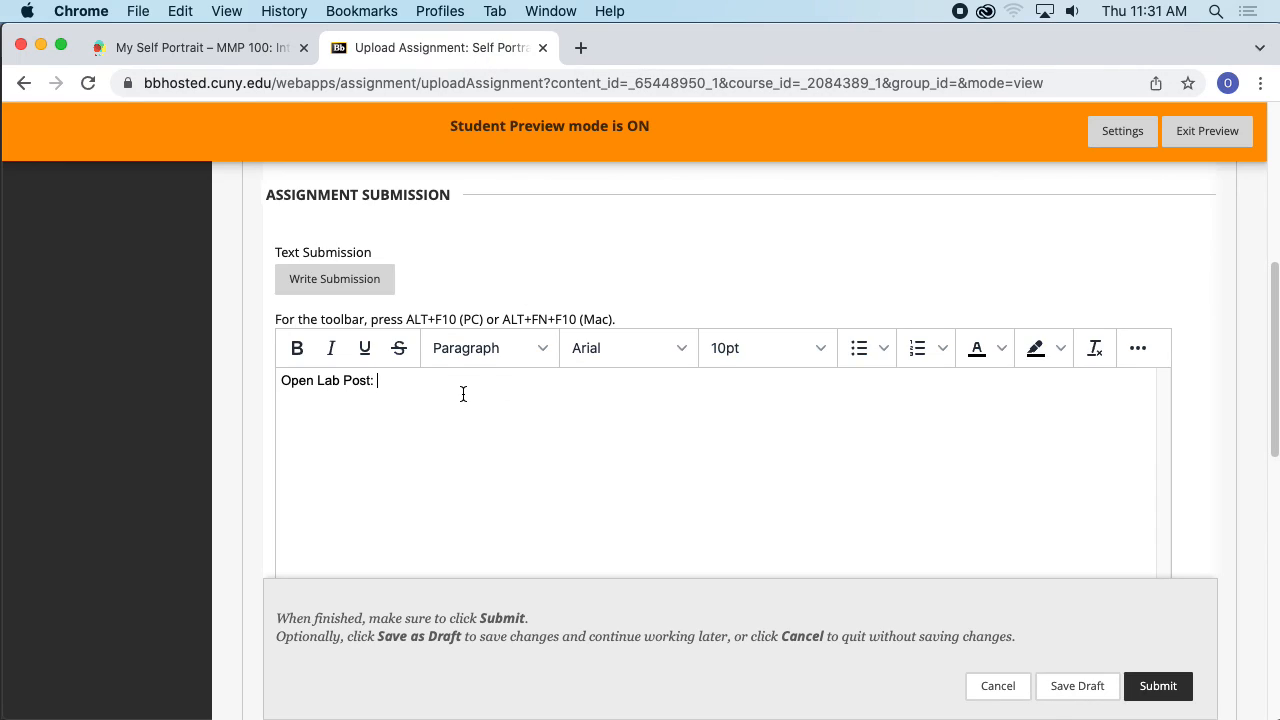
type("https://openlab.bmcc.cuny.edu/mmp-100-spring-2022/2022/02/24/my-self-portrait/")
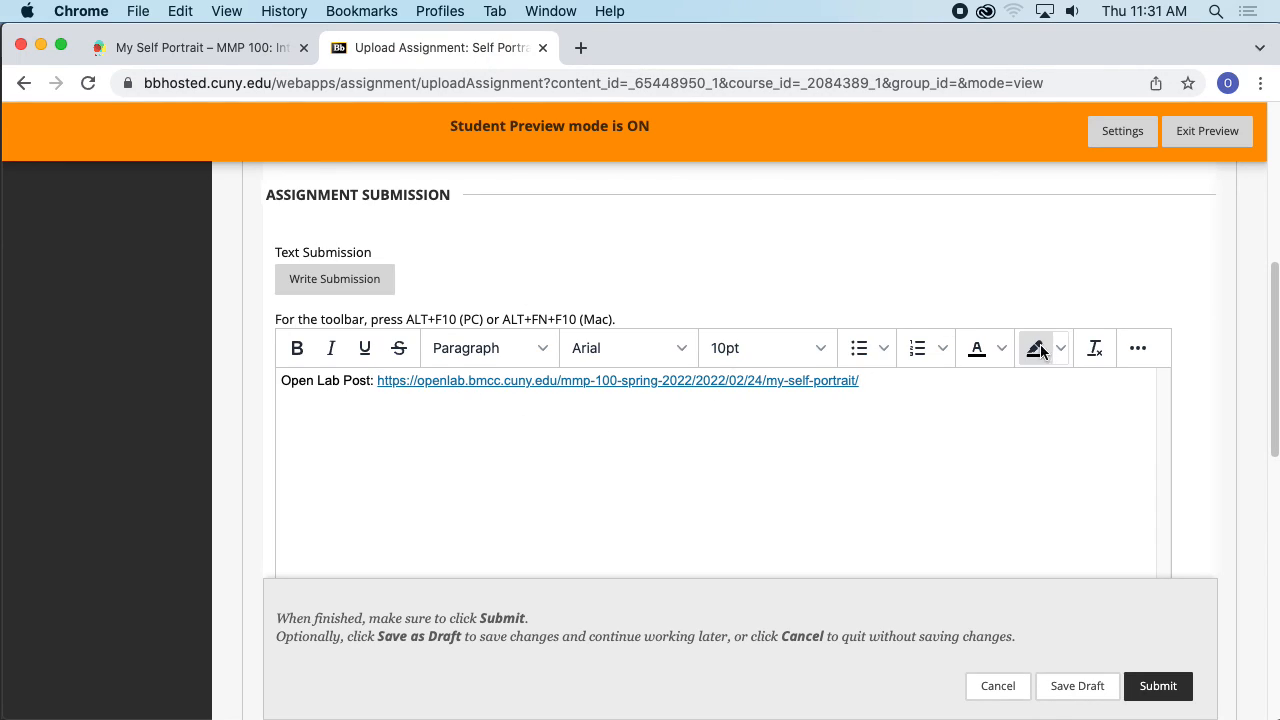
- Attach Self Portrait 1.psd from Desktop > MMP 100 > Self Portrait 1 as a local file
scroll(1190, 277, "down", 4)
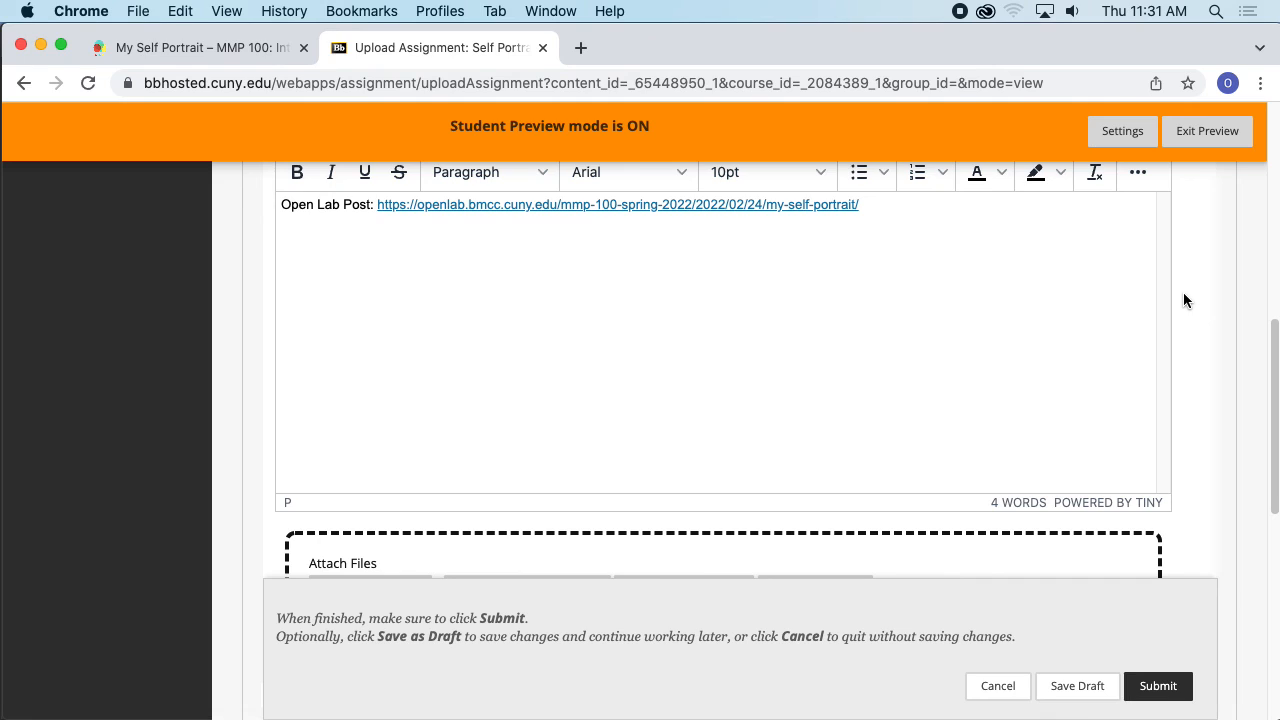
scroll(1169, 300, "down", 4)
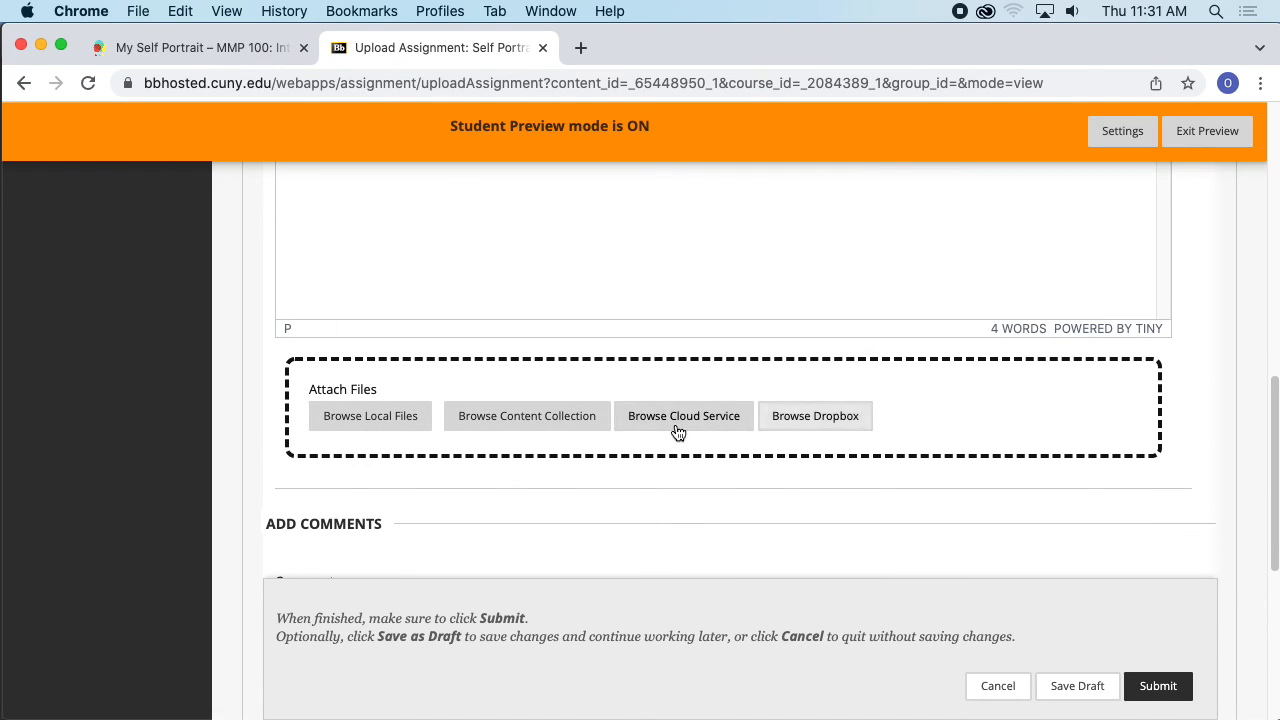
scroll(580, 471, "down", 2)
scroll(540, 429, "up", 2)
left_click(379, 428)
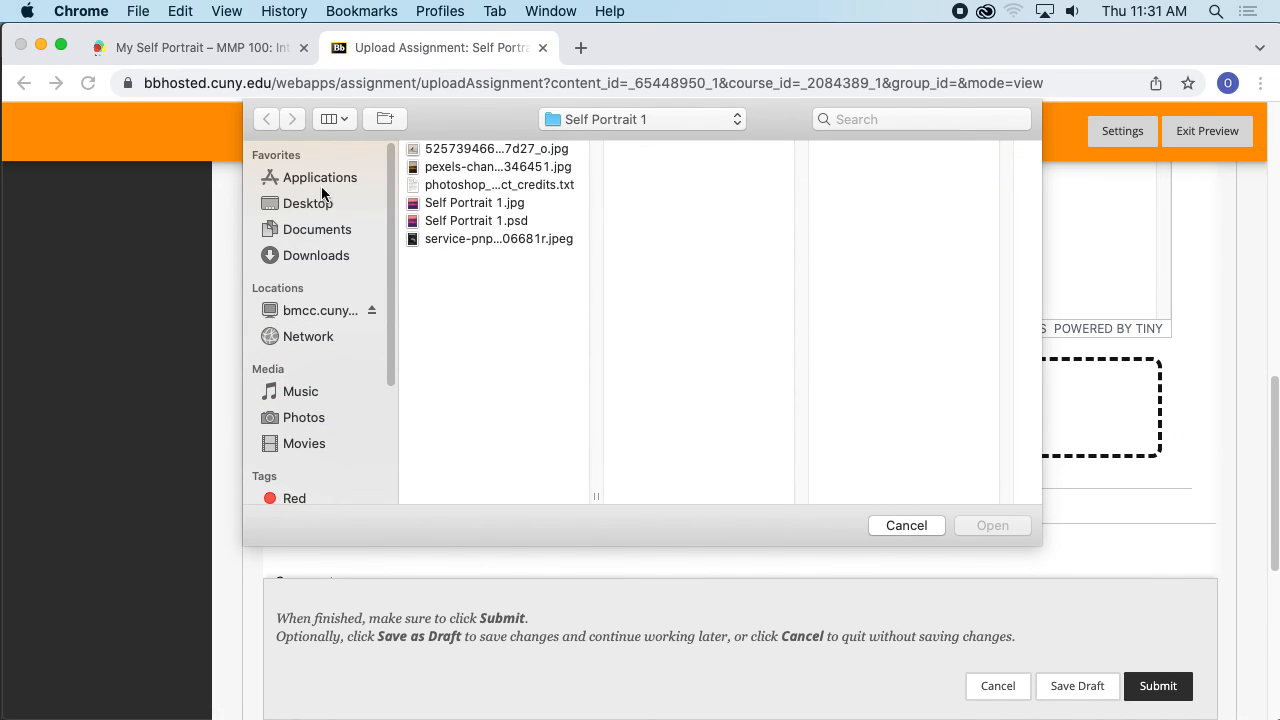
left_click(320, 200)
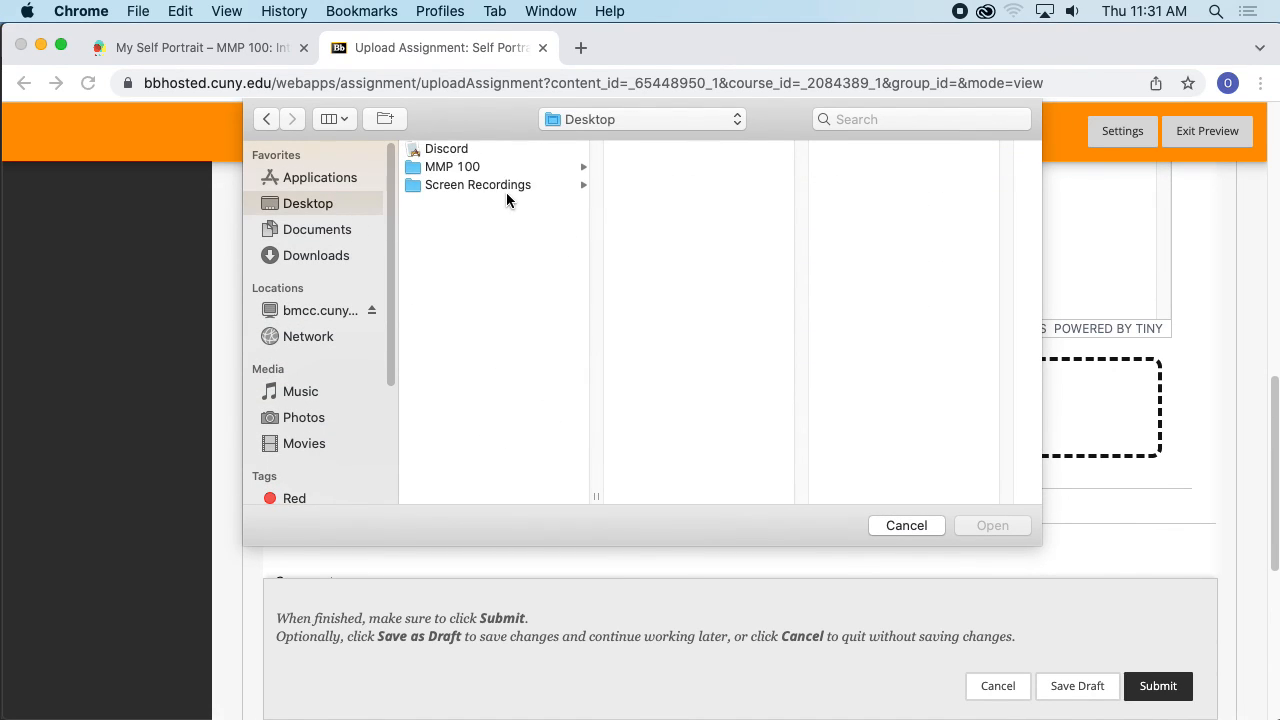
left_click(503, 170)
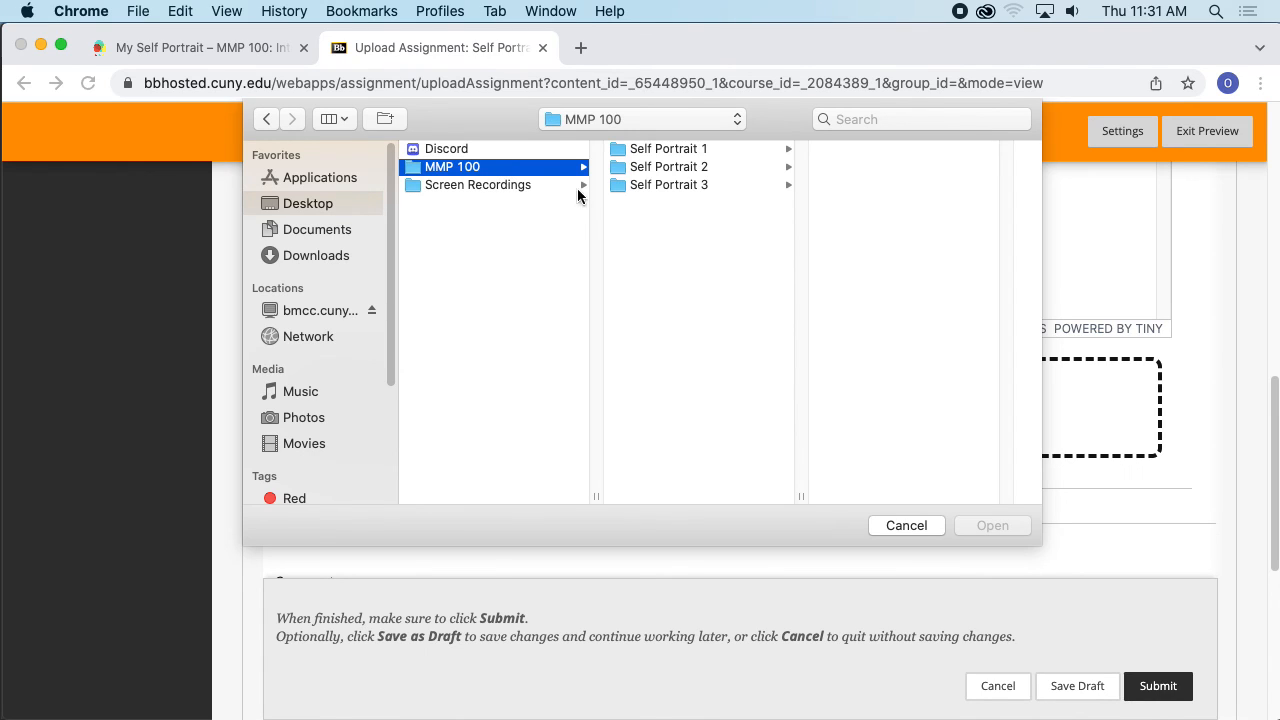
left_click(706, 149)
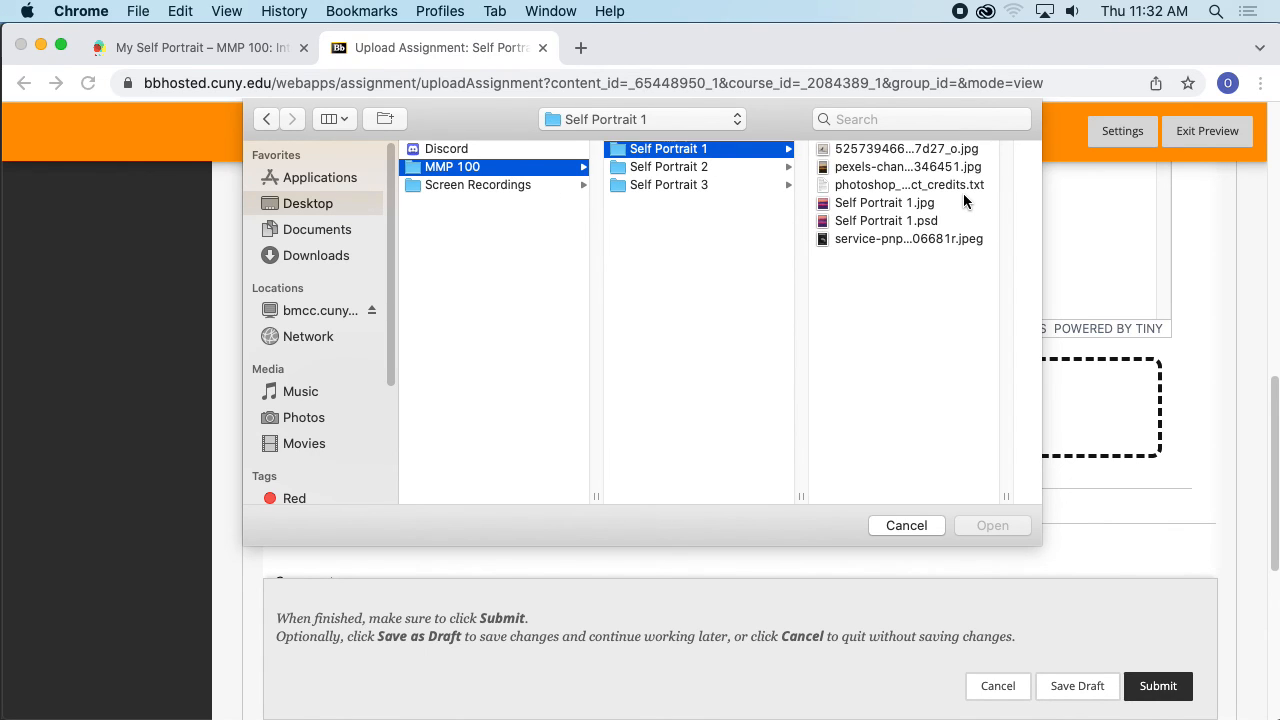
left_click(903, 220)
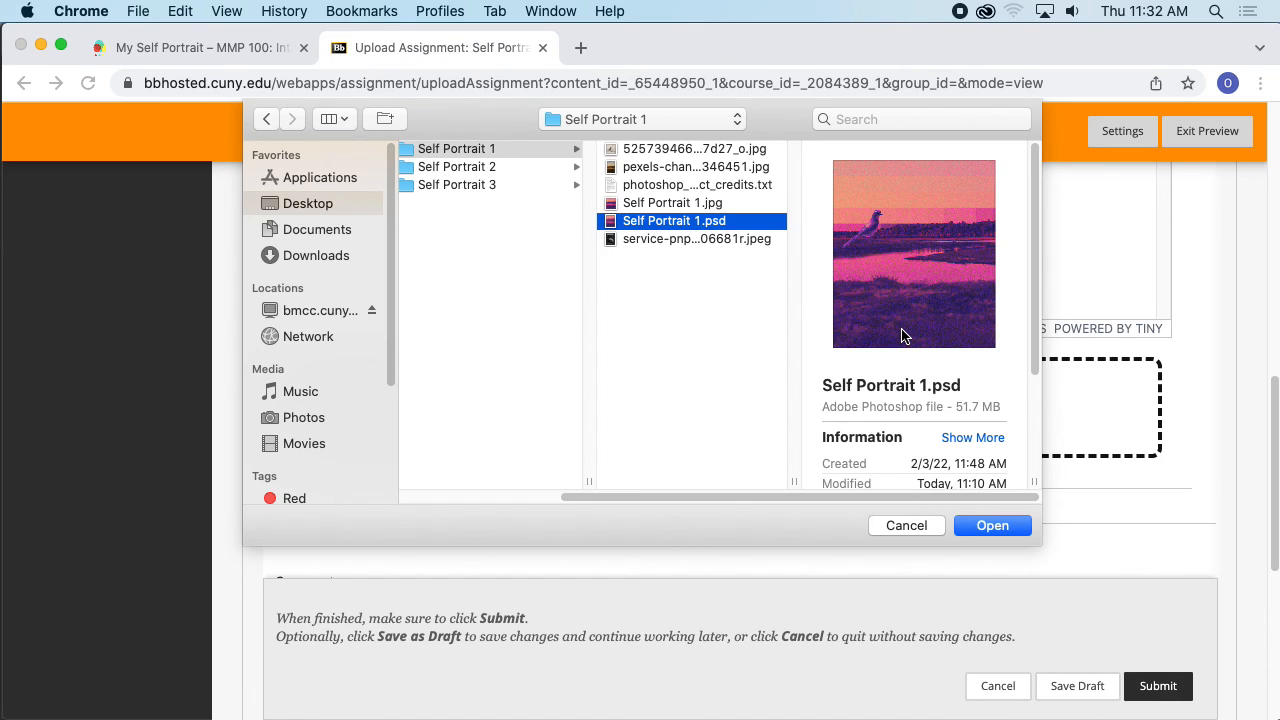
left_click(993, 526)
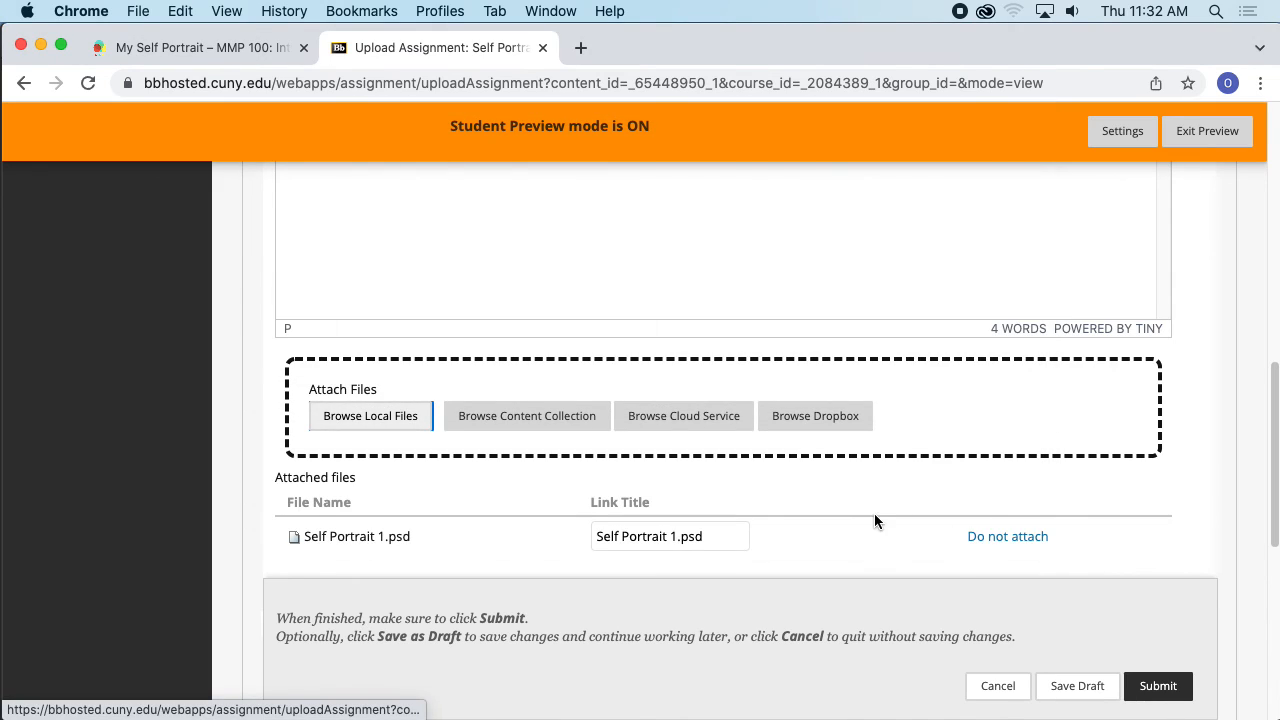
- Attach self portrait 3.ai from Desktop > MMP 100 > Self Portrait 3 as a second local file
scroll(872, 510, "down", 3)
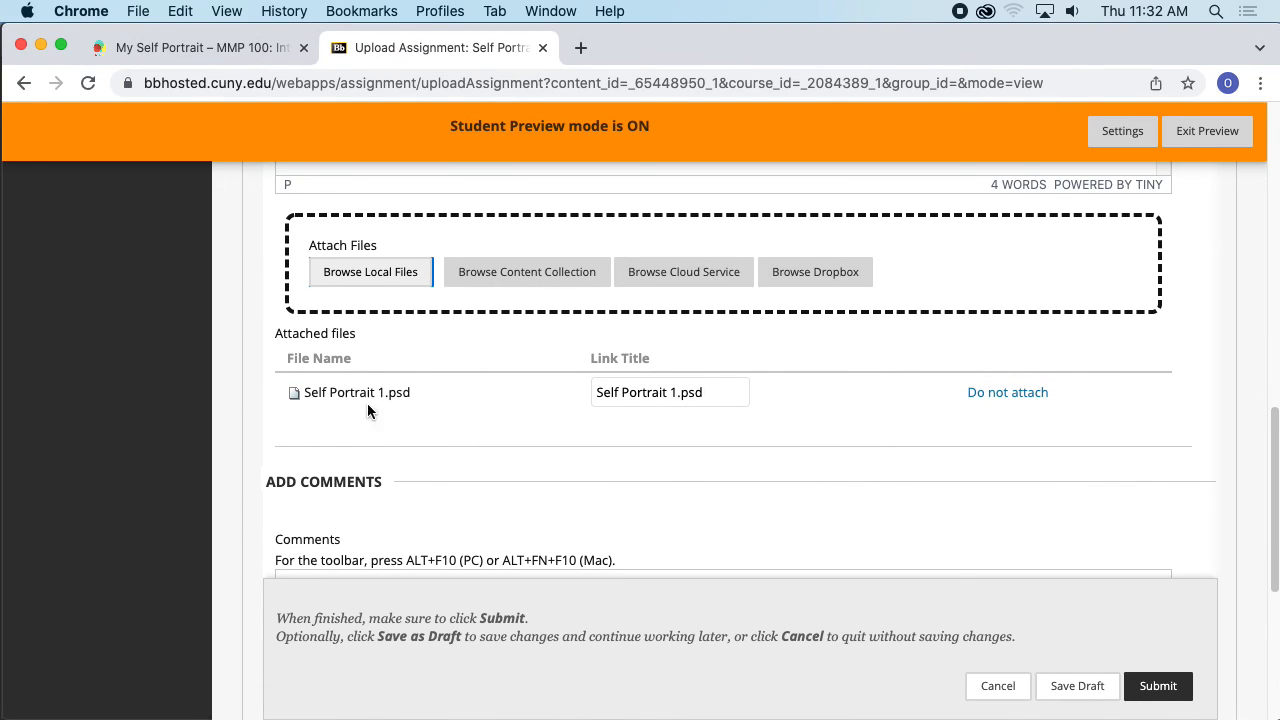
left_click(428, 283)
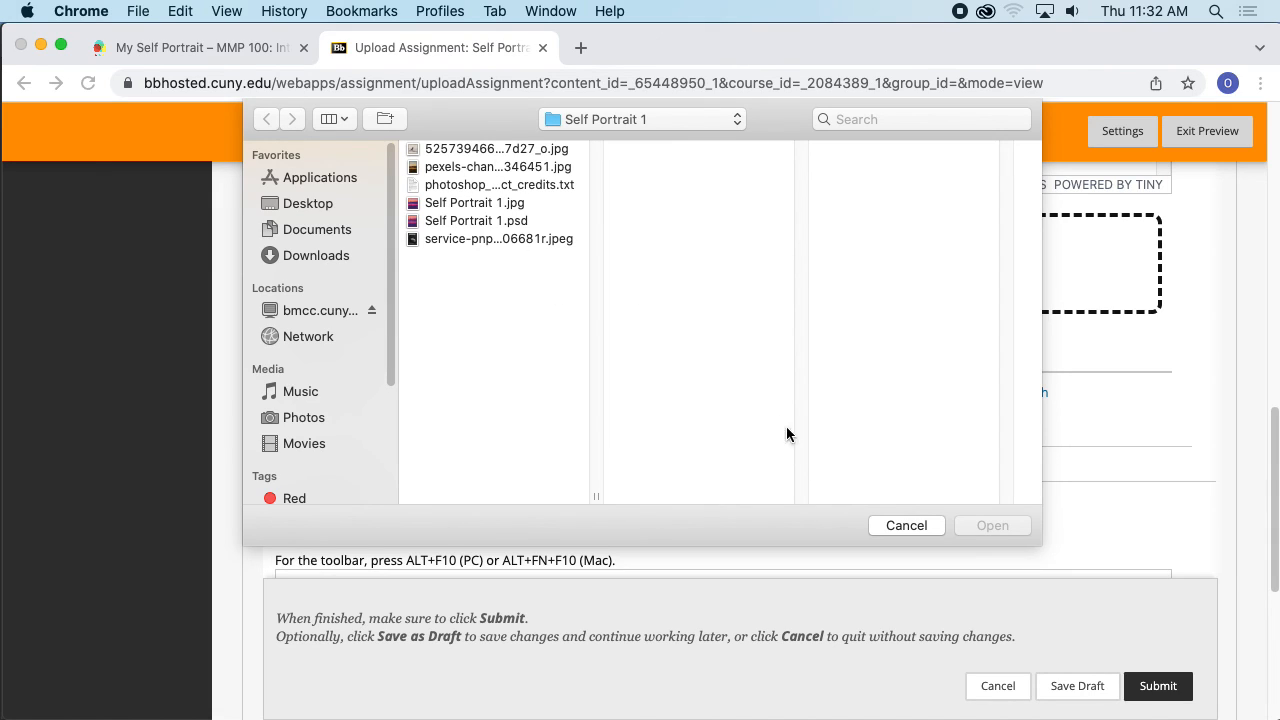
left_click(312, 205)
left_click(474, 168)
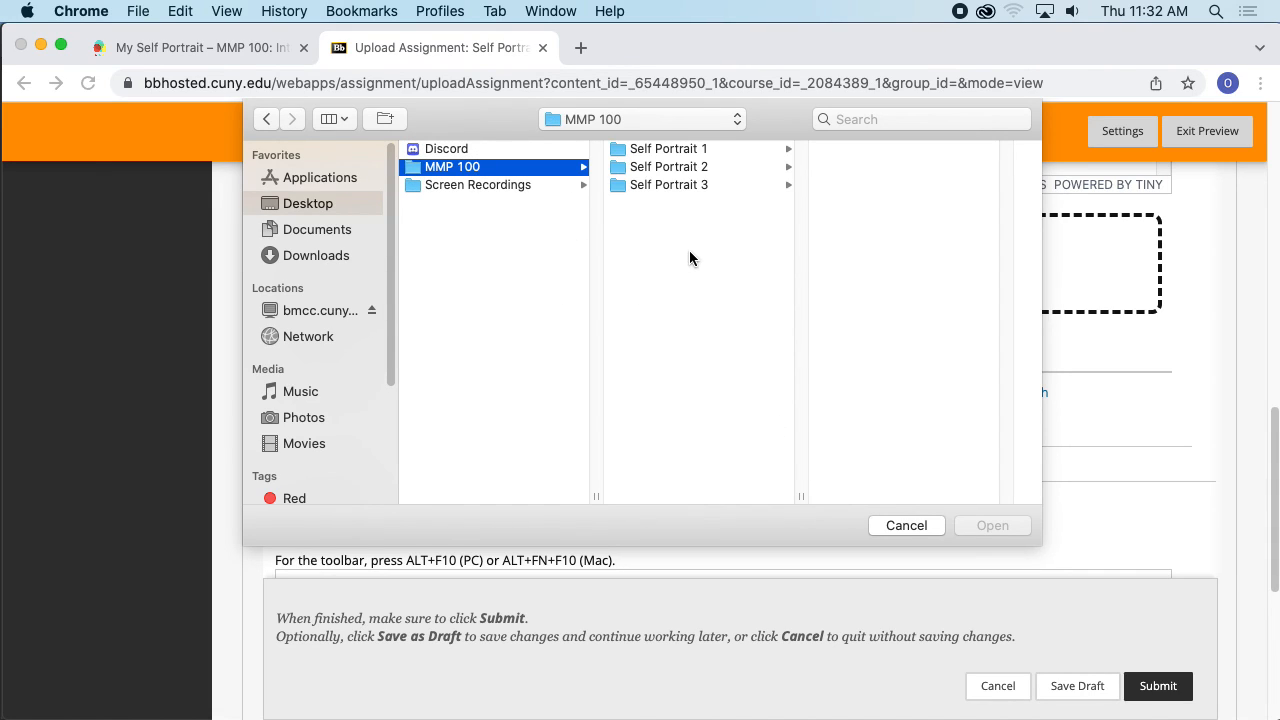
left_click(688, 188)
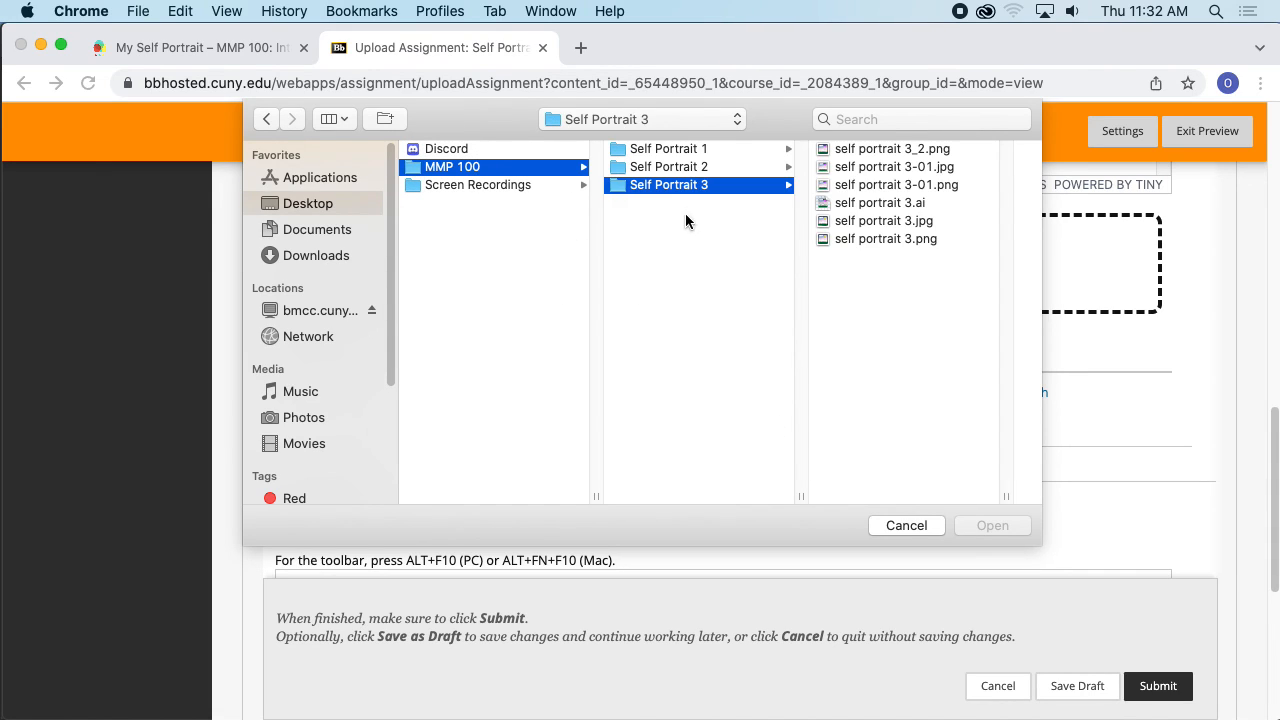
left_click(876, 204)
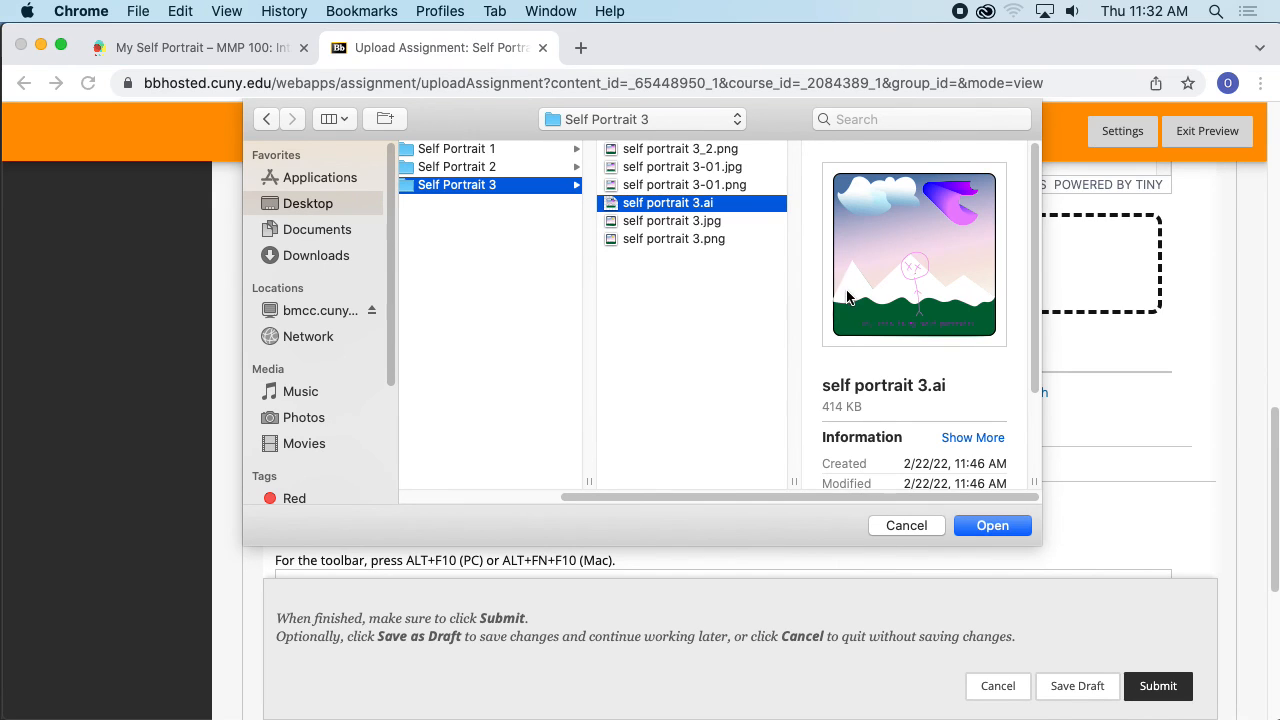
left_click(990, 525)
- Submit the Self Portrait assignment with the post link and both attached files
scroll(860, 410, "down", 5)
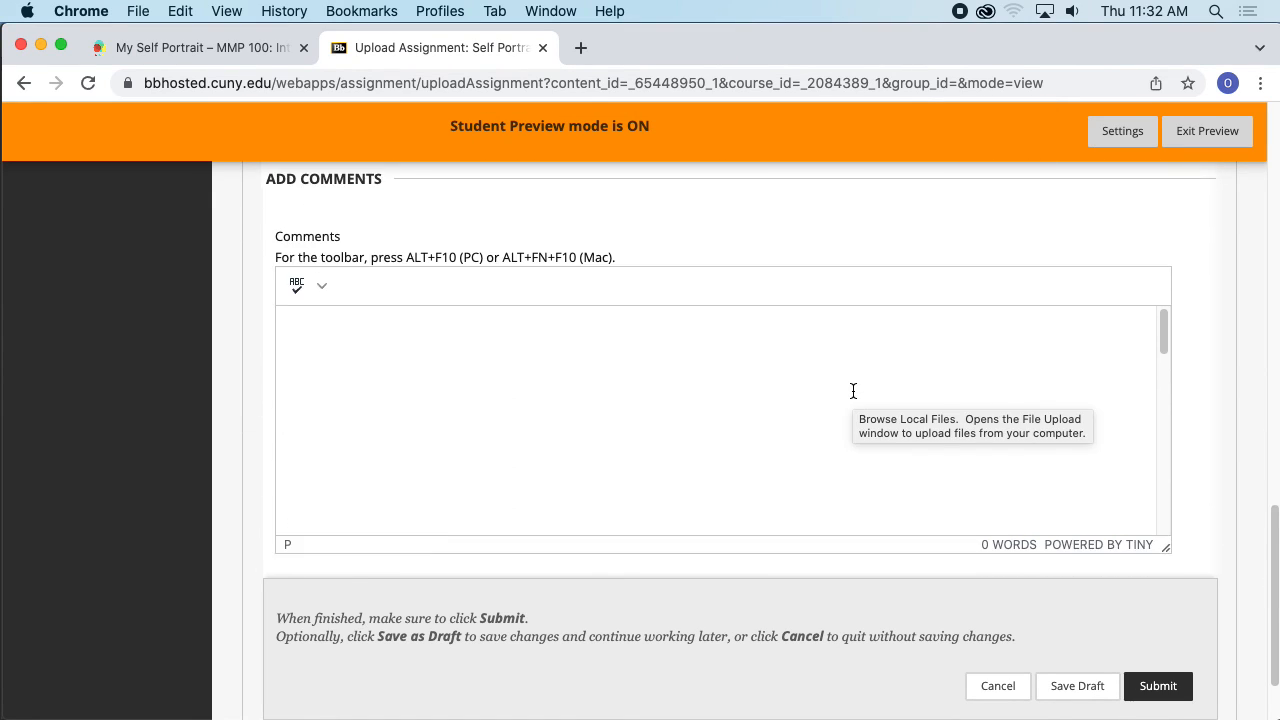
scroll(853, 391, "down", 2)
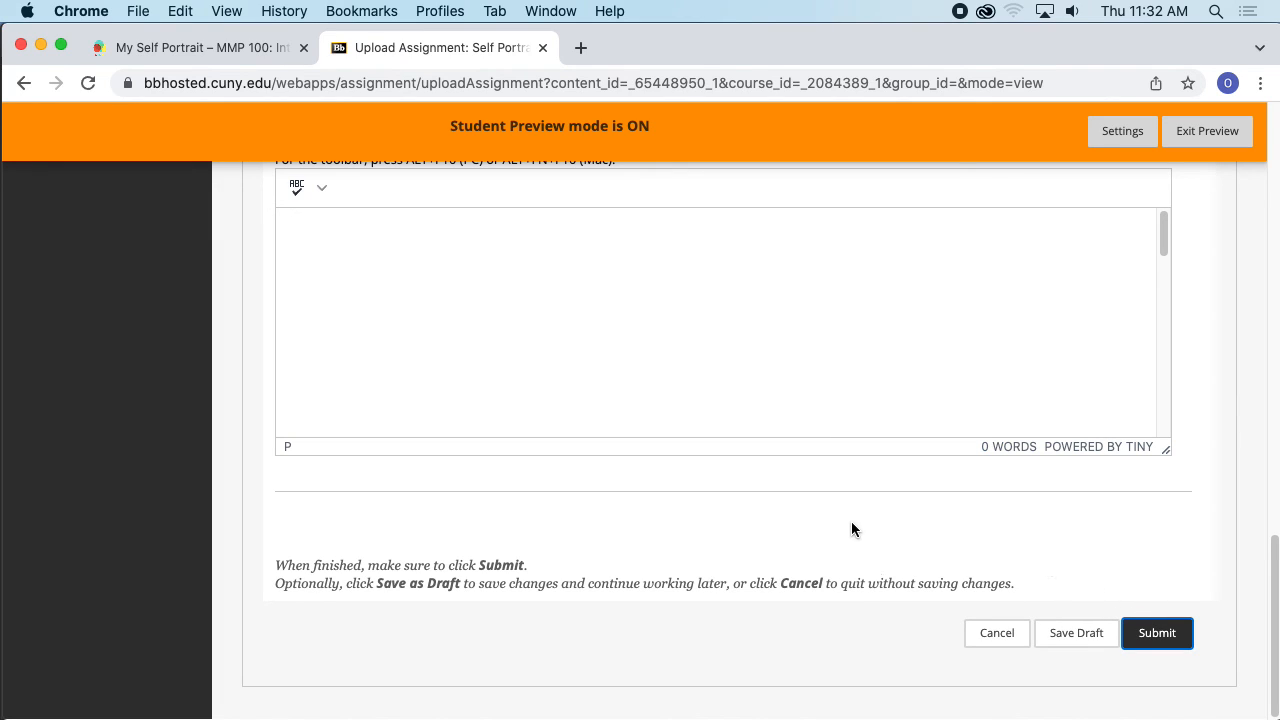
scroll(948, 525, "up", 1)
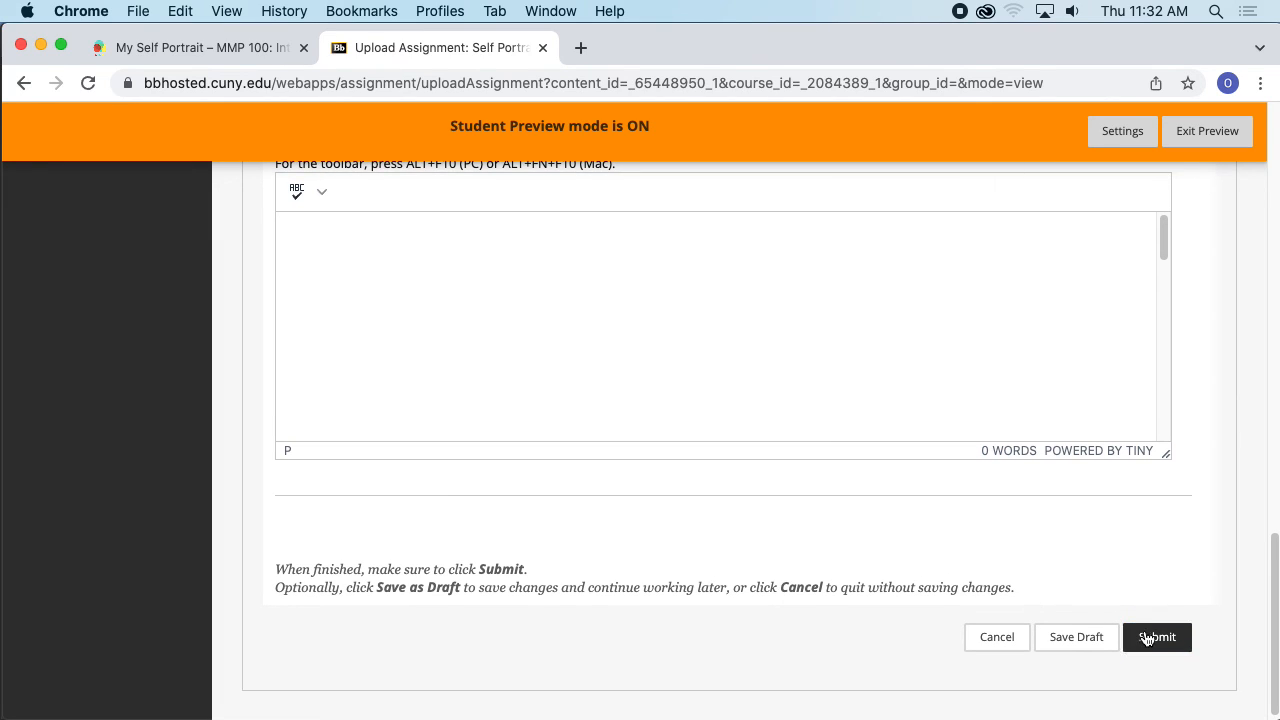
scroll(1163, 541, "up", 15)
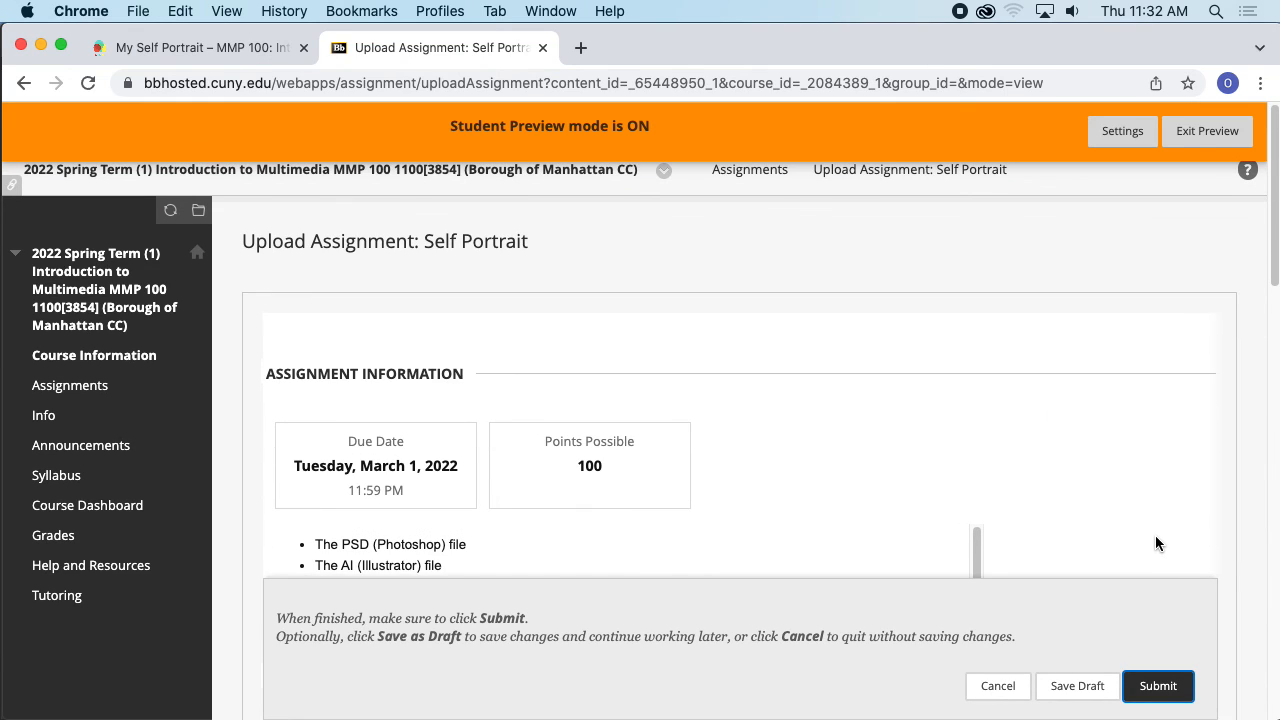
scroll(1155, 540, "down", 12)
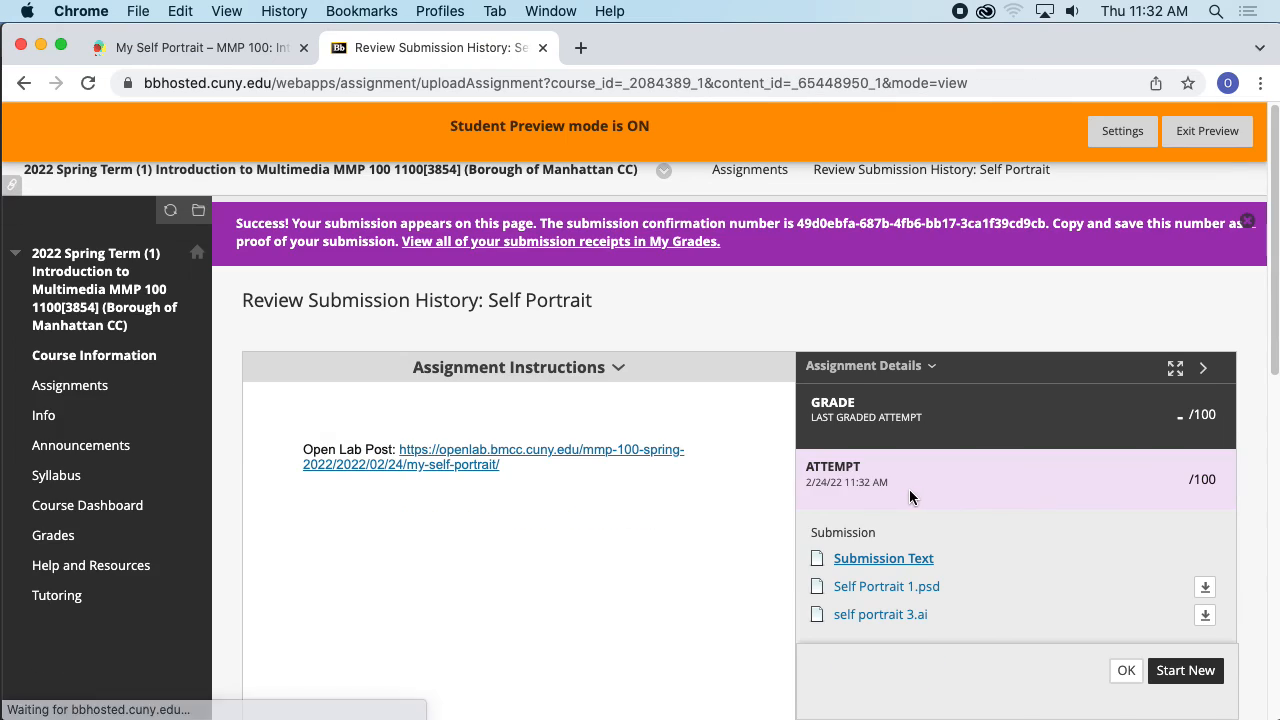
- Review the submission history page's submitted text and attached files
scroll(694, 465, "down", 3)
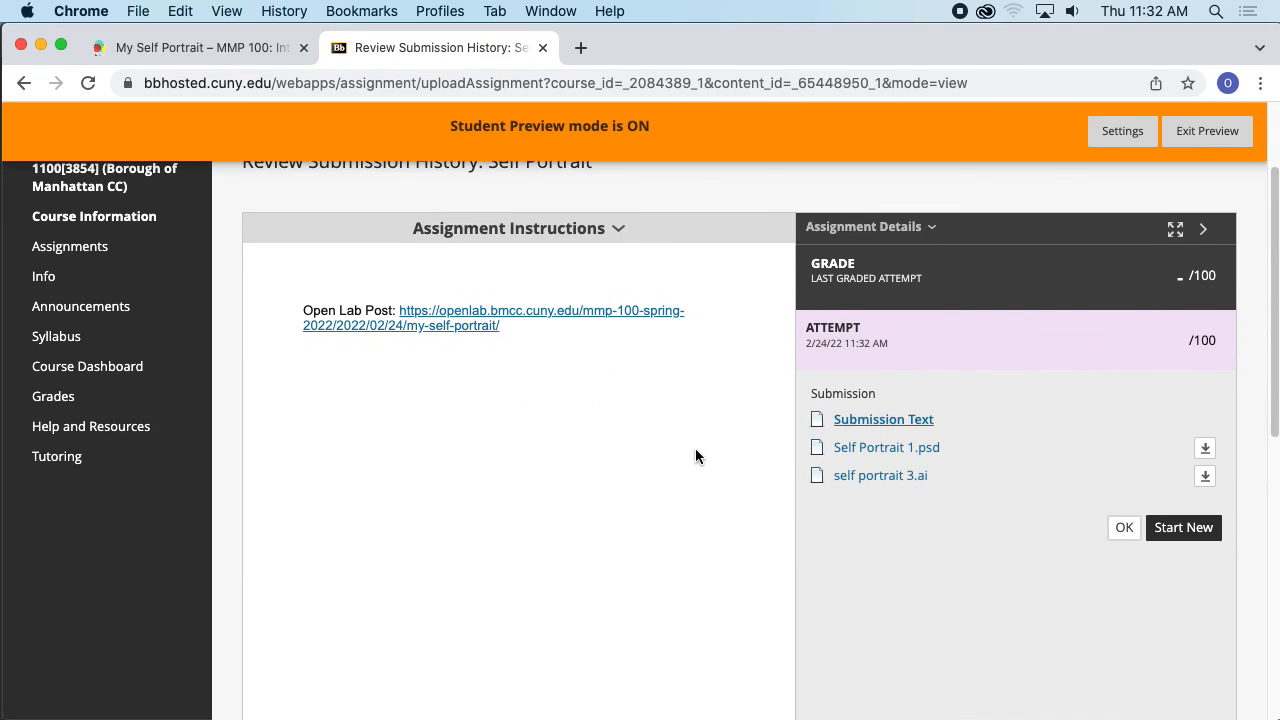
scroll(695, 448, "up", 3)
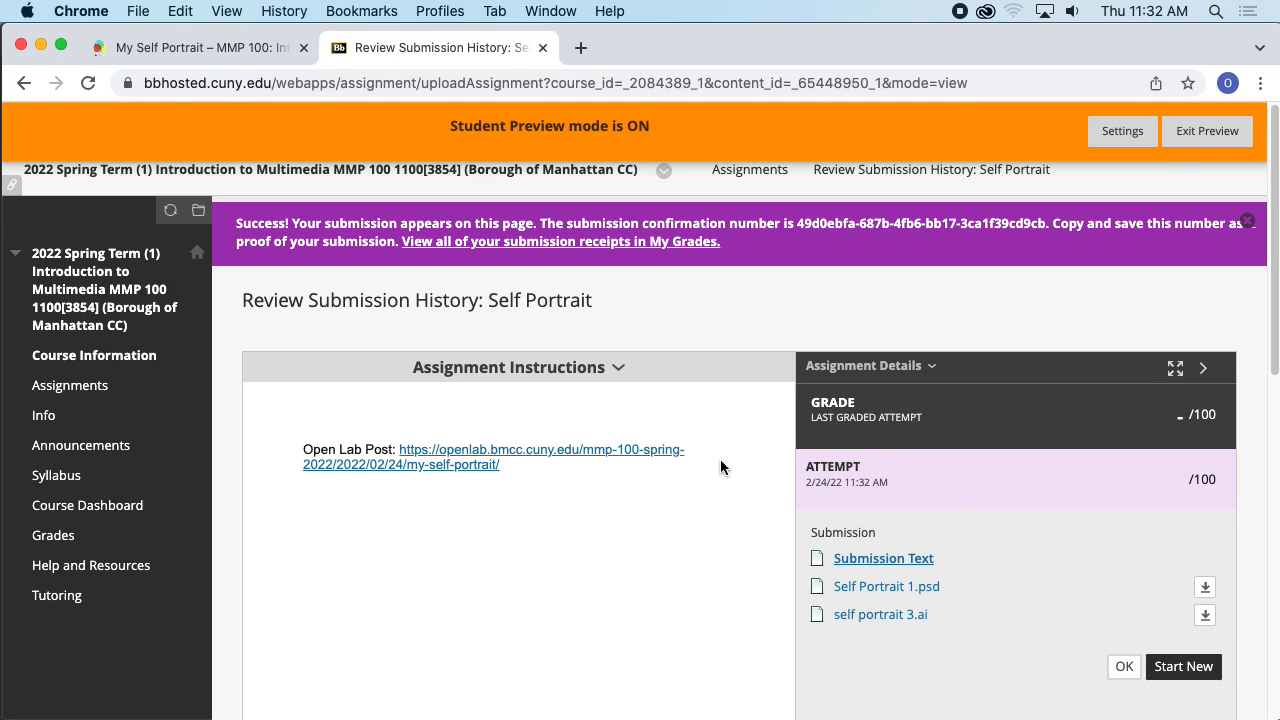
scroll(722, 457, "down", 2)
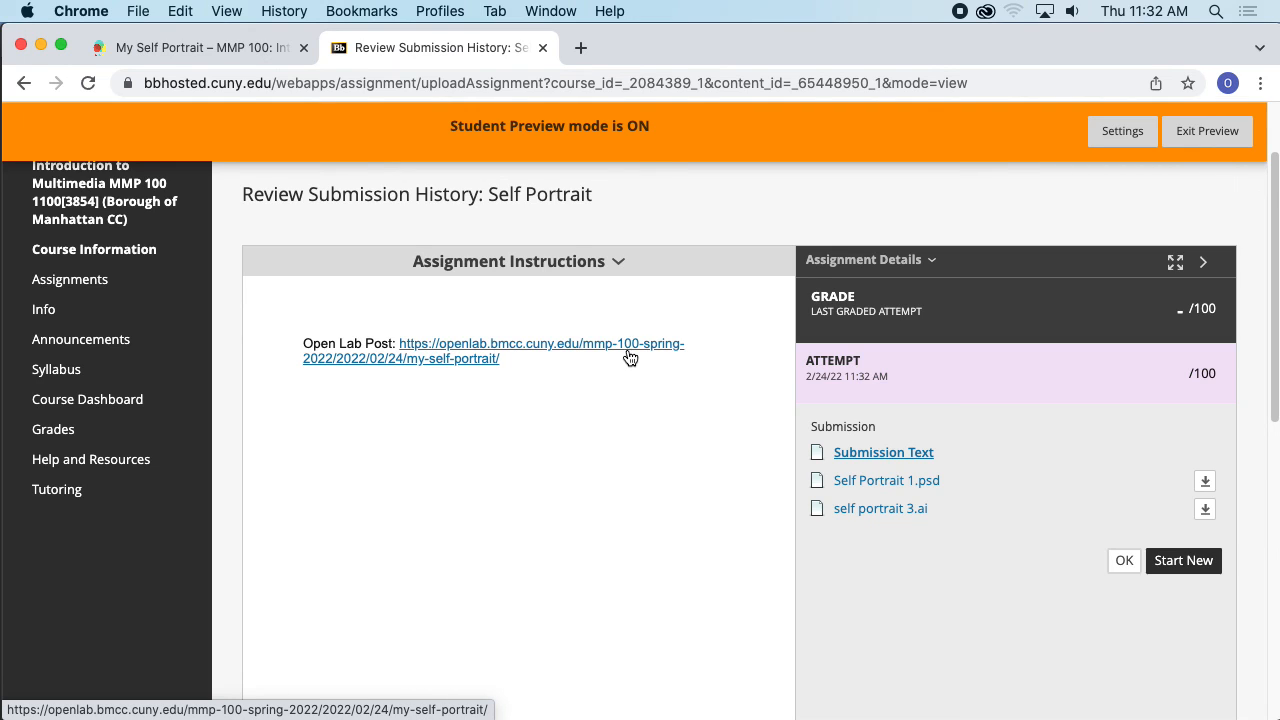
scroll(920, 470, "down", 3)
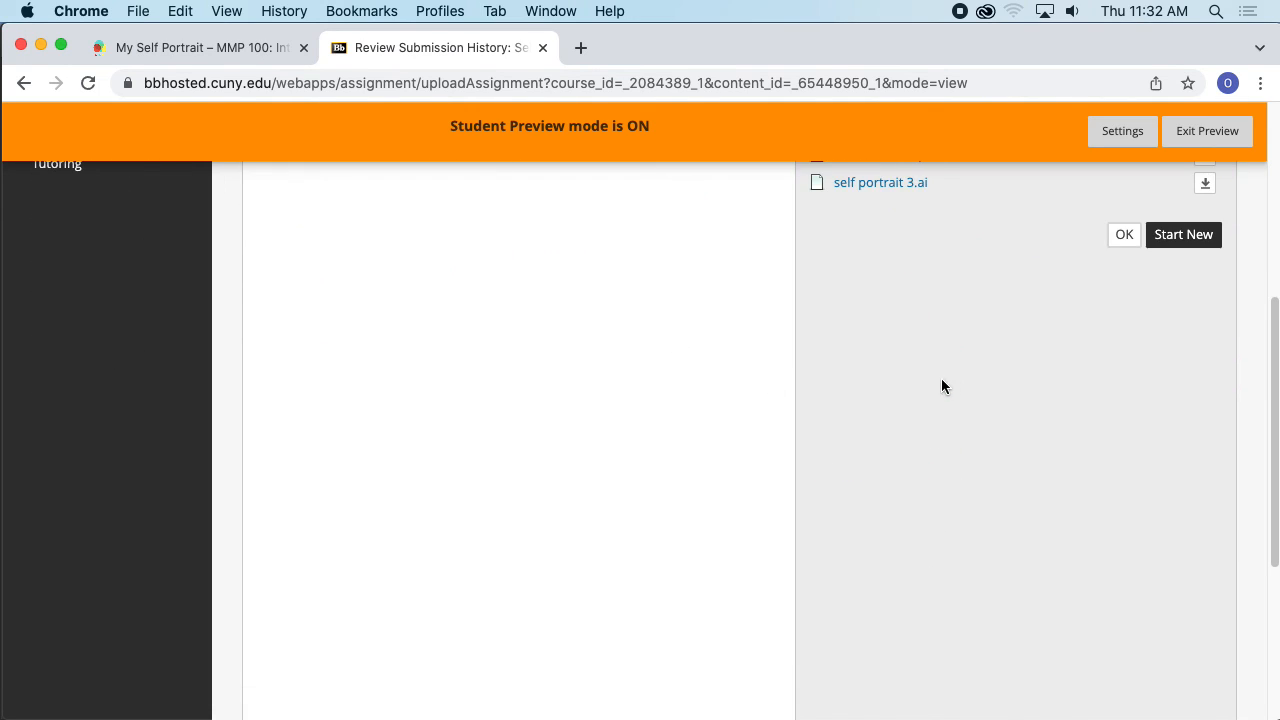
scroll(941, 386, "up", 5)
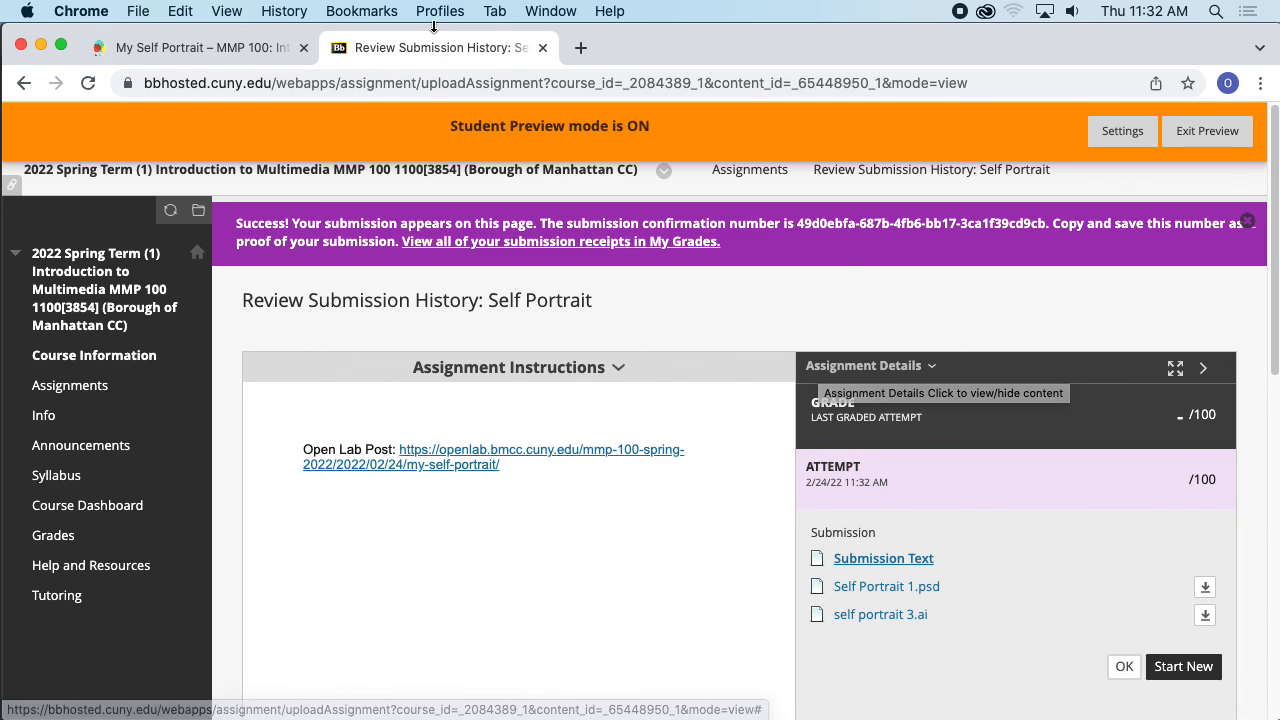
- Switch to the Open Lab My Self Portrait post and open it in the post editor
left_click(195, 47)
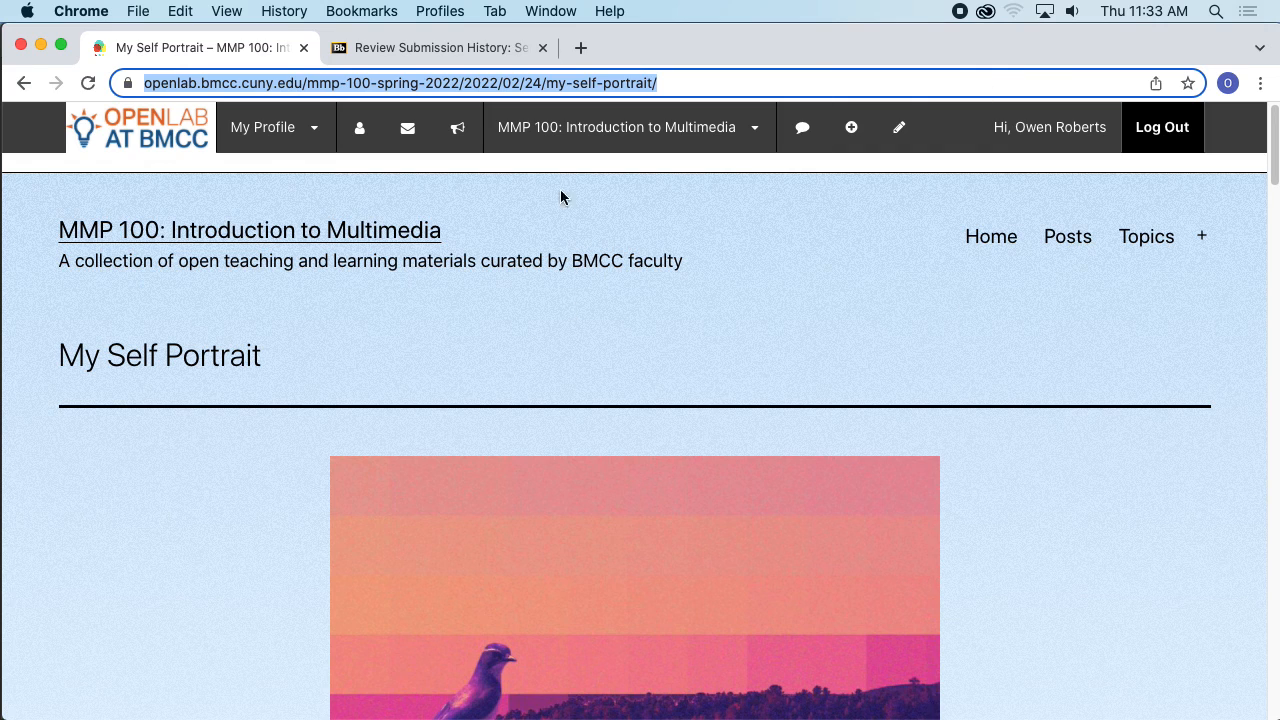
left_click(943, 371)
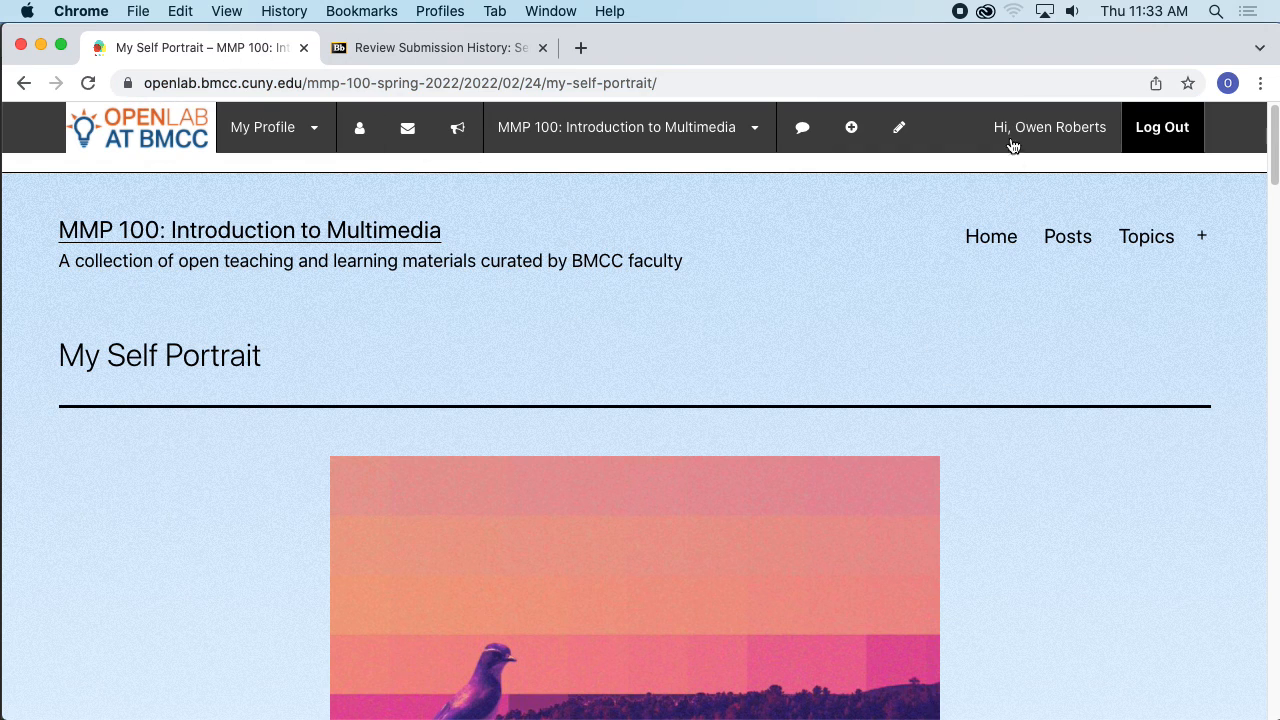
scroll(731, 237, "down", 15)
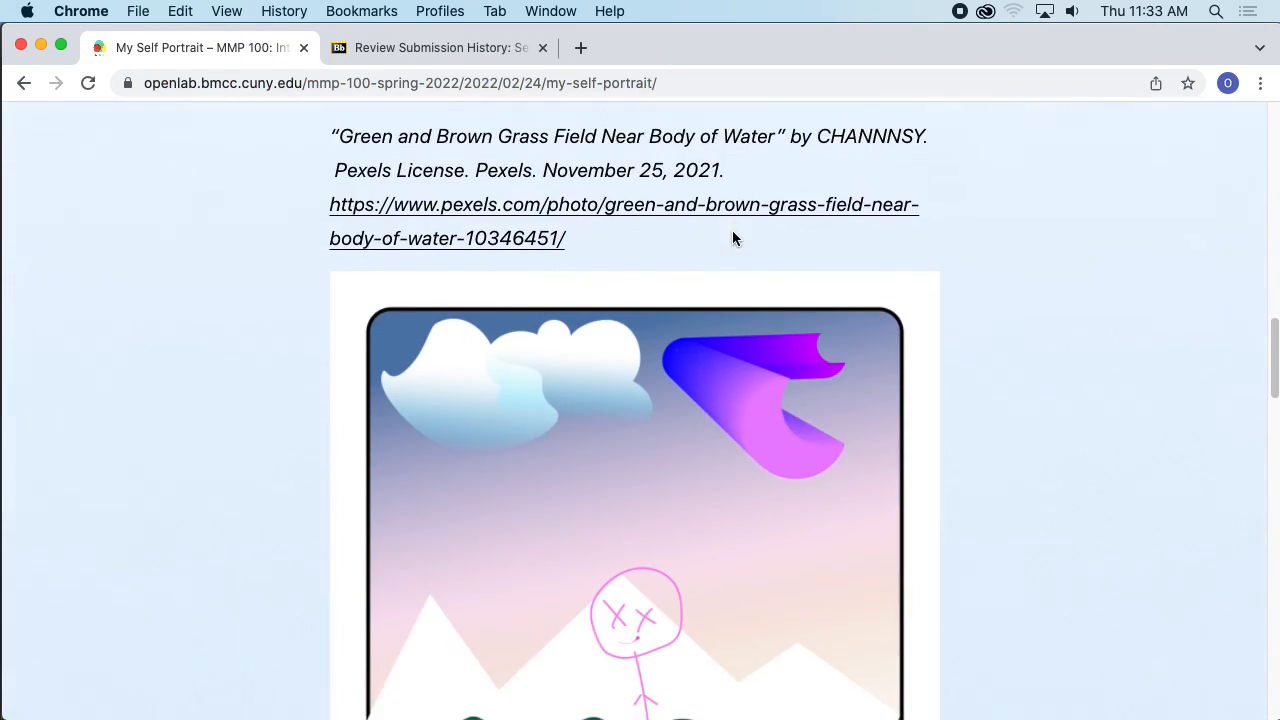
scroll(733, 237, "down", 10)
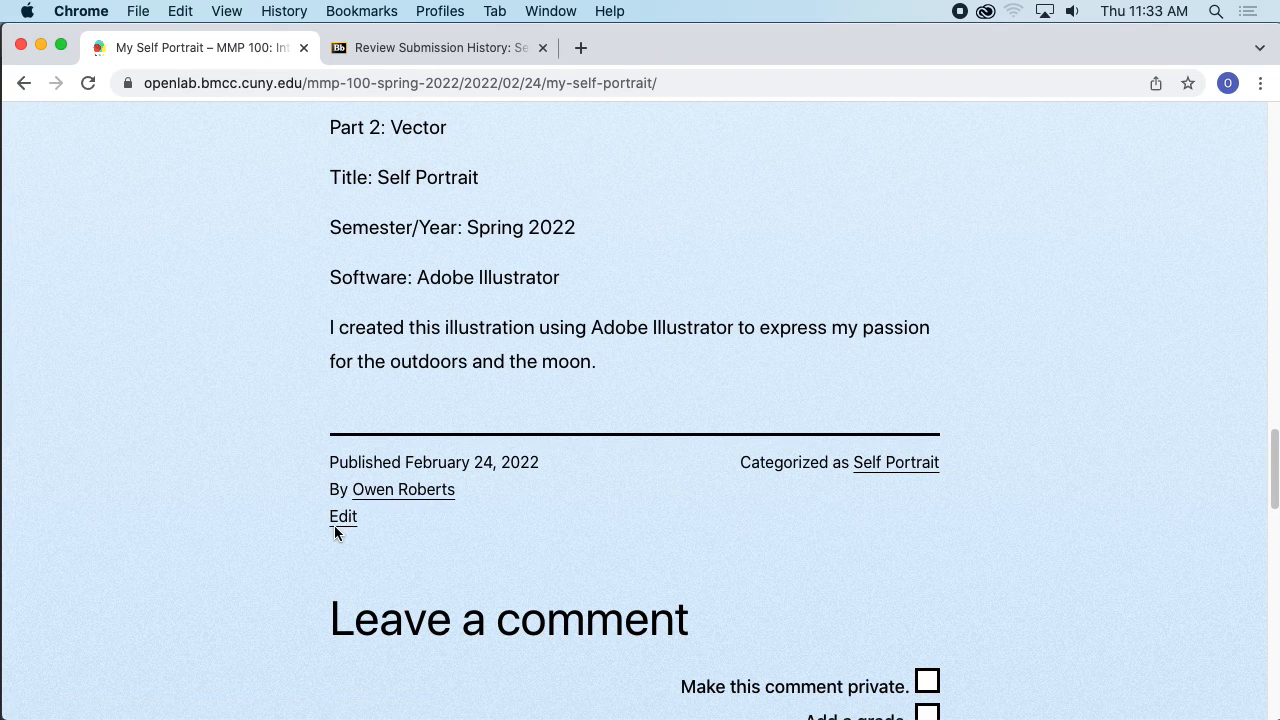
left_click(345, 517)
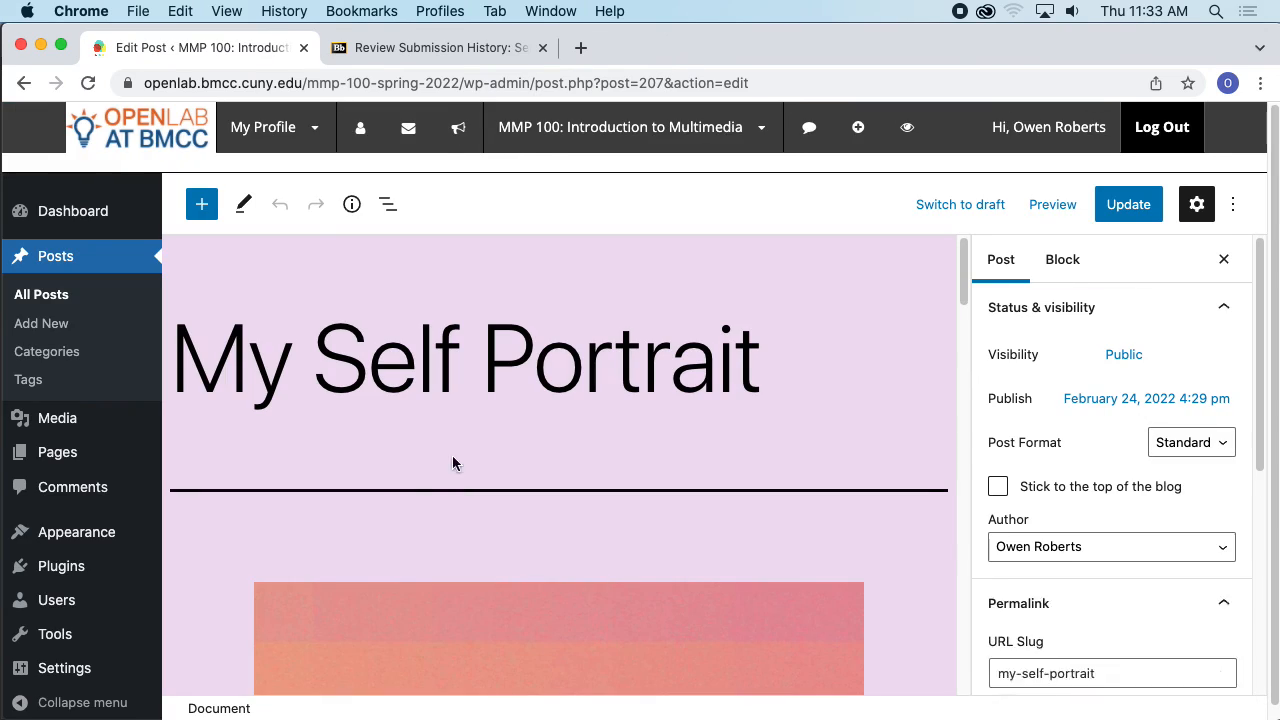
scroll(903, 285, "down", 5)
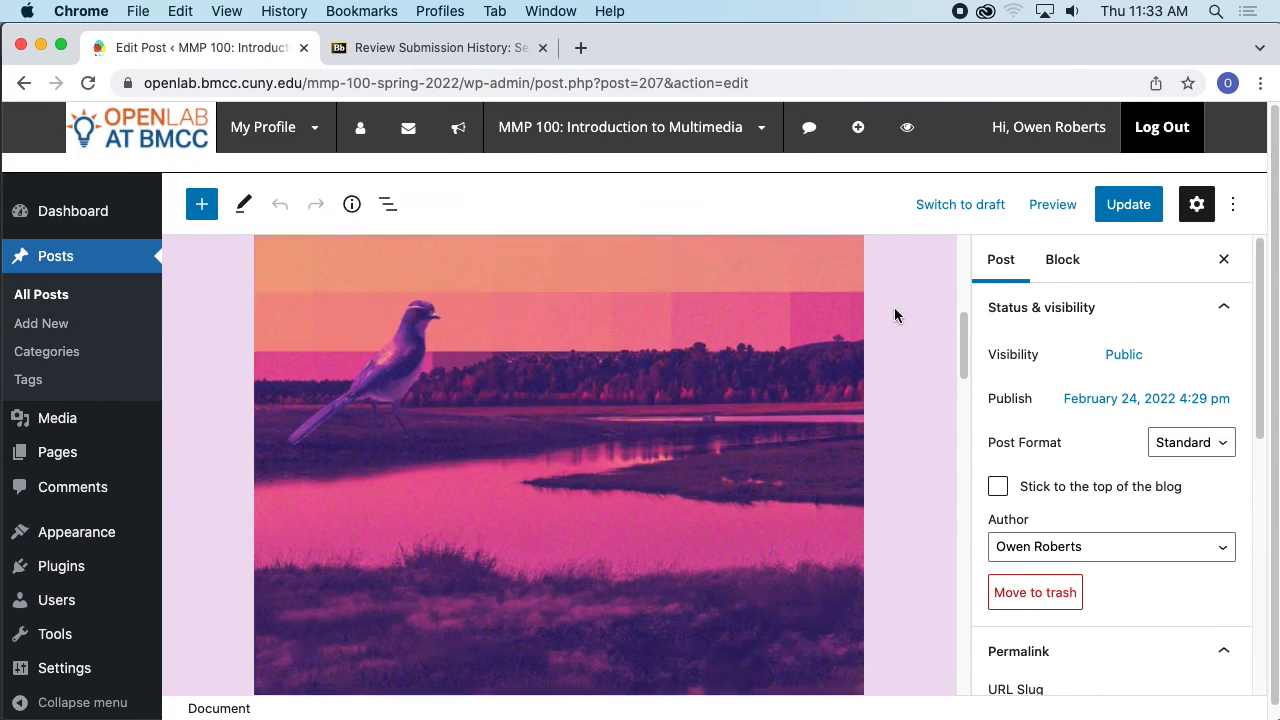
- Append the sentence "I'm updating this post." to the Illustrator description paragraph and update the post
scroll(894, 315, "down", 5)
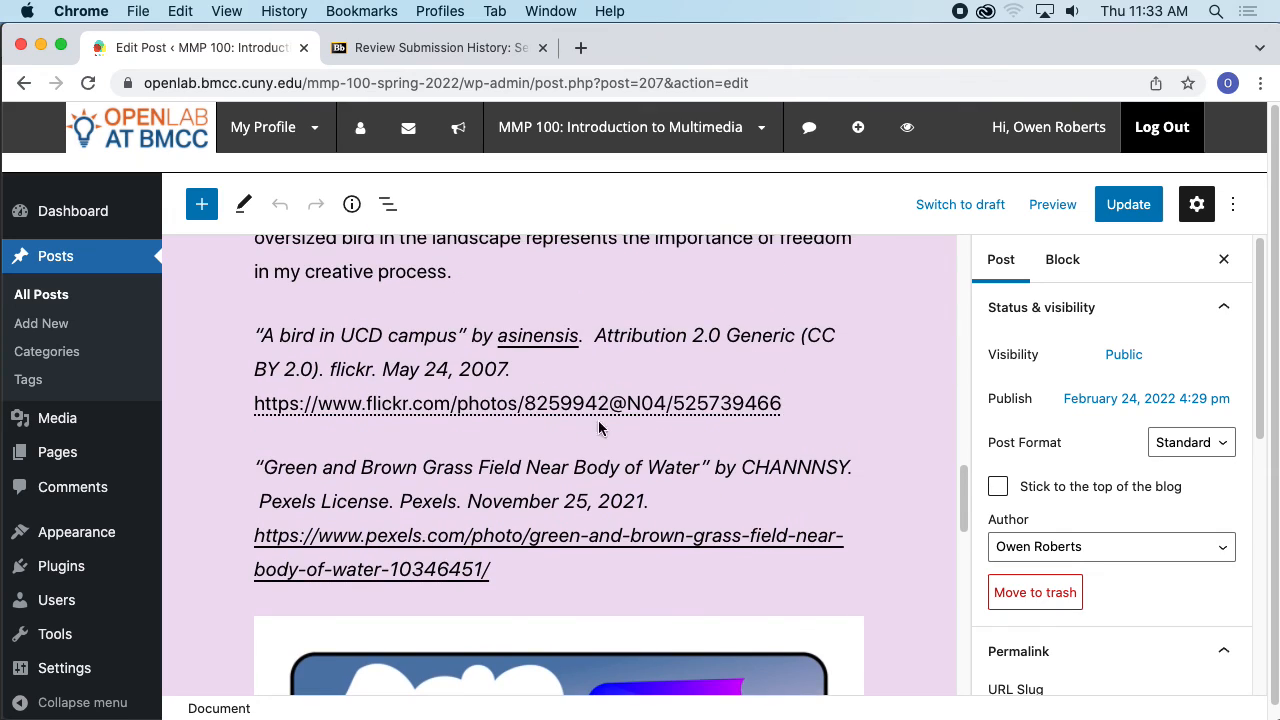
scroll(520, 380, "up", 5)
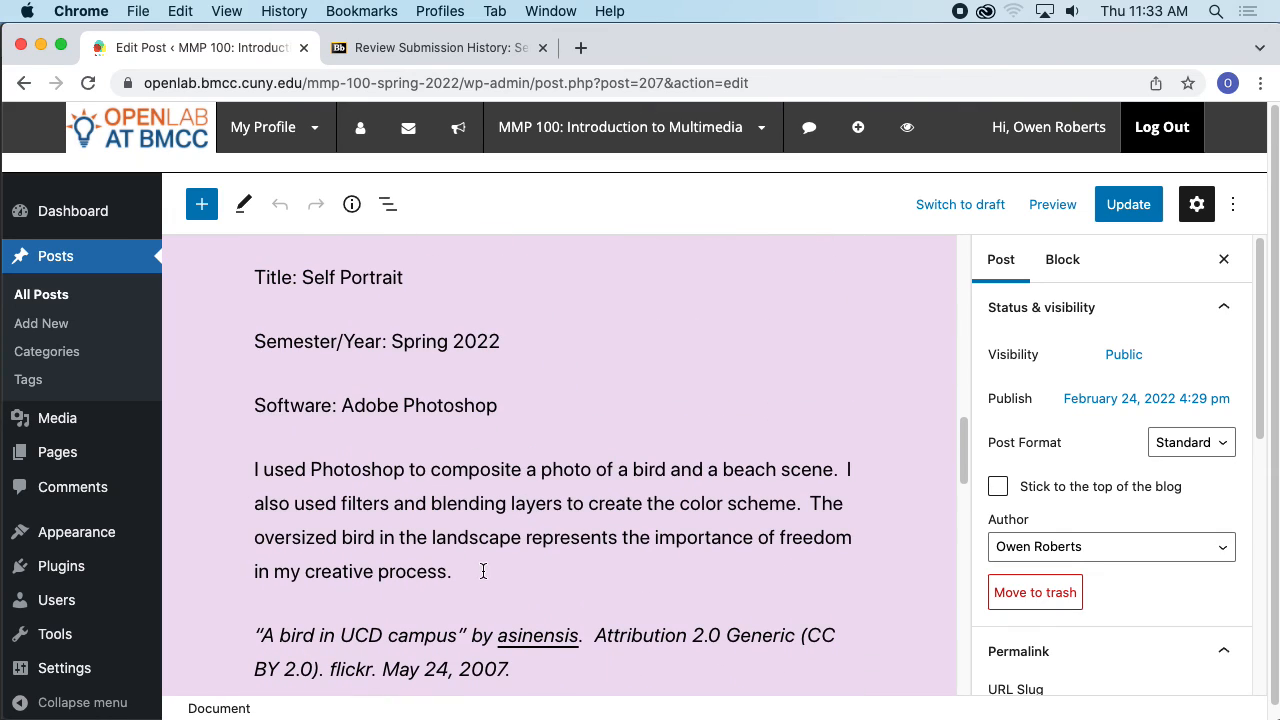
scroll(566, 503, "down", 10)
left_click(536, 572)
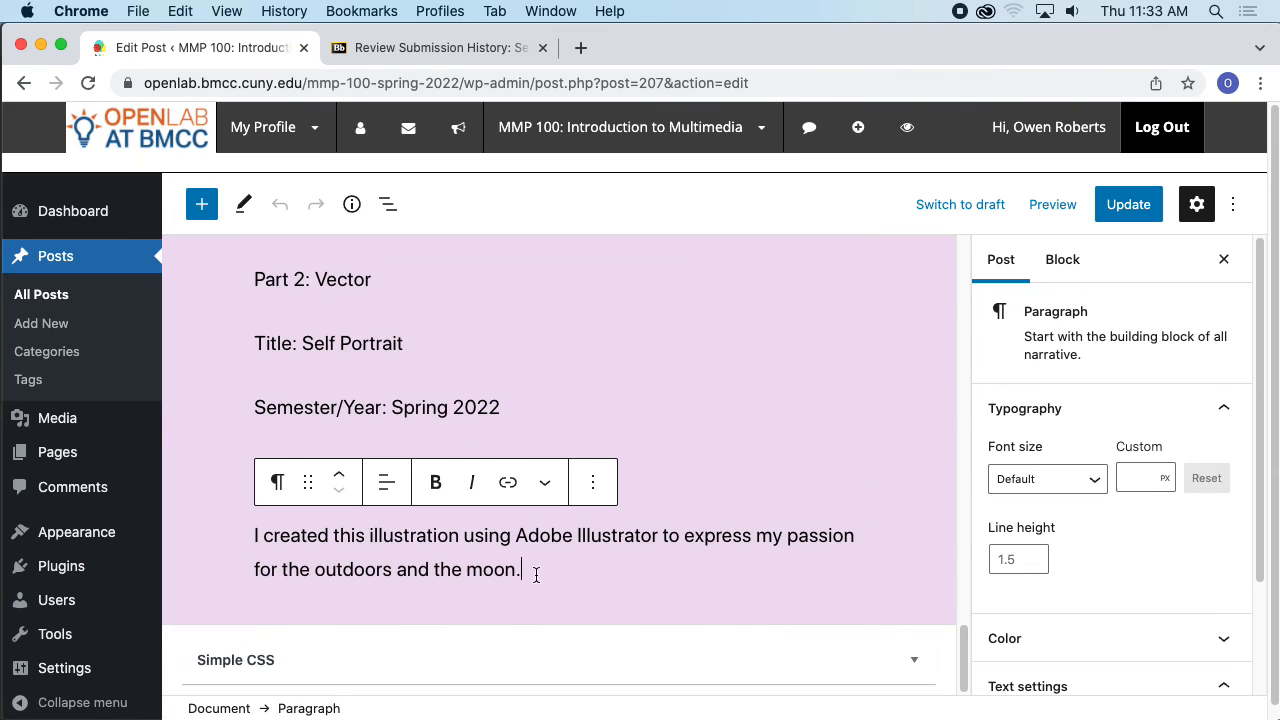
type("I")
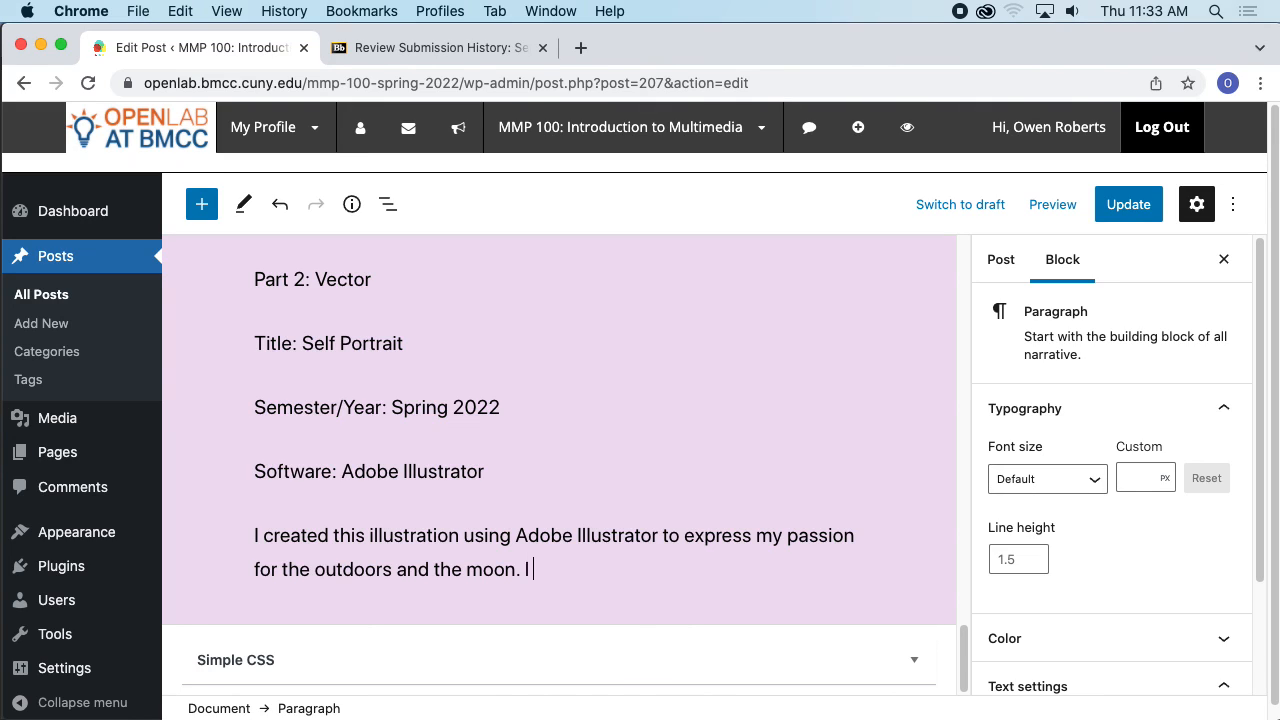
type("'m updating this post.")
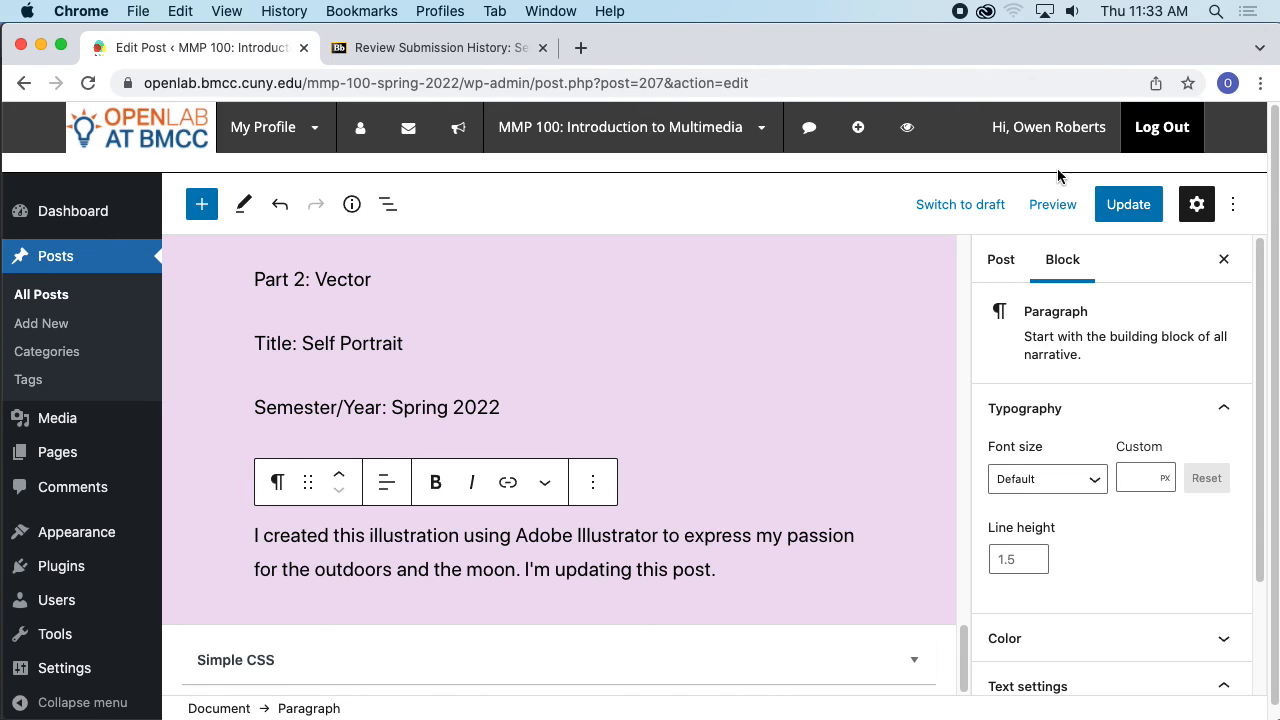
left_click(1121, 205)
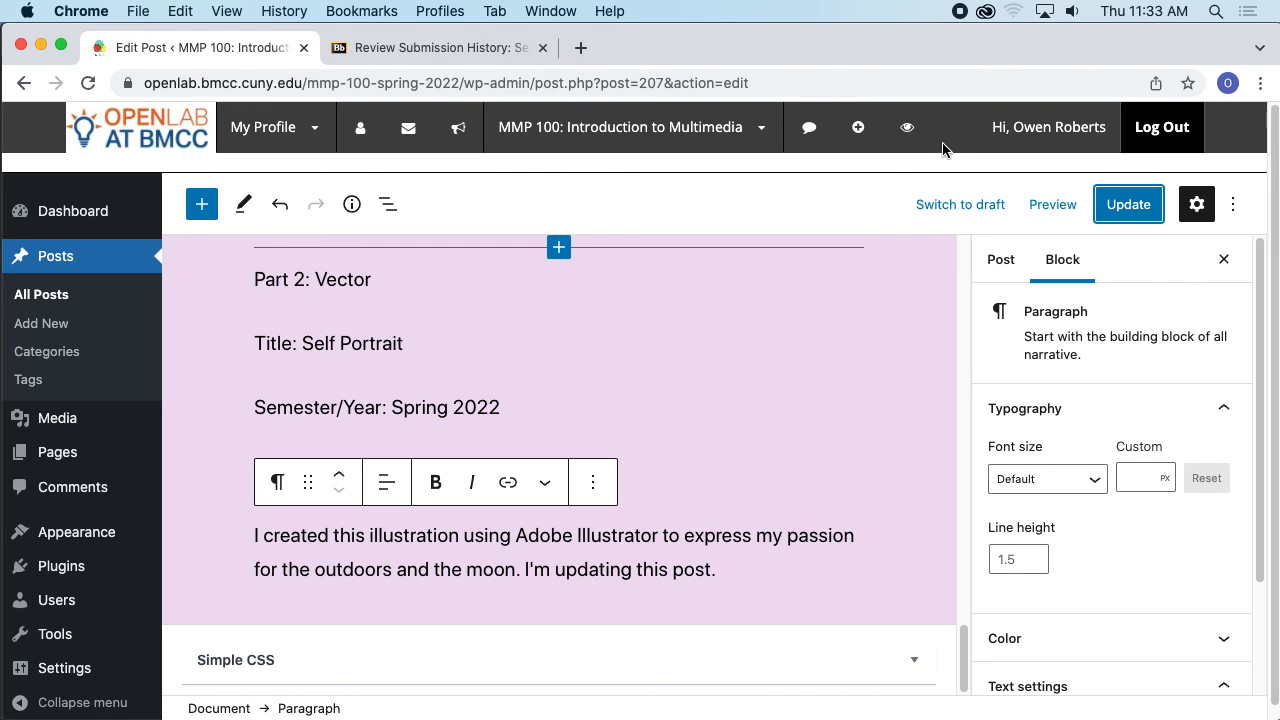
- Leave the post editor for the site dashboard and open the All Posts list
mouse_move(646, 140)
left_click(591, 164)
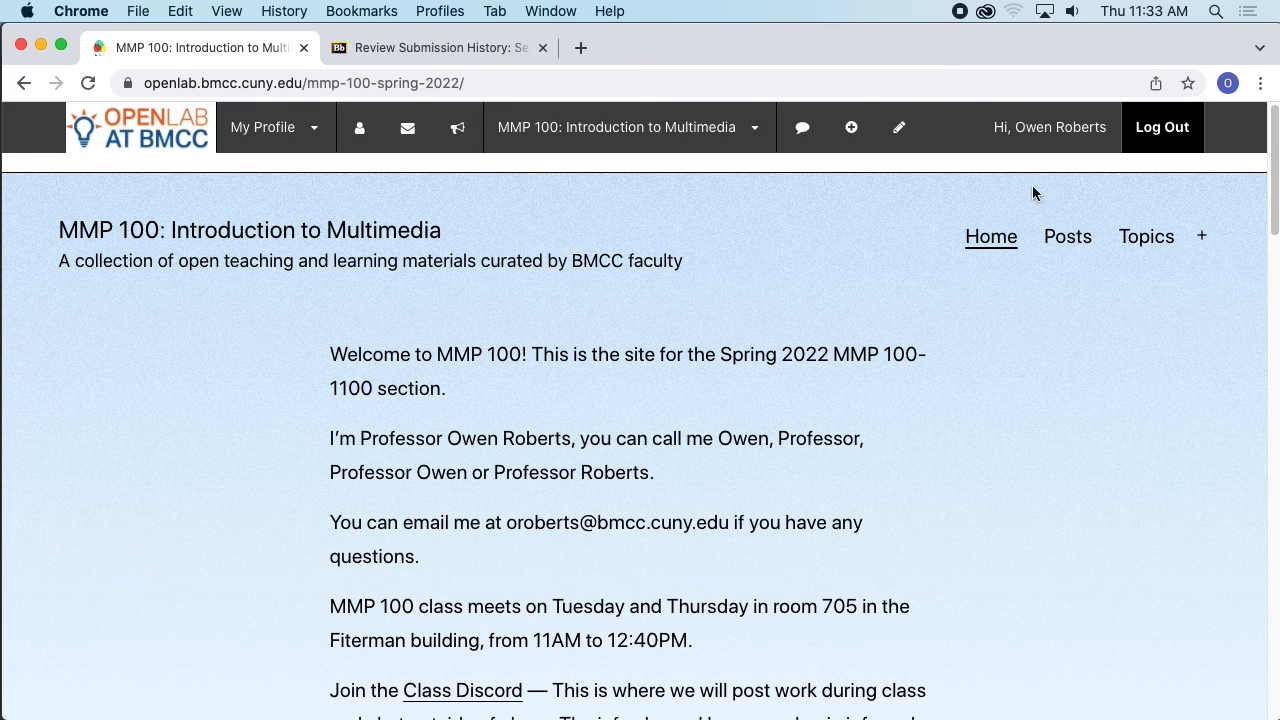
mouse_move(729, 137)
left_click(594, 171)
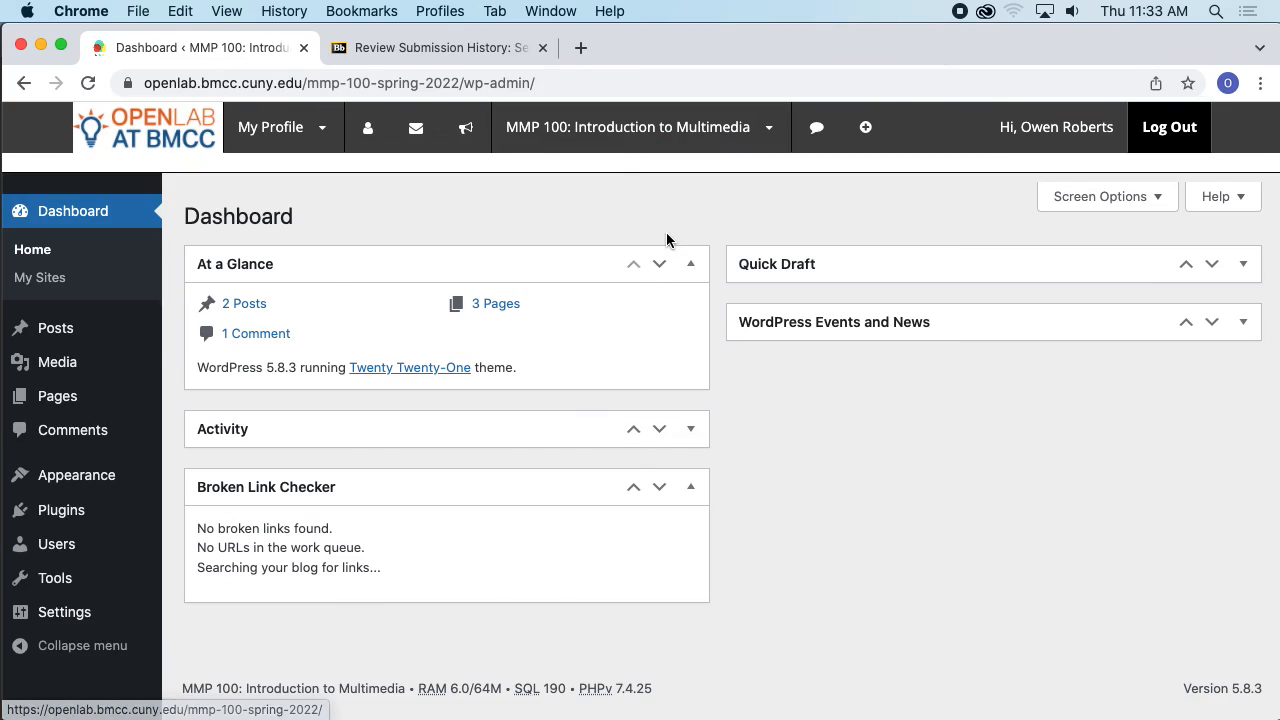
left_click(62, 329)
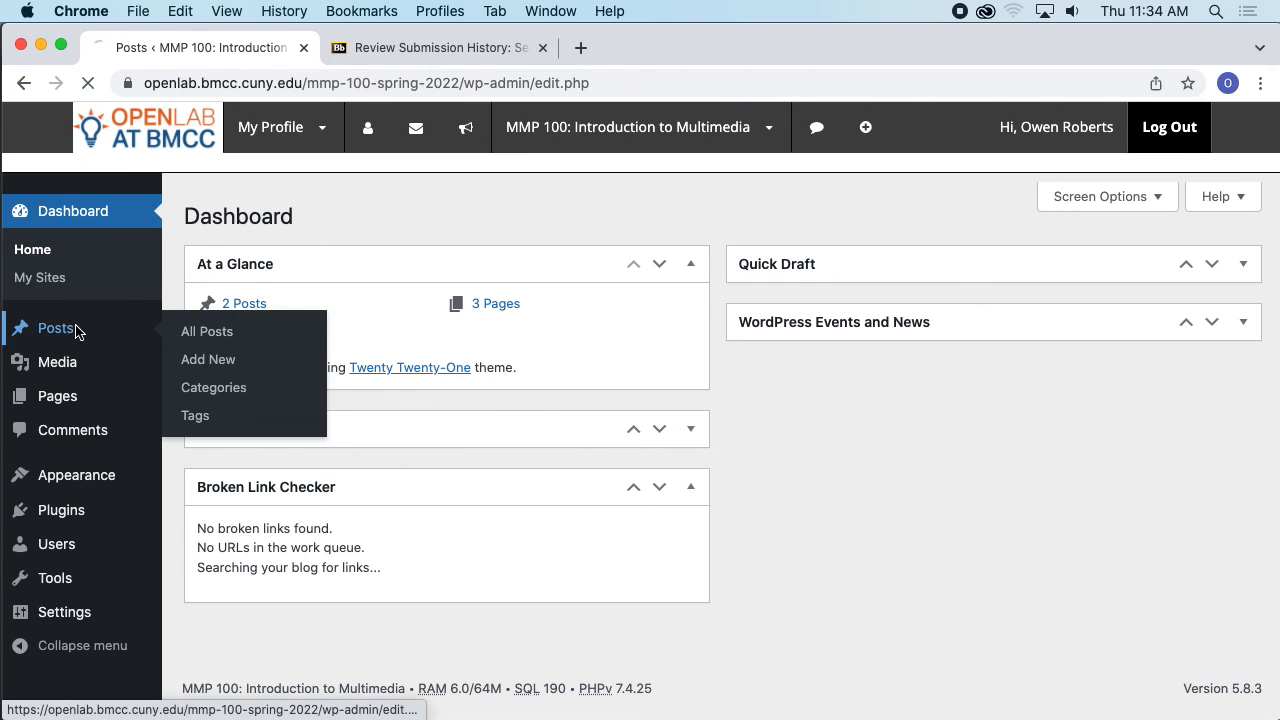
- Browse the posts list and reopen the published My Self Portrait post in the block editor
scroll(452, 418, "down", 8)
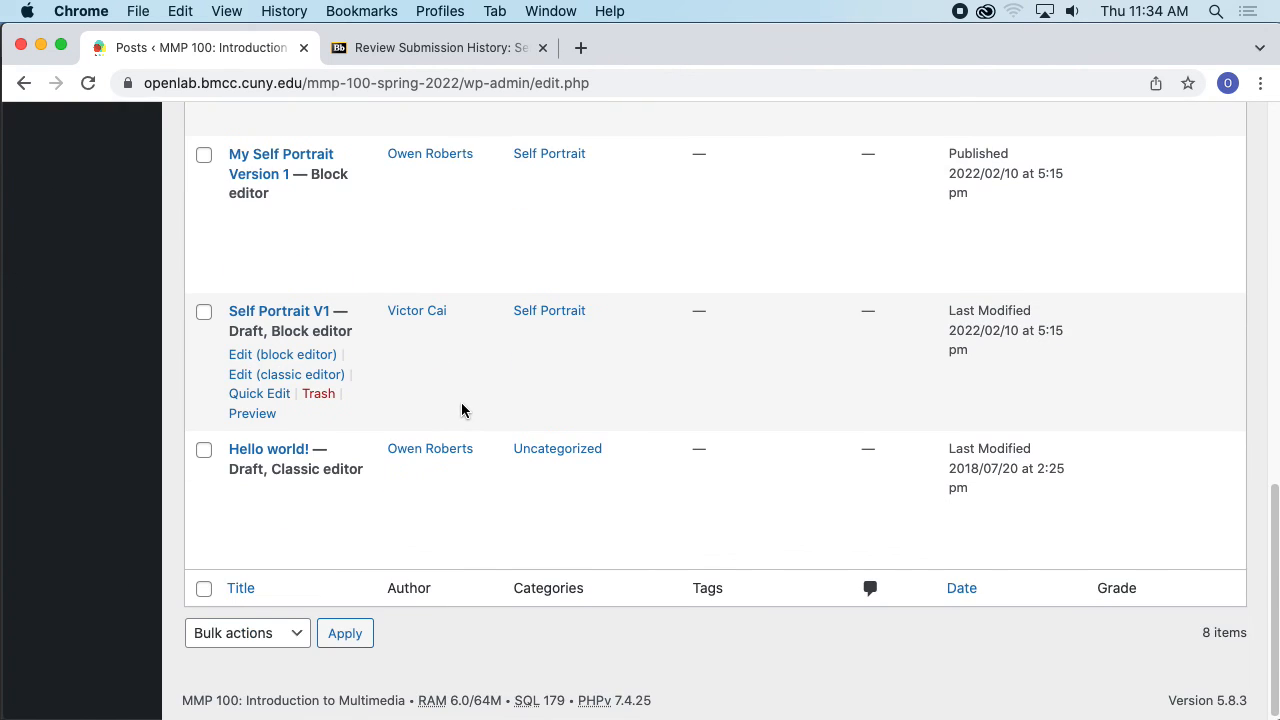
scroll(460, 409, "up", 4)
scroll(462, 401, "up", 6)
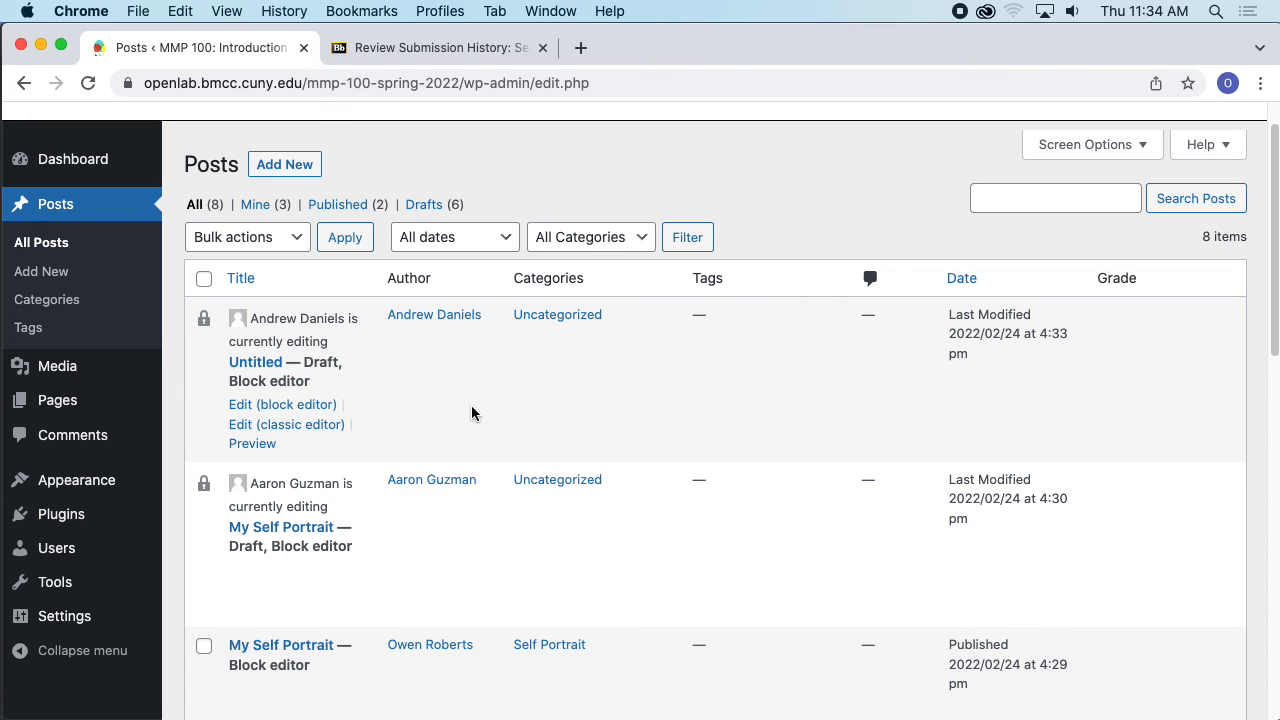
scroll(550, 430, "down", 1)
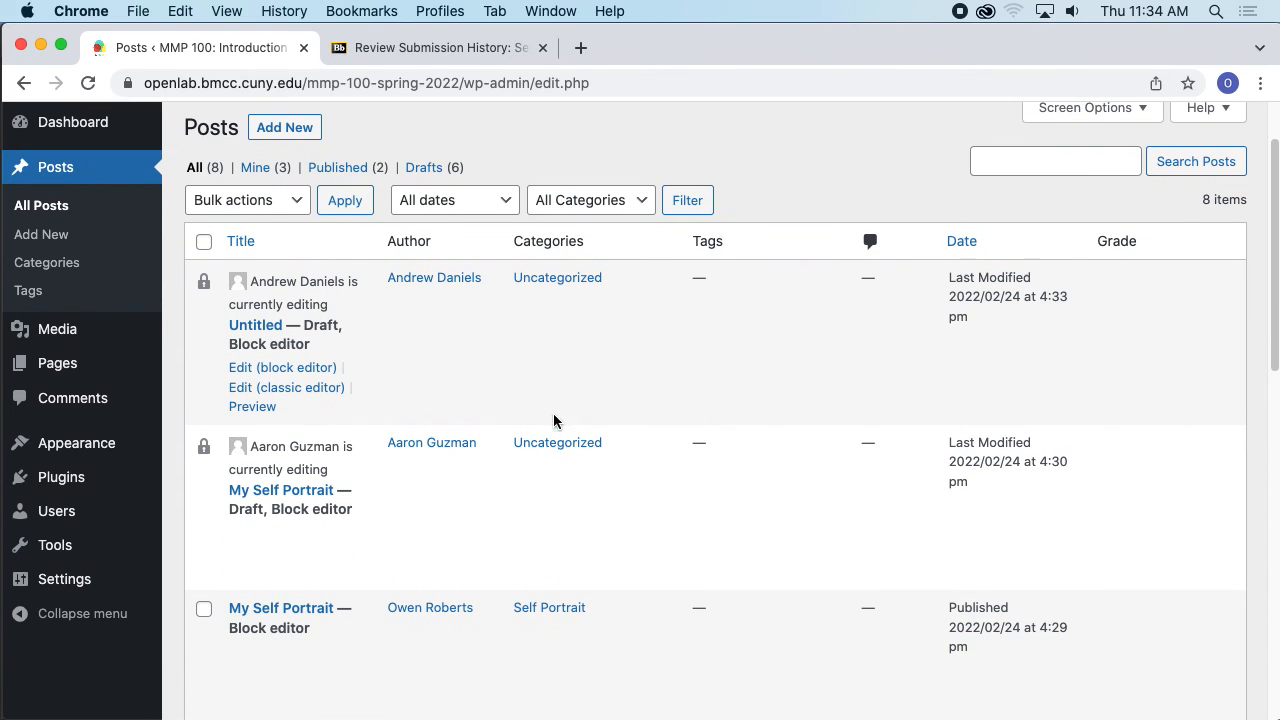
scroll(497, 443, "down", 5)
scroll(651, 366, "up", 6)
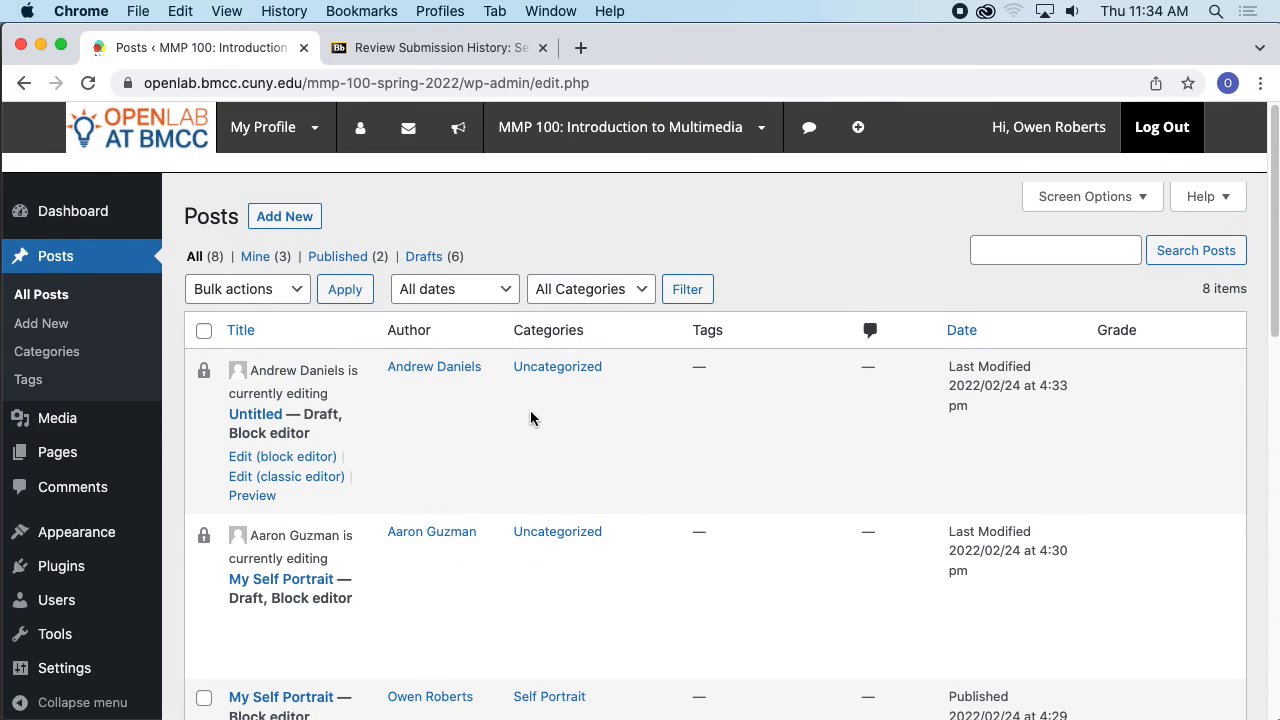
scroll(530, 418, "down", 7)
scroll(354, 468, "up", 3)
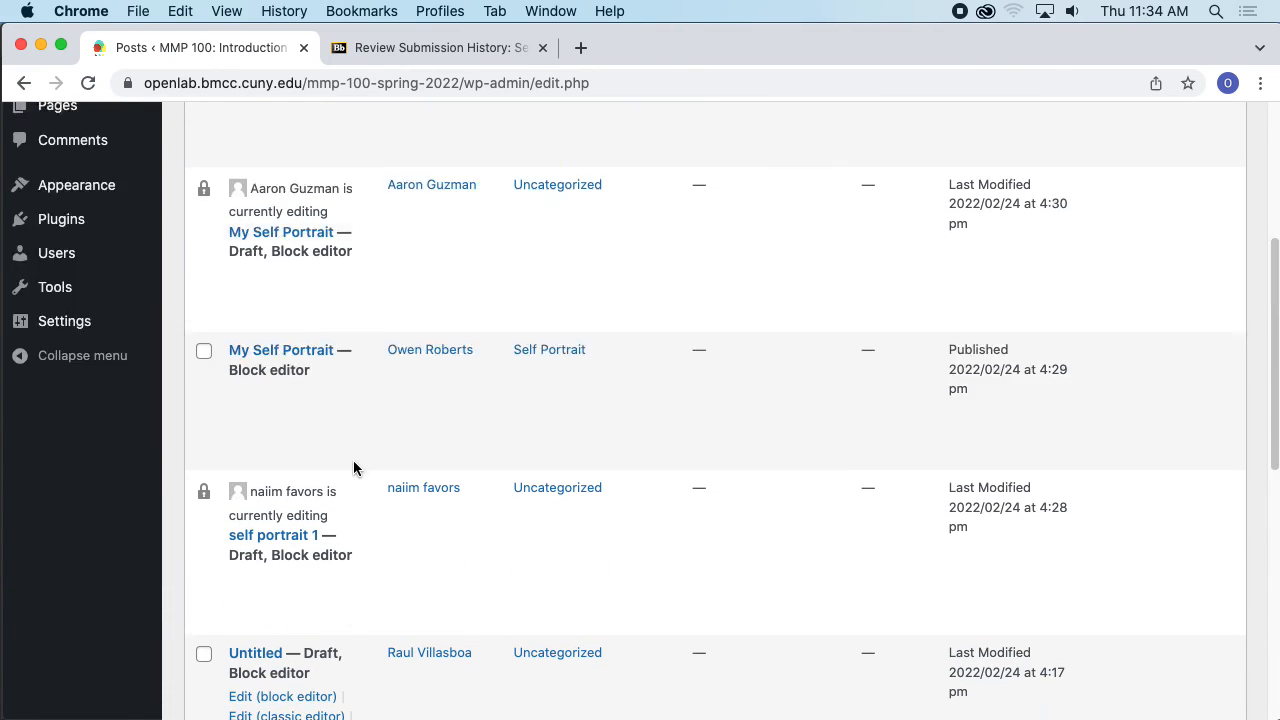
scroll(350, 440, "up", 8)
scroll(380, 400, "down", 5)
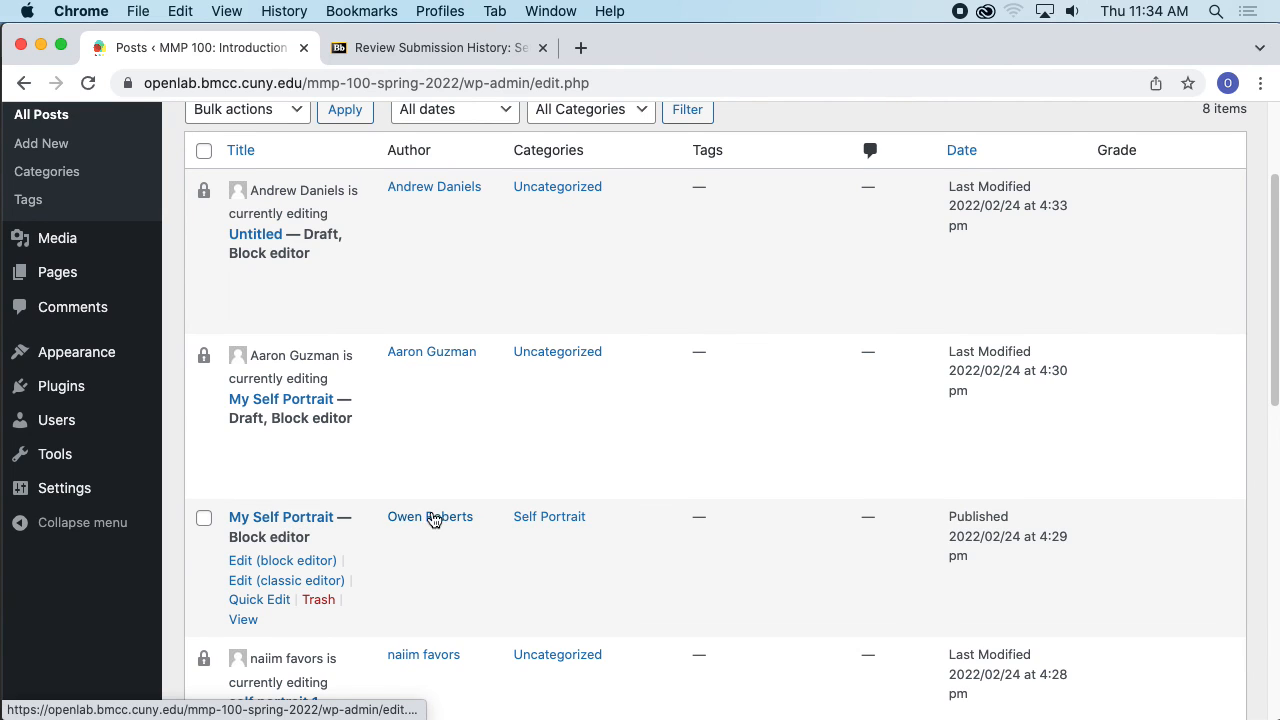
scroll(432, 518, "down", 1)
left_click(298, 487)
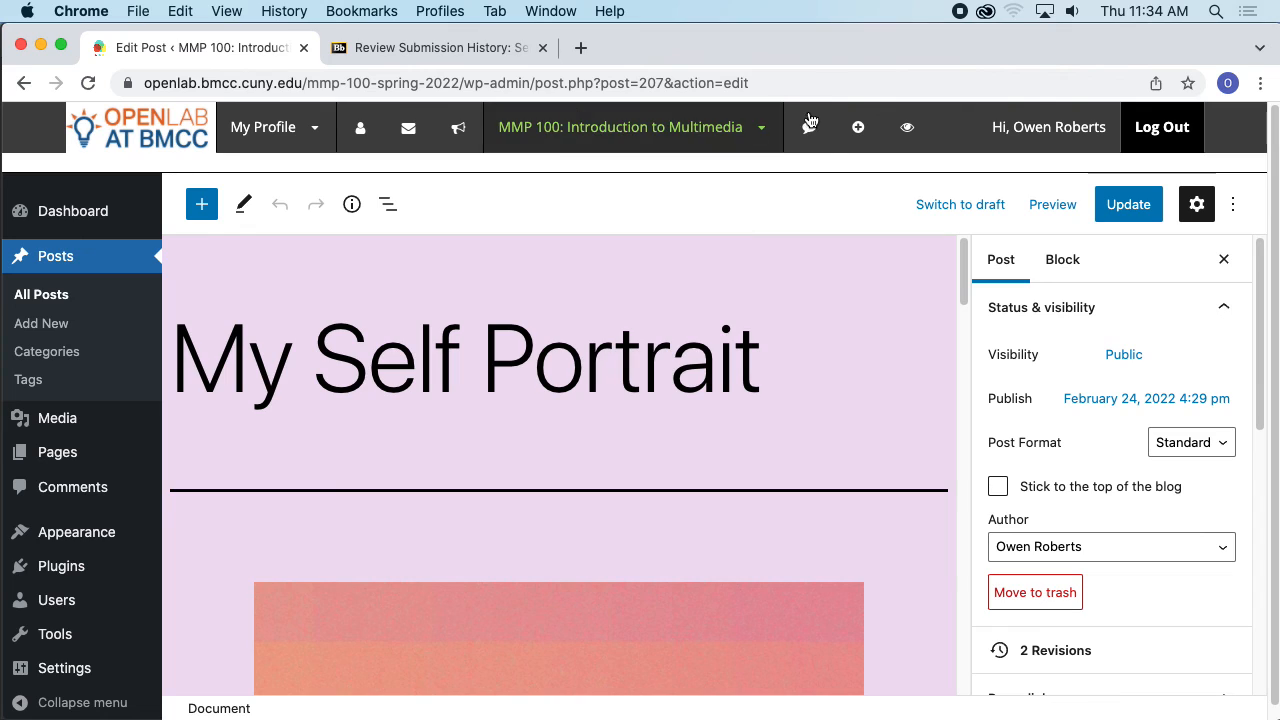
- Switch back to the Blackboard Review Submission History tab
left_click(410, 52)
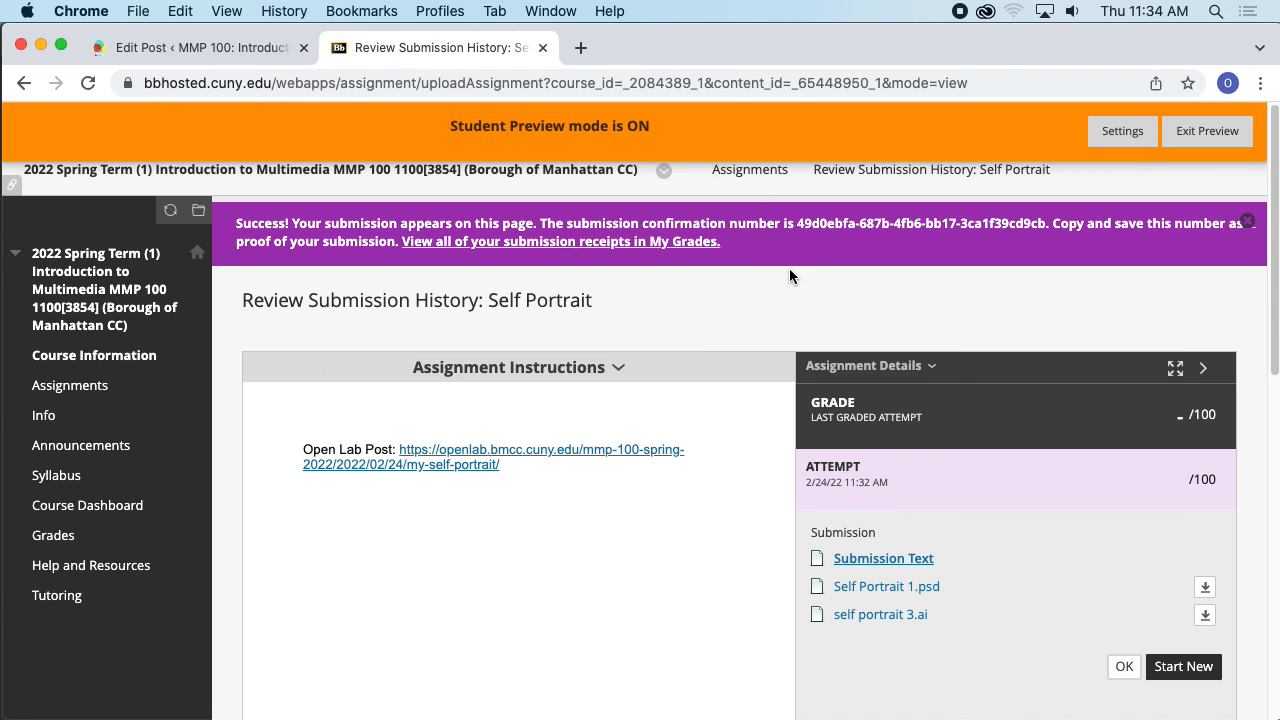